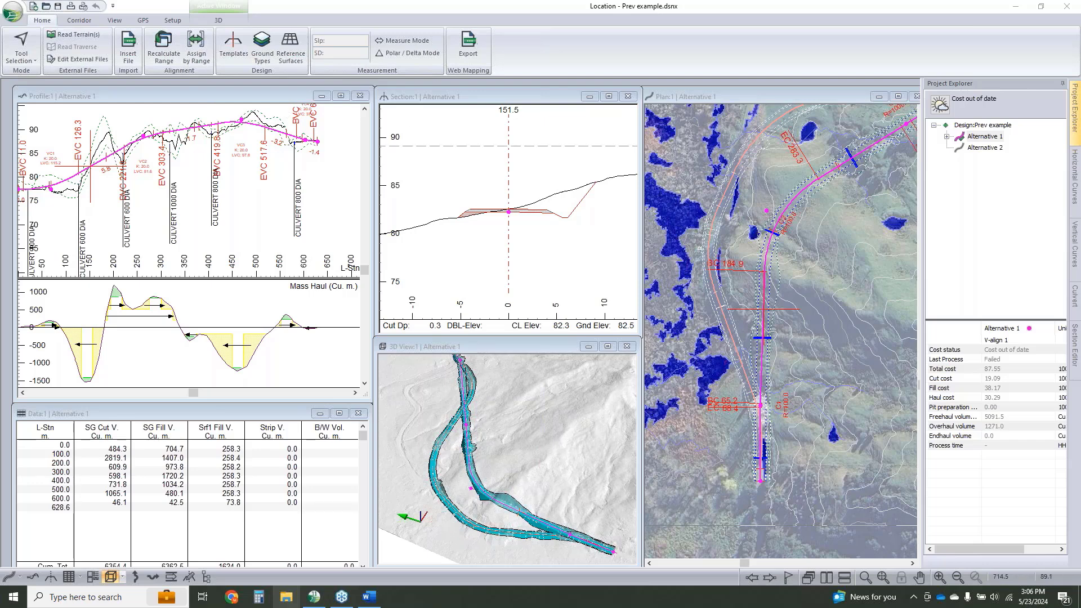
# Open a new Multi-Plot window for Alternative 1 and show its Multi-Plot commands
pyautogui.click(114, 20)
pyautogui.click(325, 55)
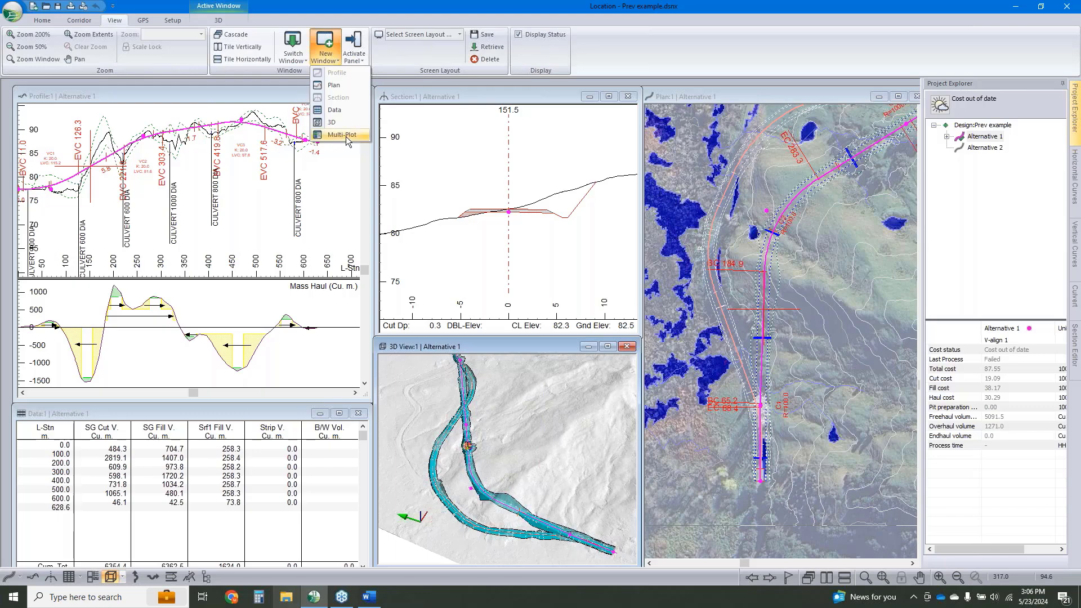
pyautogui.click(621, 62)
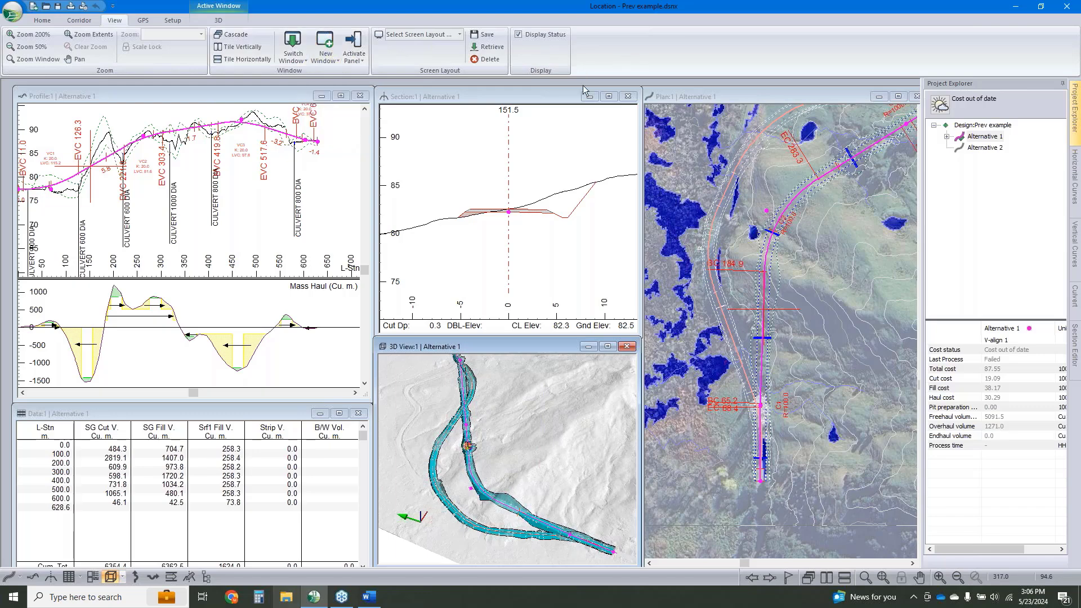
pyautogui.click(94, 578)
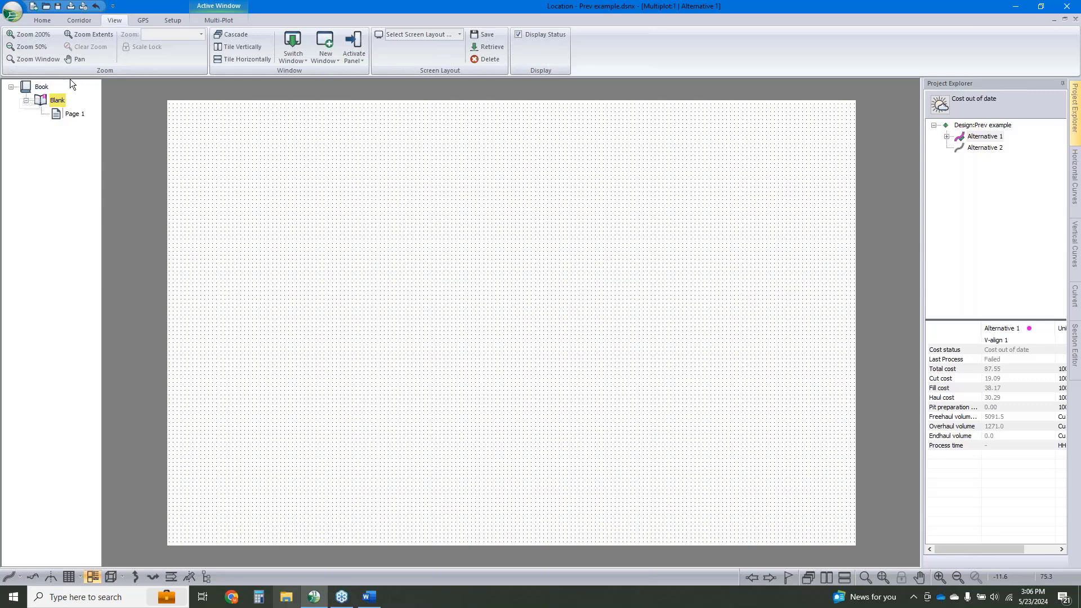
pyautogui.click(221, 21)
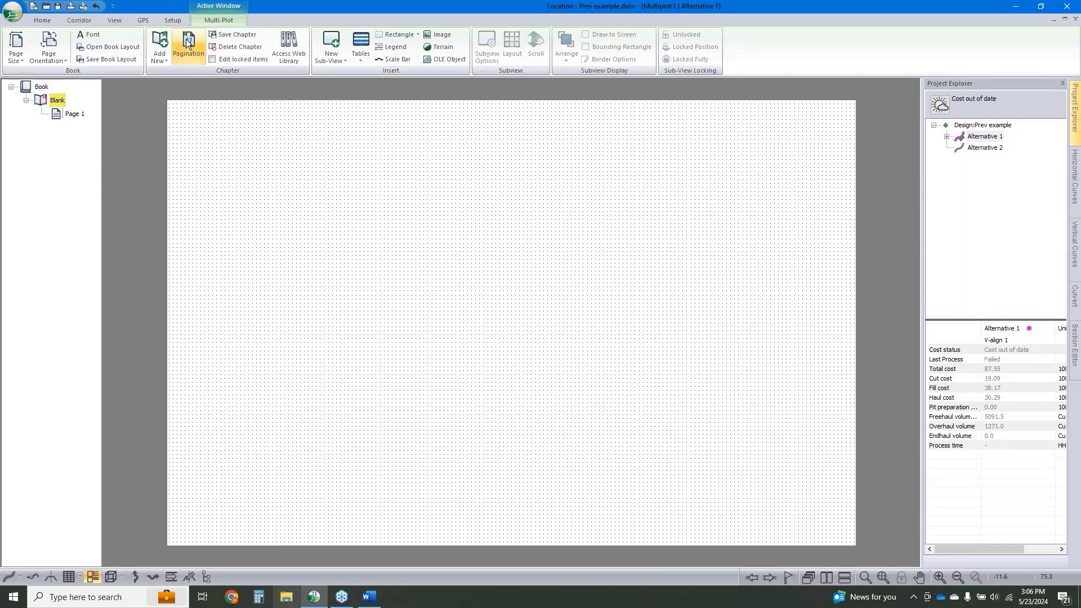
# Set the Multi-Plot book's page size to Size D
pyautogui.click(116, 51)
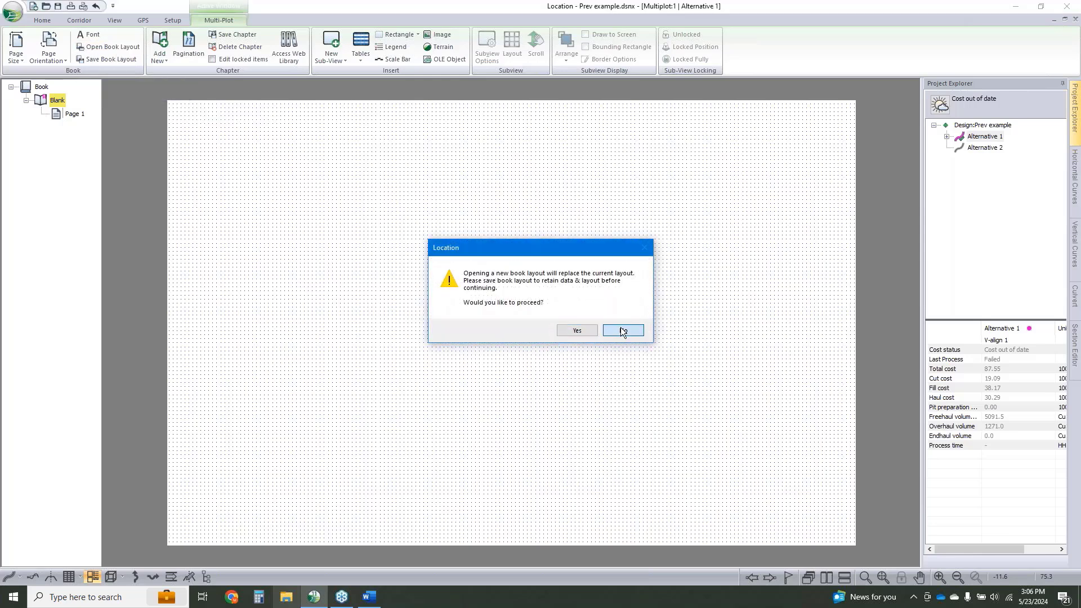
pyautogui.click(623, 332)
pyautogui.click(16, 49)
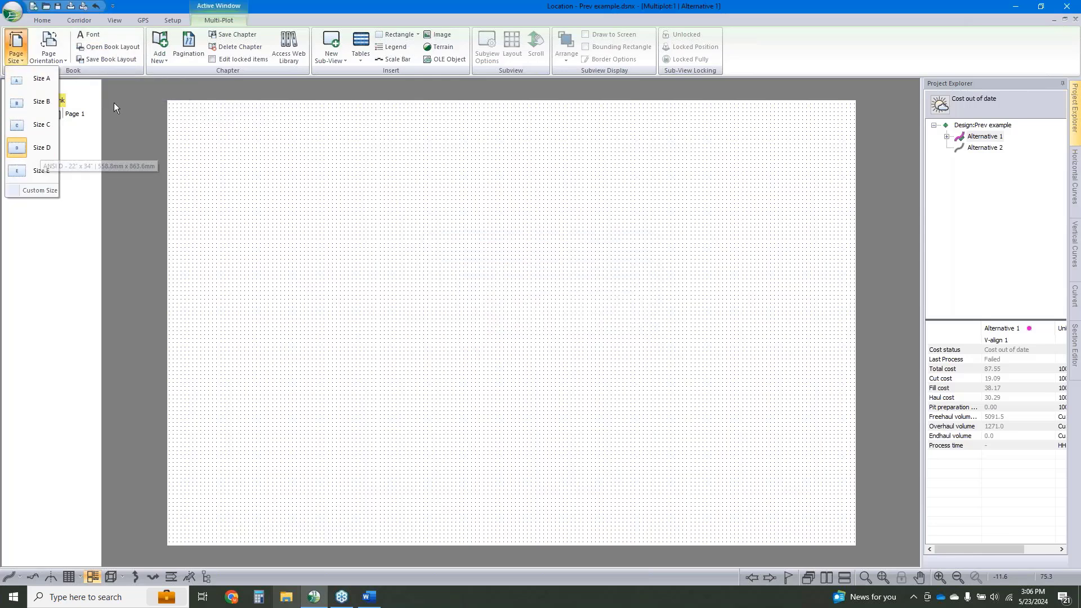
pyautogui.click(39, 147)
# Load the book layout file "MD - Generic Size D Book layout.blt", agreeing to replace the current layout
pyautogui.click(125, 46)
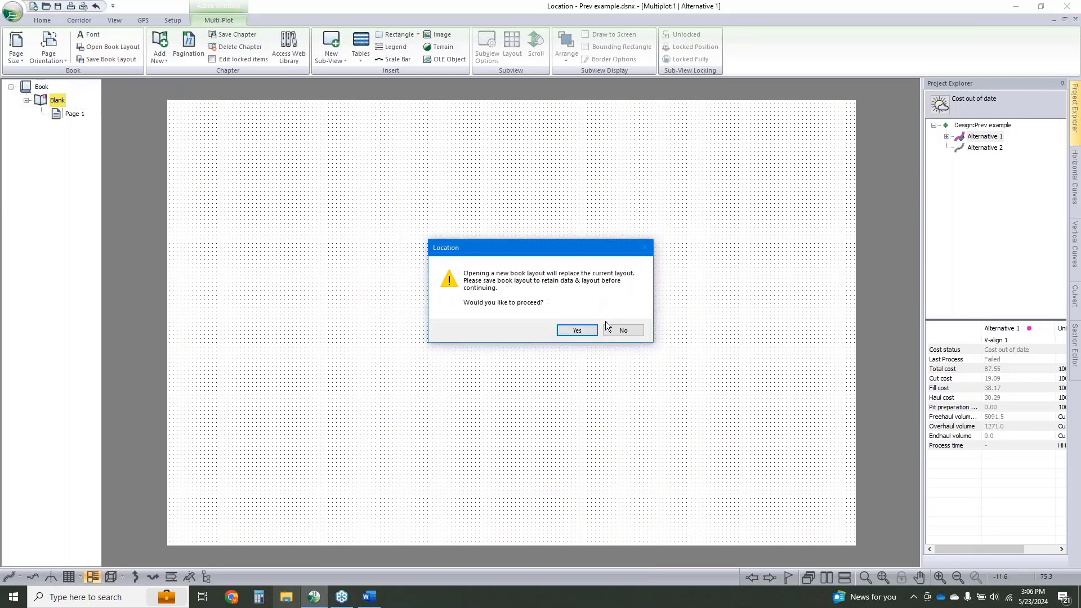
pyautogui.click(585, 333)
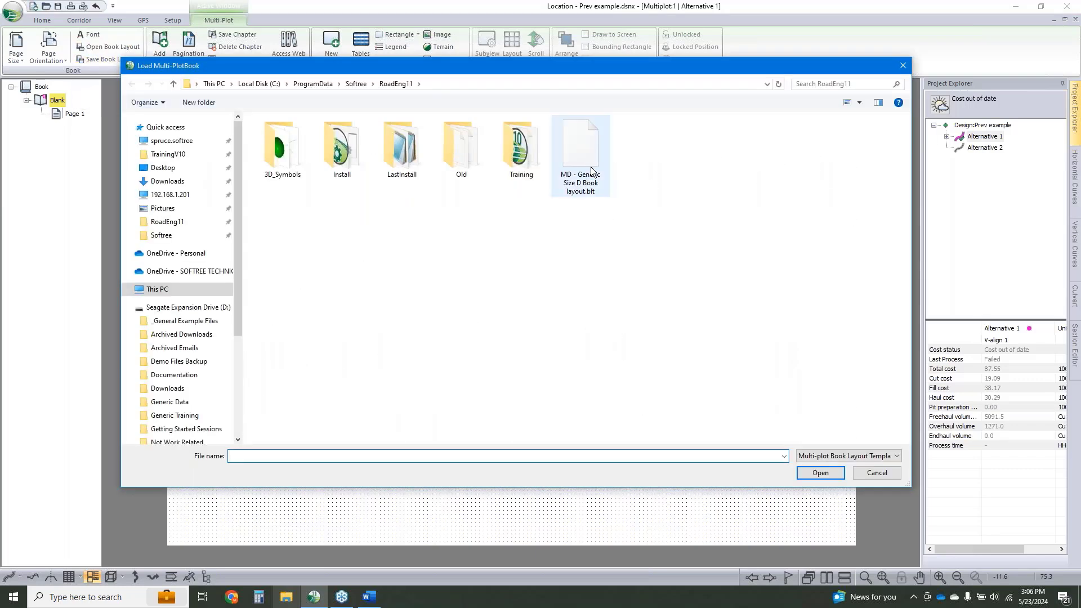
pyautogui.click(580, 152)
pyautogui.click(820, 473)
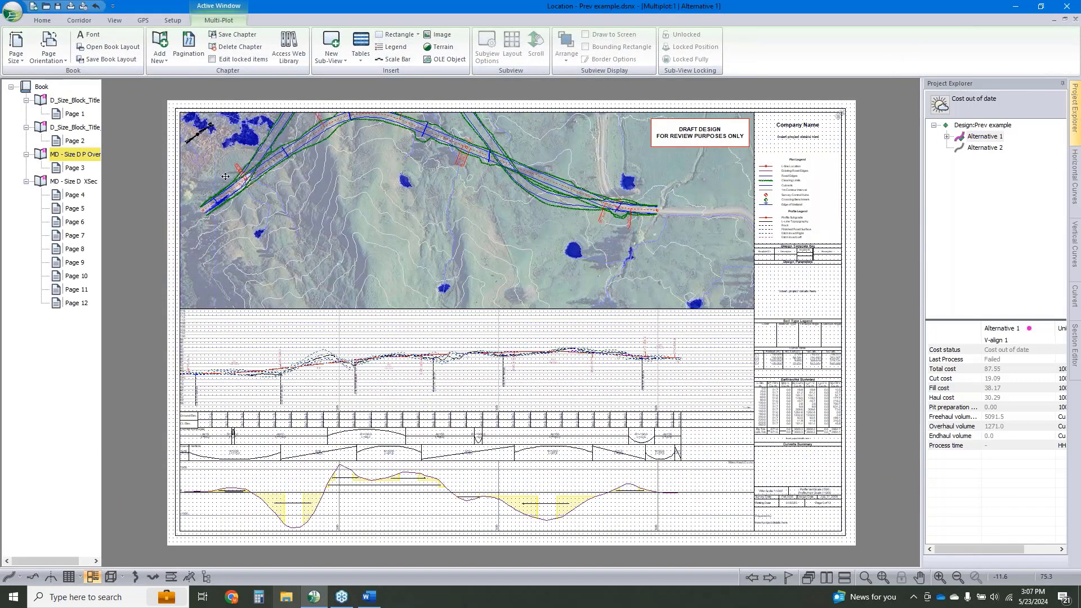
# Examine the loaded book's structure, from the title block and plan-over-profile chapters through cross-section pages 4 to 7
pyautogui.click(75, 196)
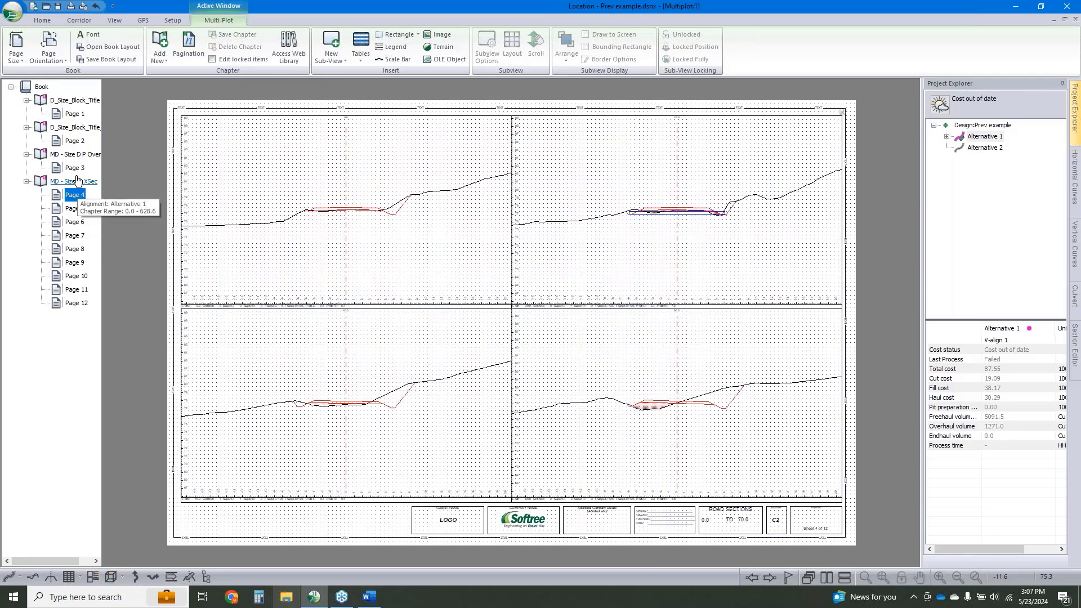
pyautogui.click(74, 182)
pyautogui.click(42, 87)
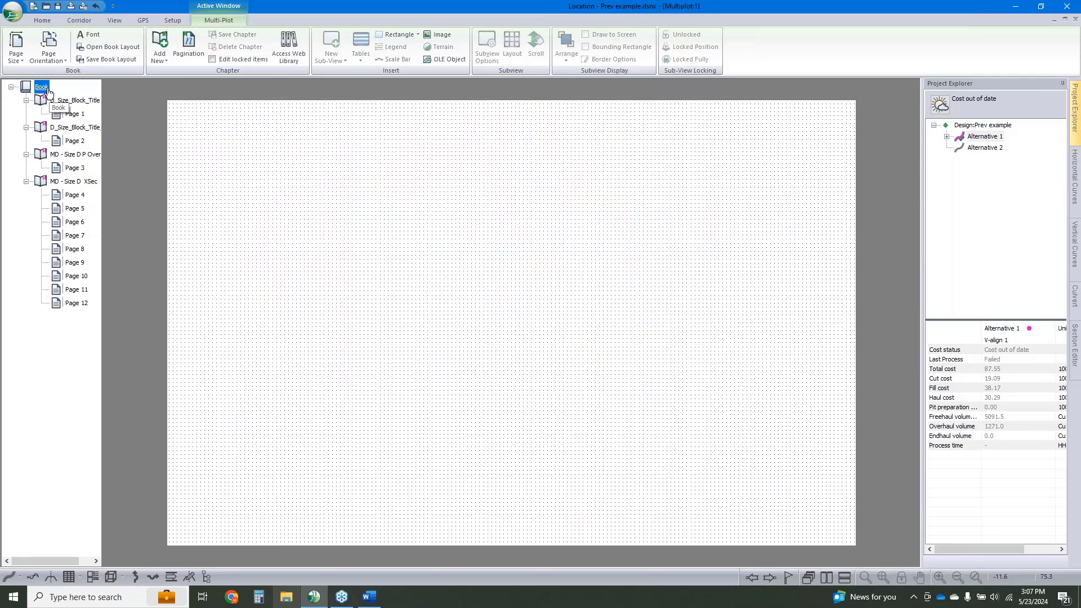
pyautogui.click(56, 101)
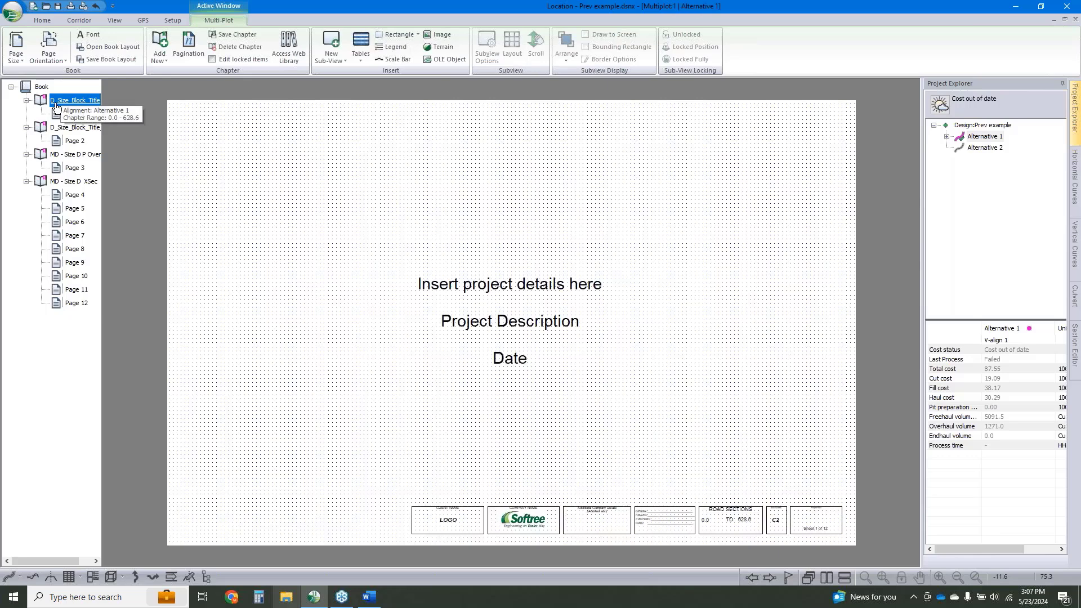
pyautogui.click(82, 154)
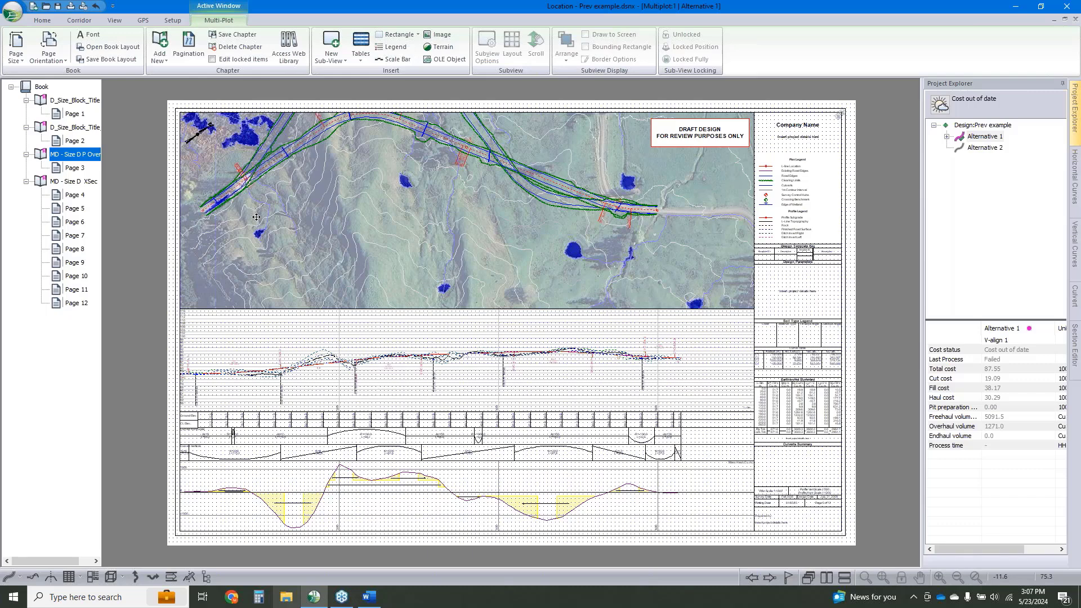
pyautogui.click(75, 182)
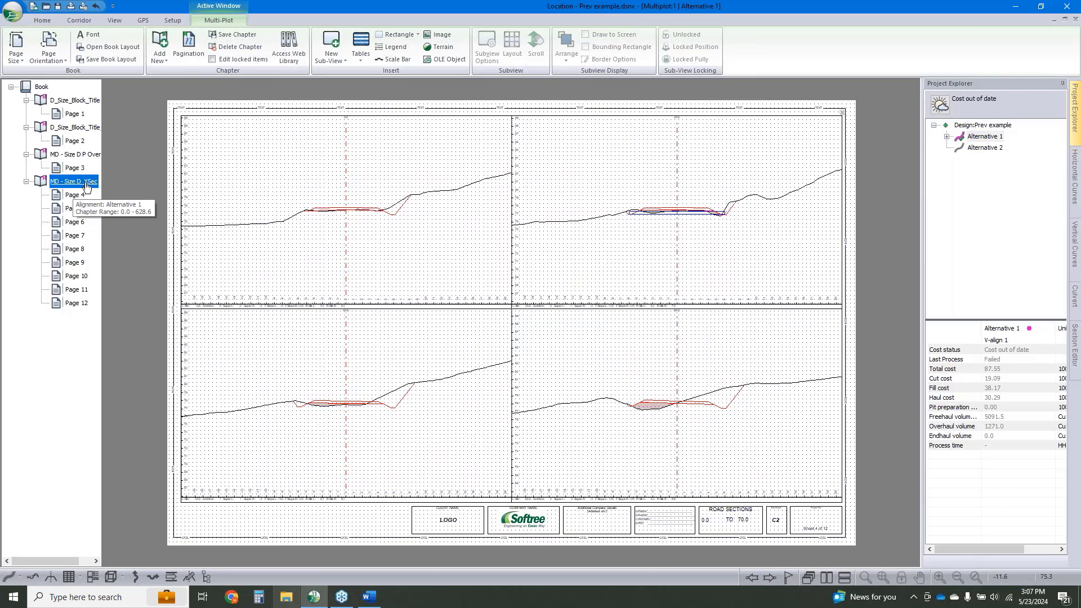
pyautogui.click(75, 195)
pyautogui.click(75, 208)
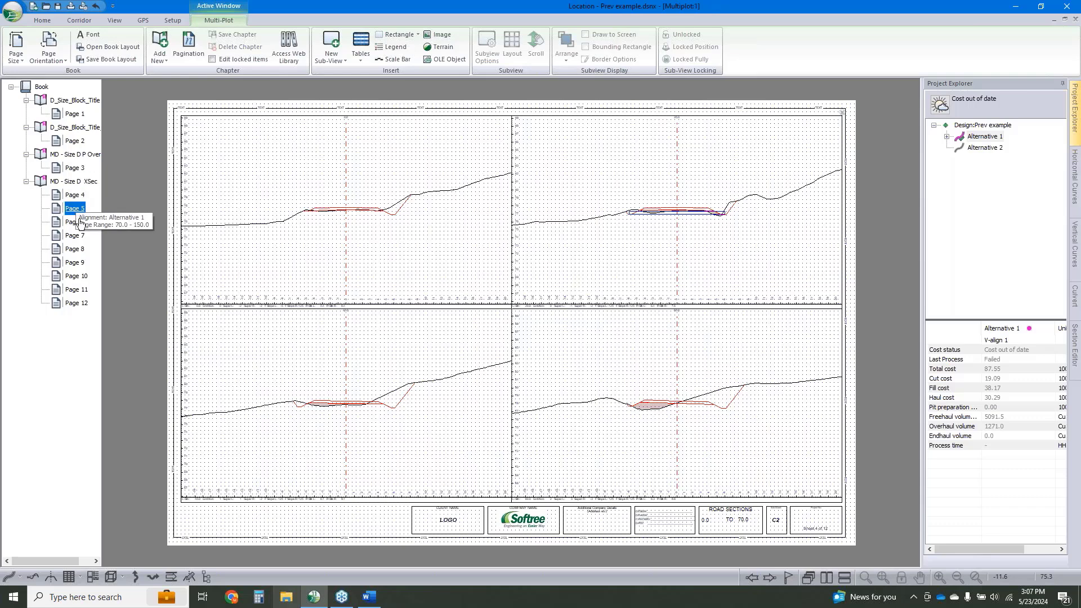
pyautogui.click(75, 222)
pyautogui.click(79, 235)
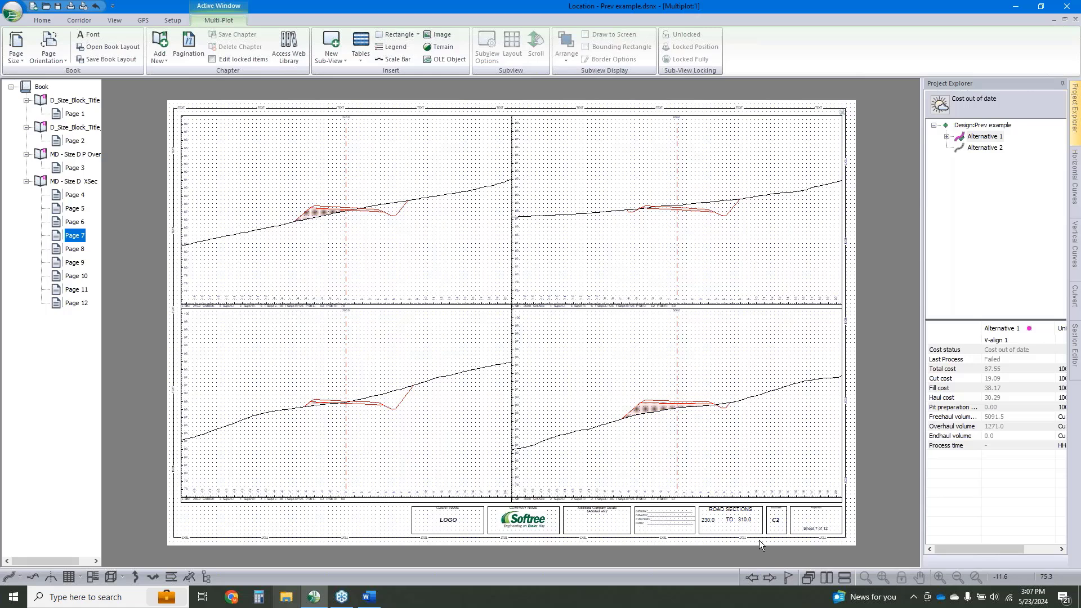
# Inspect the Chapter/Pagination Options of the cross-section chapter, including its station range, without changing them
pyautogui.rightClick(74, 185)
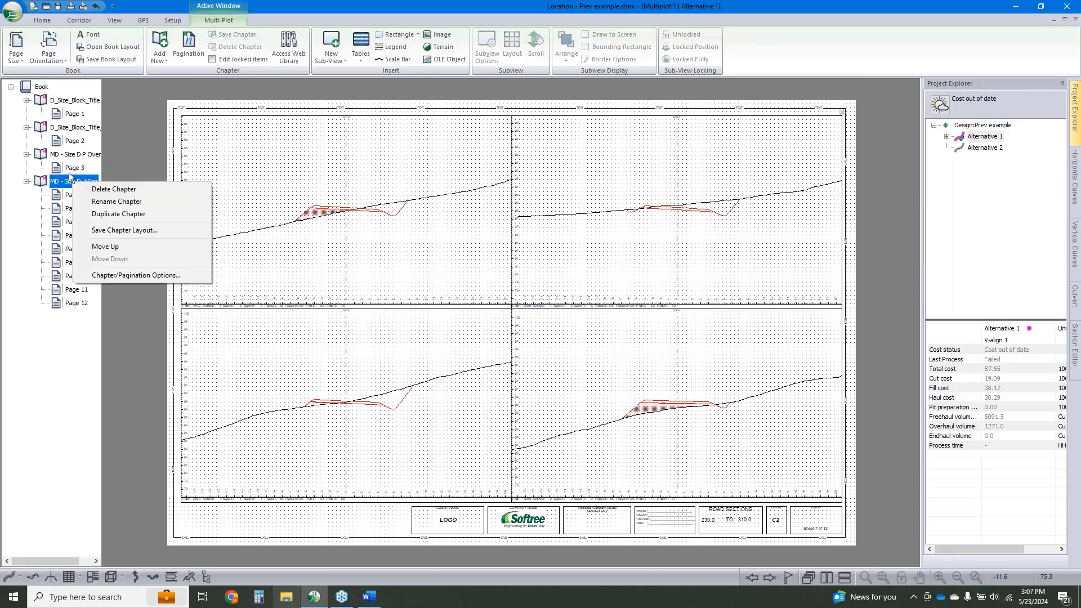
pyautogui.click(113, 274)
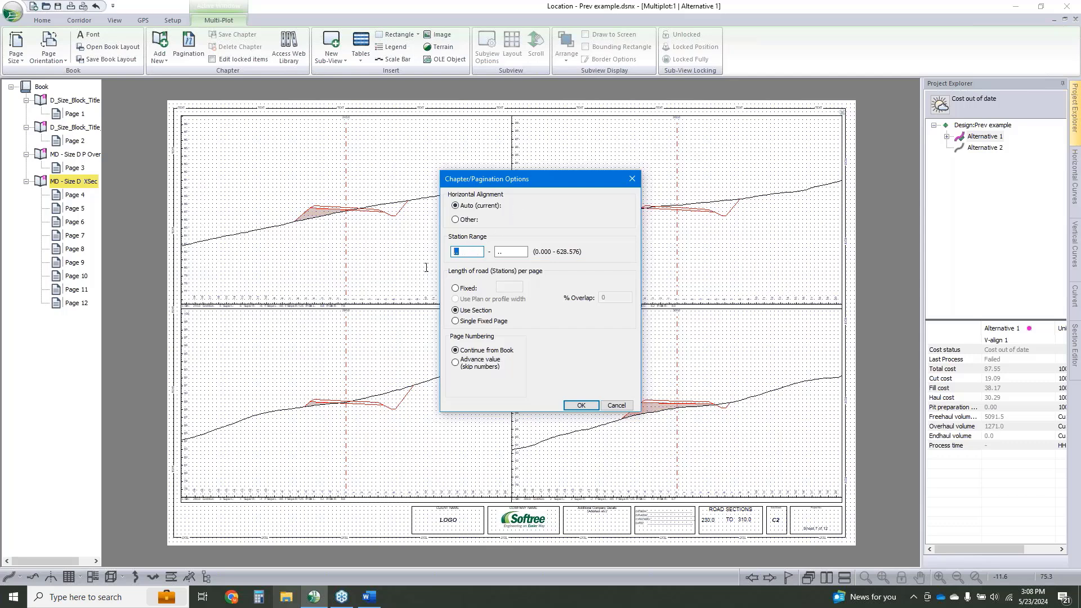
pyautogui.click(498, 251)
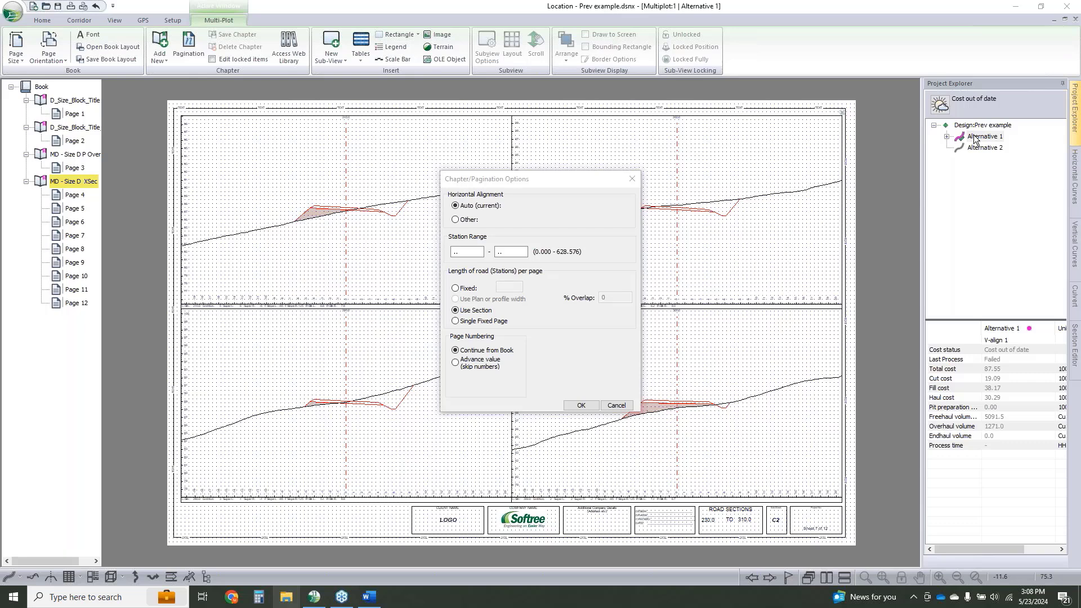
pyautogui.click(616, 405)
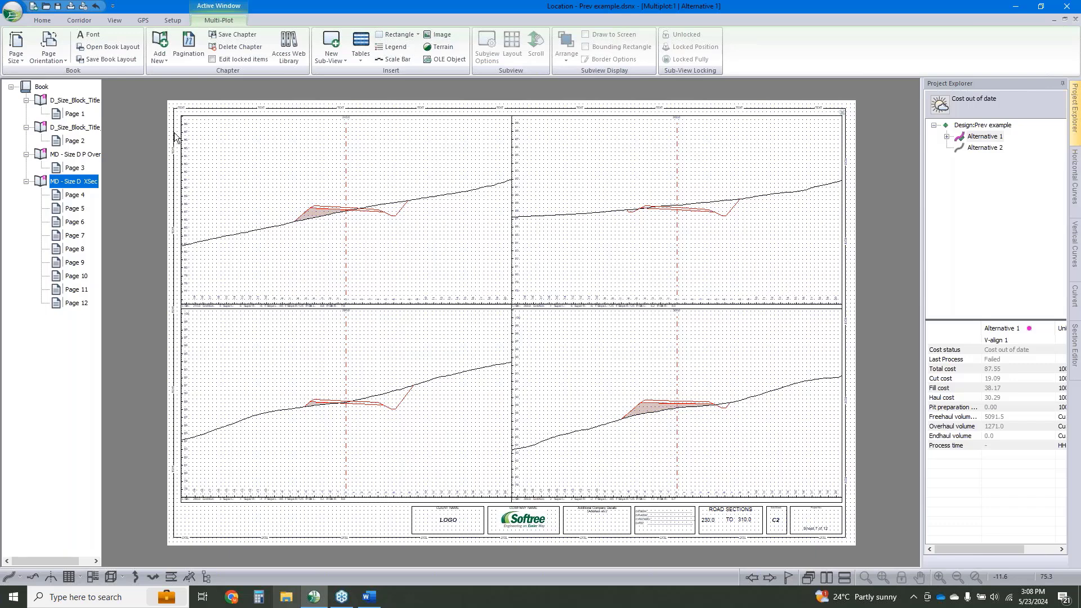
# Review the two title block chapters and the plan-over-profile chapter once more
pyautogui.click(85, 101)
pyautogui.click(83, 128)
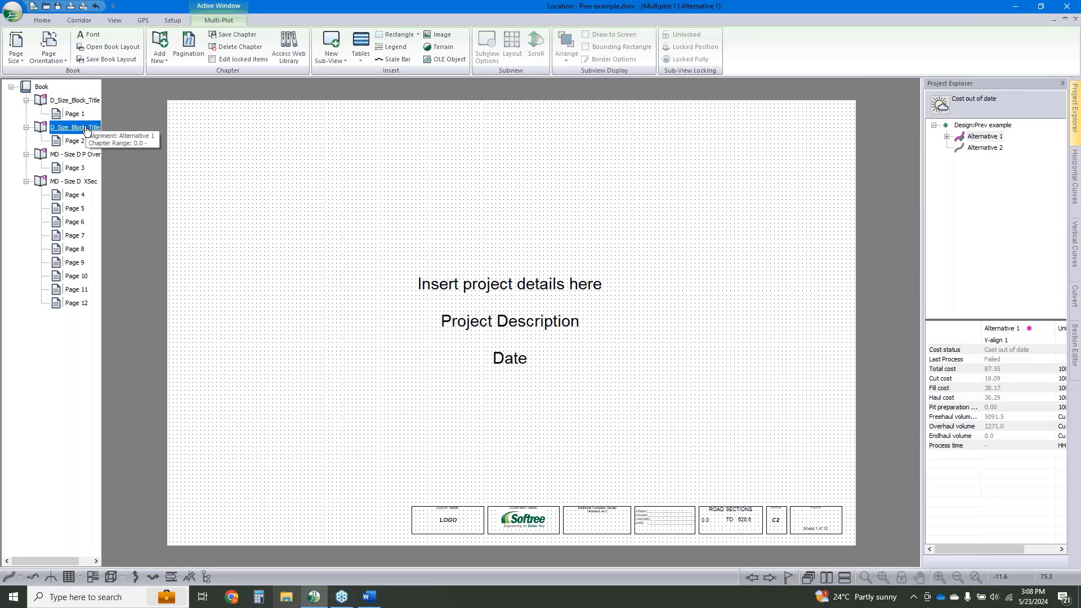
pyautogui.click(84, 155)
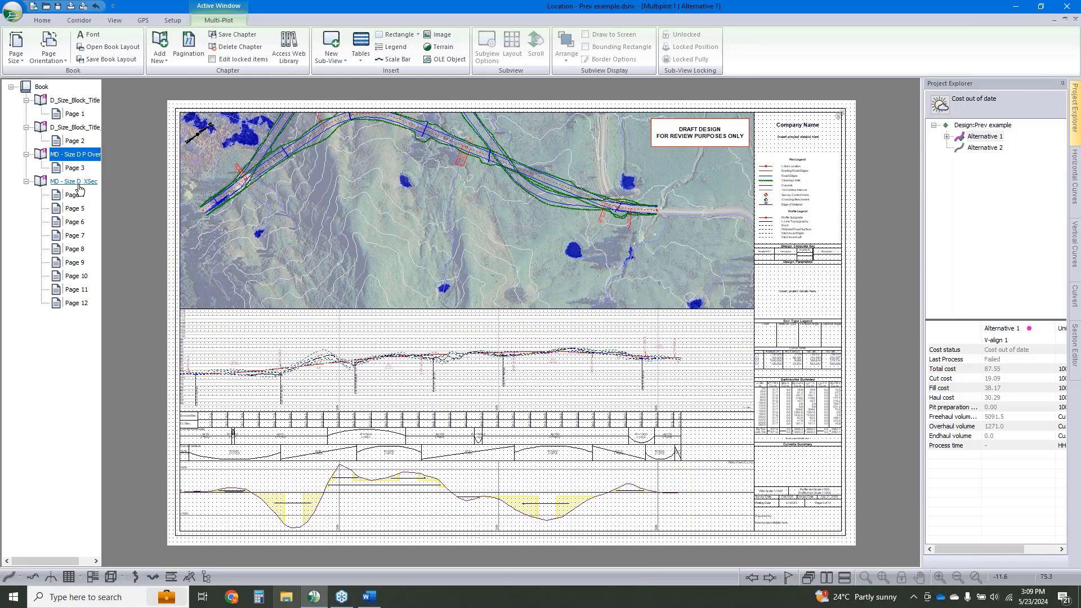
# Delete the cross-section chapter, the plan-over-profile chapter and the second title block chapter from the book
pyautogui.rightClick(79, 183)
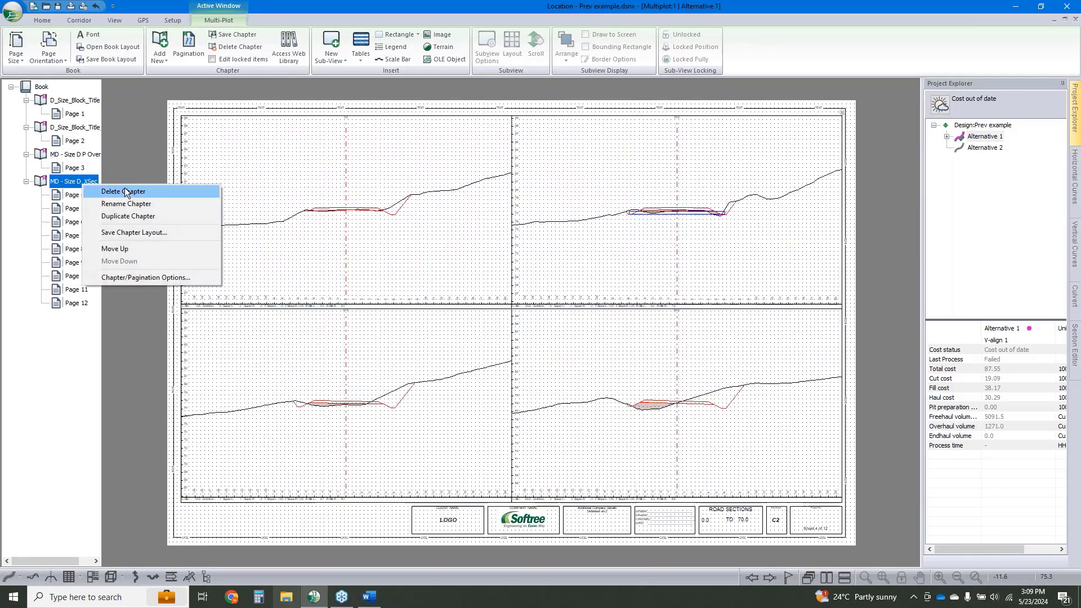
pyautogui.click(123, 191)
pyautogui.rightClick(79, 154)
pyautogui.click(124, 163)
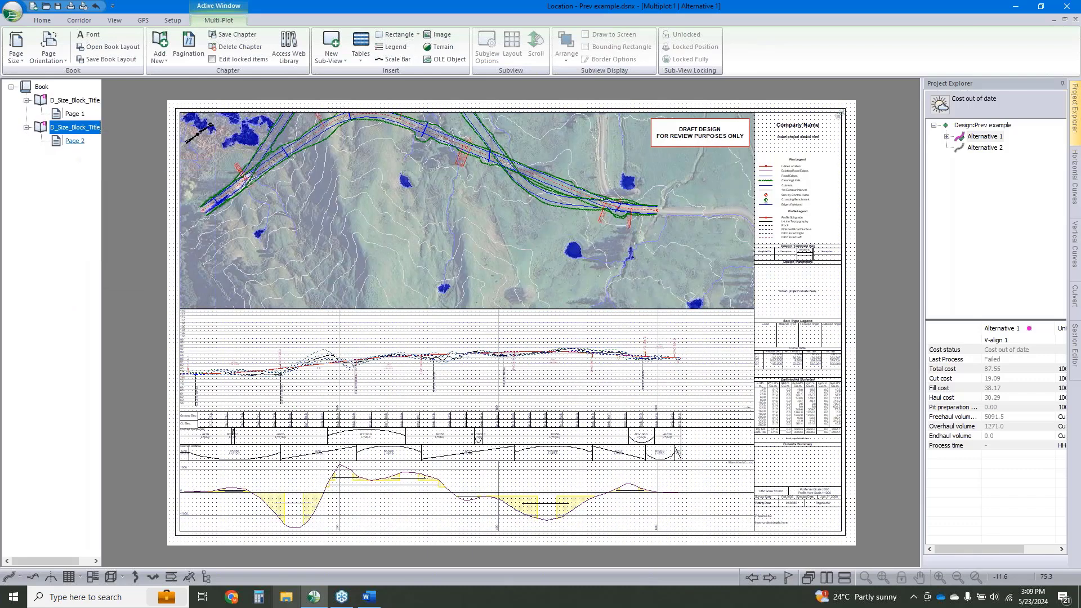
pyautogui.rightClick(84, 128)
pyautogui.click(104, 136)
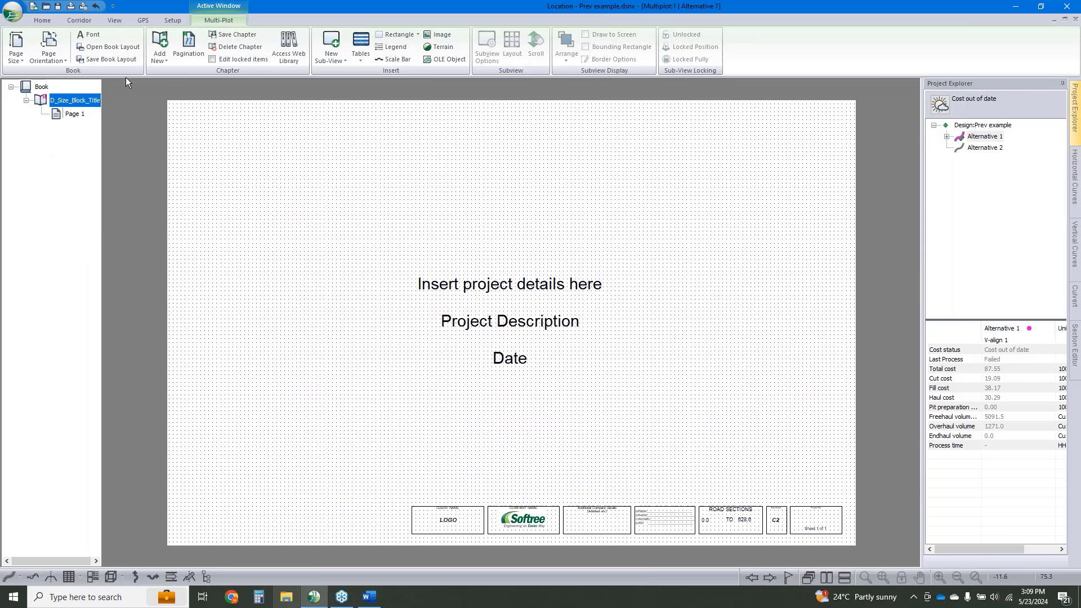
# Add a new blank chapter to the book and delete the remaining title block chapter
pyautogui.click(159, 48)
pyautogui.click(170, 78)
pyautogui.rightClick(77, 105)
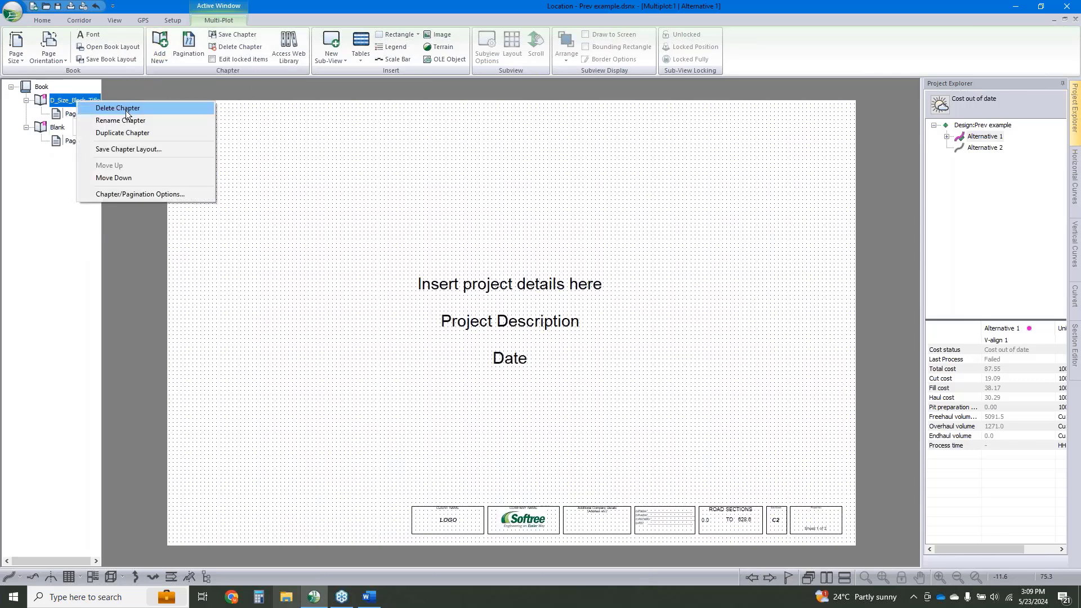
pyautogui.click(126, 110)
# Turn off the page grid display in the Multi-Plot Options
pyautogui.doubleClick(667, 275)
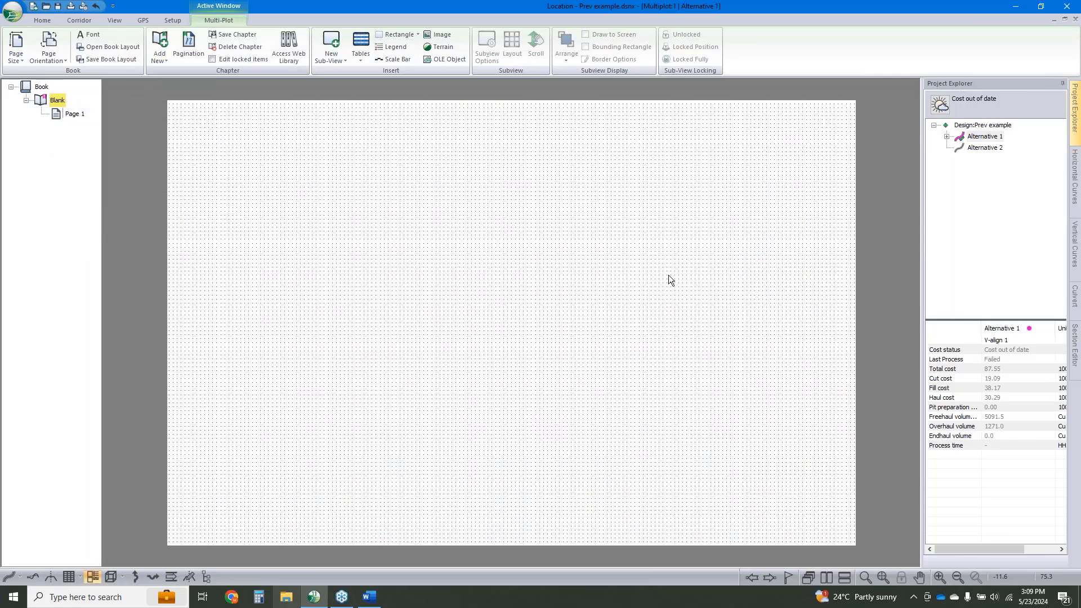
pyautogui.click(470, 291)
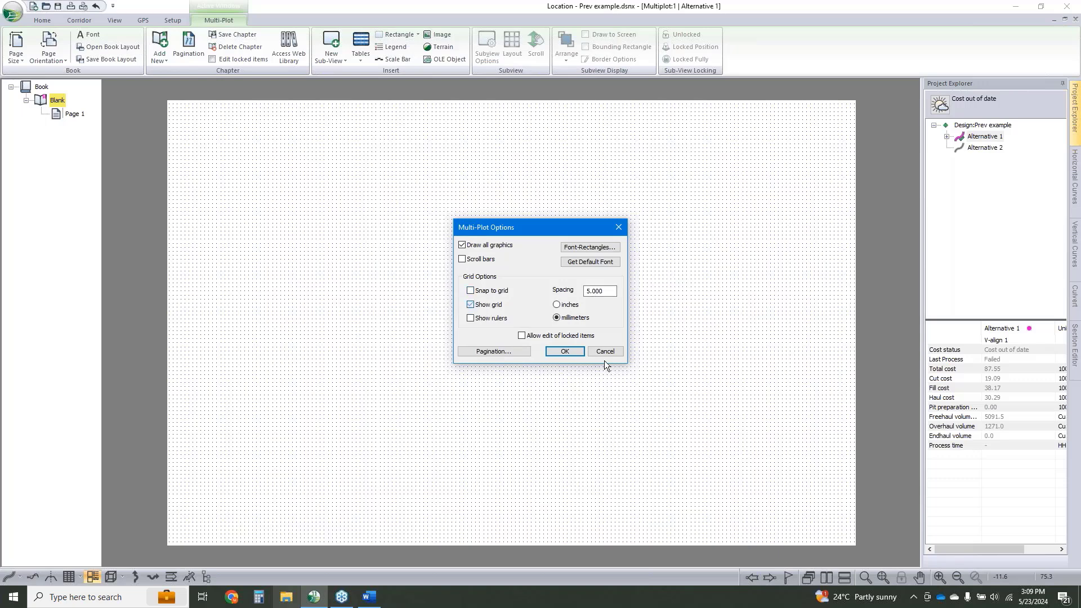
pyautogui.click(594, 352)
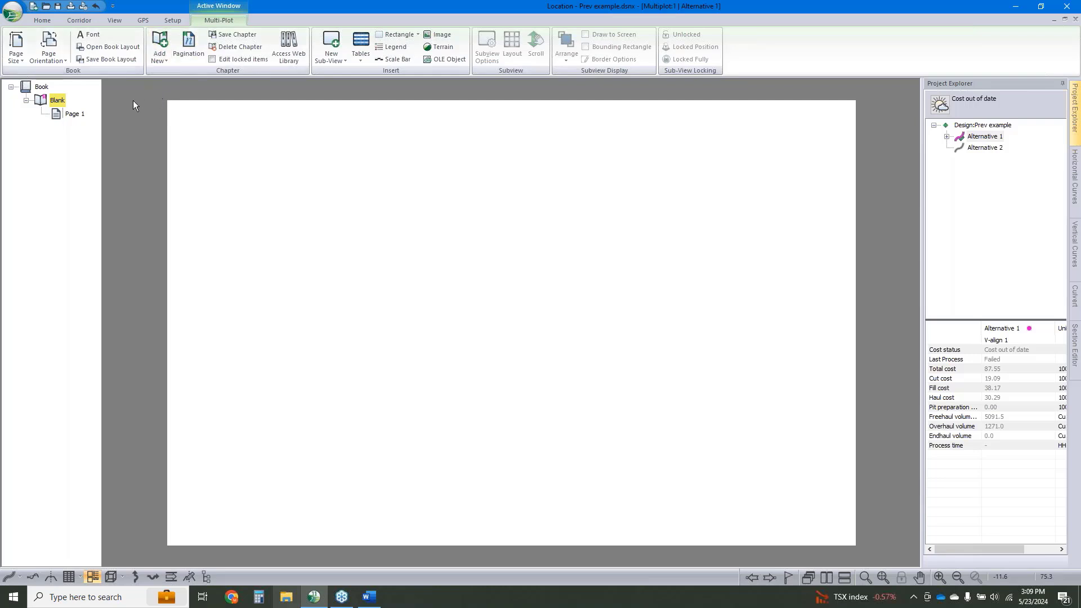
pyautogui.click(17, 49)
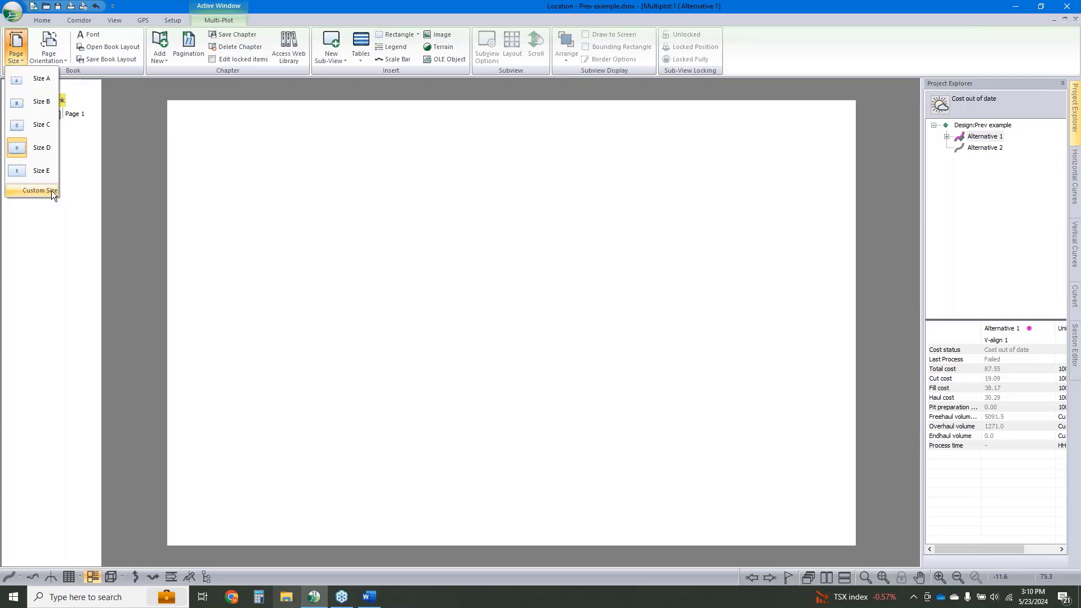
pyautogui.click(135, 186)
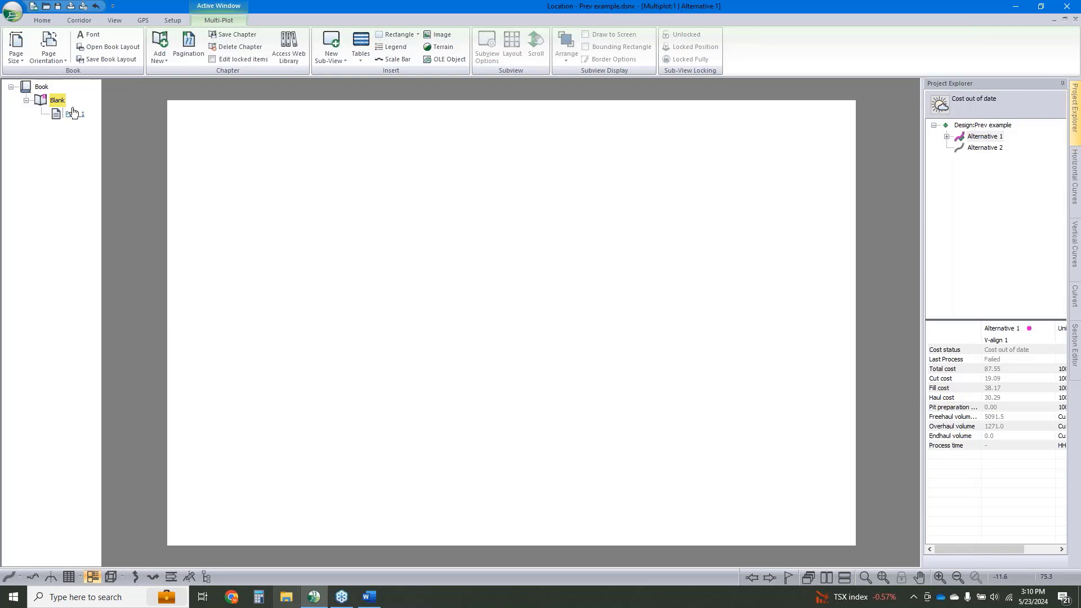
# Rename the blank chapter as "Plan over Profile"
pyautogui.rightClick(57, 100)
pyautogui.click(109, 117)
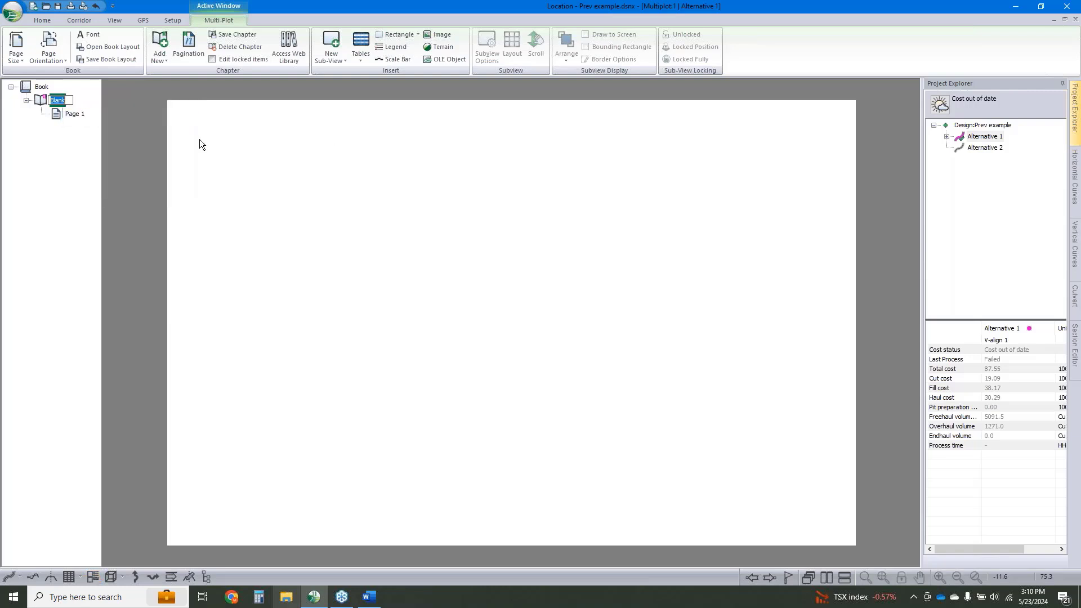
pyautogui.write('Plan over Profile')
pyautogui.press('Return')
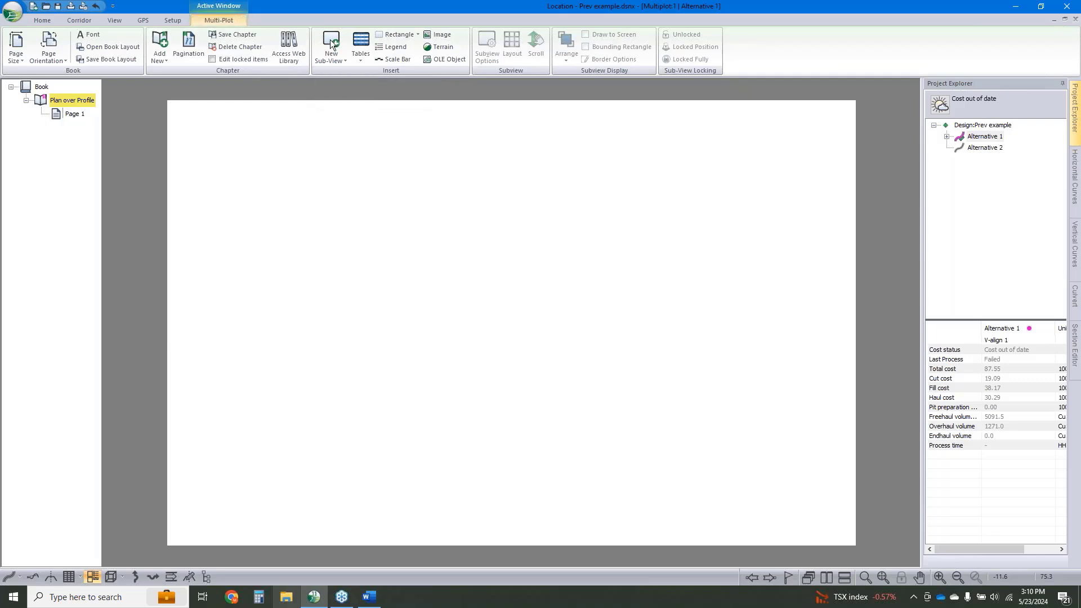
# Insert a new Plan:1 sub-view on page 1 of the Plan over Profile chapter
pyautogui.click(340, 56)
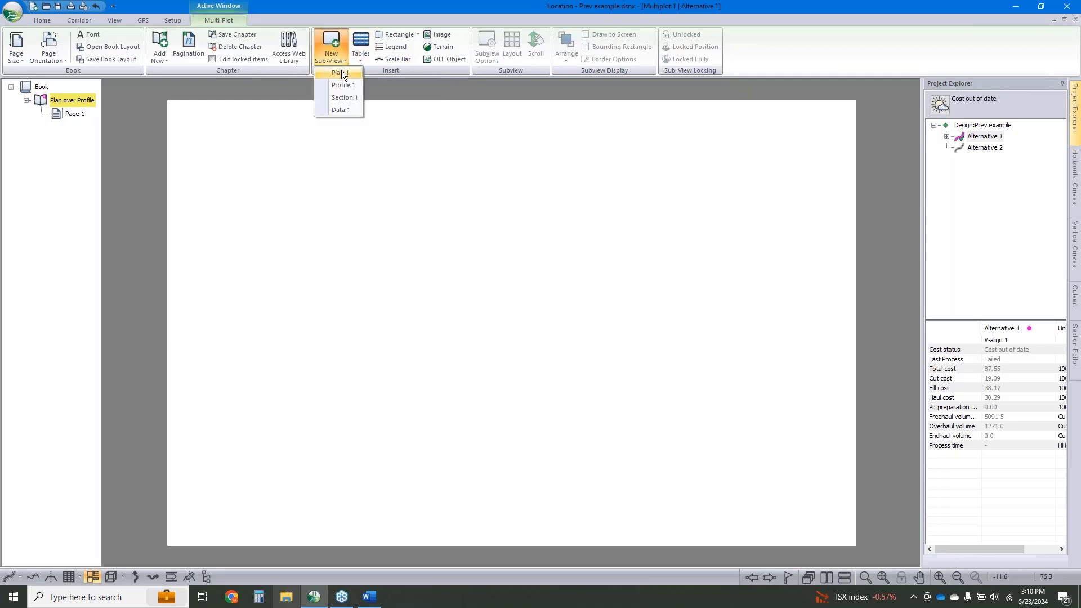
pyautogui.click(341, 71)
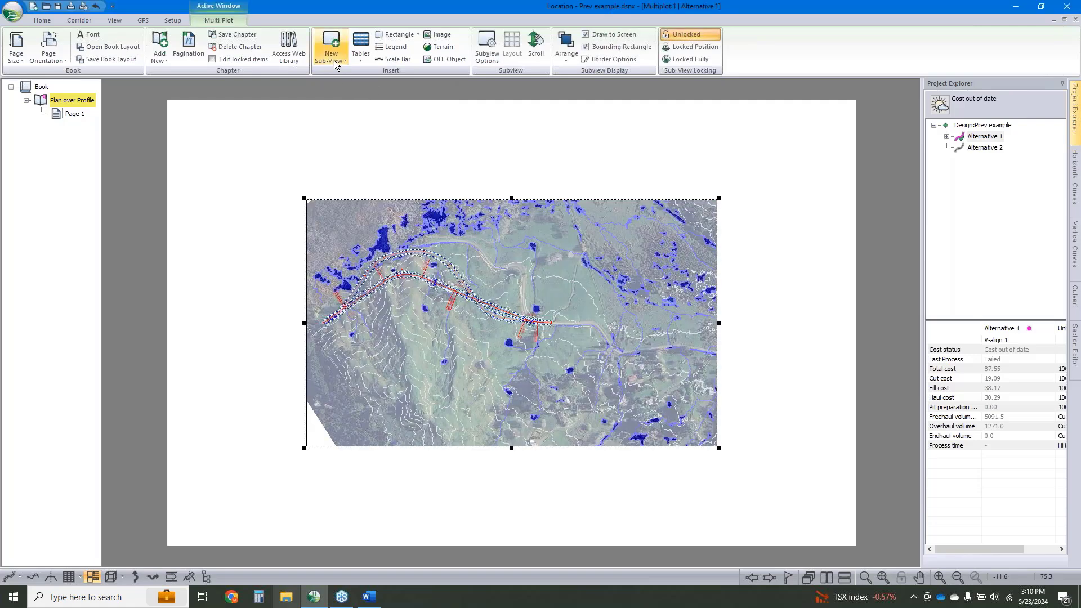
# Move the plan sub-view to the page's upper-left corner and resize it to a wider, shorter frame
pyautogui.moveTo(459, 257); pyautogui.dragTo(352, 170)
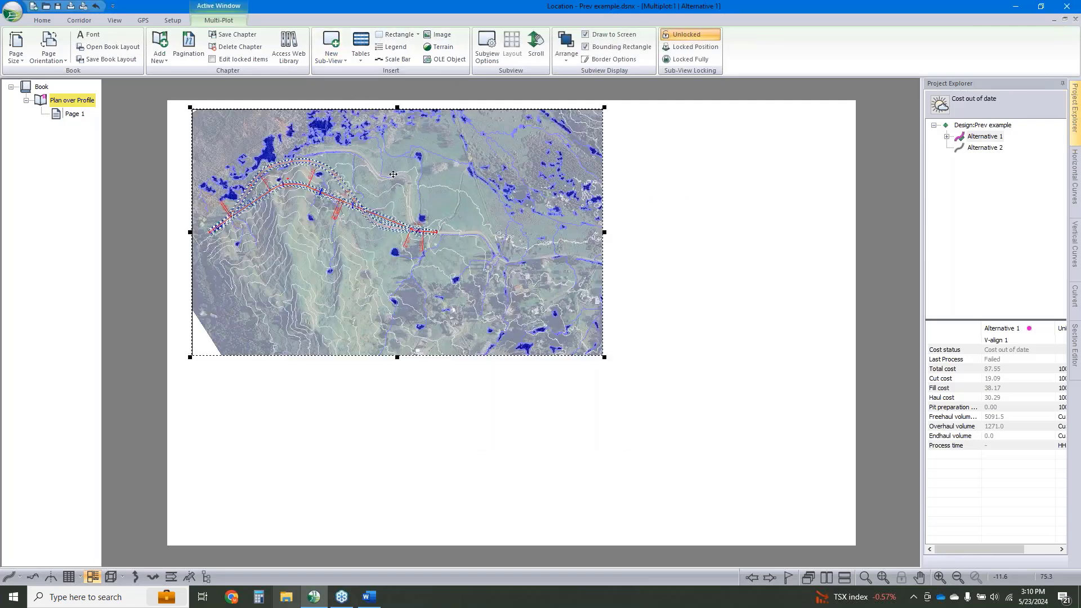
pyautogui.moveTo(616, 348); pyautogui.dragTo(717, 327)
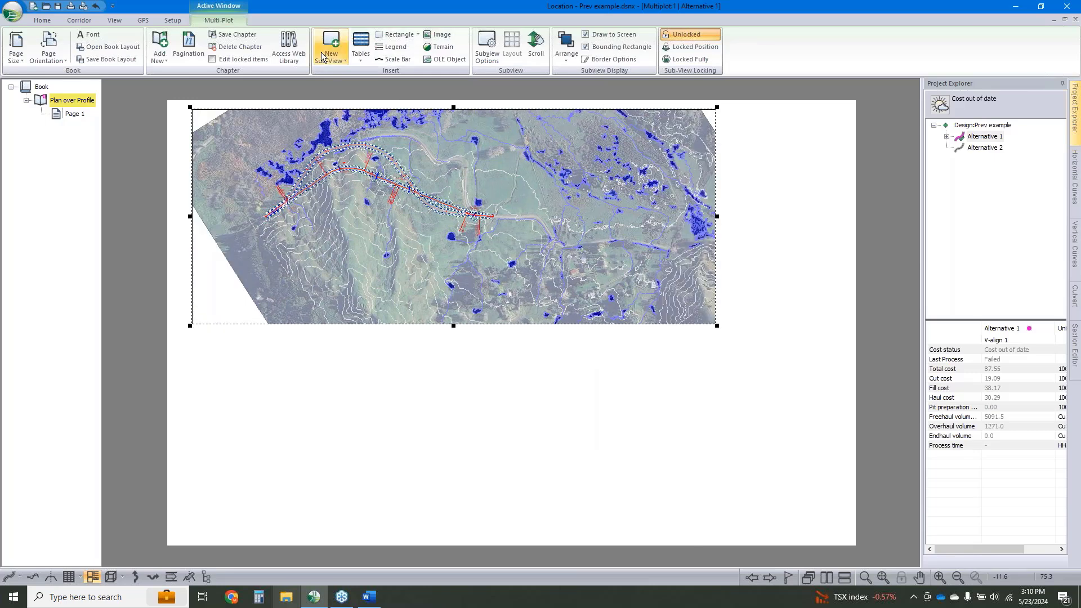
# Insert a Profile sub-view, place it directly beneath the plan, and resize it to the plan's width
pyautogui.click(331, 57)
pyautogui.click(343, 85)
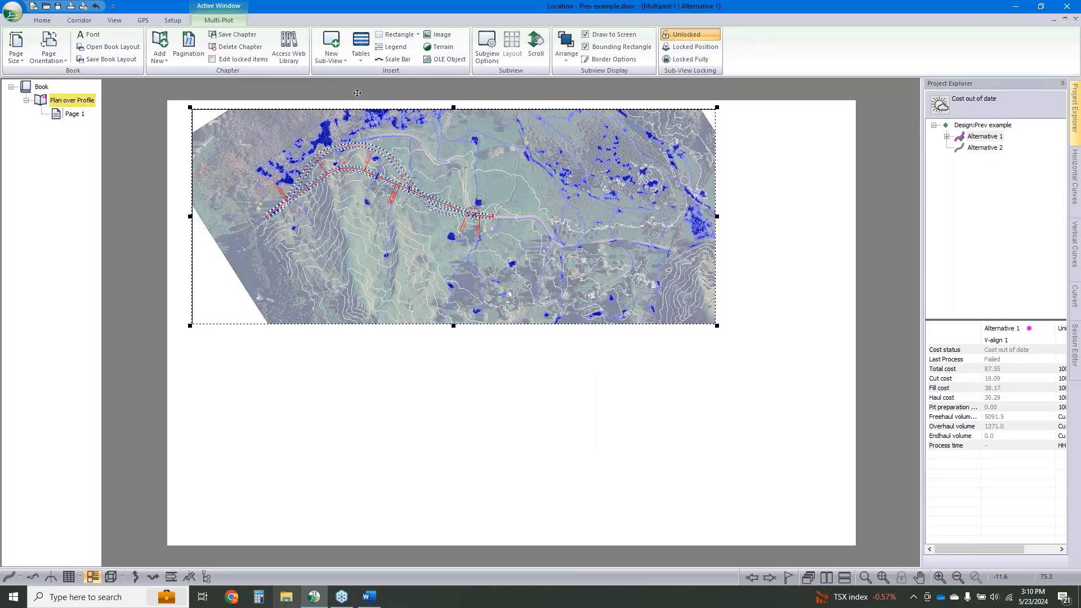
pyautogui.moveTo(476, 331); pyautogui.dragTo(362, 405)
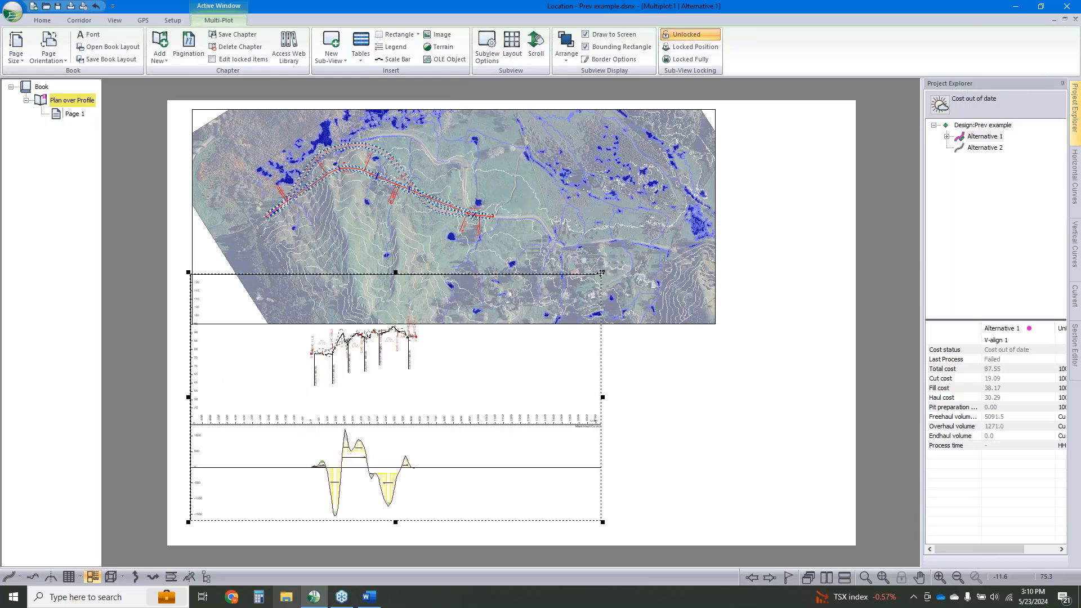
pyautogui.moveTo(603, 272); pyautogui.dragTo(718, 319)
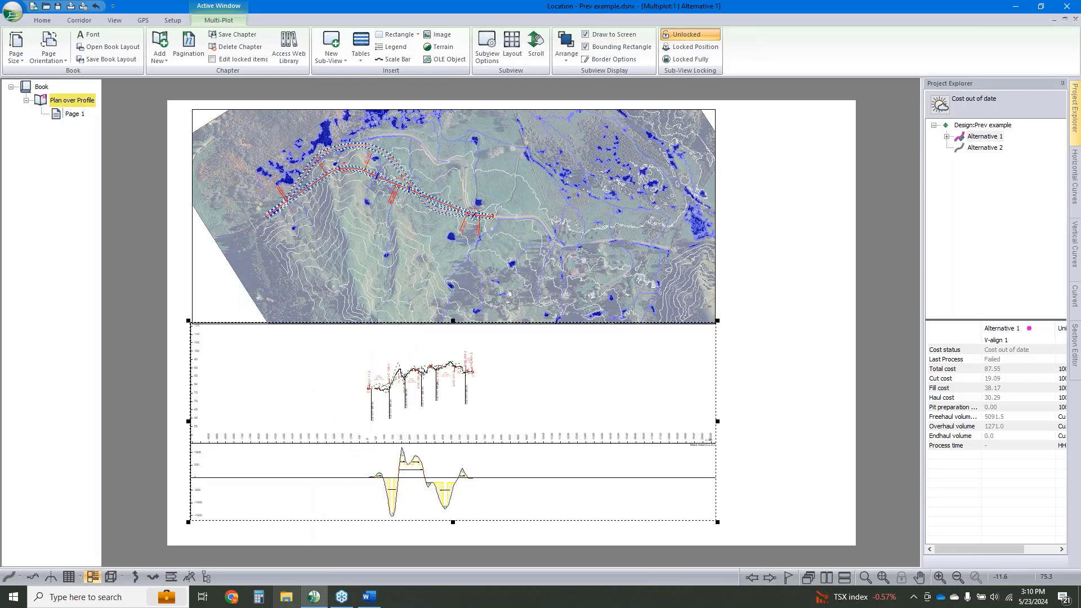
# Enable Snap to grid and Show grid in the Multi-Plot Options with a spacing of .1 inches
pyautogui.scroll(4, 718, 320)
pyautogui.scroll(3, 717, 337)
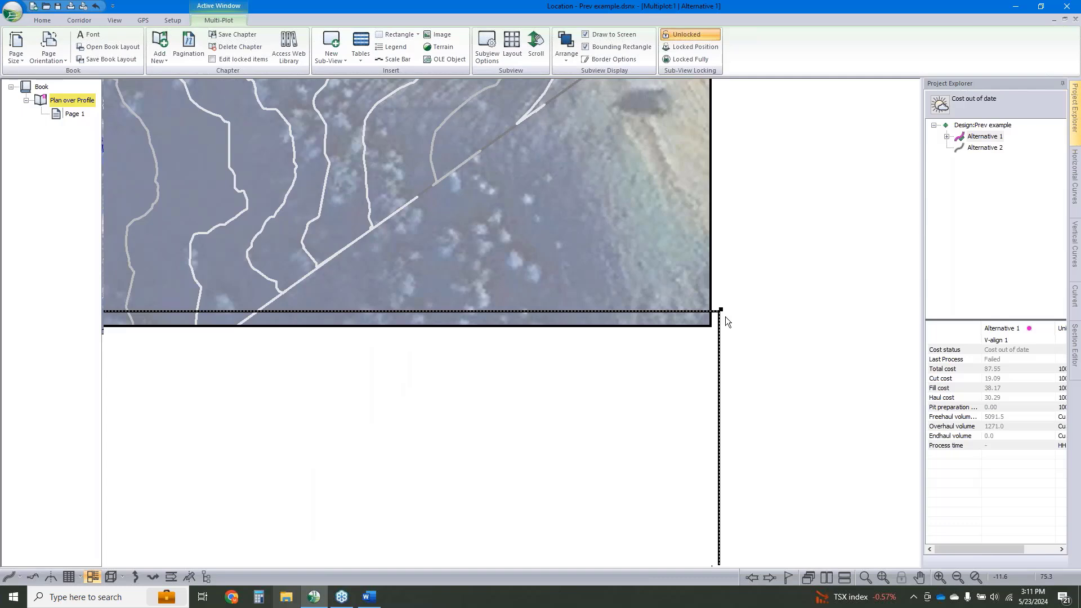
pyautogui.scroll(-7, 725, 317)
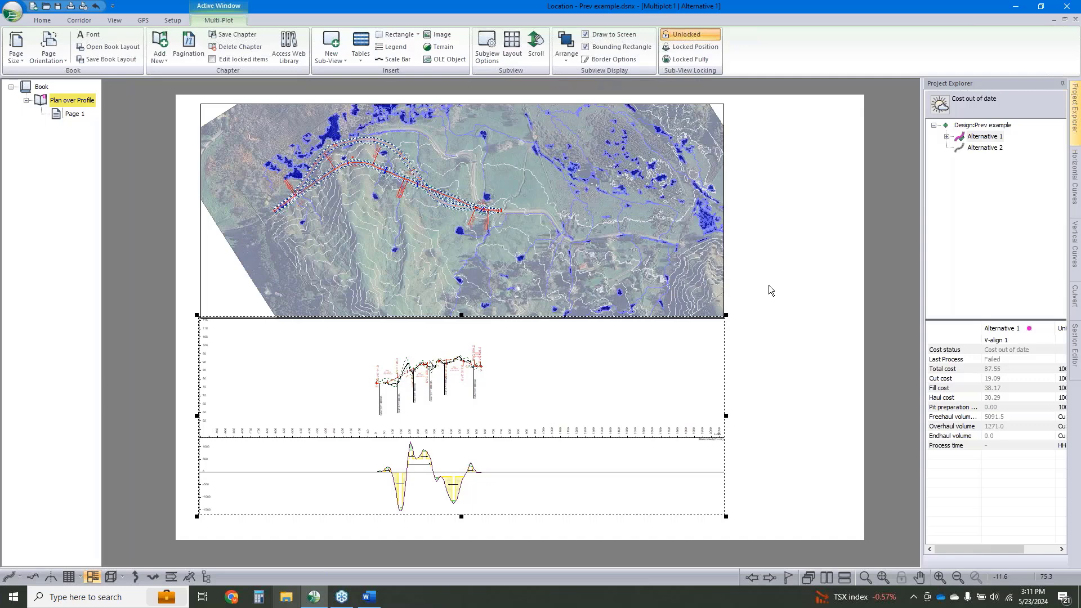
pyautogui.doubleClick(772, 285)
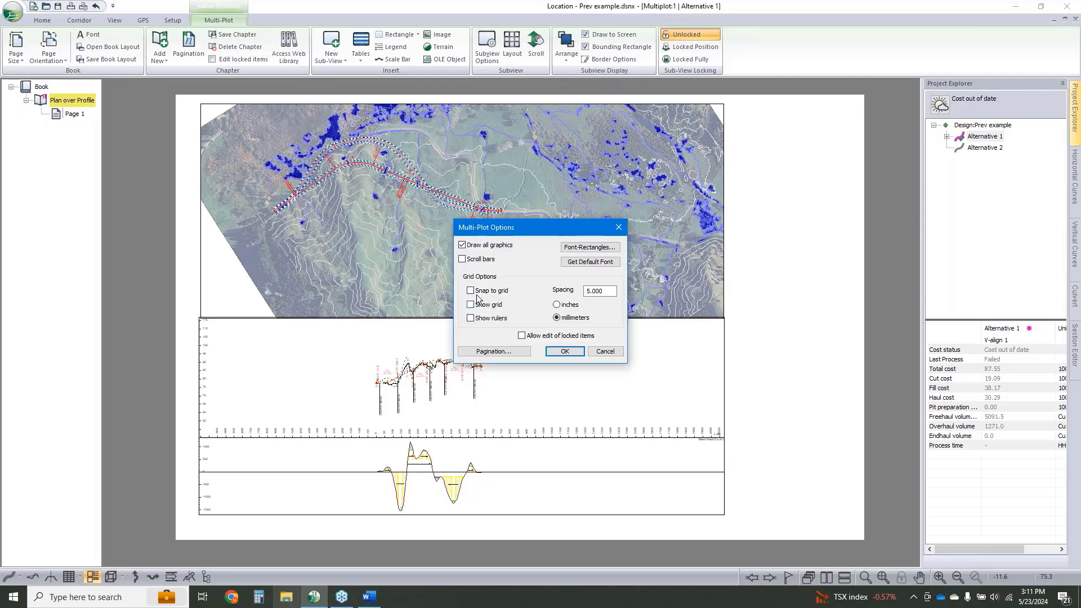
pyautogui.click(470, 290)
pyautogui.click(470, 304)
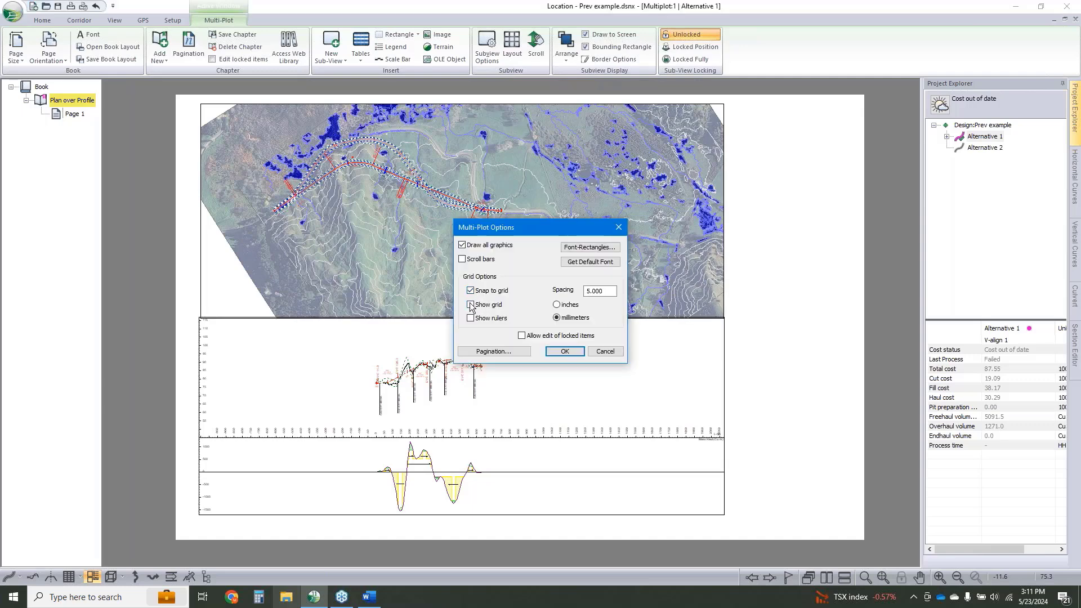
pyautogui.click(557, 305)
pyautogui.write('.1')
pyautogui.click(564, 352)
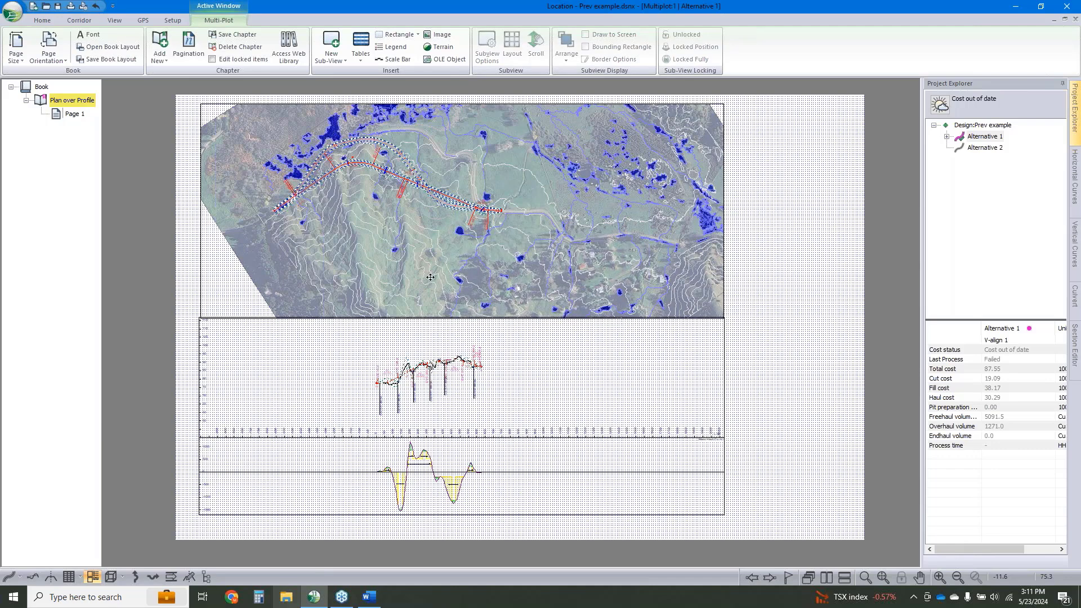
# Snap the plan and profile sub-view frames to the grid so that their shared edge and corners line up
pyautogui.click(212, 316)
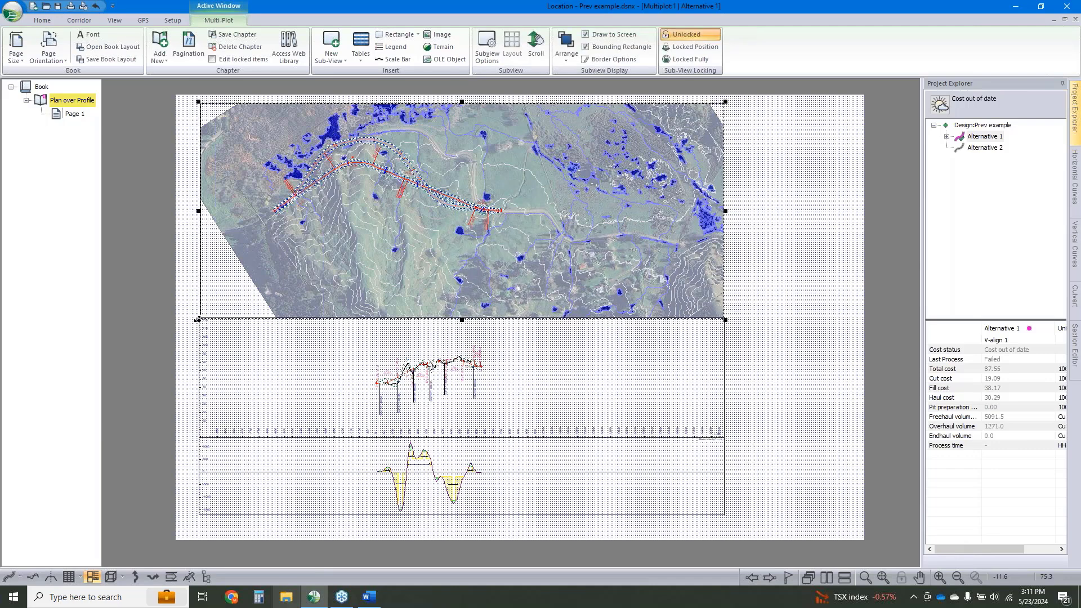
pyautogui.click(293, 334)
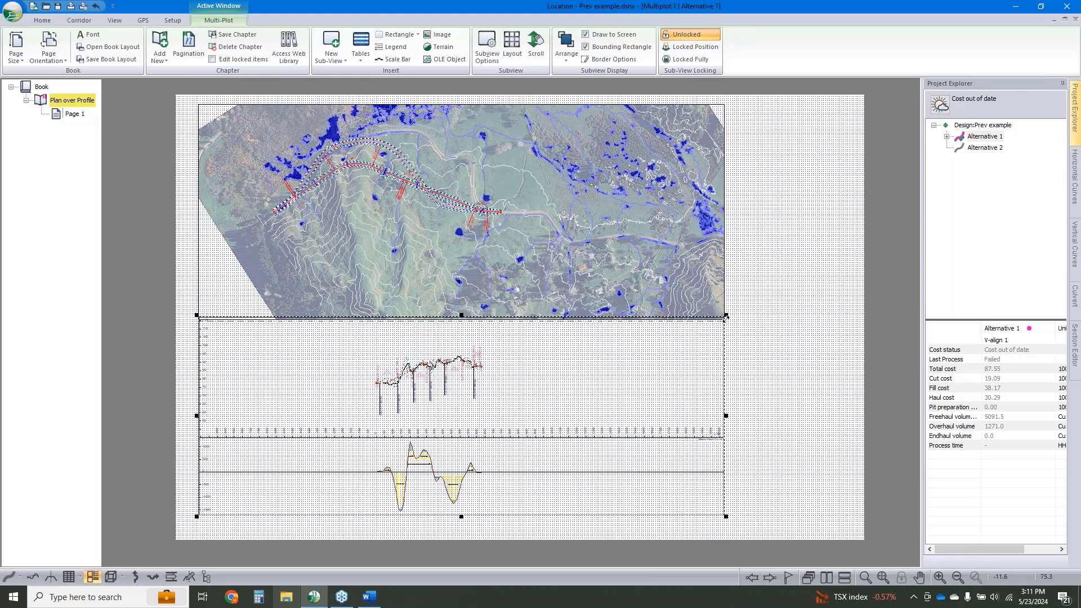
pyautogui.moveTo(726, 316); pyautogui.dragTo(726, 318)
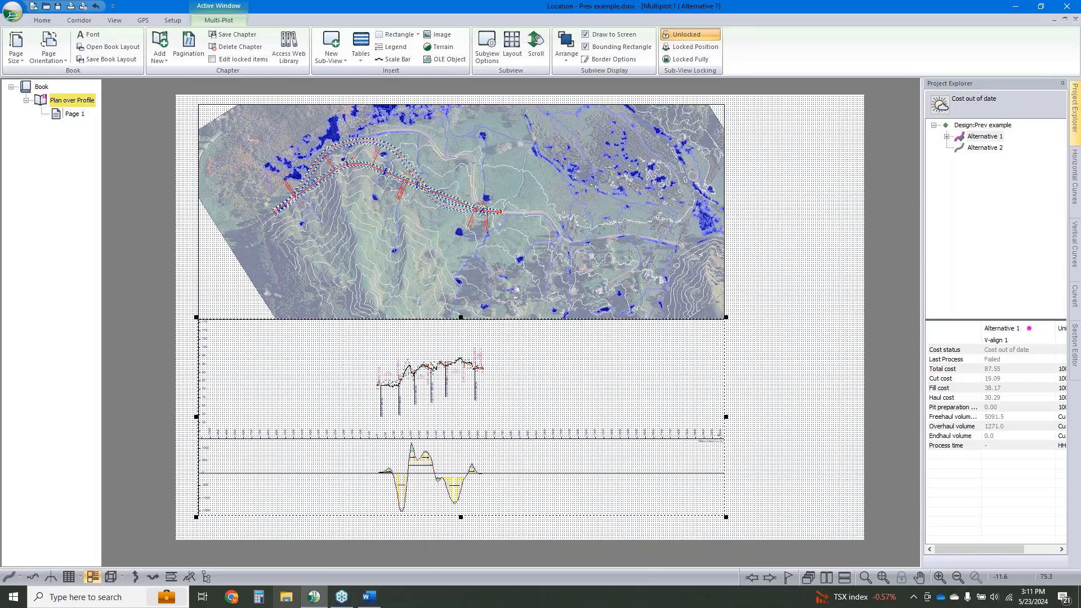
pyautogui.scroll(4, 726, 319)
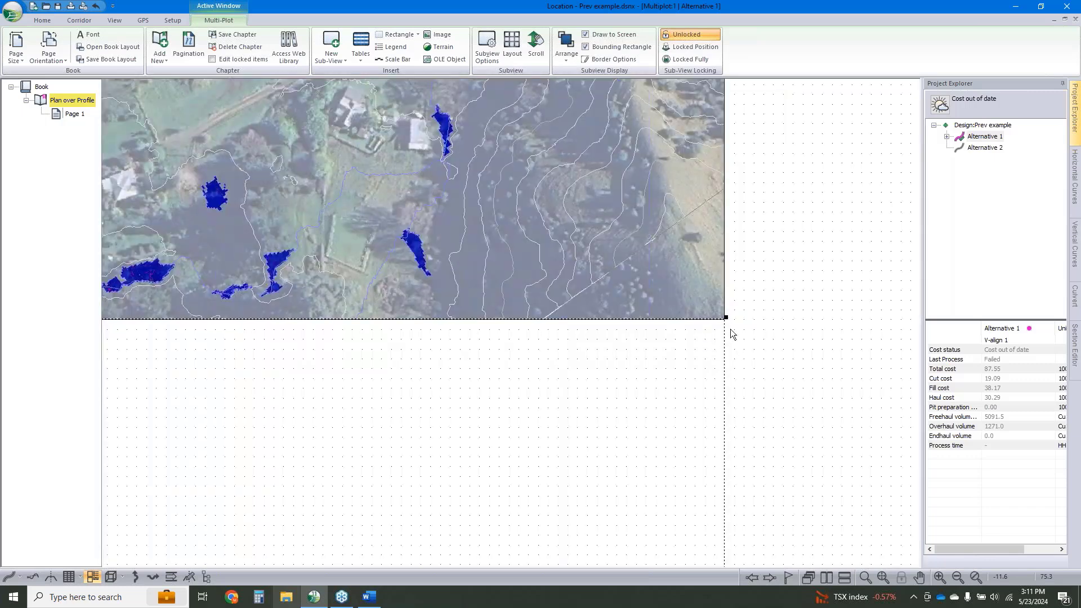
pyautogui.scroll(-4, 728, 370)
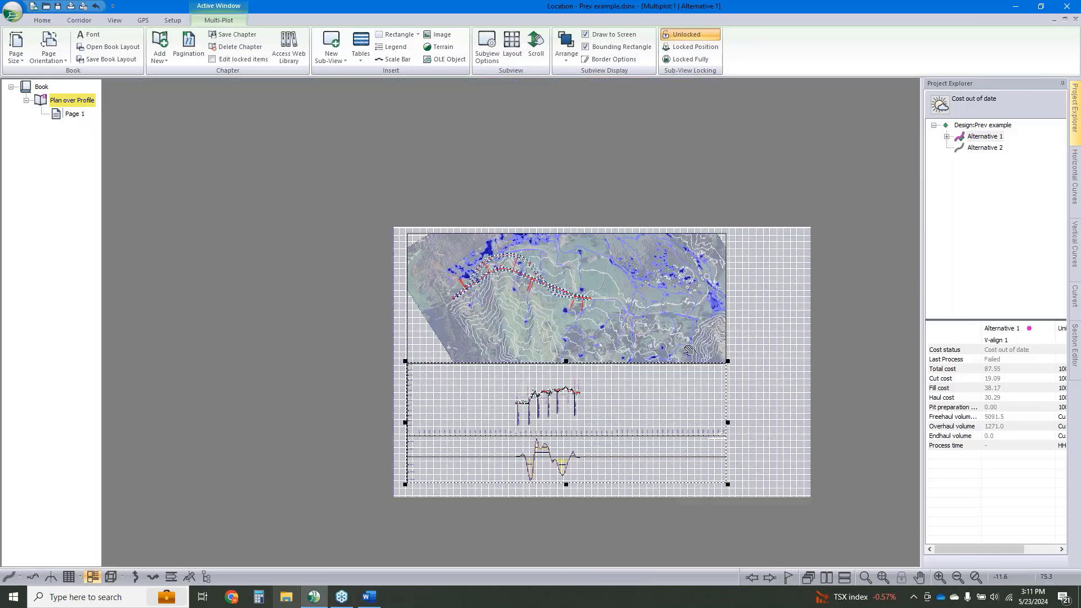
# Set the plan sub-view's scale to 1:500
pyautogui.moveTo(689, 350); pyautogui.dragTo(639, 336, button='middle')
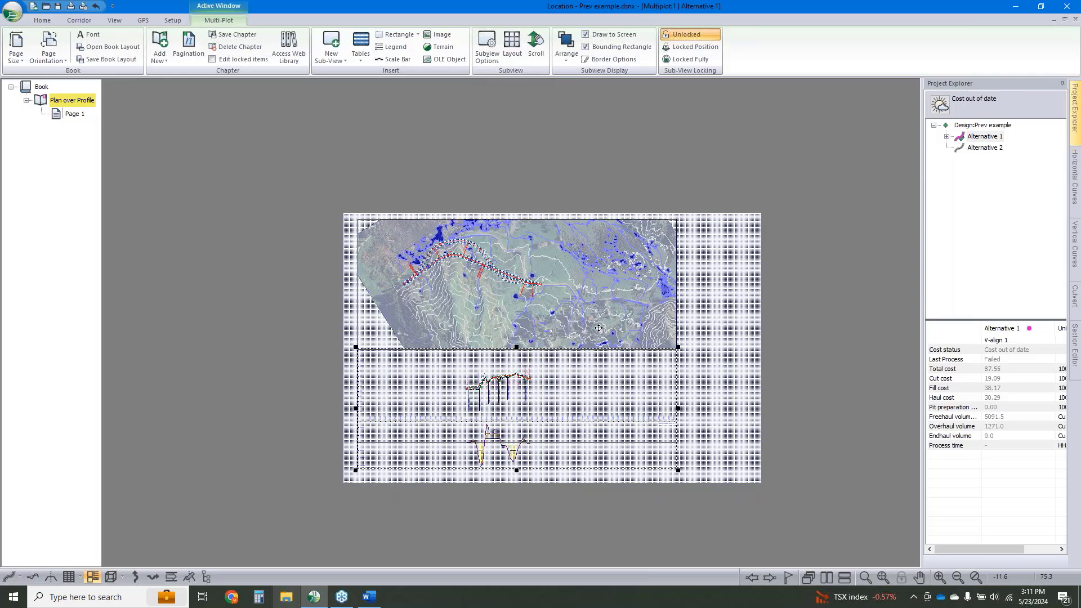
pyautogui.doubleClick(619, 313)
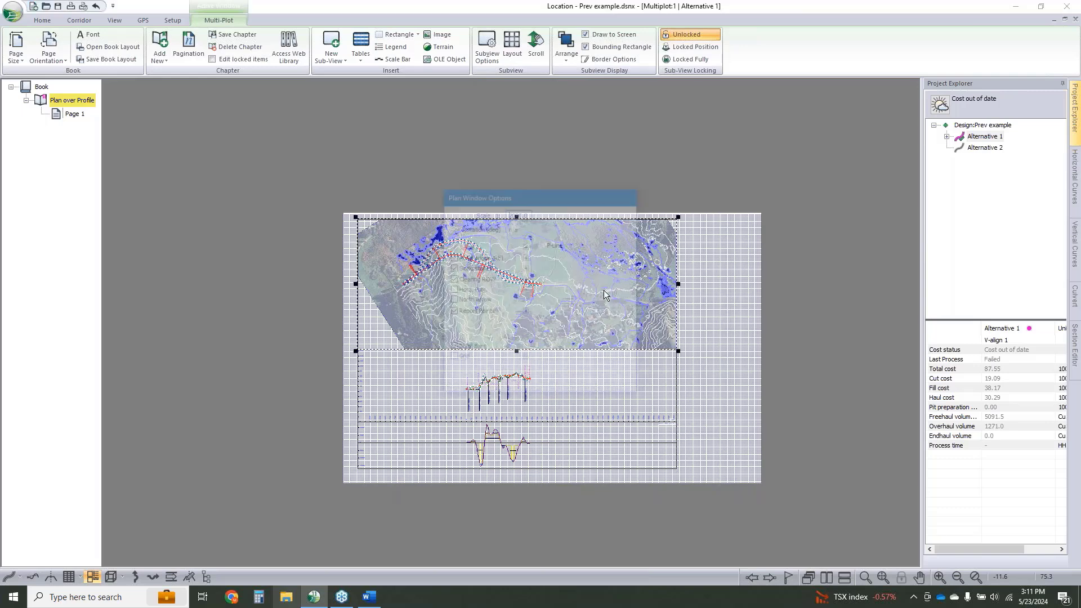
pyautogui.doubleClick(511, 213)
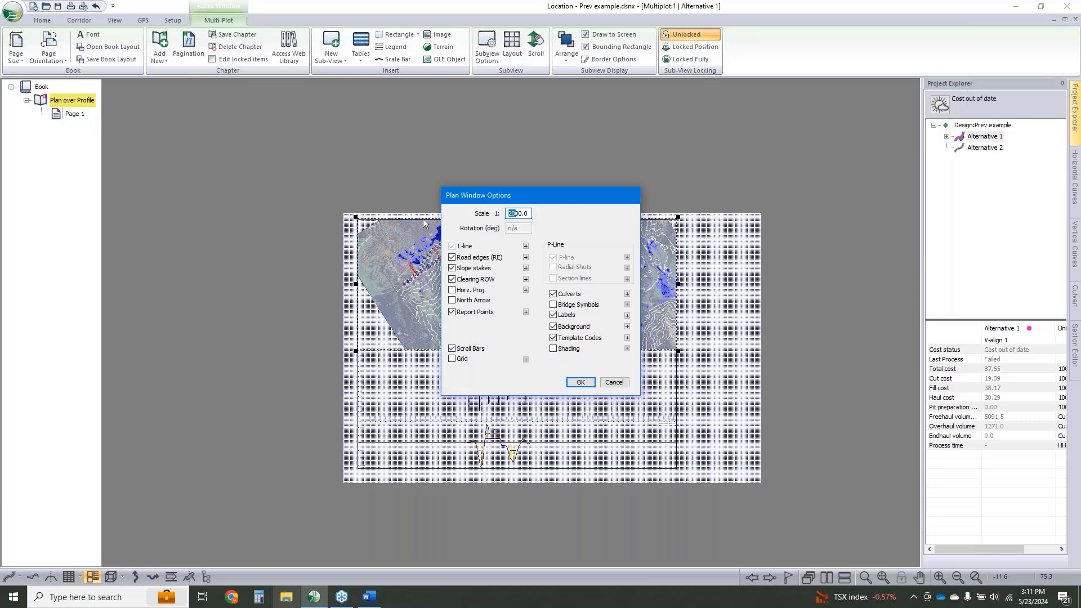
pyautogui.write('500.0')
pyautogui.click(580, 382)
# Set the profile sub-view's horizontal scale to 500 and its vertical scale to 250
pyautogui.doubleClick(579, 384)
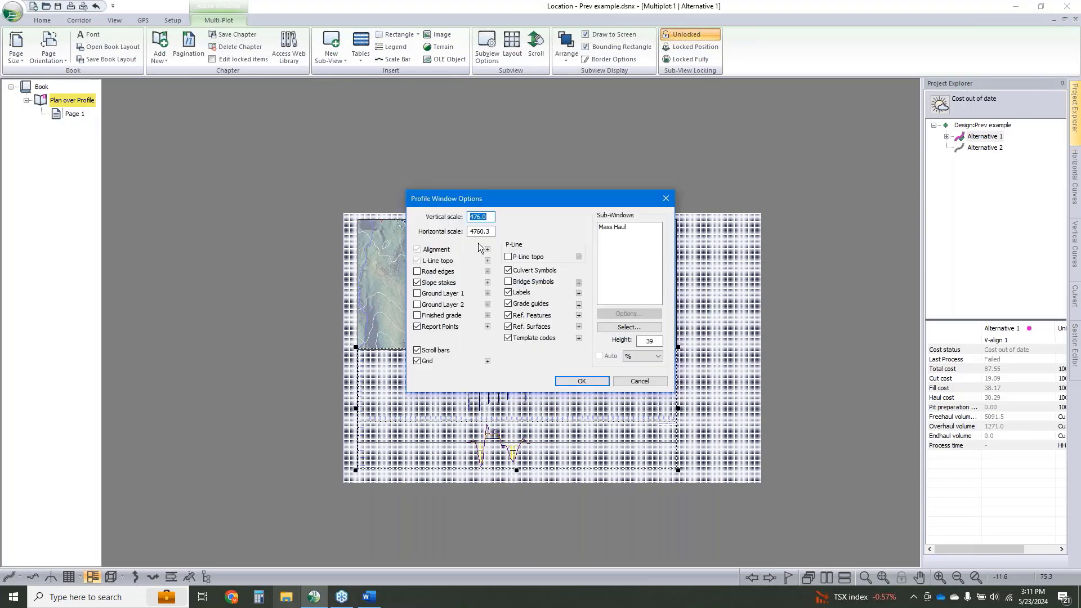
pyautogui.doubleClick(490, 231)
pyautogui.write('500')
pyautogui.hotkey('shift', 'Tab')
pyautogui.write('250')
pyautogui.click(586, 381)
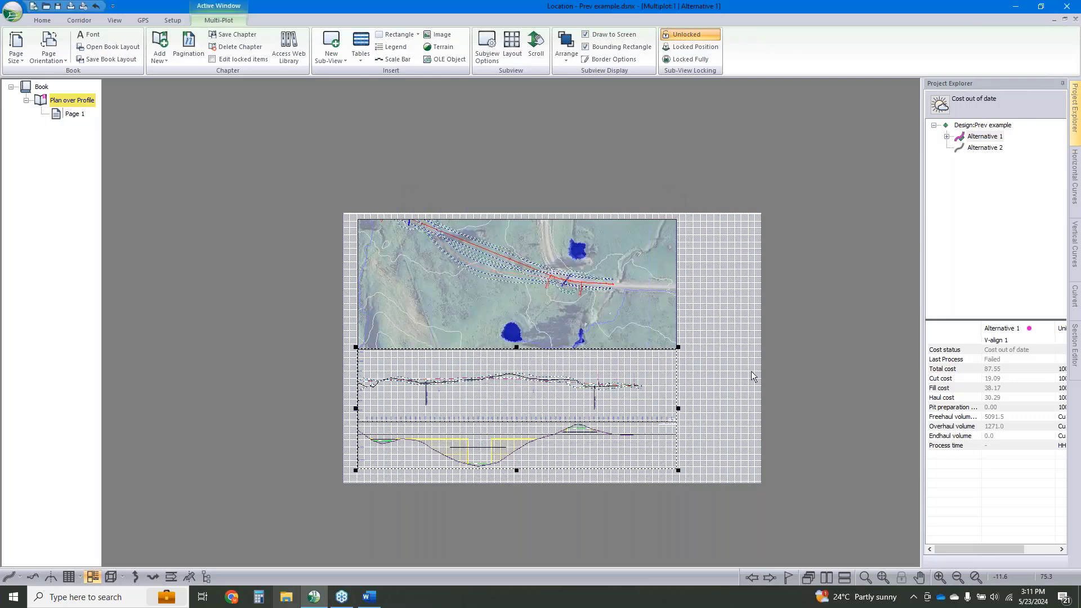
# Turn off the background display of Alternative 2
pyautogui.click(378, 192)
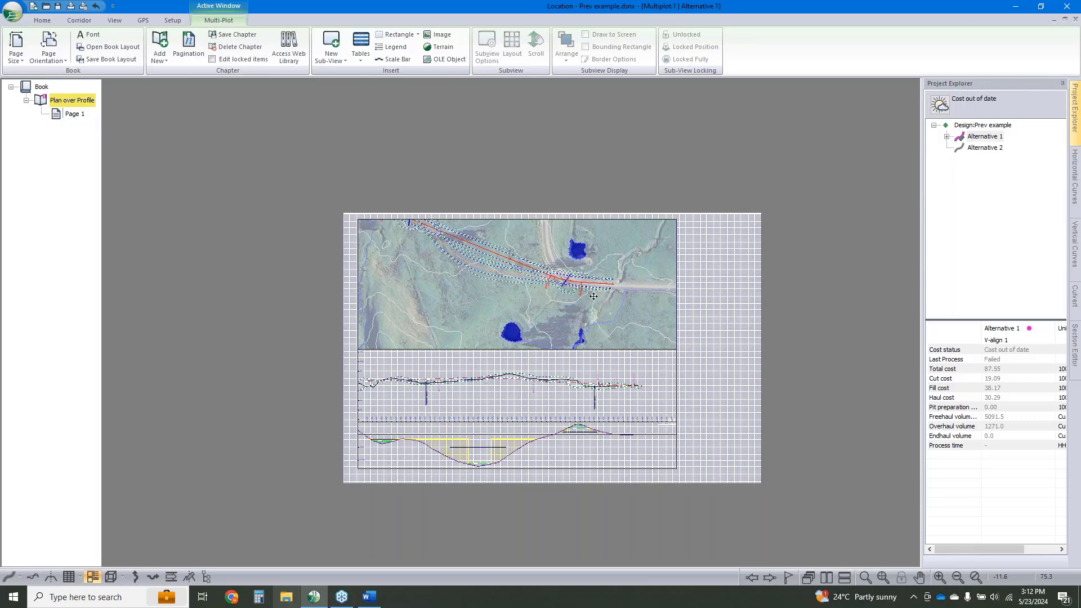
pyautogui.rightClick(986, 148)
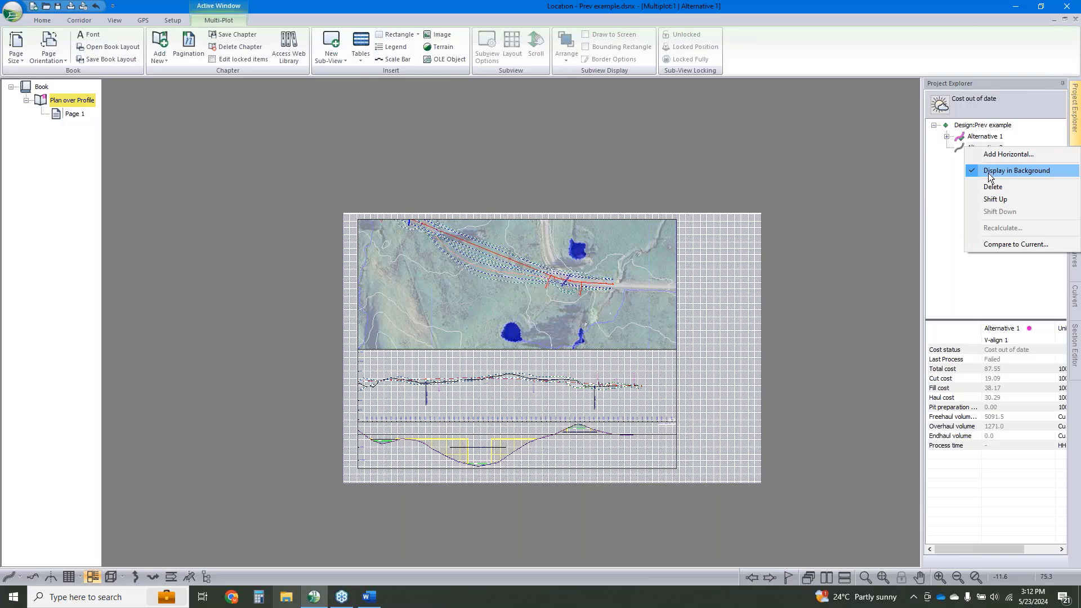
pyautogui.click(990, 172)
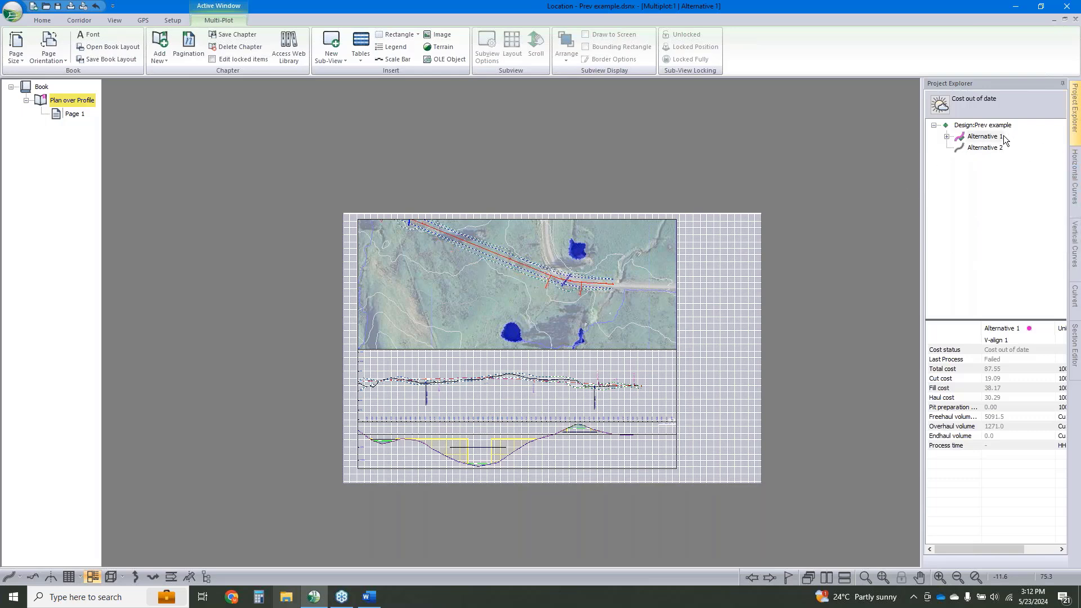
pyautogui.moveTo(998, 149)
# Paginate the Plan over Profile chapter by plan or profile width with a 10% overlap
pyautogui.click(74, 114)
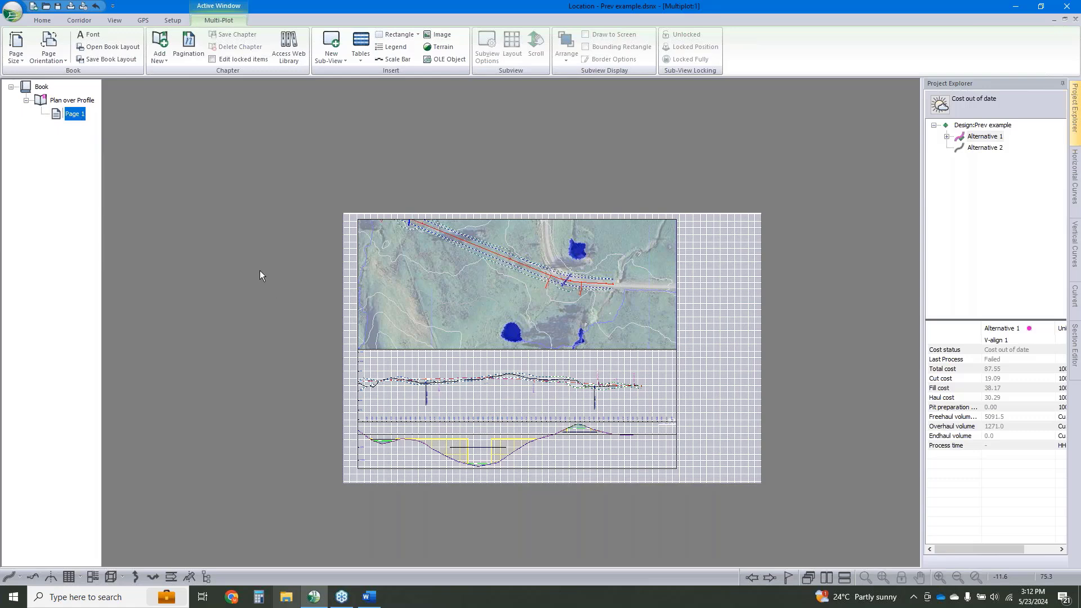
pyautogui.rightClick(72, 100)
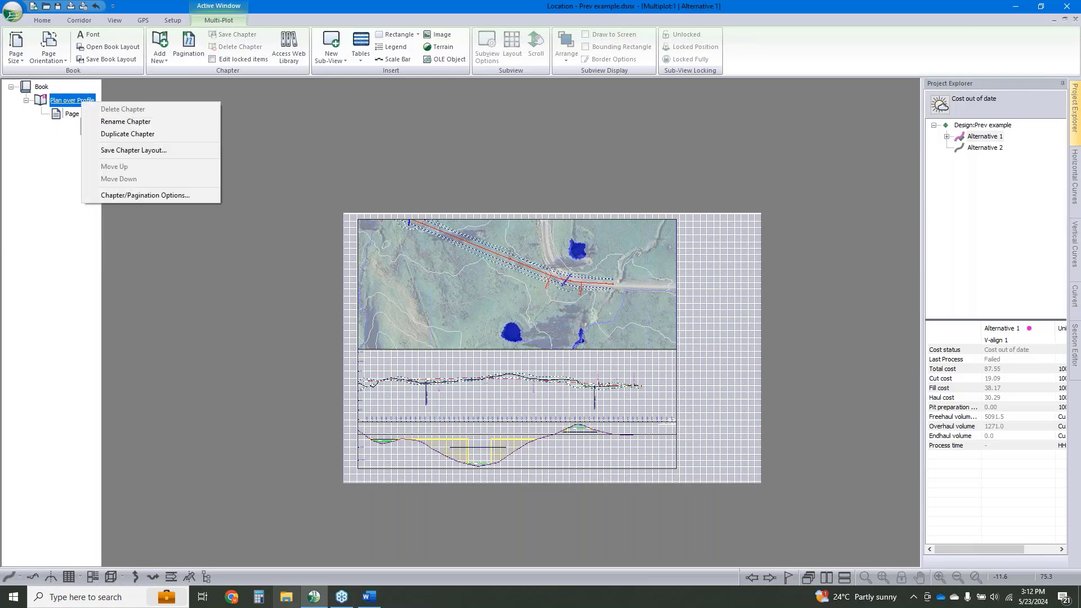
pyautogui.click(151, 197)
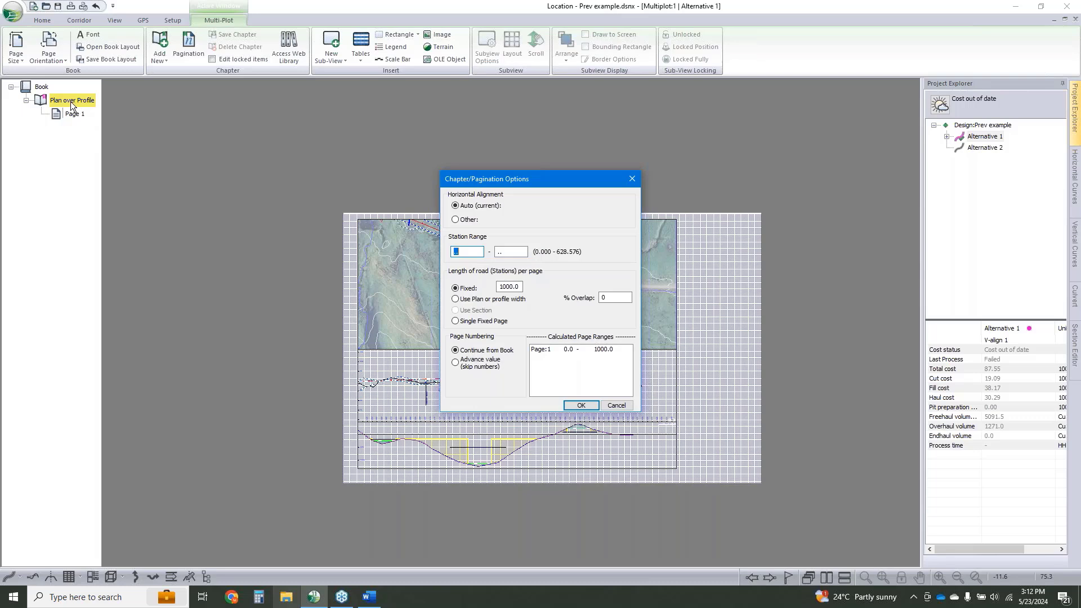
pyautogui.click(455, 300)
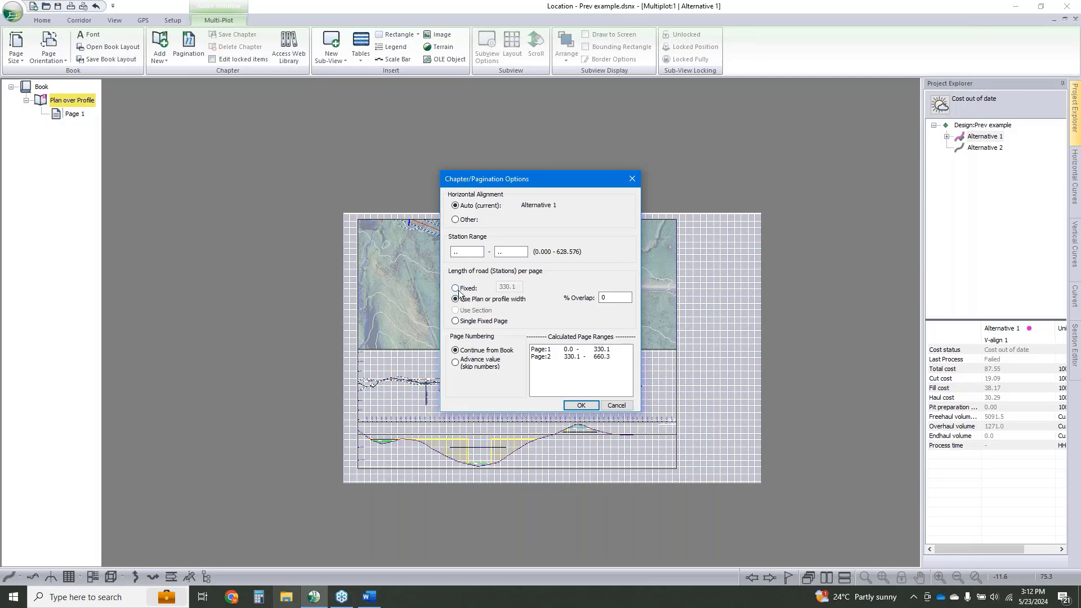
pyautogui.press('Tab')
pyautogui.write('10')
pyautogui.click(580, 405)
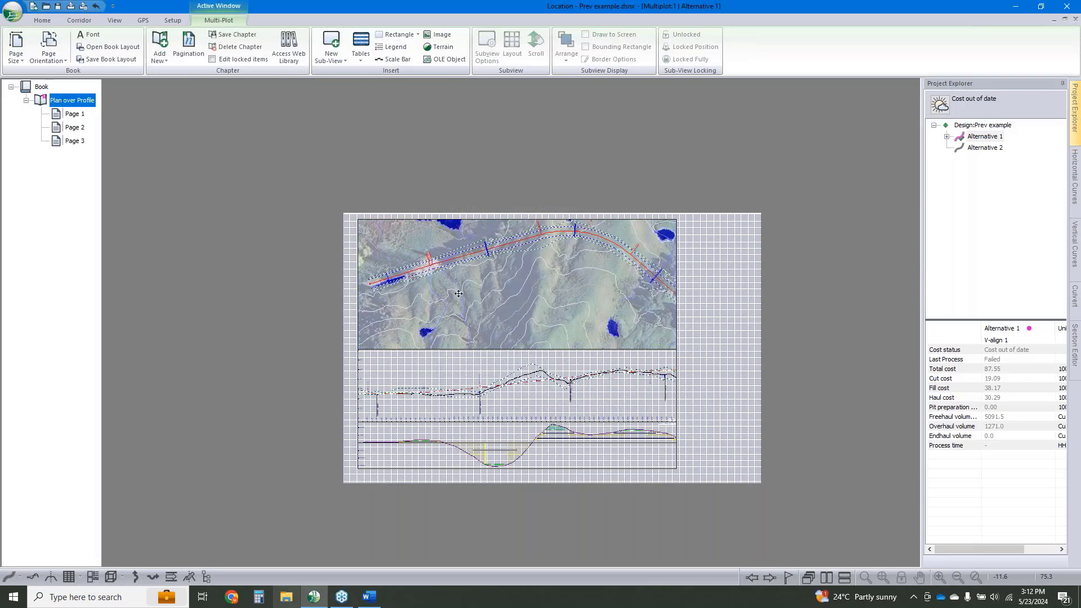
# Insert a rectangle sub-view on page 3 with the user-defined text "Webinar Road Realignment"
pyautogui.click(75, 115)
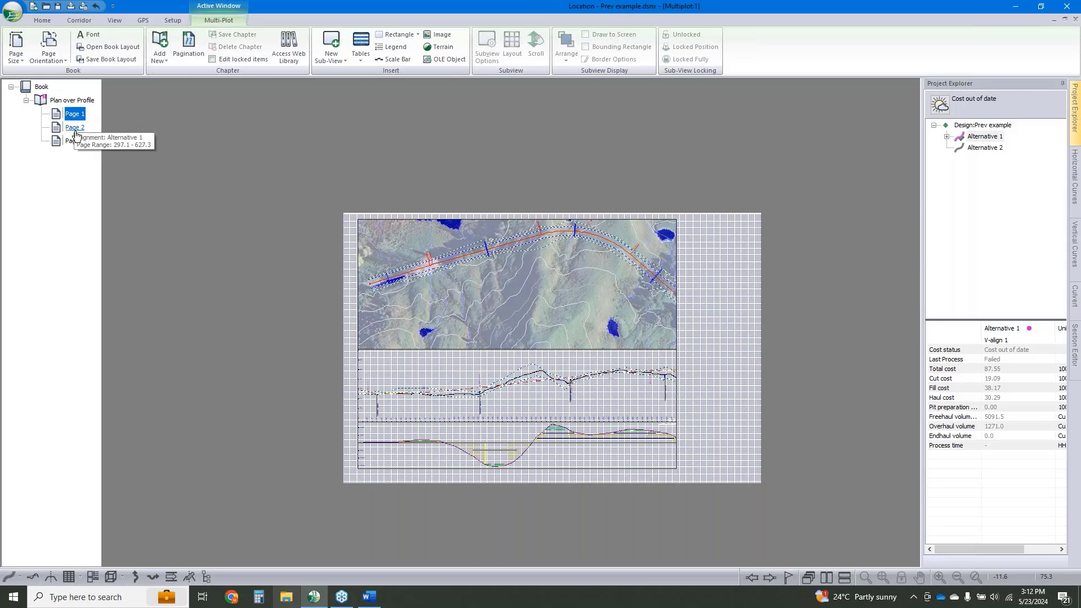
pyautogui.click(75, 127)
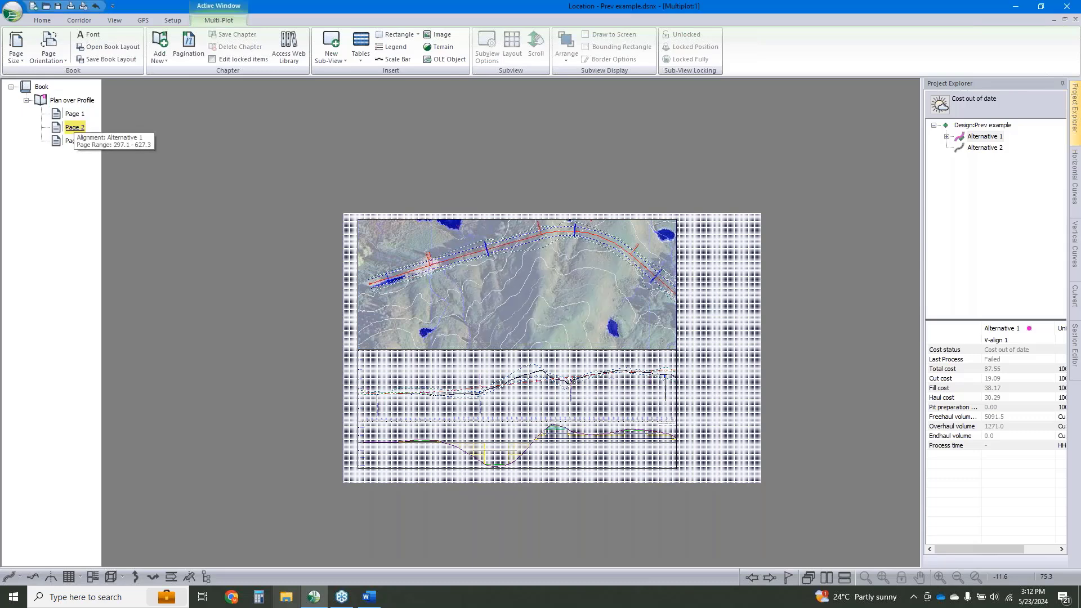
pyautogui.click(74, 141)
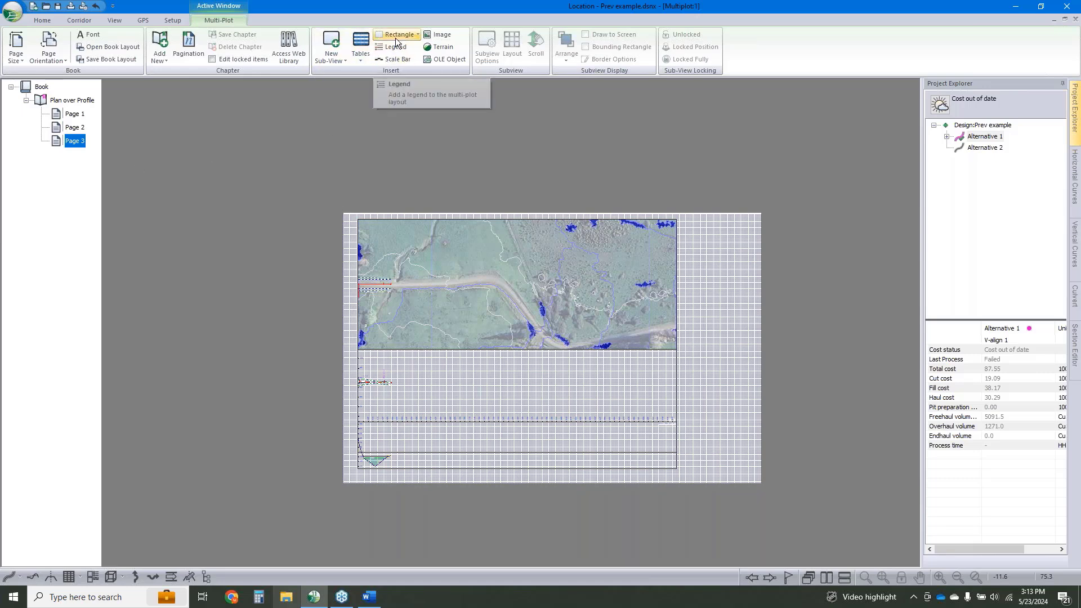
pyautogui.click(411, 36)
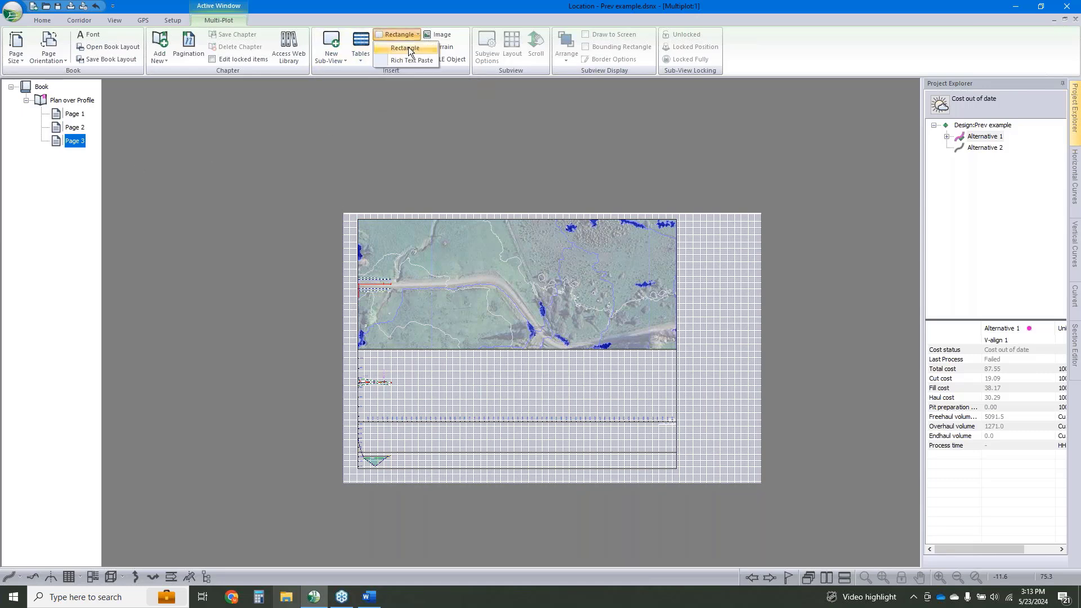
pyautogui.click(408, 48)
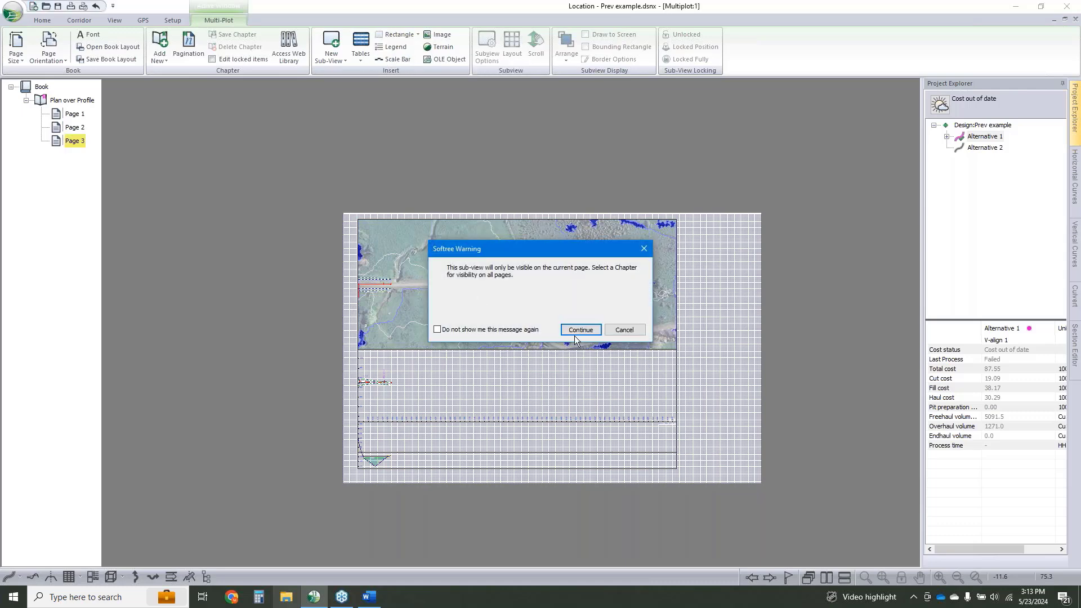
pyautogui.click(580, 330)
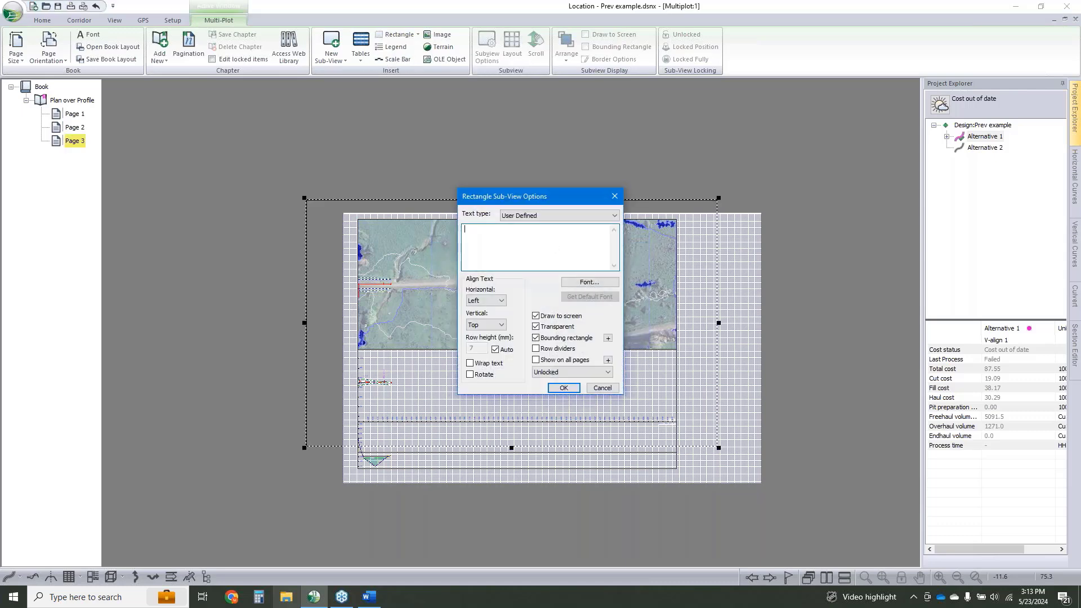
pyautogui.write('Webinar Road Realignment')
# Set the title rectangle's font to Arial Regular, size 24
pyautogui.click(607, 283)
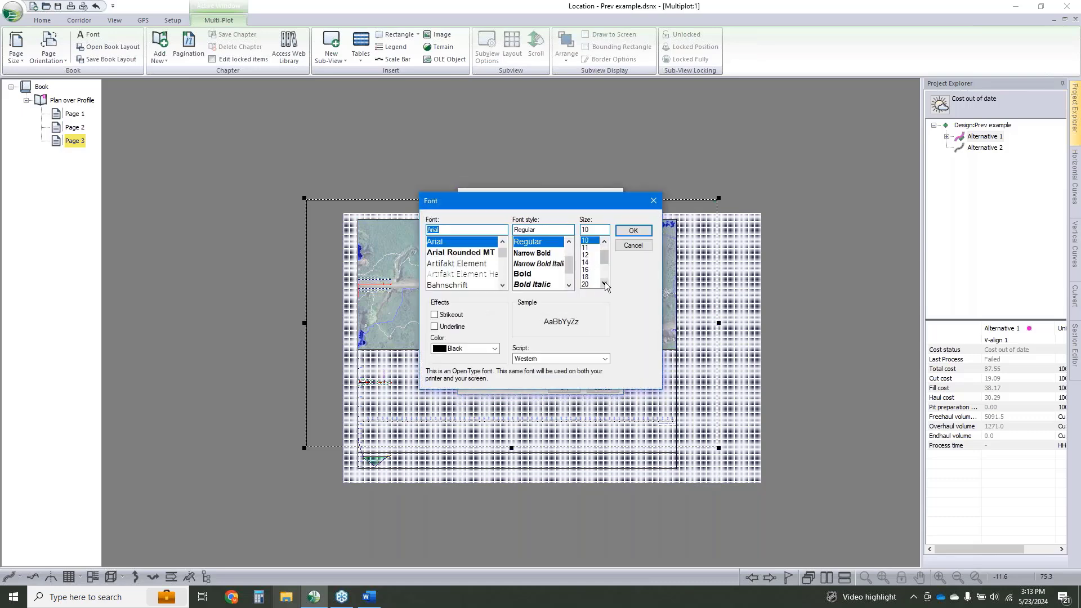
pyautogui.click(604, 283)
pyautogui.click(604, 283)
pyautogui.click(589, 284)
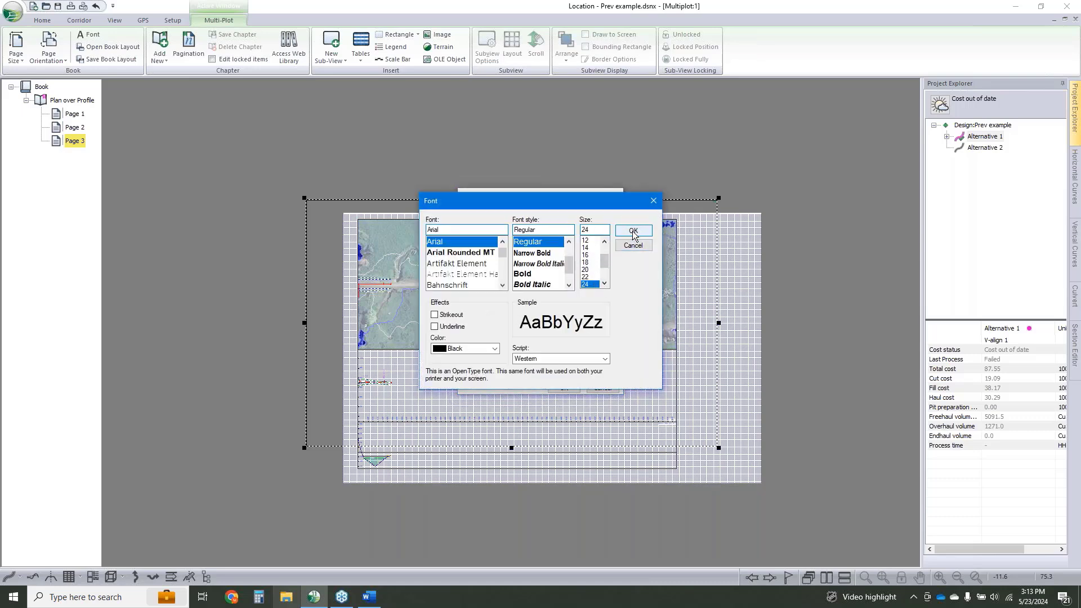
pyautogui.click(633, 231)
# Center the rectangle's text horizontally and vertically and accept the sub-view options
pyautogui.click(502, 301)
pyautogui.click(498, 318)
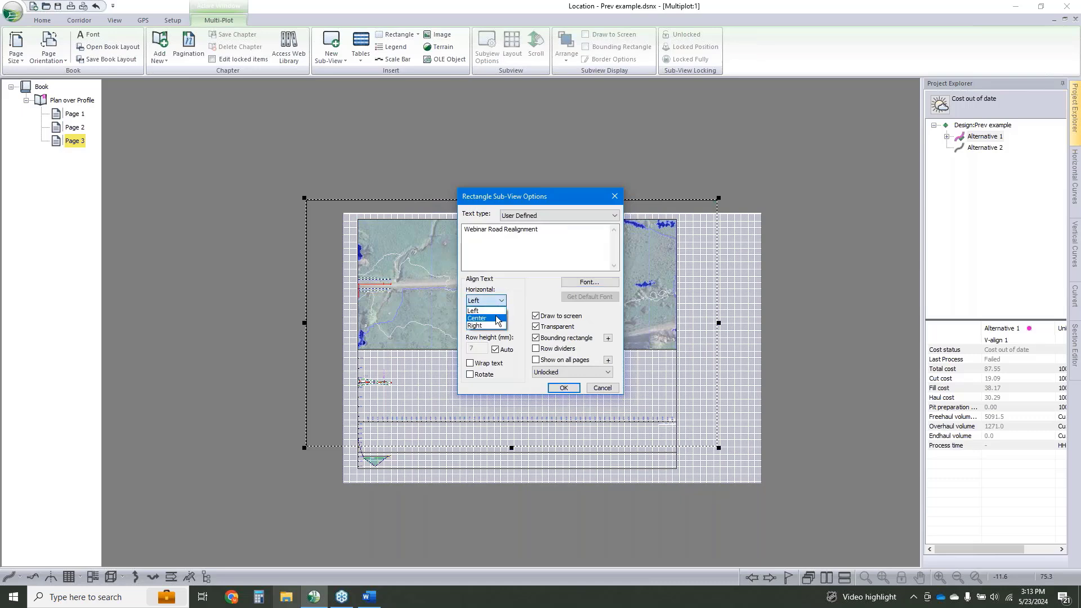
pyautogui.click(495, 324)
pyautogui.click(498, 342)
pyautogui.click(569, 390)
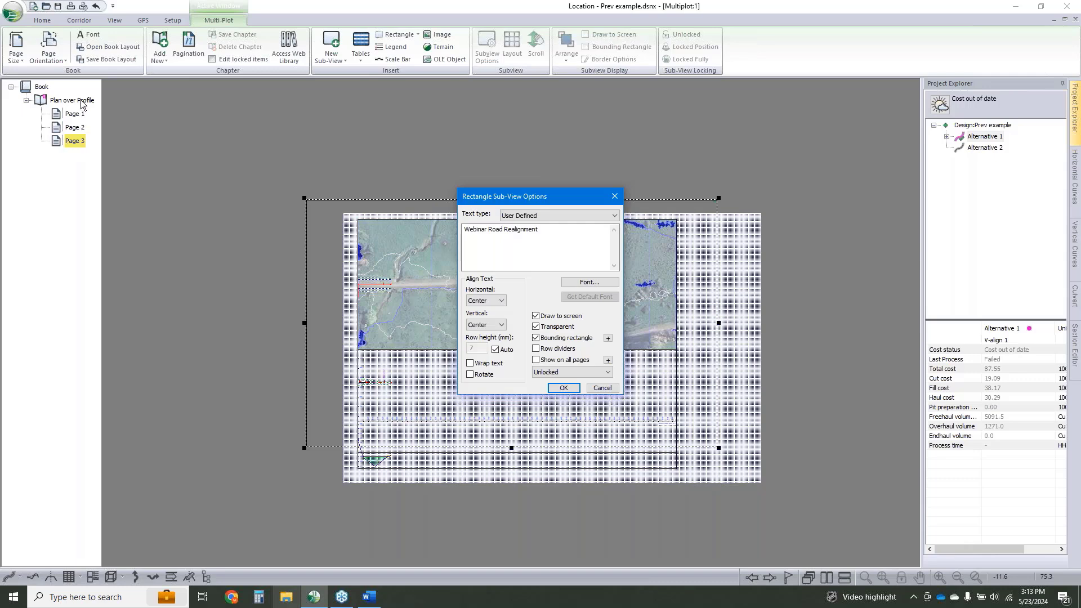
pyautogui.click(563, 388)
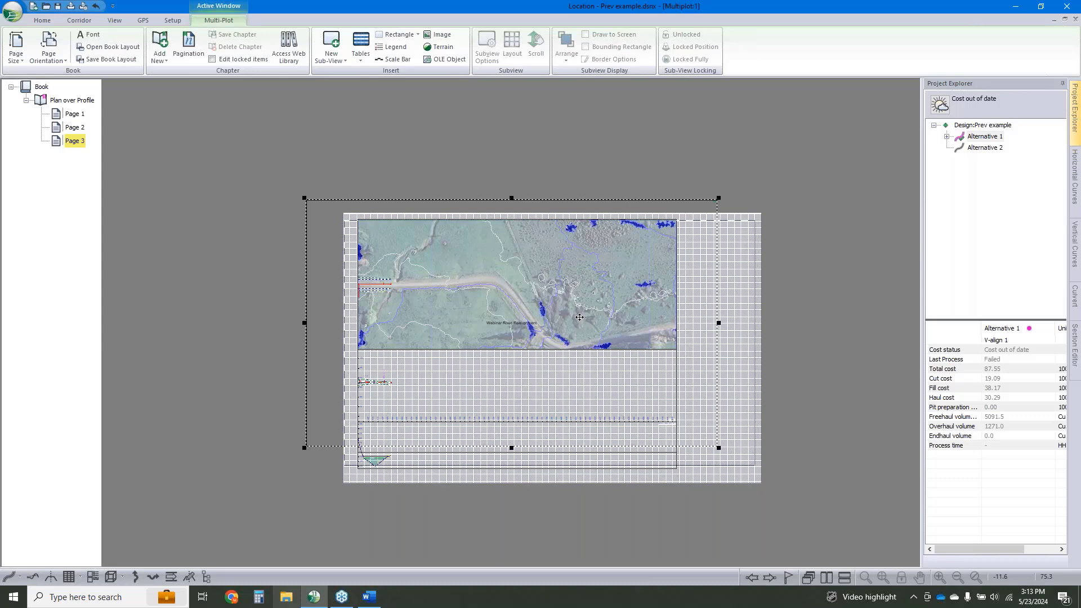
# Shrink the title rectangle to fit the blank strip beside the plan sub-view at the page's upper-right corner, and check pages 2 and 1 for it
pyautogui.click(371, 449)
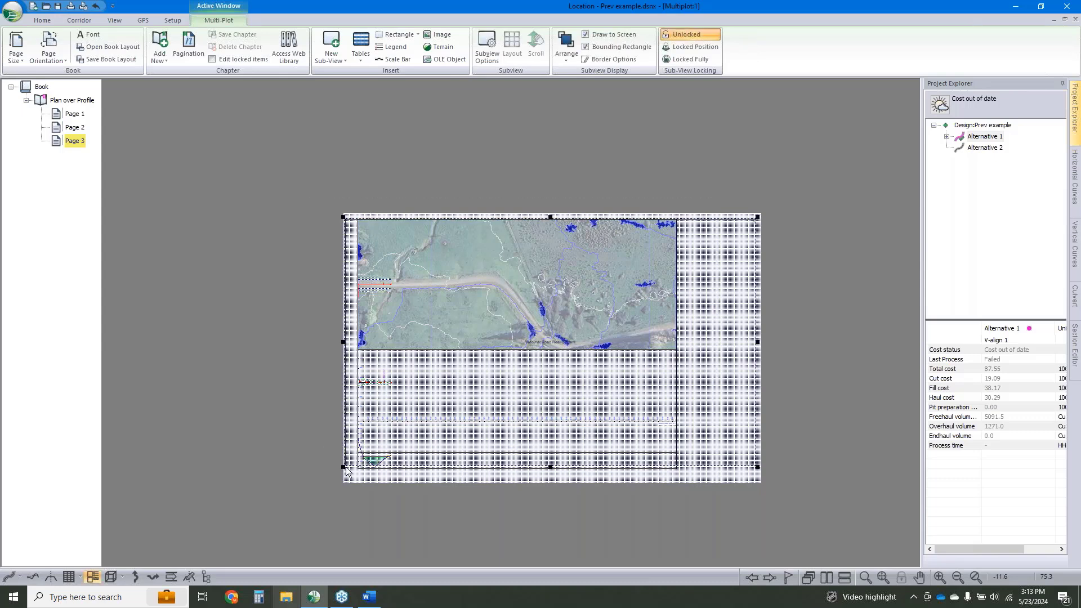
pyautogui.click(695, 237)
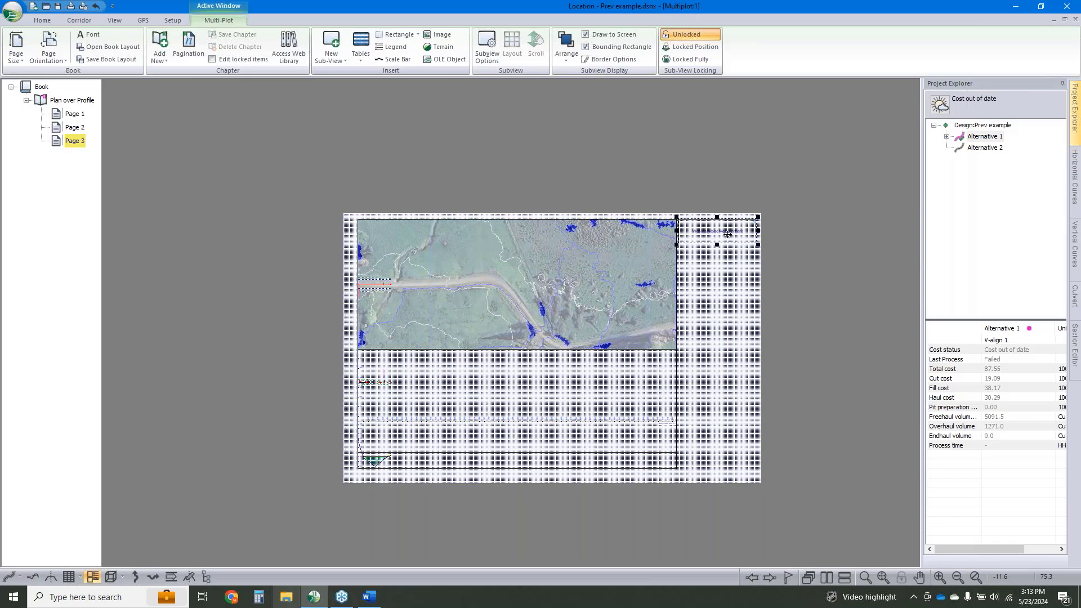
pyautogui.click(792, 237)
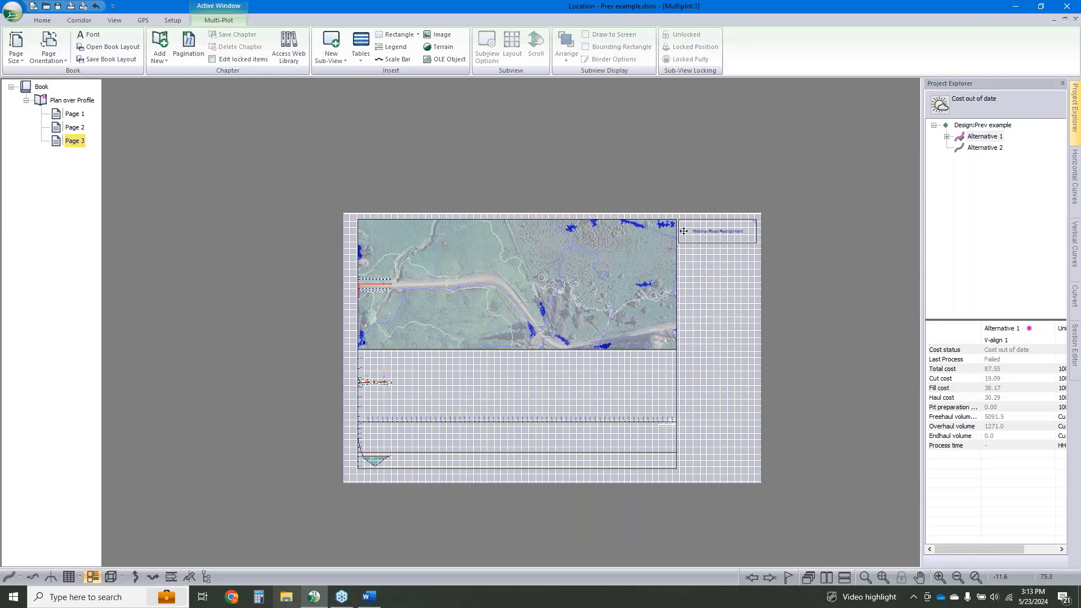
pyautogui.click(75, 128)
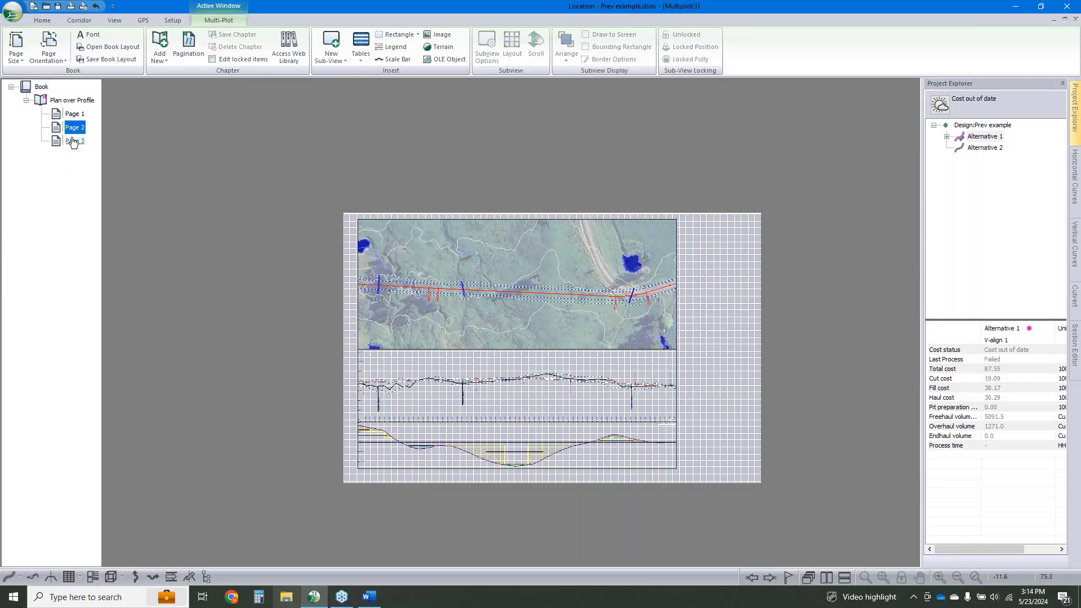
pyautogui.click(75, 113)
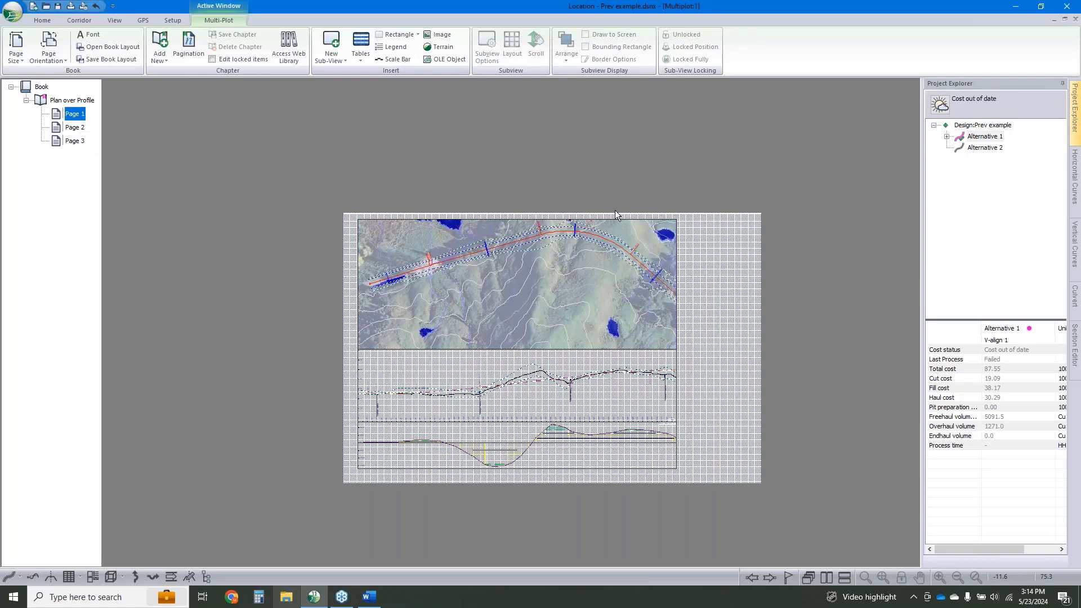
# Cut the title rectangle from page 3, paste it at the Plan over Profile chapter level, and check all three pages
pyautogui.click(74, 141)
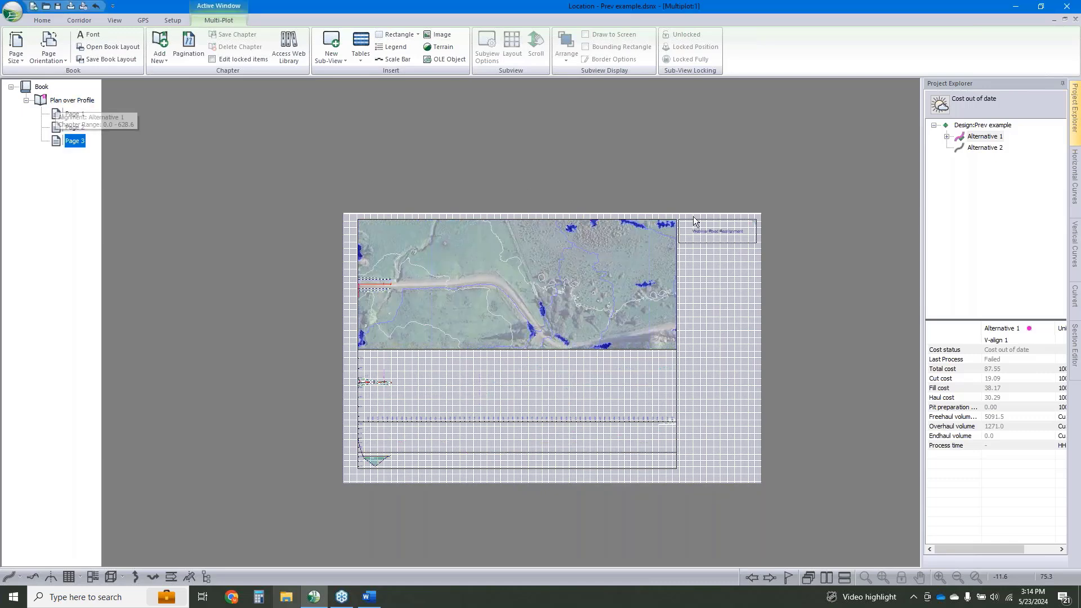
pyautogui.click(697, 230)
pyautogui.rightClick(698, 230)
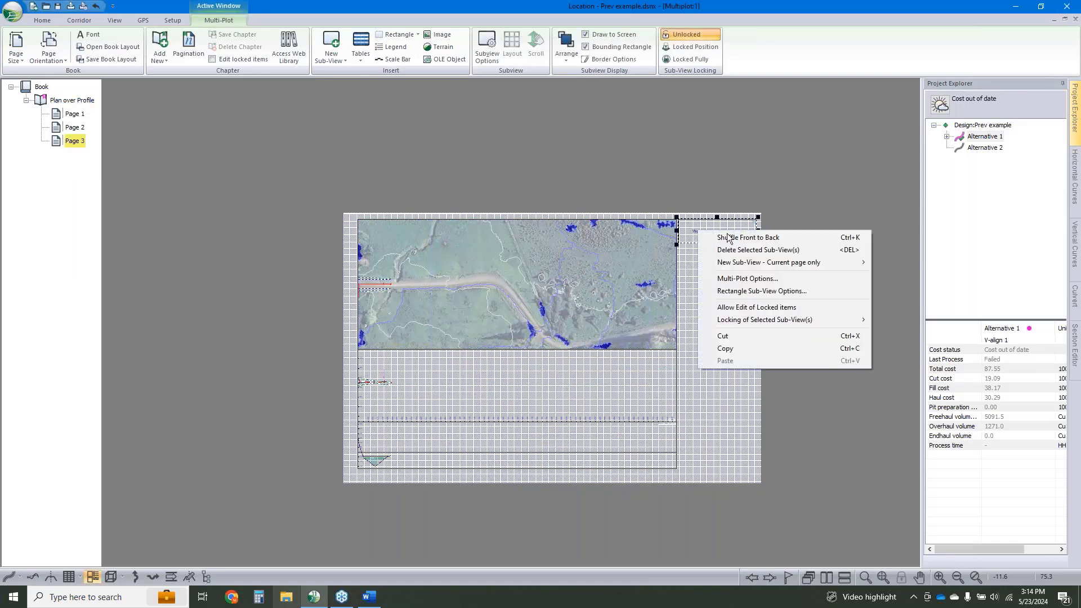
pyautogui.click(749, 337)
pyautogui.click(72, 100)
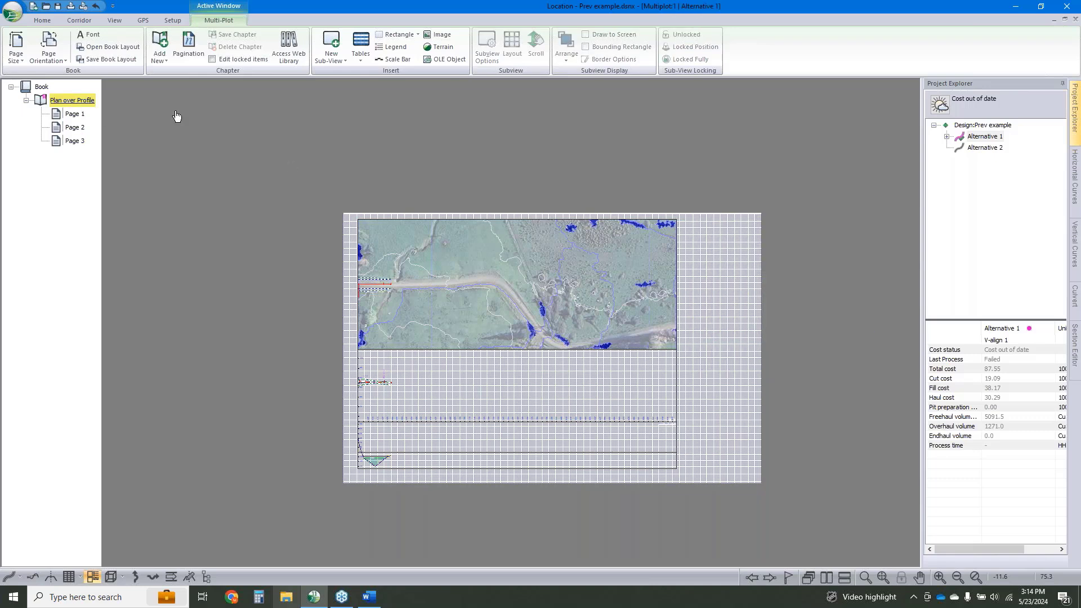
pyautogui.rightClick(715, 231)
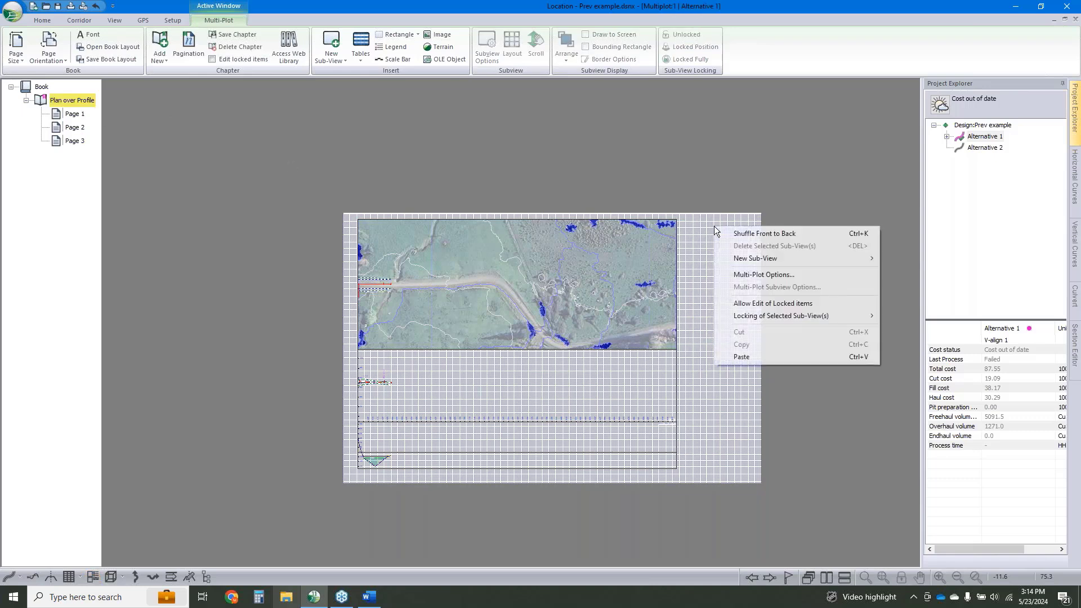
pyautogui.click(786, 357)
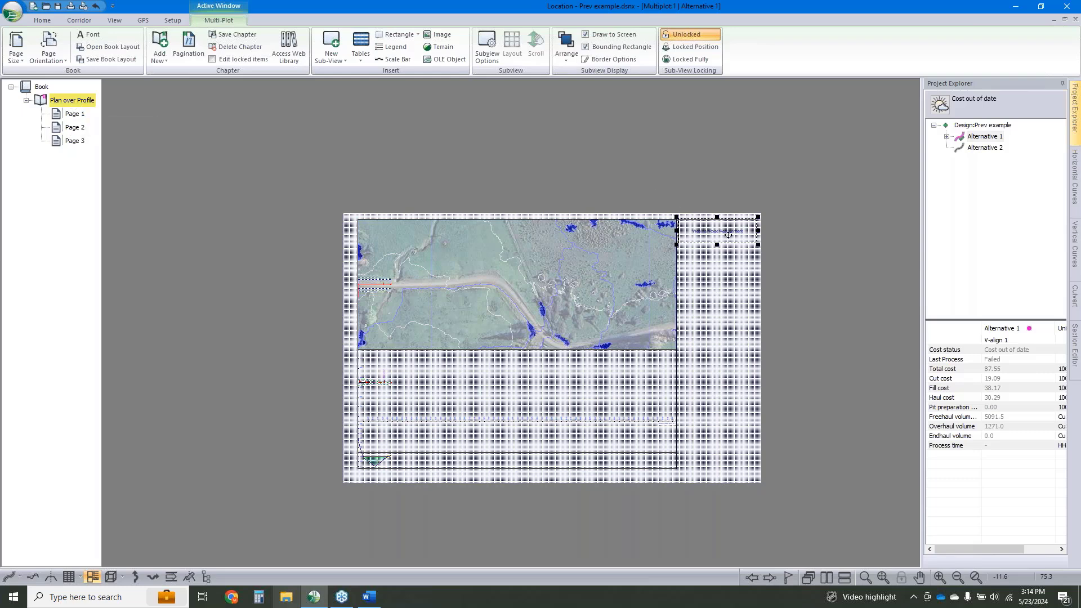
pyautogui.click(75, 119)
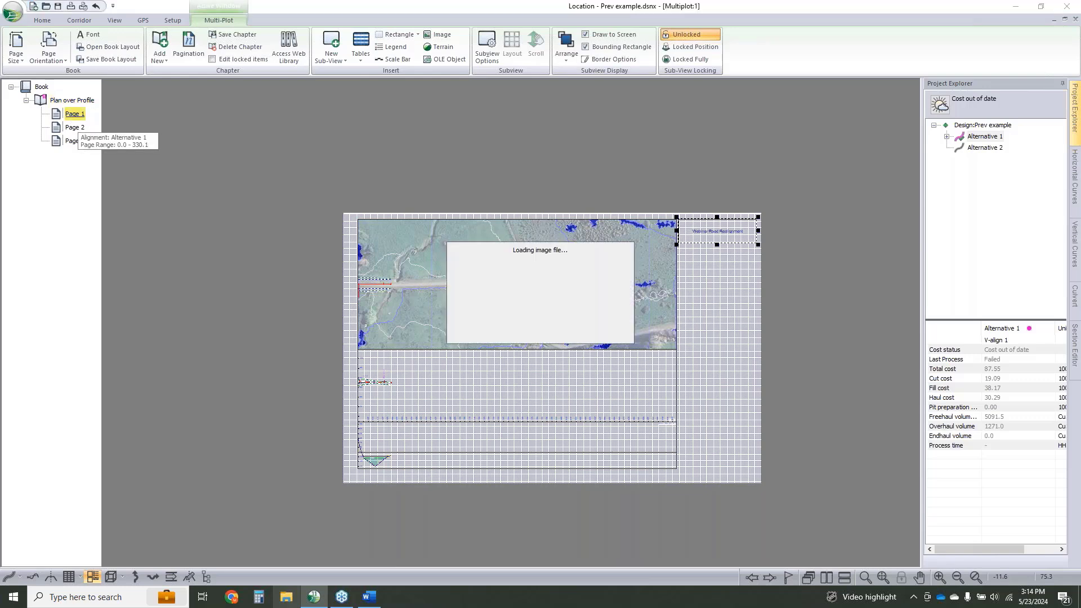
pyautogui.click(75, 127)
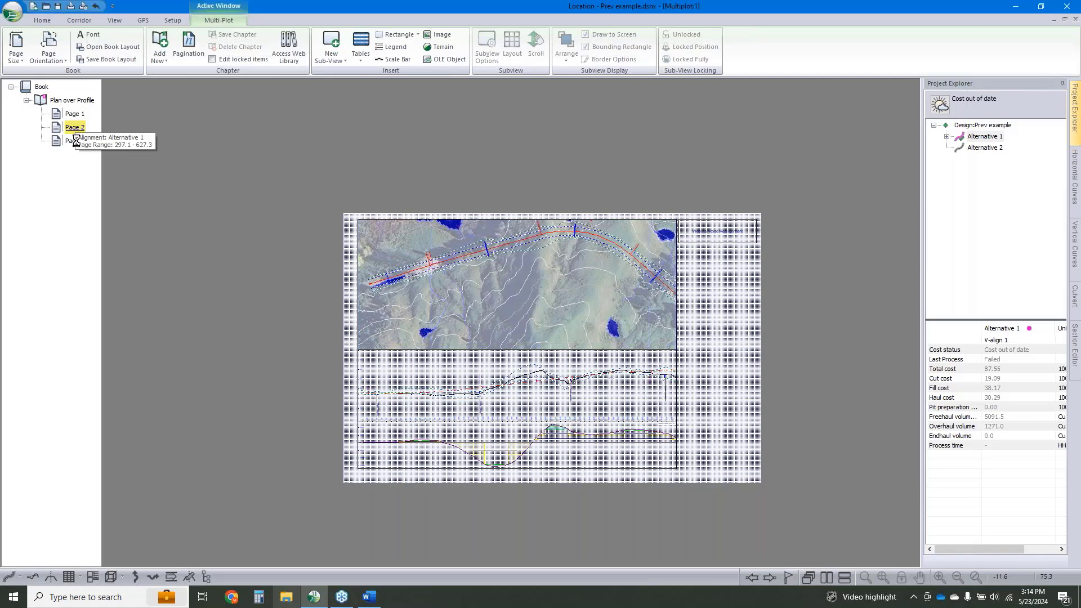
pyautogui.click(75, 141)
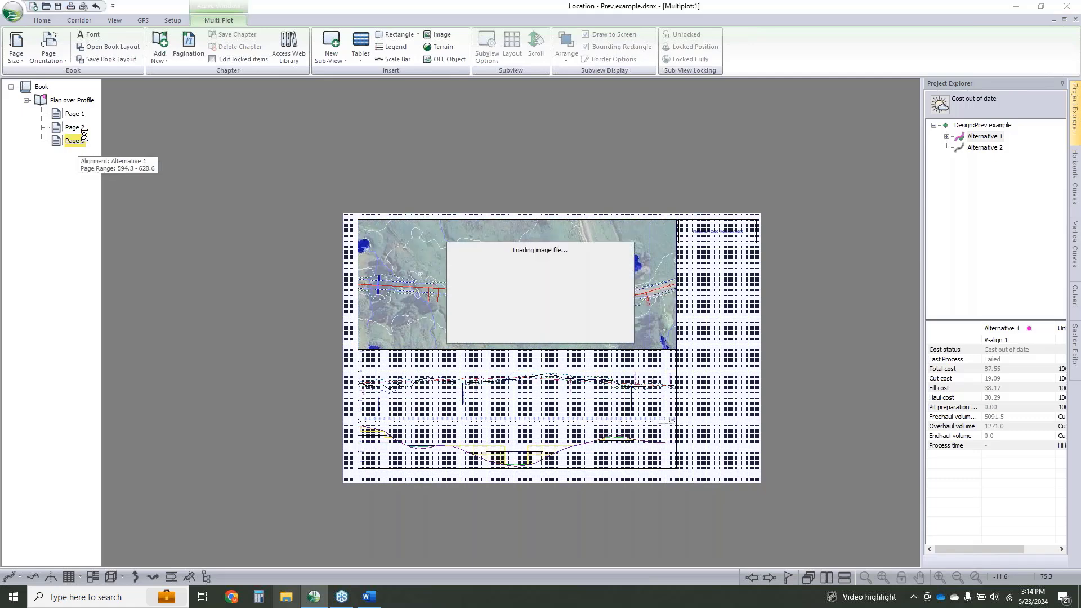
# Add the D_Size_Plan_Profile-3 chapter to the book from the web library
pyautogui.click(78, 101)
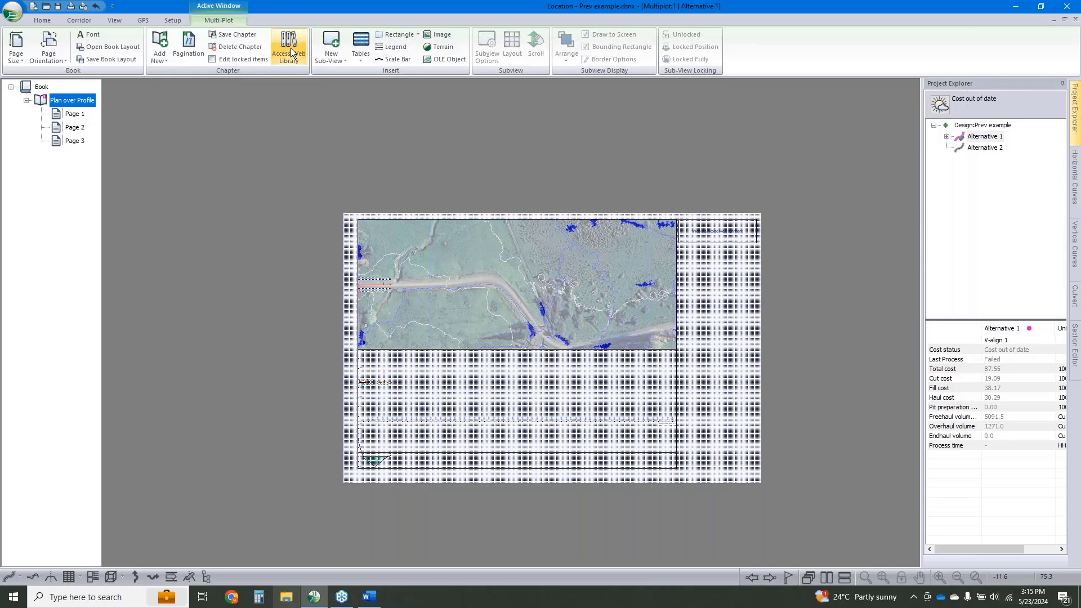
pyautogui.click(16, 49)
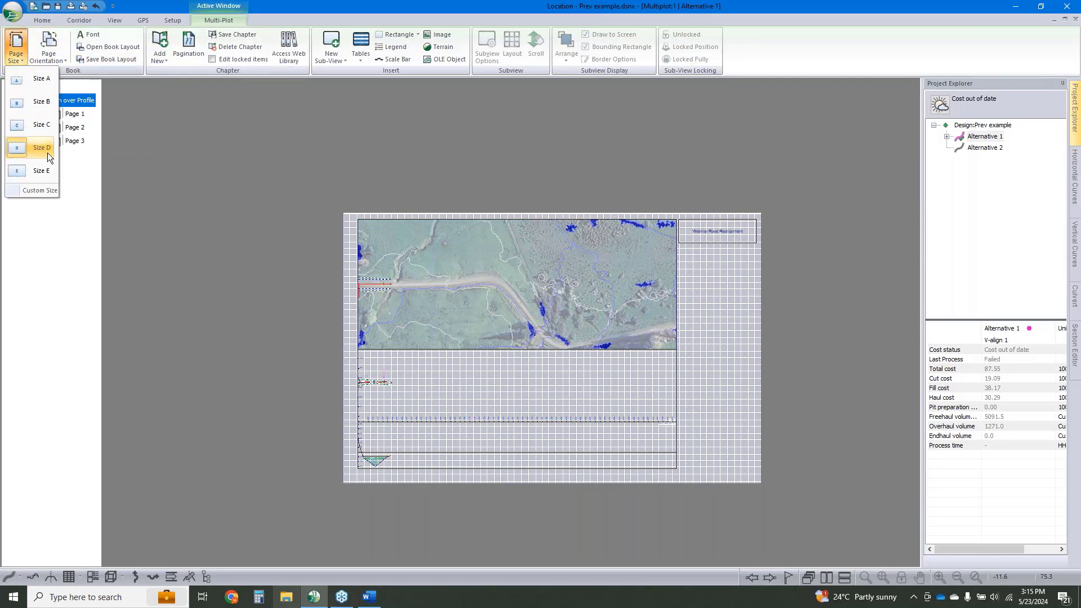
pyautogui.click(251, 176)
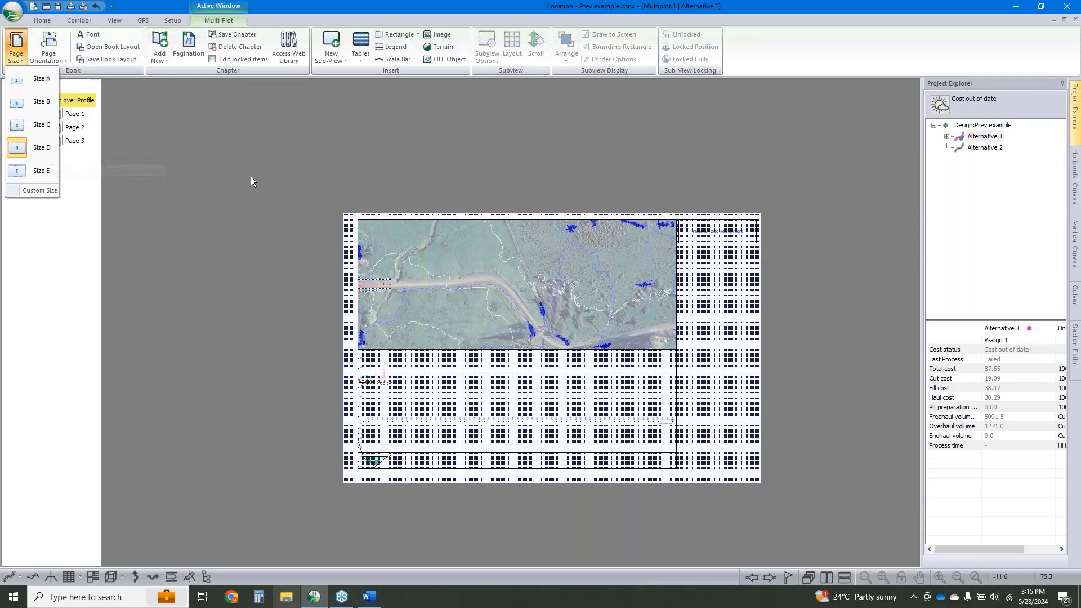
pyautogui.click(300, 38)
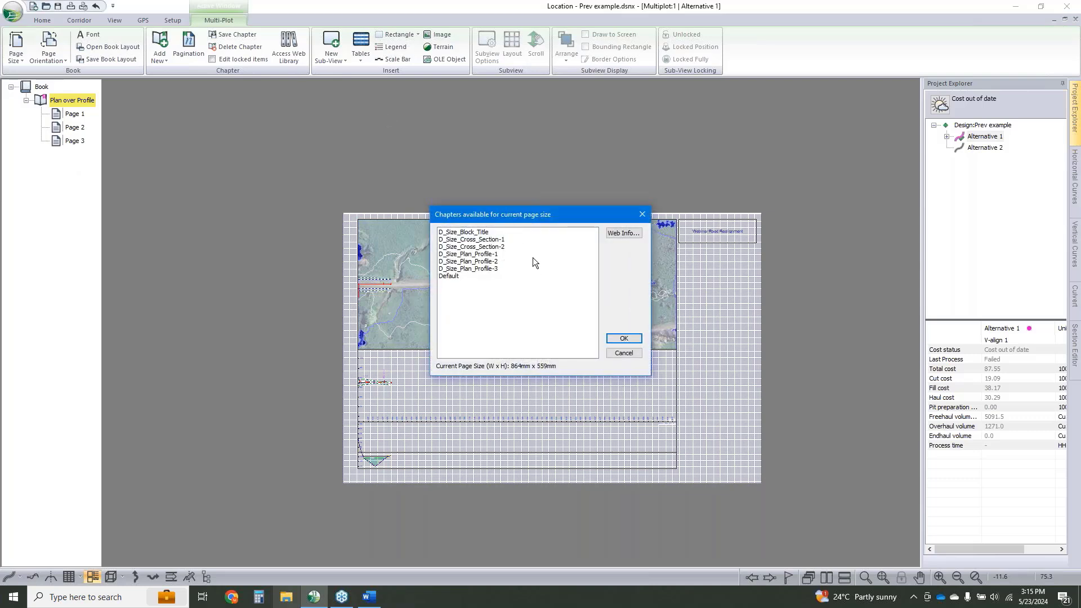
pyautogui.click(495, 268)
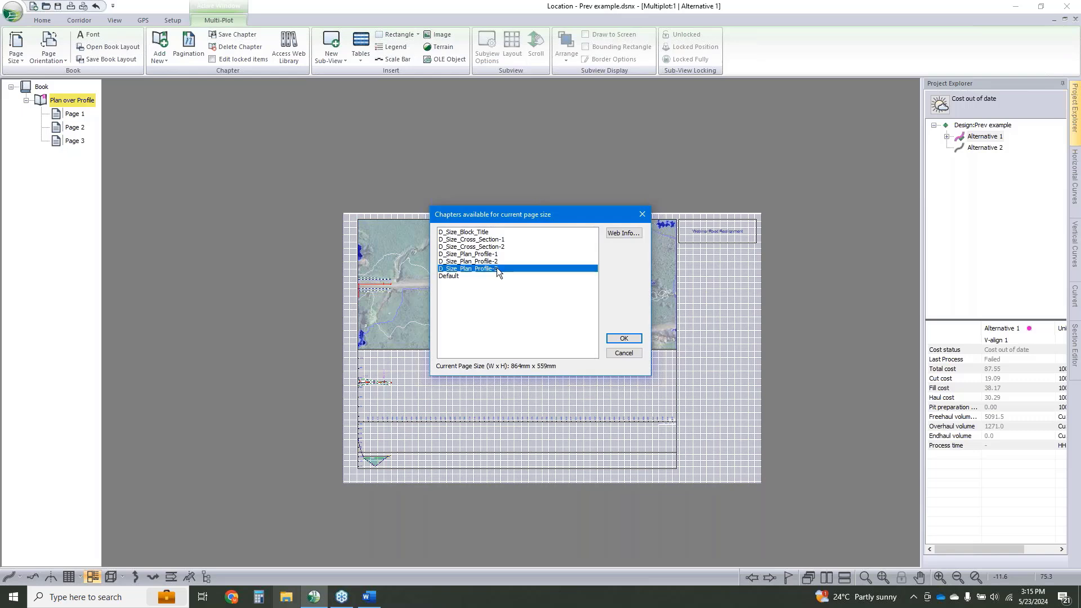
pyautogui.click(623, 337)
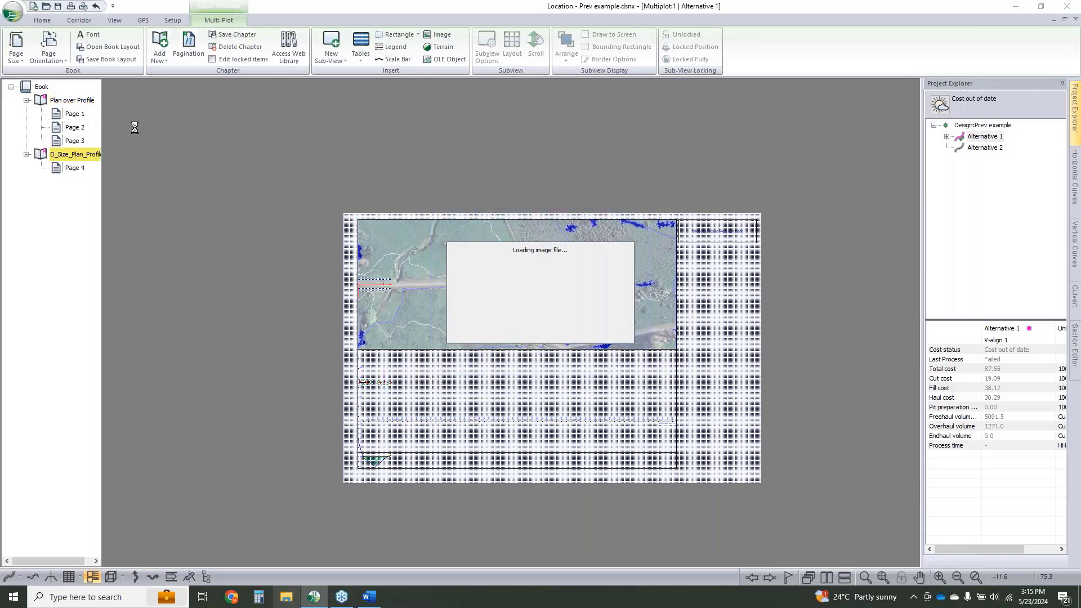
# Delete the Plan over Profile chapter from the book, keeping the D_Size_Plan_Profile-3 chapter
pyautogui.rightClick(83, 105)
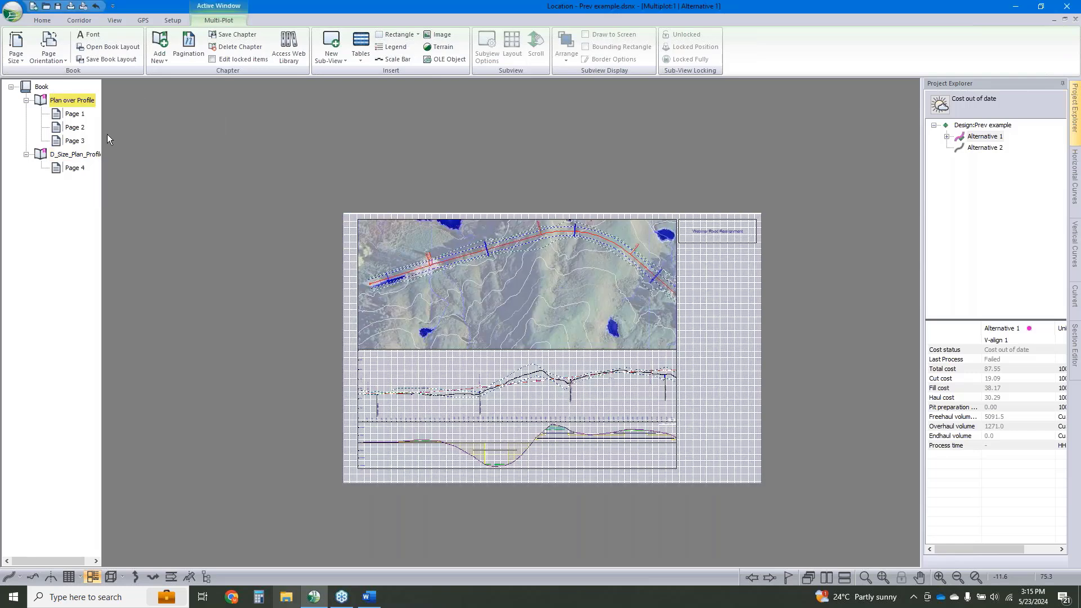
pyautogui.rightClick(66, 103)
pyautogui.click(88, 108)
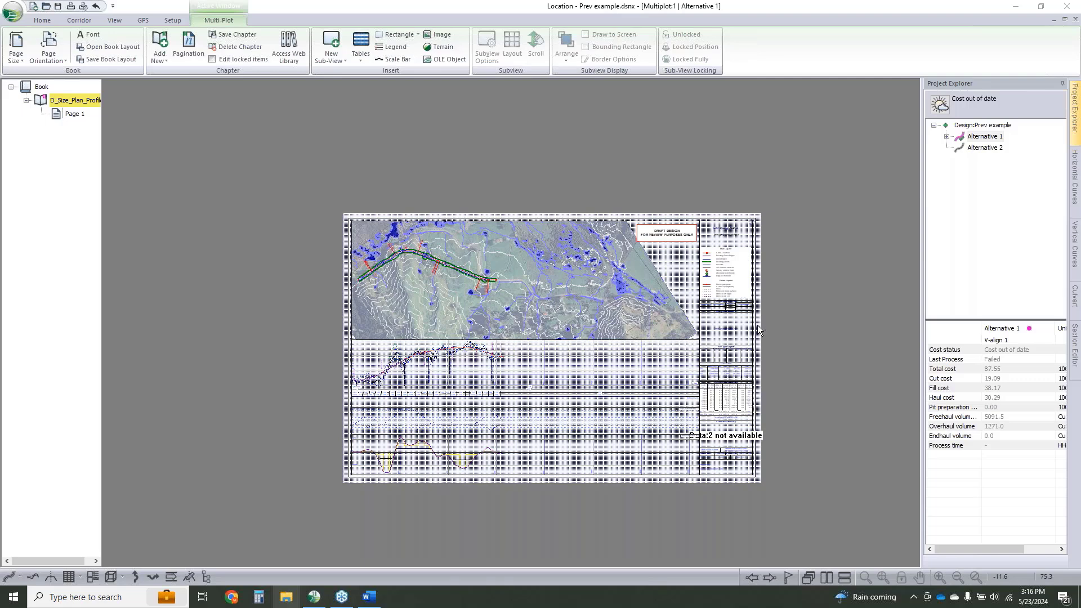
# Hide the page grid in the Multi-Plot options
pyautogui.scroll(1, 758, 329)
pyautogui.scroll(5, 758, 329)
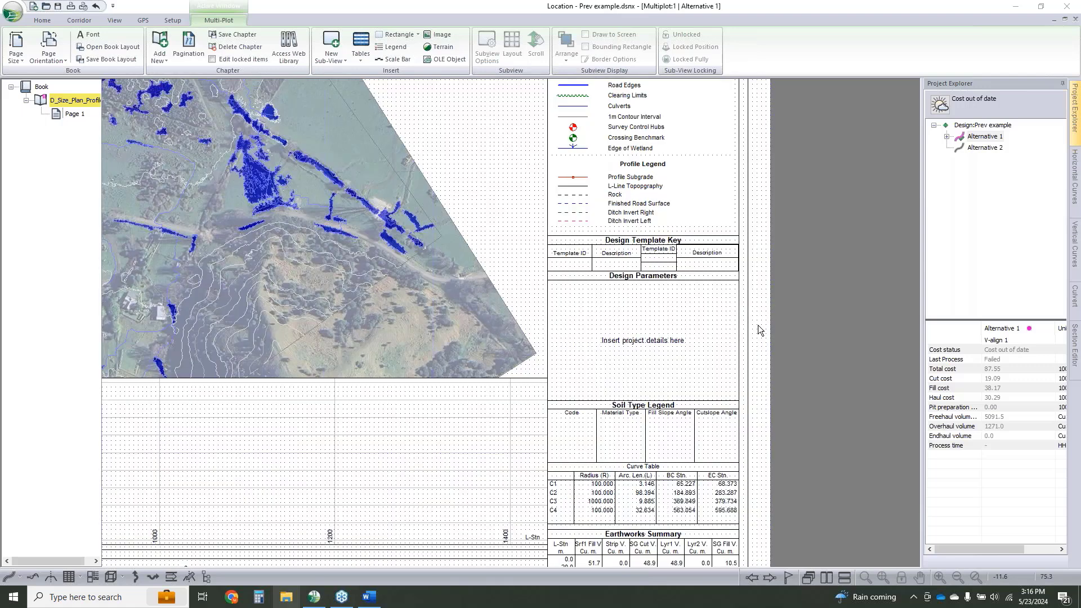
pyautogui.doubleClick(753, 318)
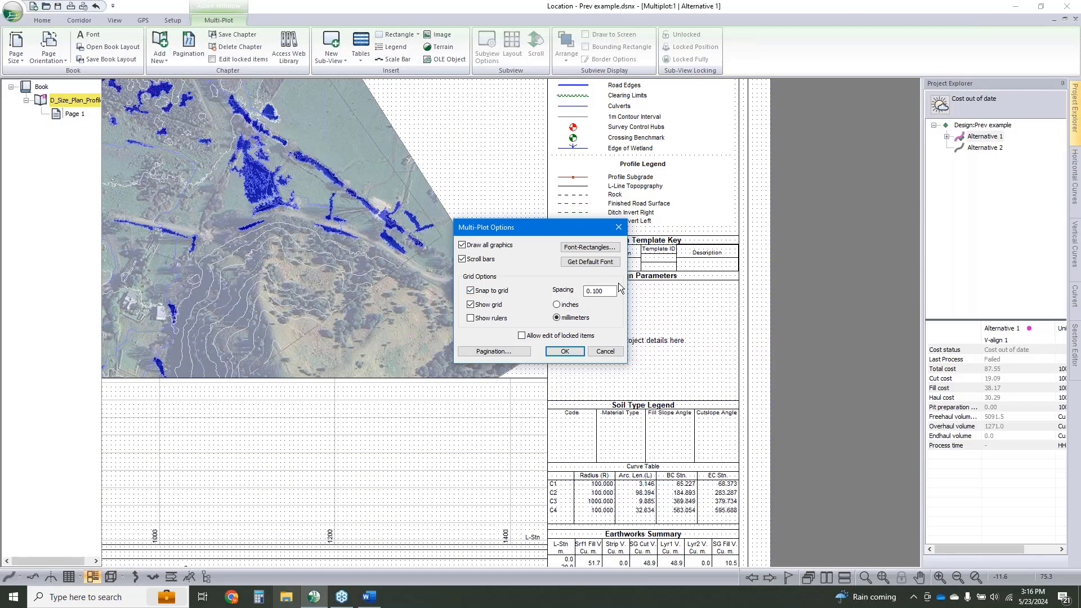
pyautogui.click(470, 305)
pyautogui.click(564, 350)
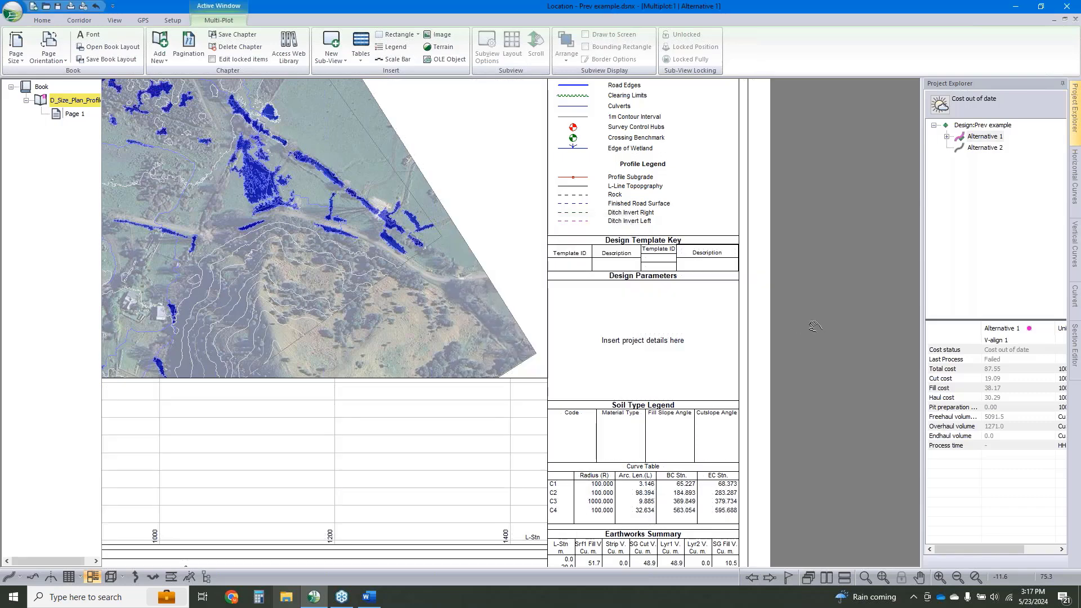
# Examine the page's summary tables down to the Culverts Summary and check which windows are open behind the Multi-Plot
pyautogui.scroll(-3, 814, 327)
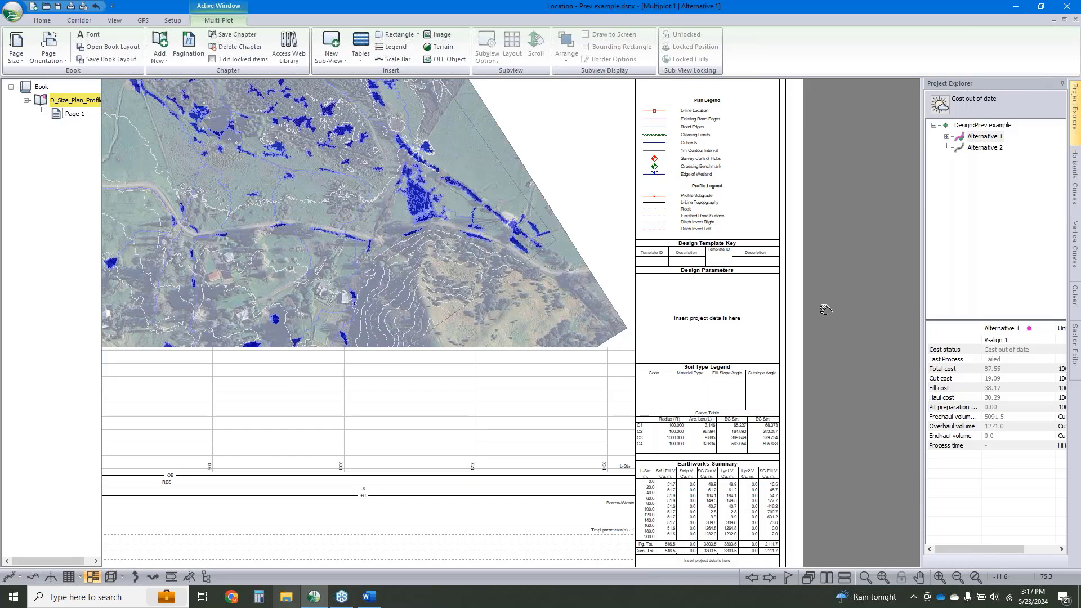
pyautogui.scroll(-1, 817, 308)
pyautogui.scroll(-2, 816, 307)
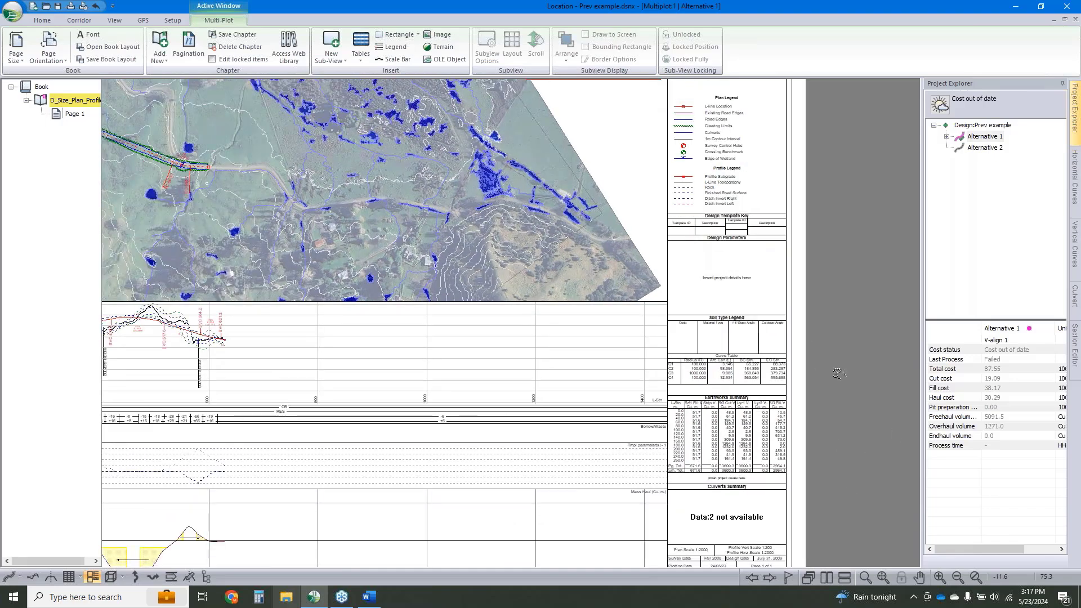
pyautogui.moveTo(822, 338); pyautogui.dragTo(811, 278, button='middle')
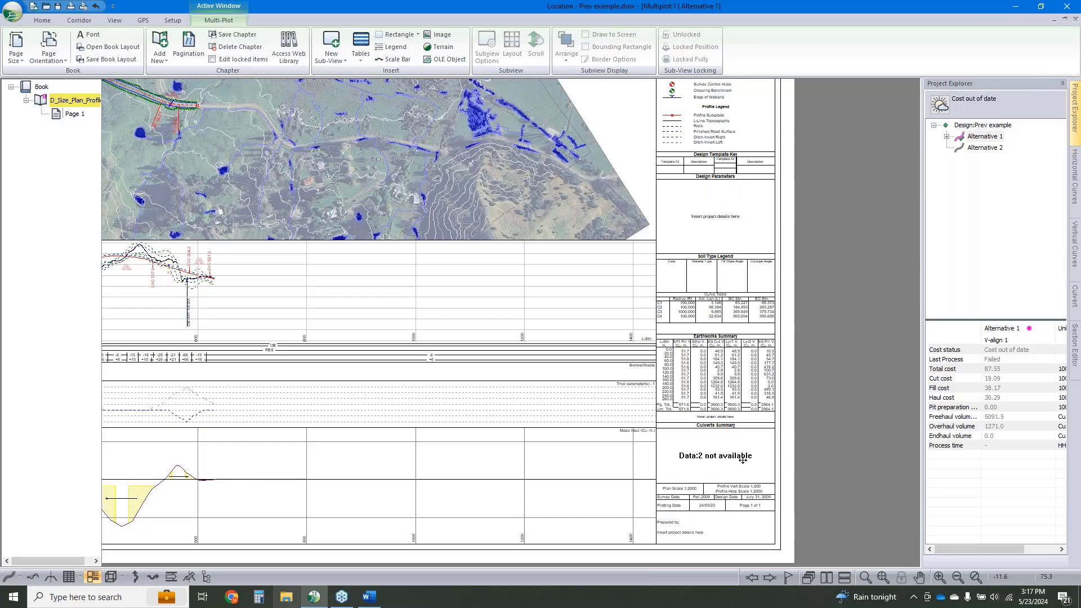
pyautogui.scroll(1, 720, 457)
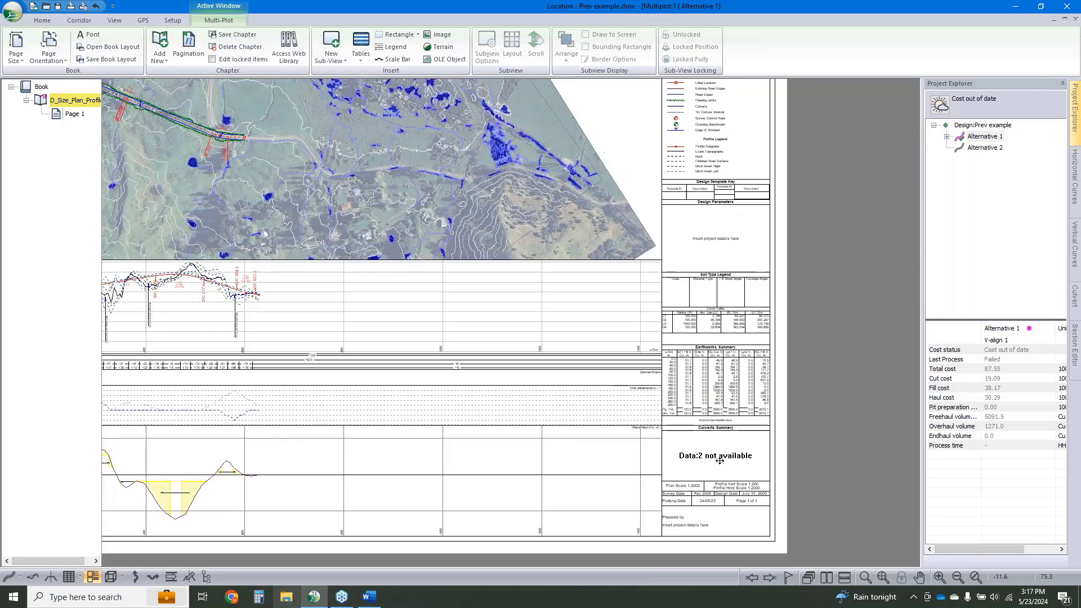
pyautogui.scroll(1, 719, 461)
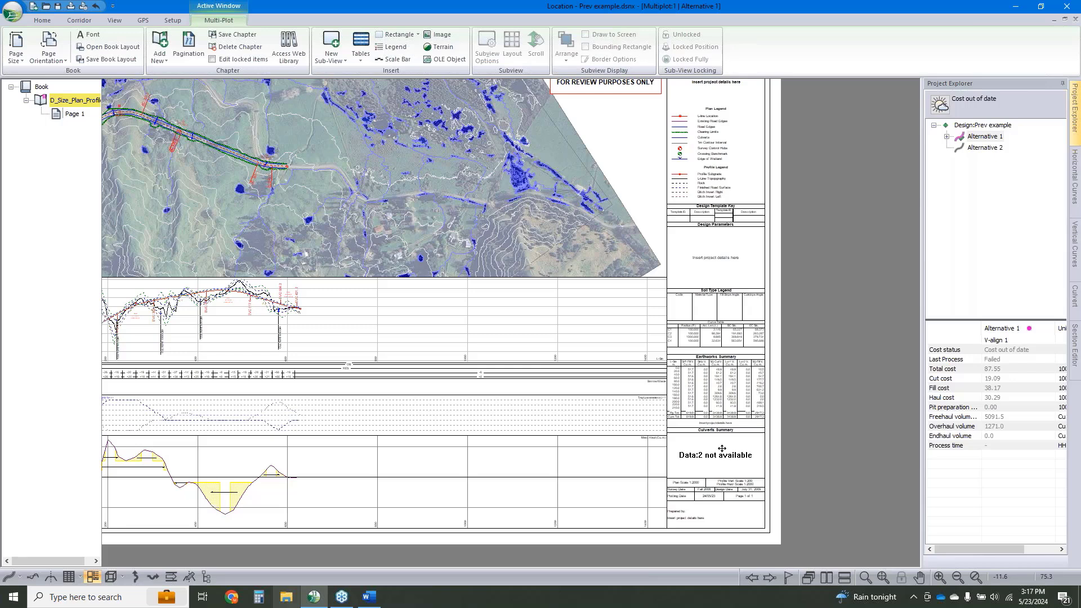
pyautogui.click(1058, 19)
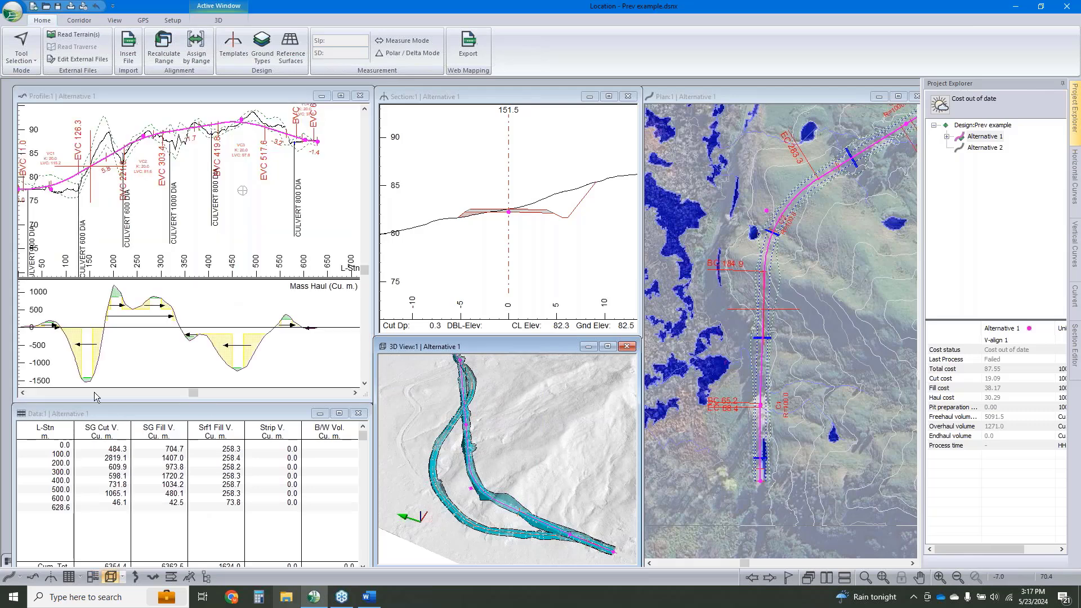
pyautogui.click(94, 576)
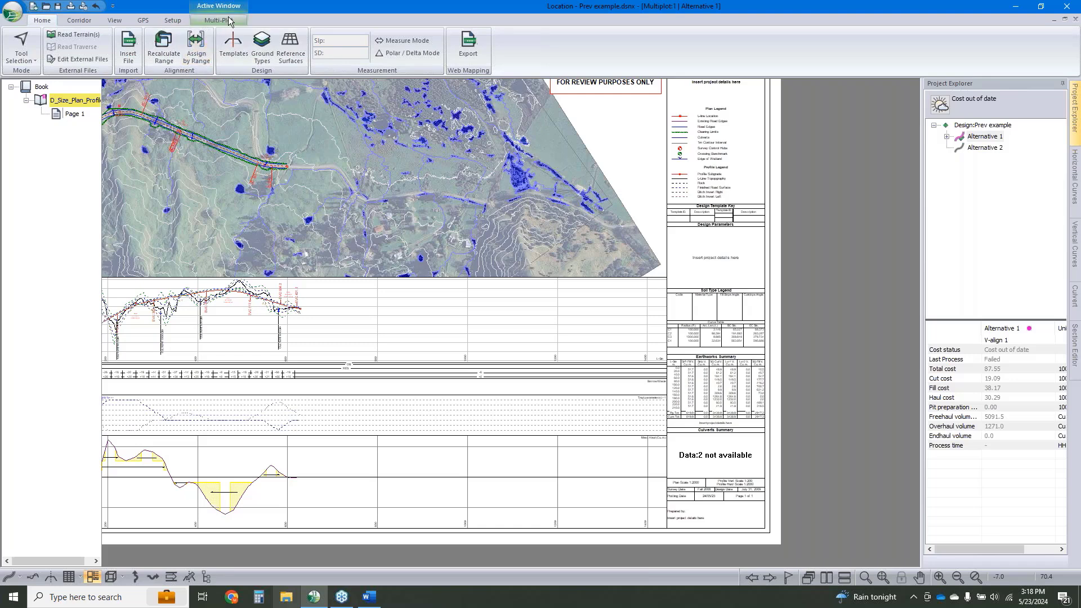
# Create a second Data window for the Culverts Summary and minimize it to return to the Multi-Plot
pyautogui.click(114, 20)
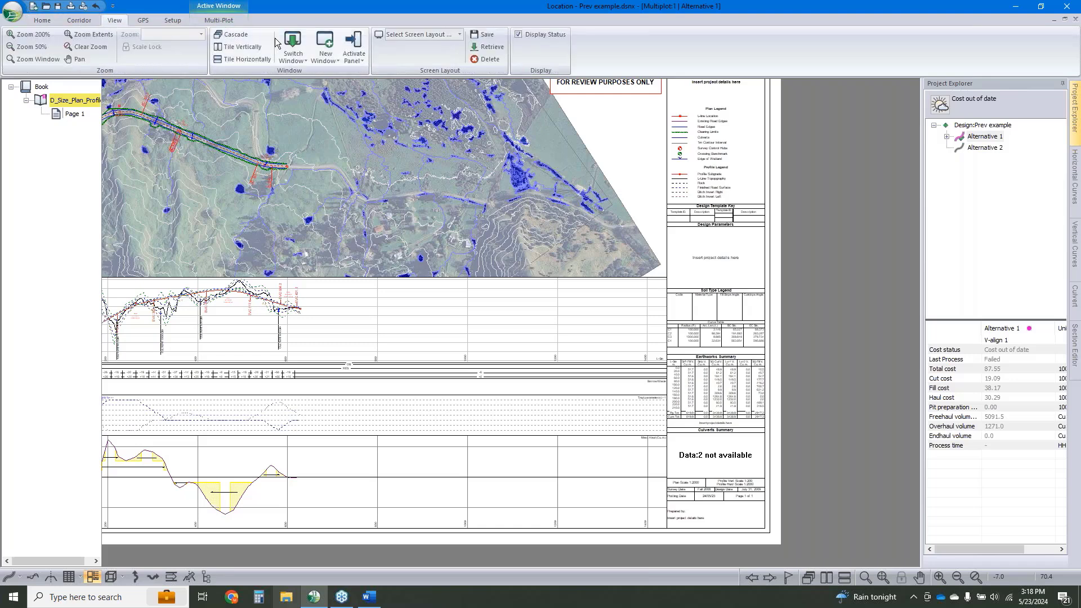
pyautogui.click(338, 58)
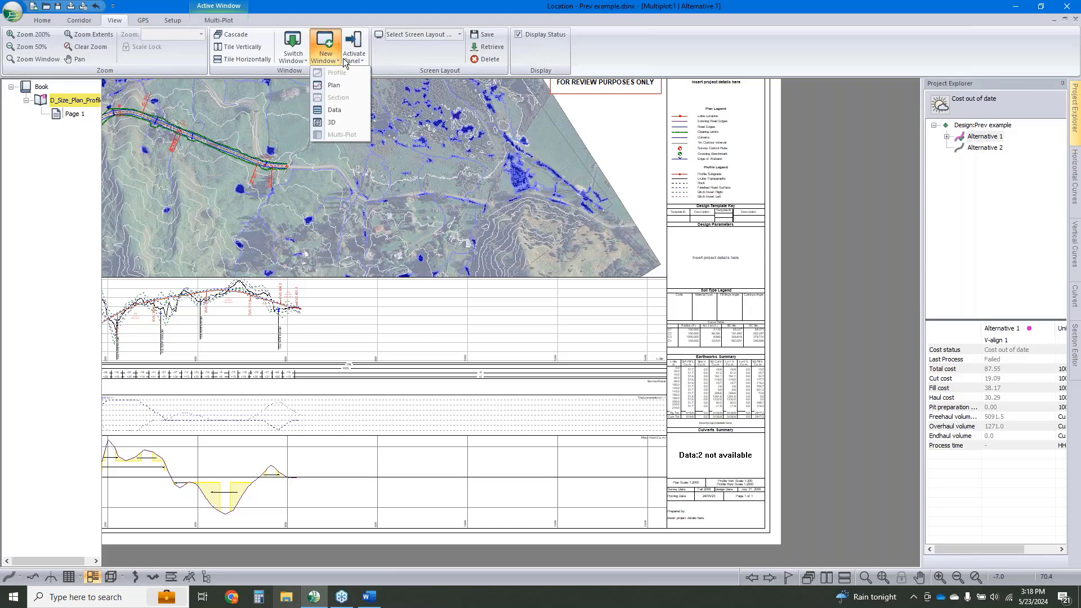
pyautogui.click(346, 114)
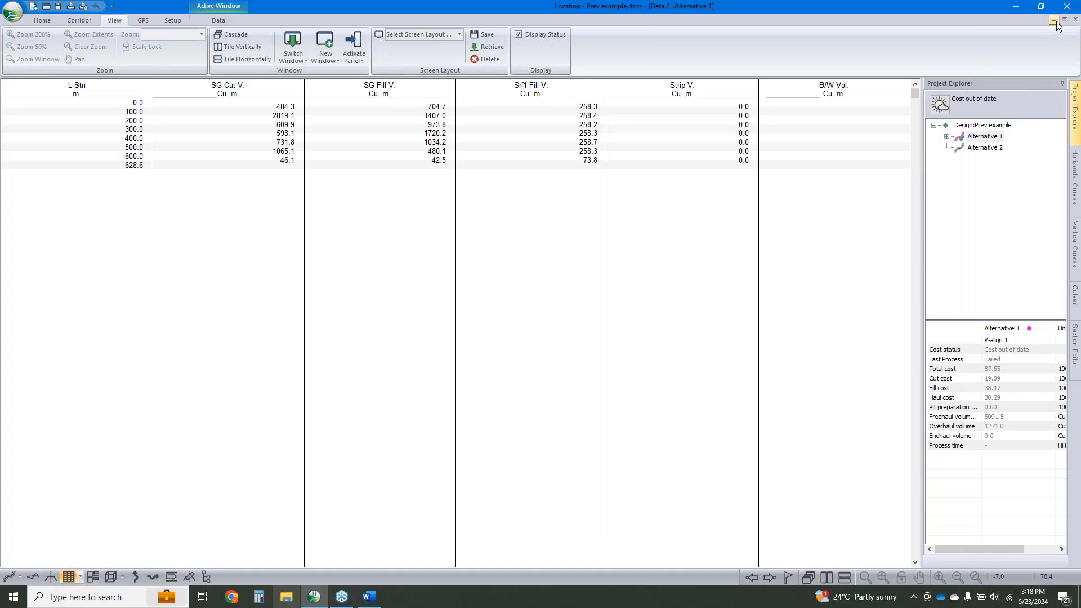
pyautogui.click(1053, 21)
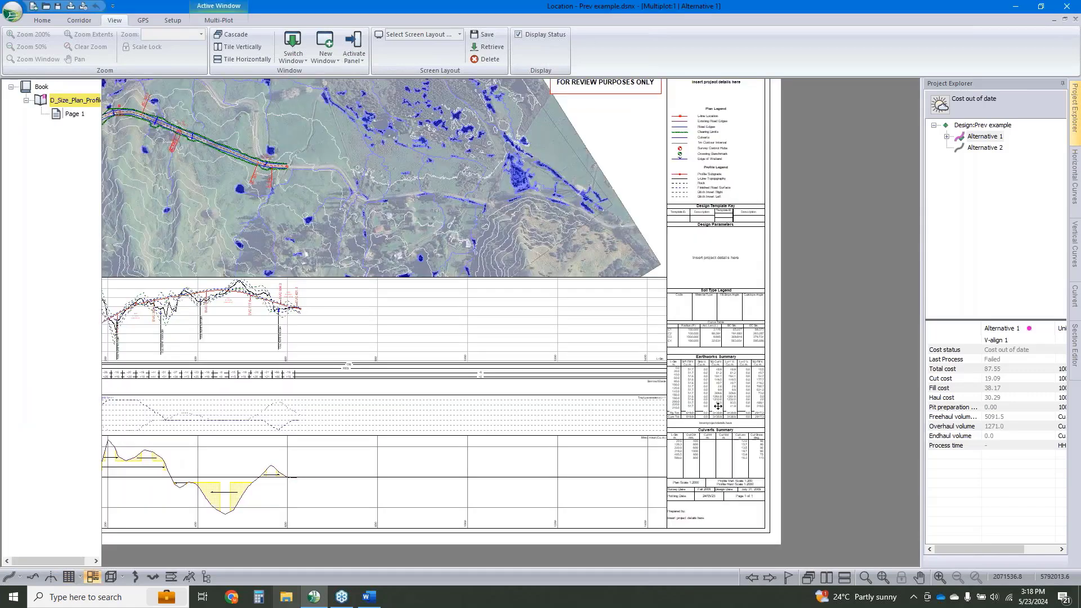
# Review the point types and column fields of the Culverts Summary table without changing them
pyautogui.scroll(2, 713, 452)
pyautogui.doubleClick(713, 452)
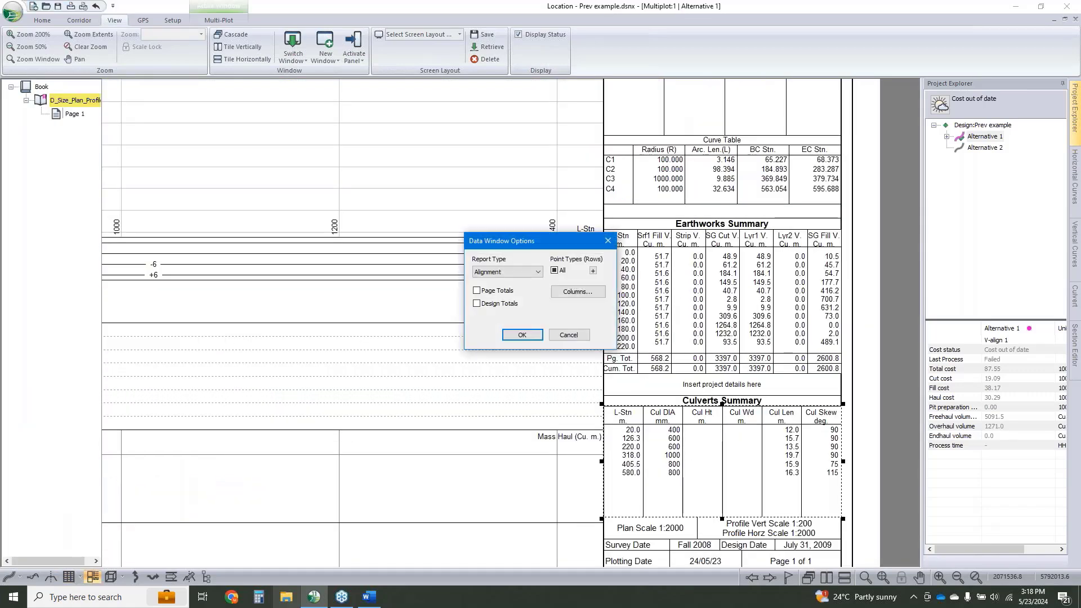
pyautogui.click(592, 270)
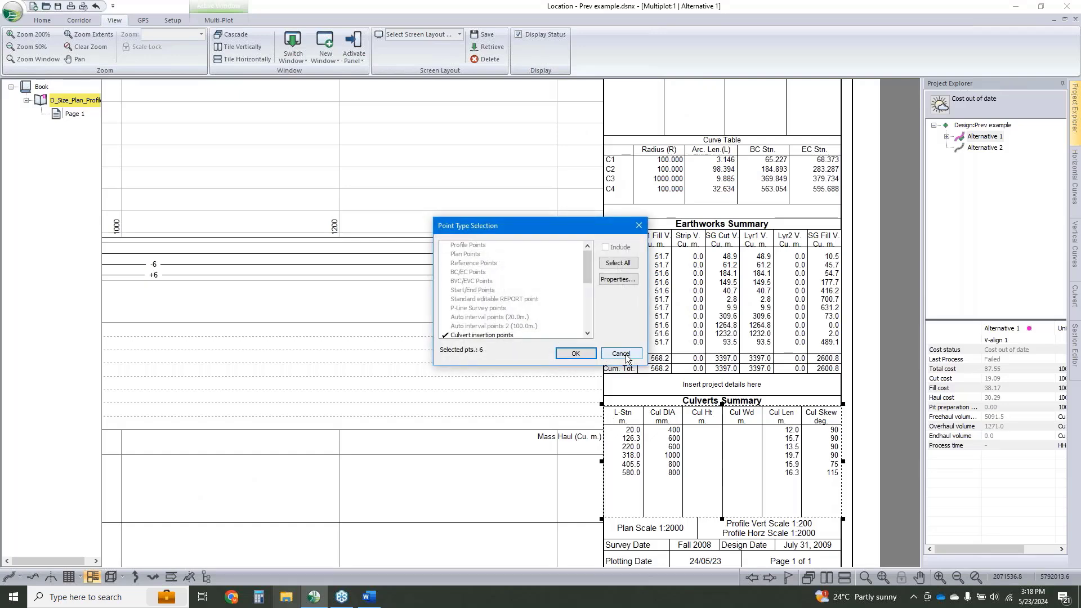
pyautogui.click(575, 353)
pyautogui.click(577, 292)
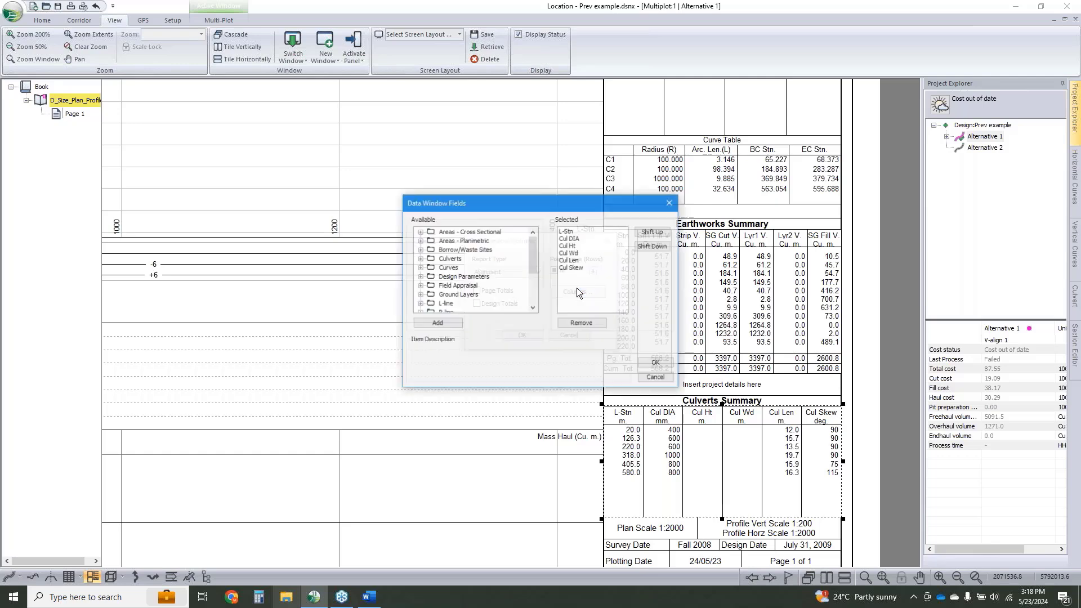
pyautogui.click(656, 378)
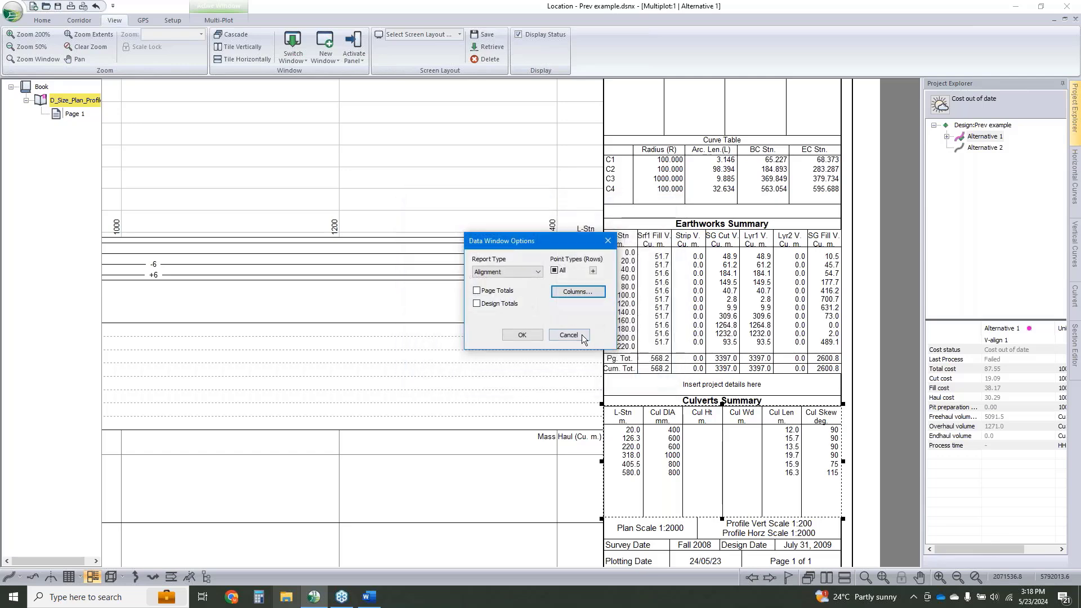
pyautogui.click(570, 337)
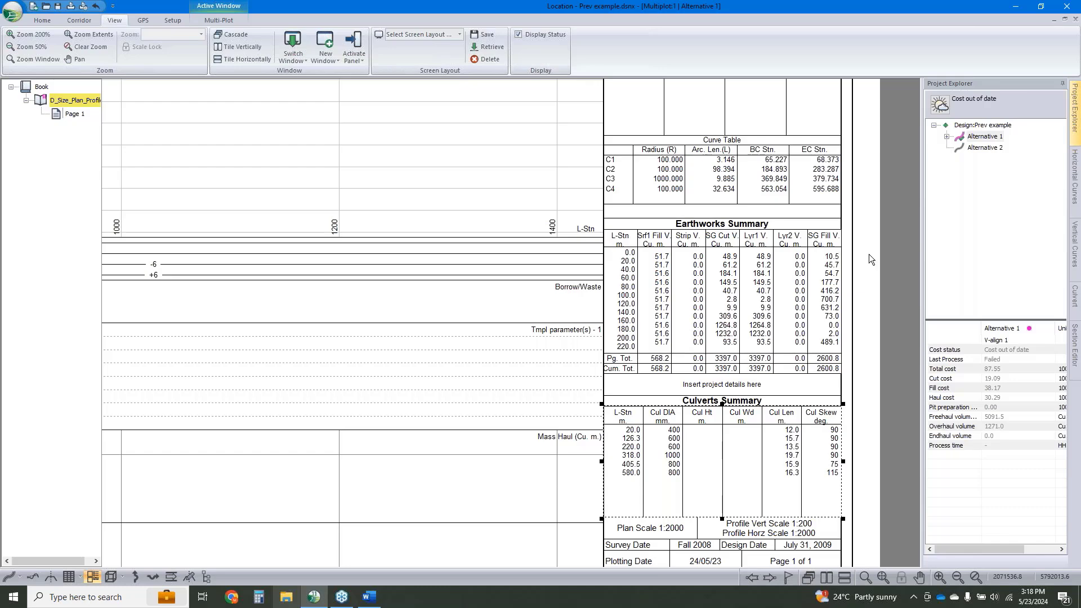
# Set the scale of the plan sub-view to 1:1000
pyautogui.scroll(-4, 872, 255)
pyautogui.scroll(-1, 811, 337)
pyautogui.moveTo(811, 337); pyautogui.dragTo(801, 471, button='middle')
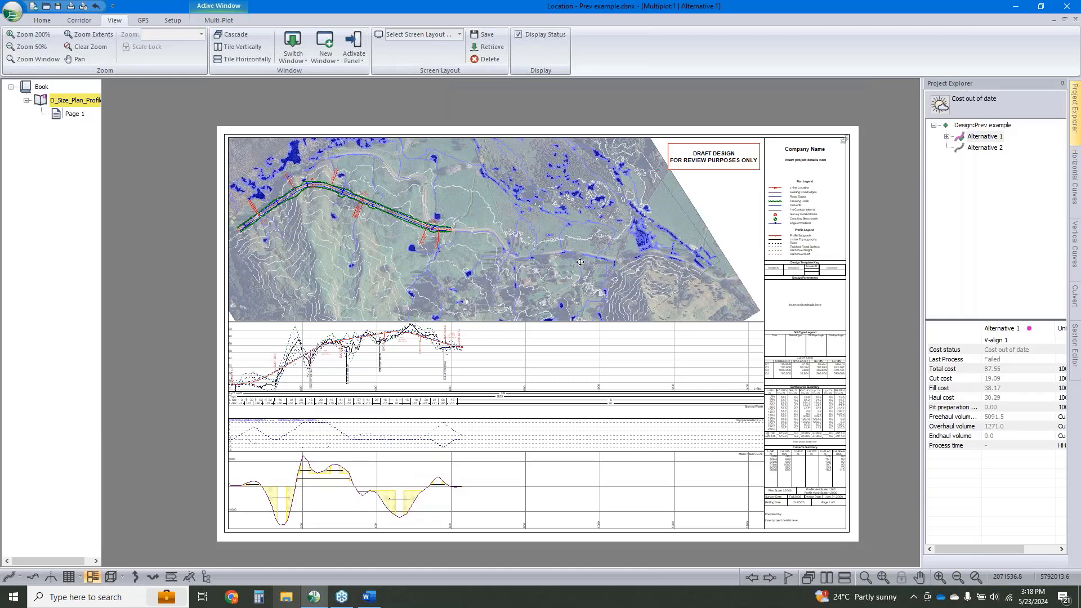
pyautogui.doubleClick(415, 214)
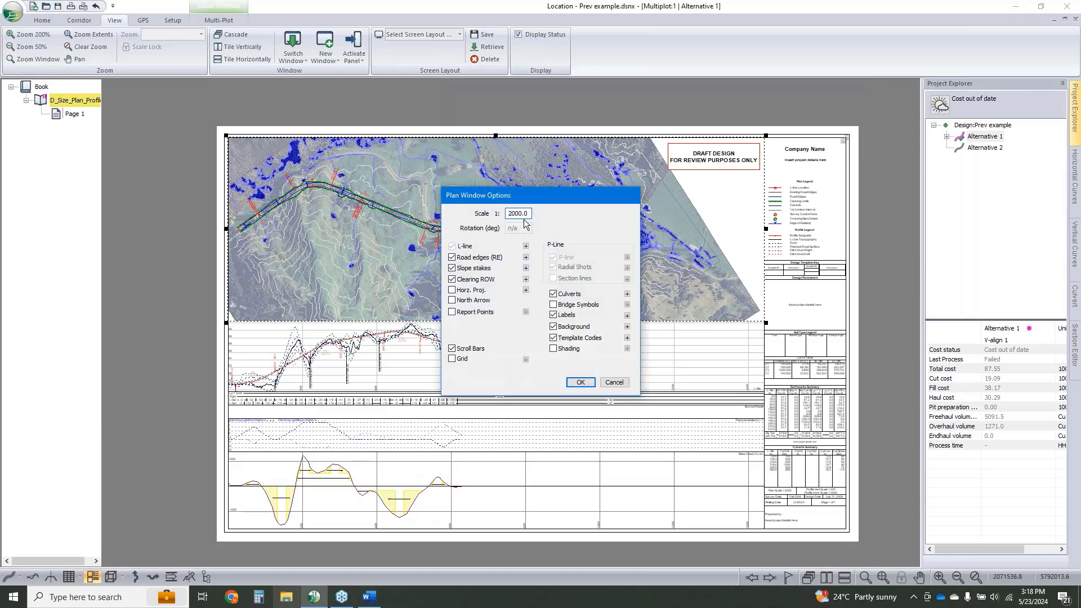
pyautogui.write('1')
pyautogui.click(578, 382)
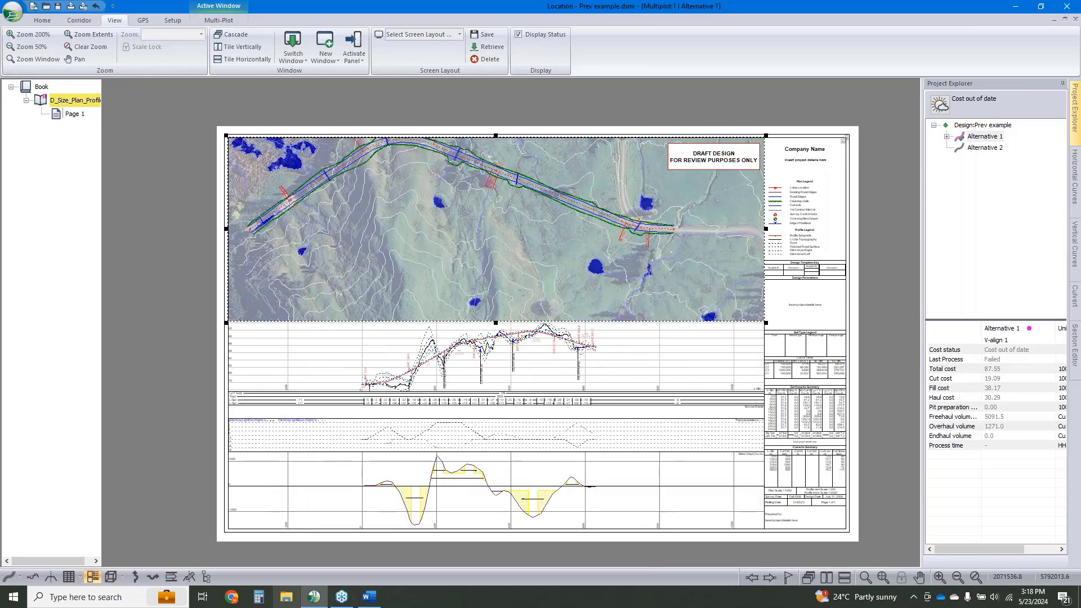
# Set the profile sub-view's horizontal scale to 1000 and its vertical scale to 500
pyautogui.doubleClick(527, 360)
pyautogui.moveTo(470, 232); pyautogui.dragTo(474, 236)
pyautogui.write('1000.0')
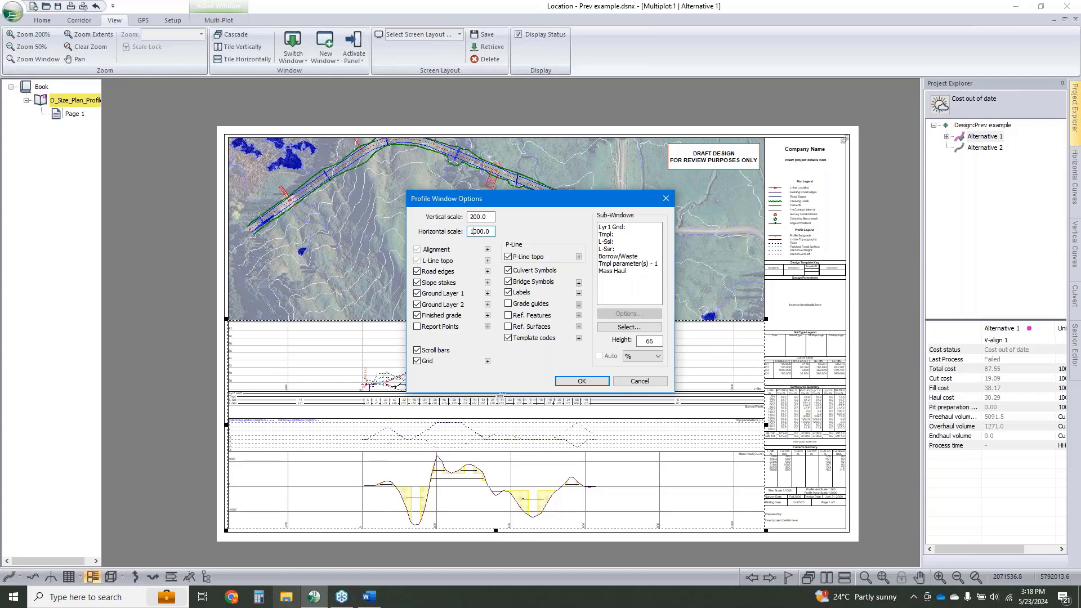
pyautogui.moveTo(469, 217); pyautogui.dragTo(472, 218)
pyautogui.write('5')
pyautogui.click(581, 381)
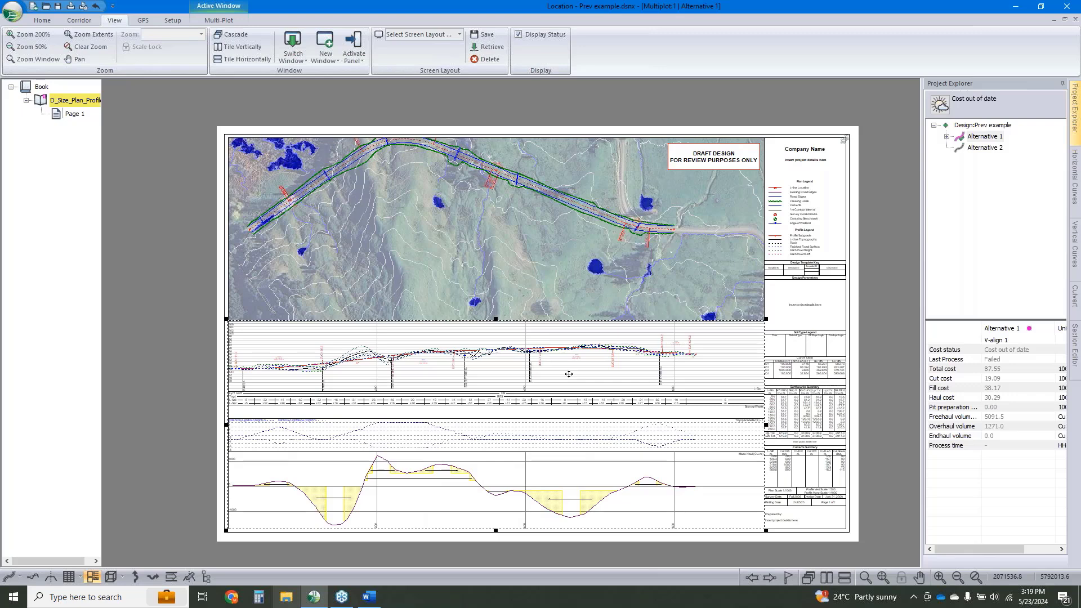
pyautogui.click(204, 319)
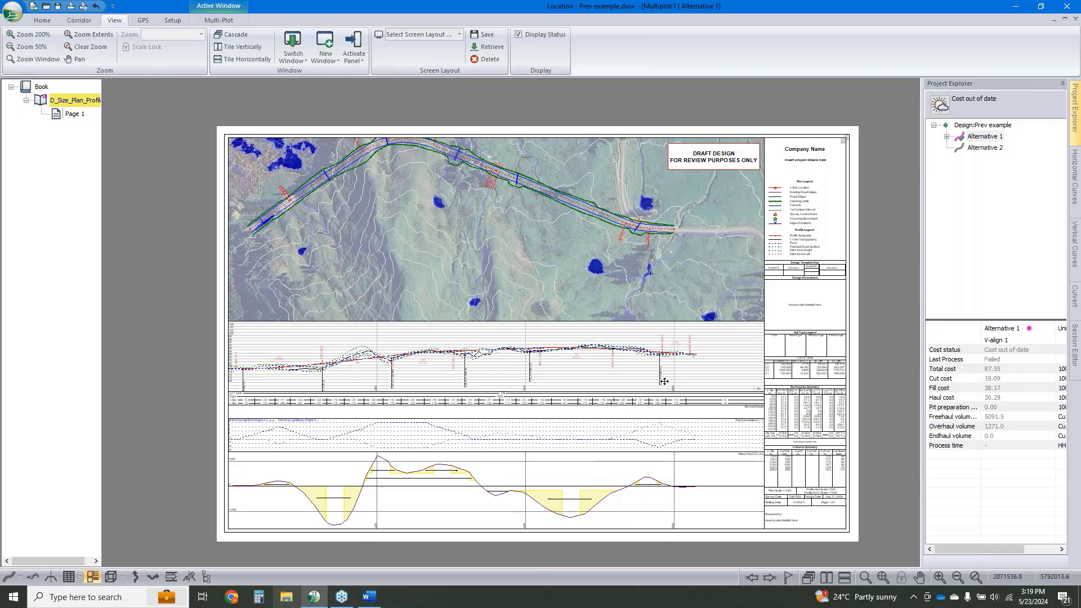
# Remove all sub-windows, from Lyr1 Gnd through Mass Haul, from the profile sub-view and apply the change
pyautogui.click(647, 369)
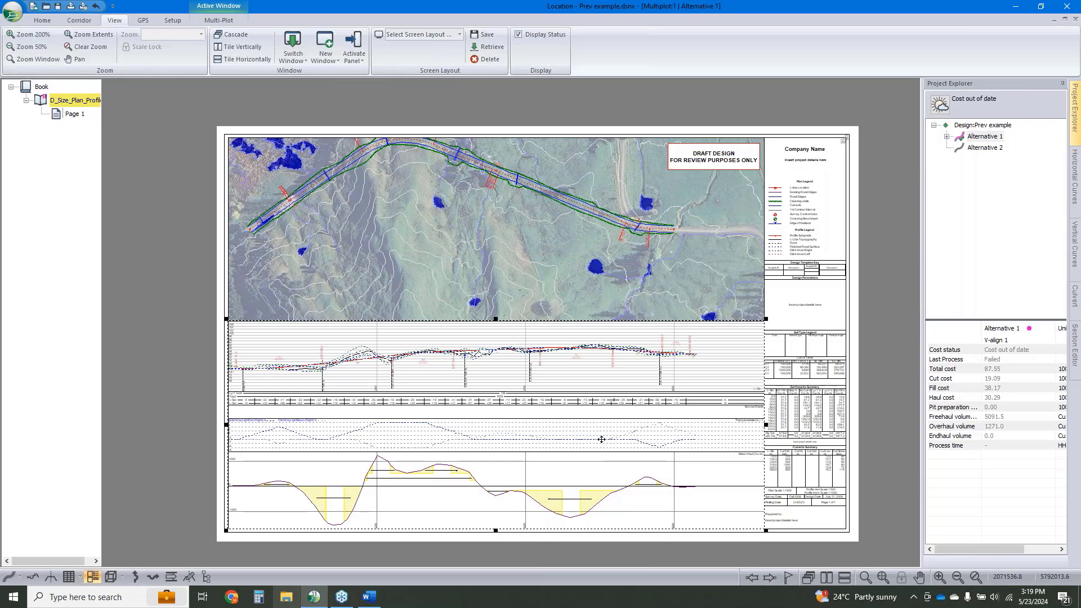
pyautogui.doubleClick(637, 452)
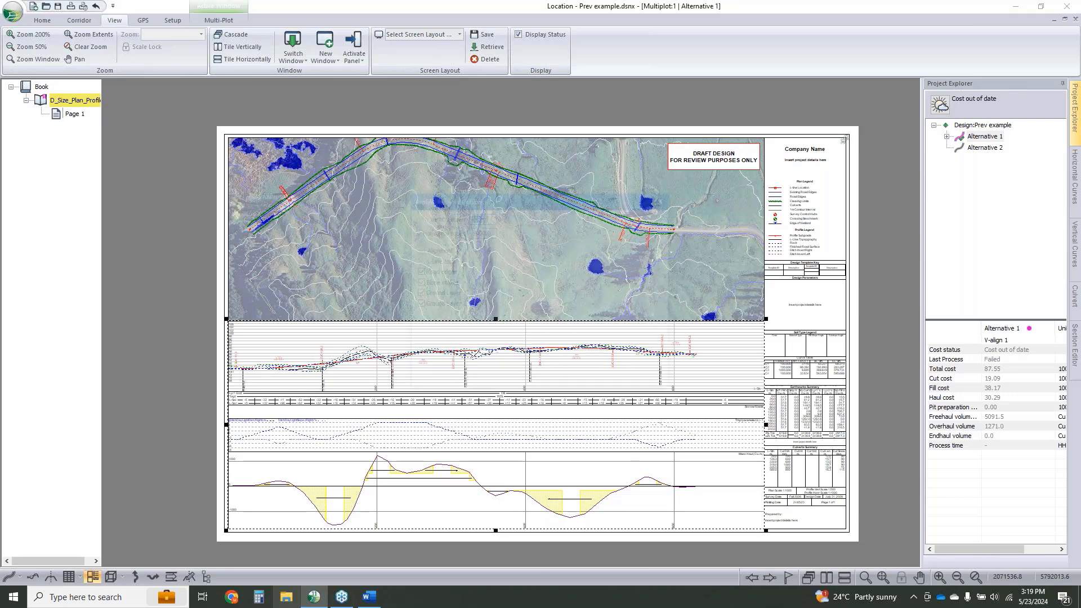
pyautogui.click(642, 271)
pyautogui.click(640, 326)
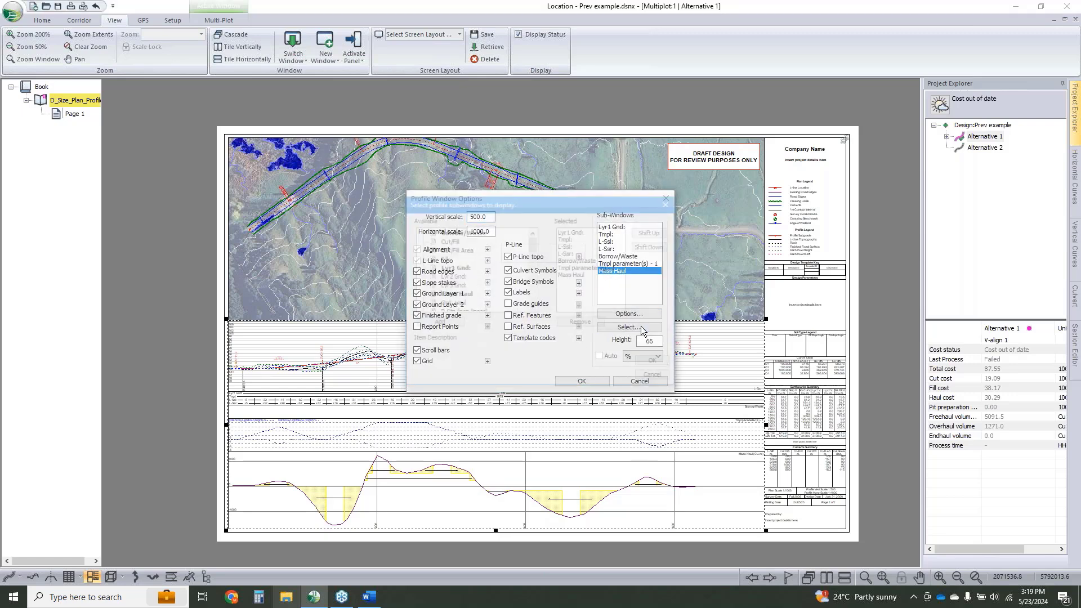
pyautogui.click(586, 274)
pyautogui.click(602, 324)
pyautogui.click(602, 324)
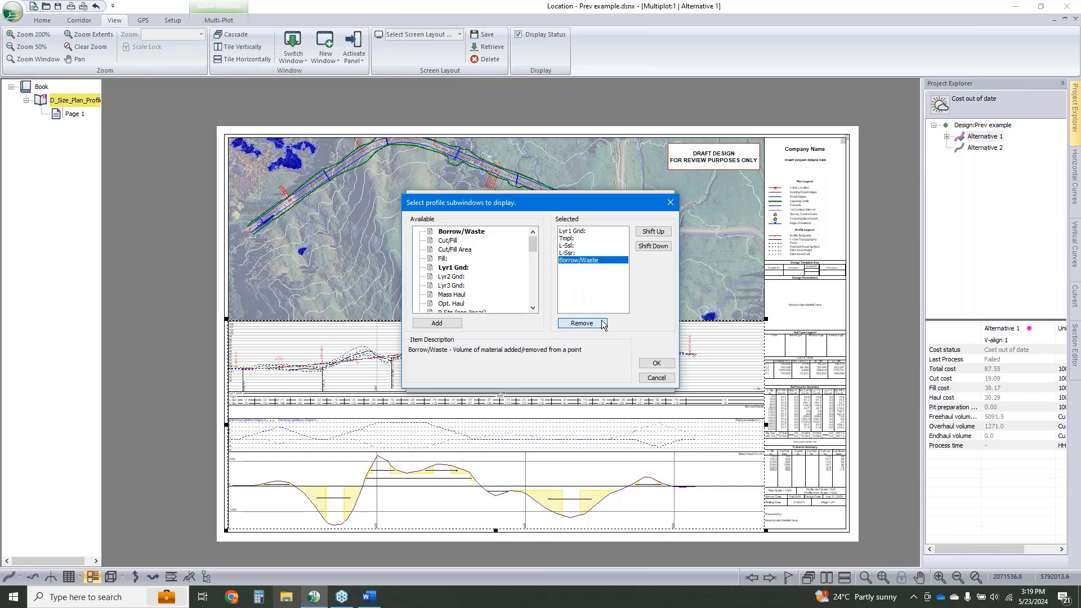
pyautogui.click(602, 323)
pyautogui.click(602, 324)
pyautogui.click(602, 323)
pyautogui.click(602, 324)
pyautogui.click(601, 323)
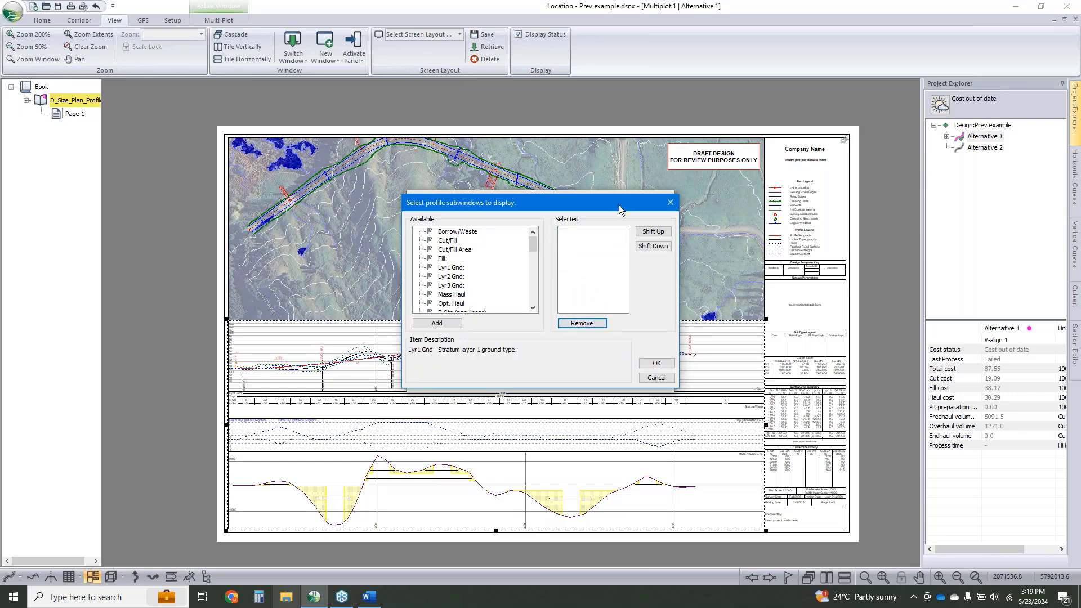
pyautogui.moveTo(619, 205); pyautogui.dragTo(487, 208)
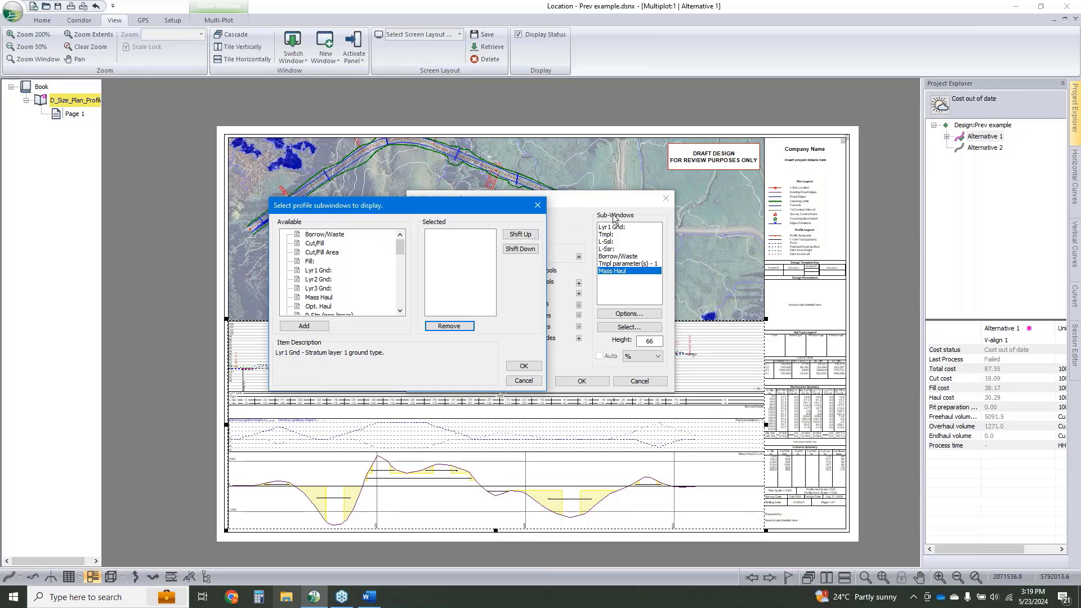
pyautogui.click(524, 366)
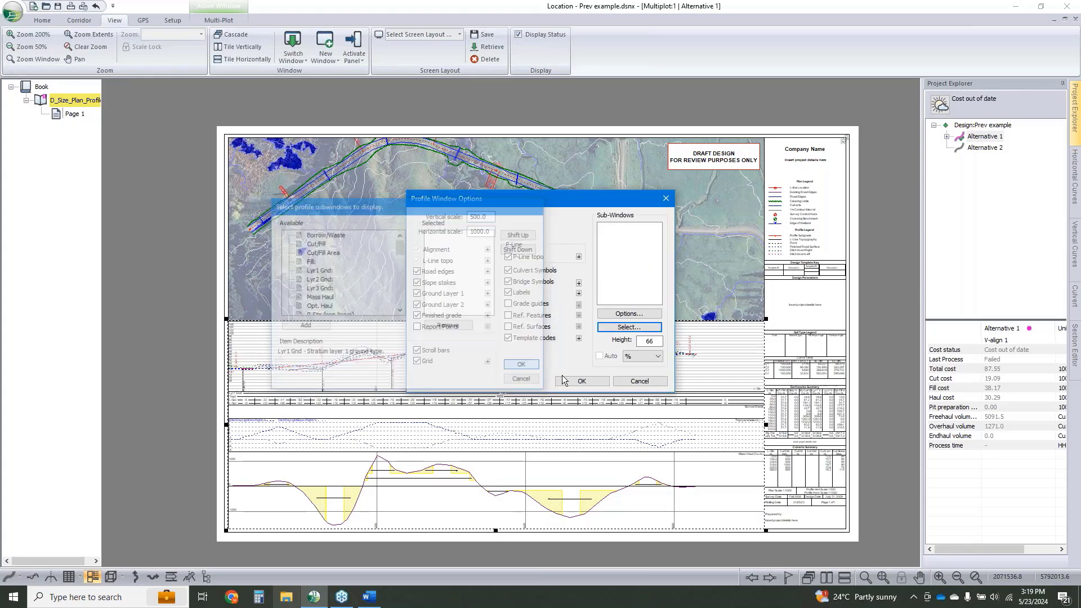
pyautogui.click(590, 382)
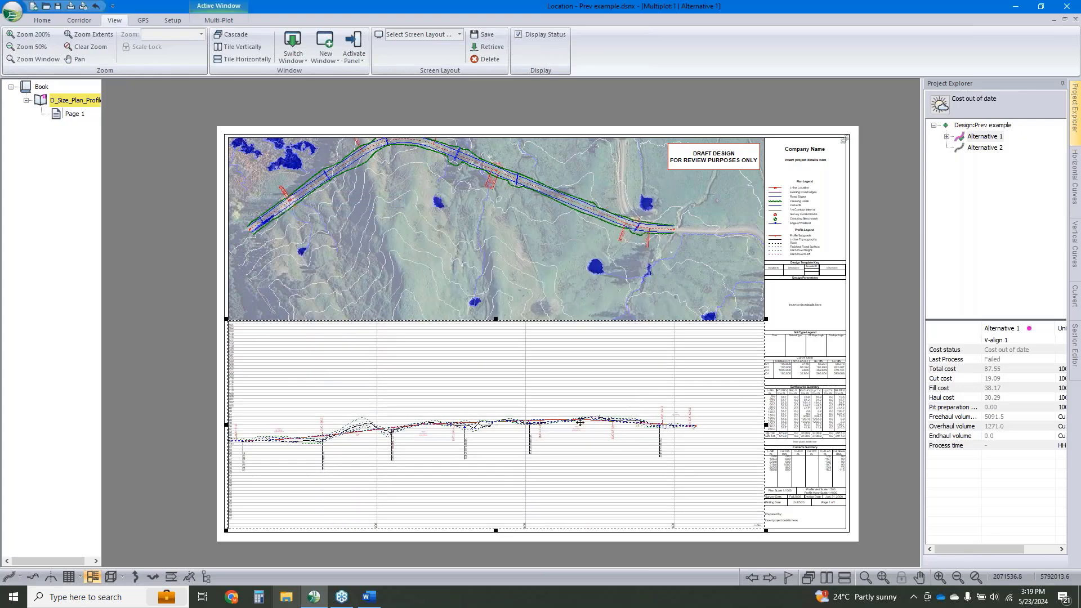
pyautogui.click(163, 369)
# Set the profile sub-window height to 150 mm and add only the Mass Haul sub-window below the profile
pyautogui.doubleClick(447, 406)
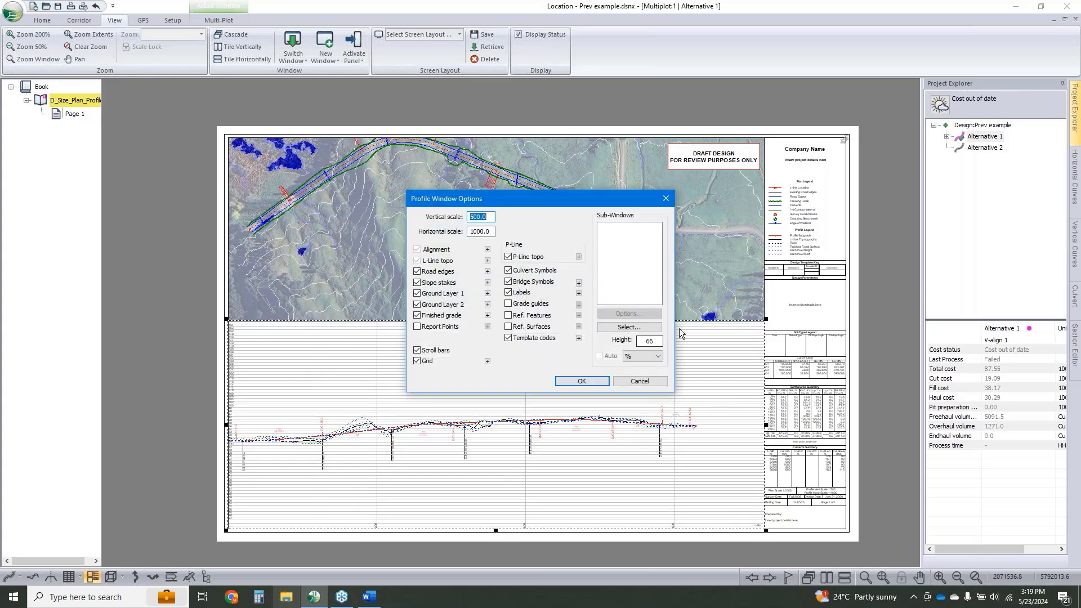
pyautogui.click(645, 355)
pyautogui.click(640, 375)
pyautogui.doubleClick(648, 340)
pyautogui.write('150')
pyautogui.click(627, 327)
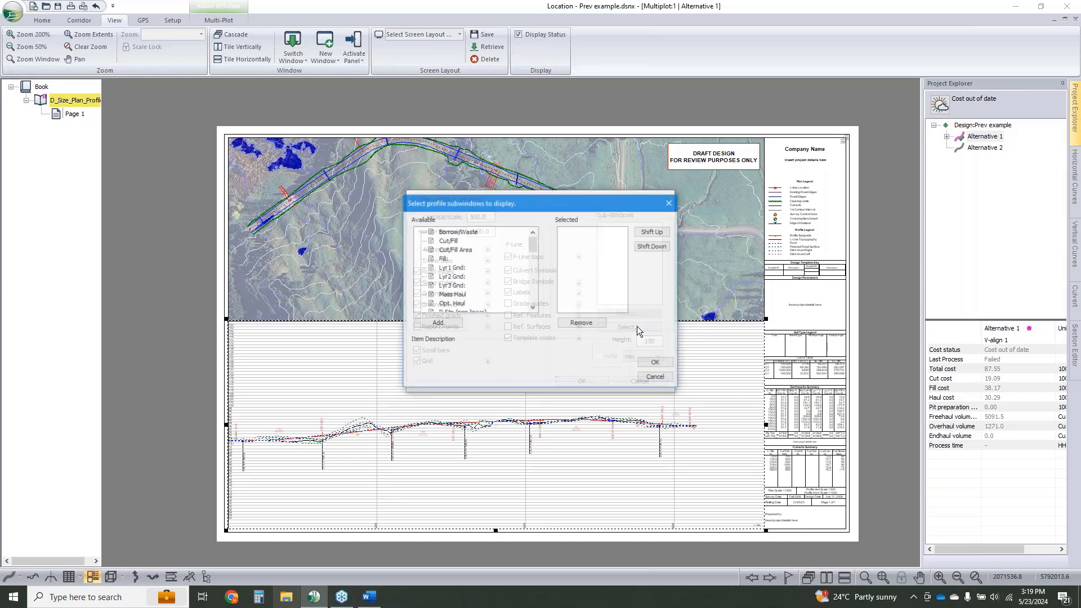
pyautogui.doubleClick(454, 294)
pyautogui.click(666, 362)
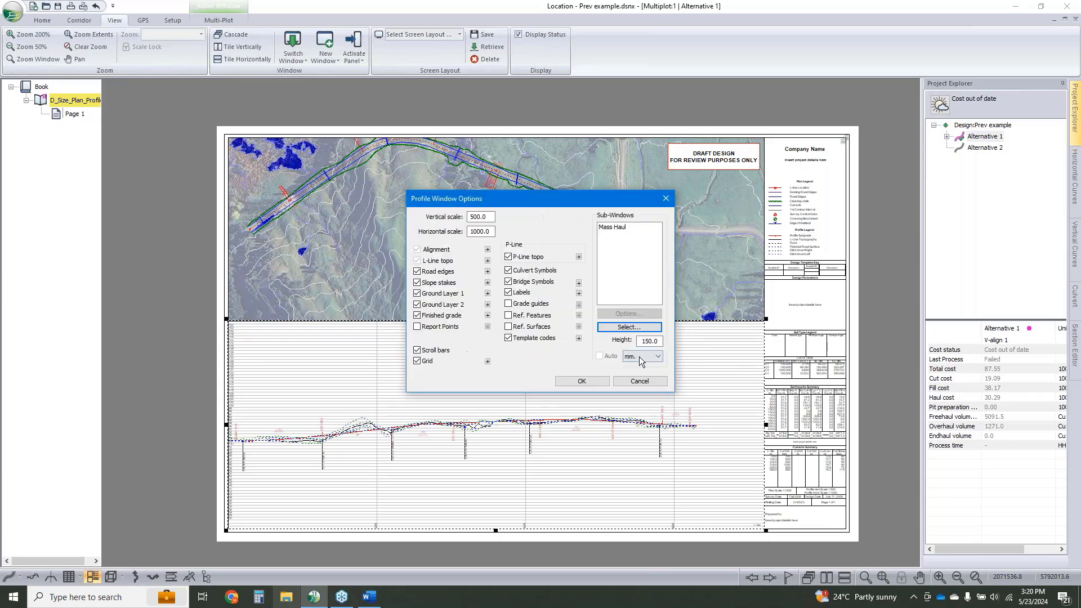
pyautogui.click(581, 379)
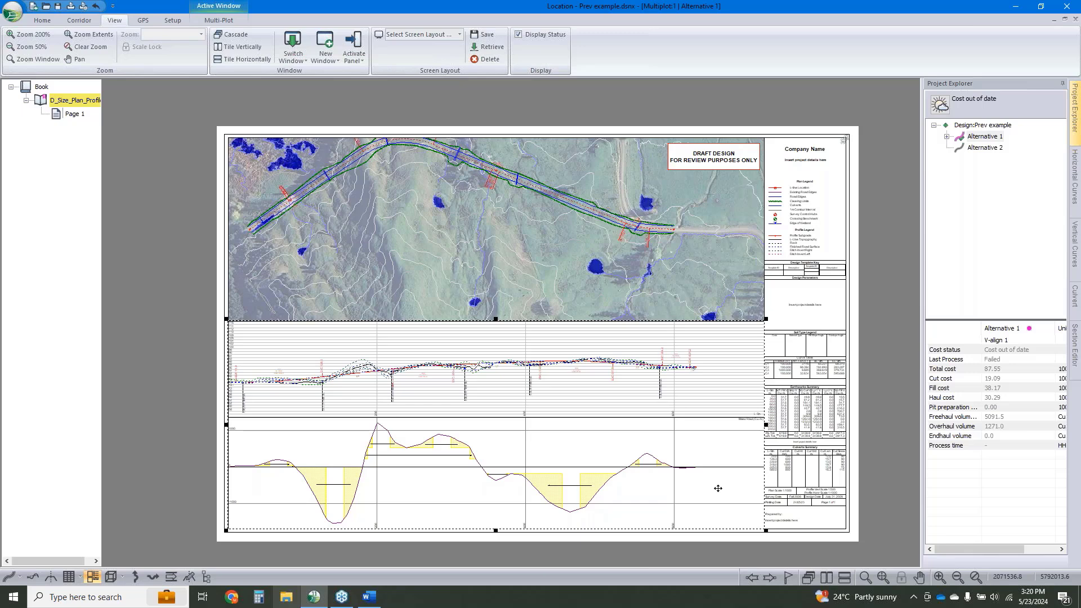
# Add the Custom Label - 1 and Custom Label - 2 sub-windows to the profile sub-view, both ordered above Mass Haul
pyautogui.doubleClick(696, 401)
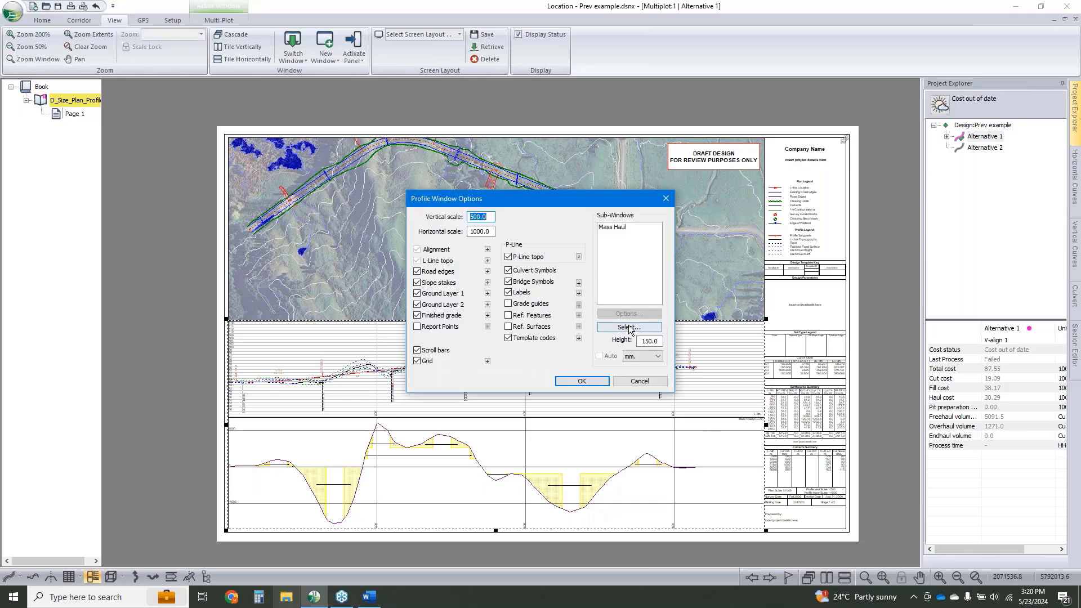
pyautogui.click(628, 327)
pyautogui.scroll(-3, 475, 279)
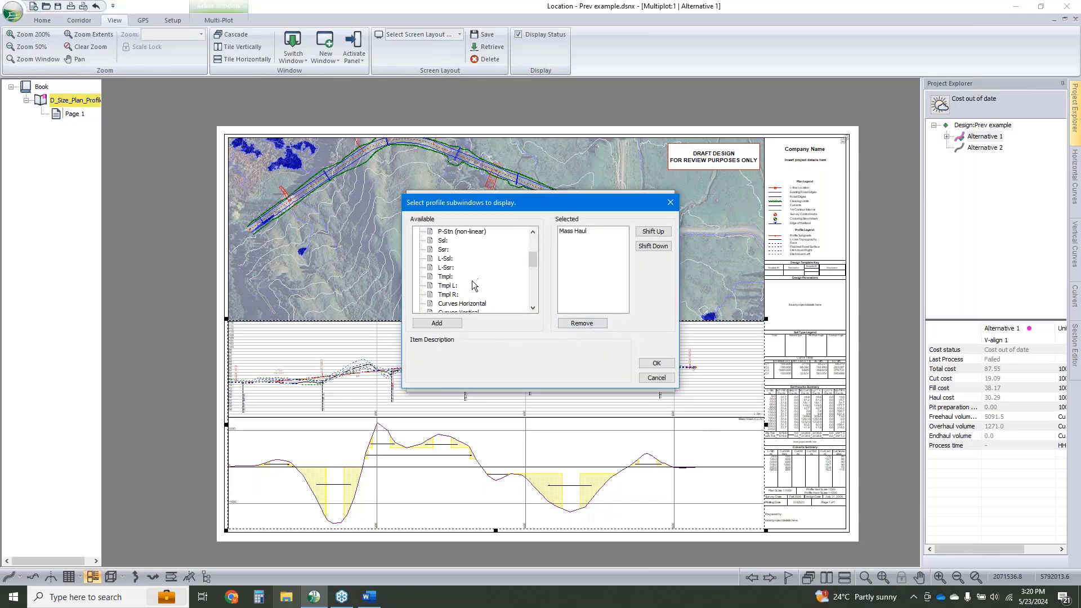
pyautogui.scroll(-10, 472, 281)
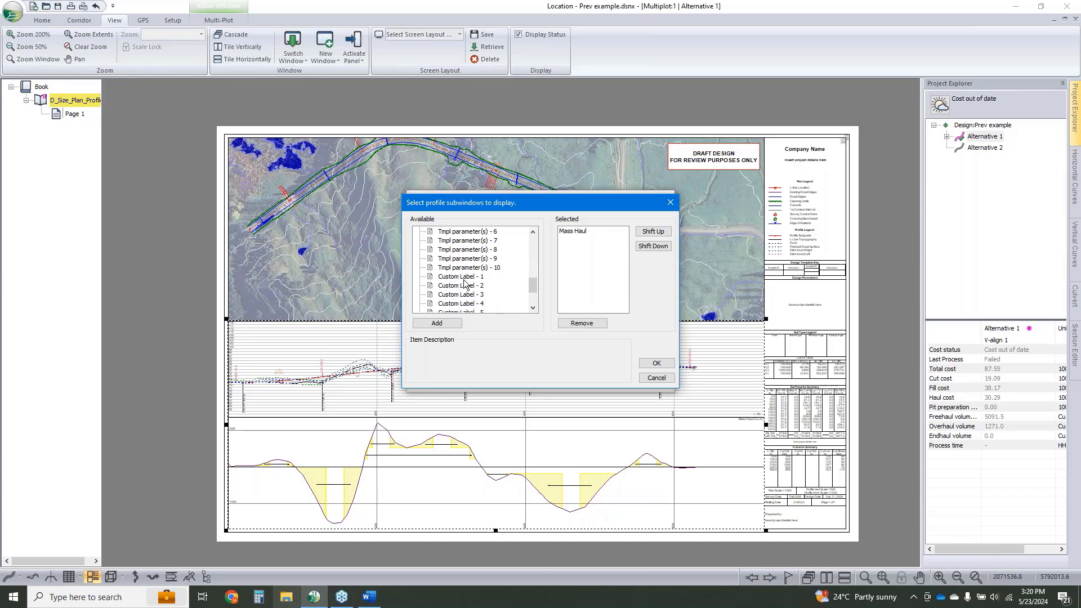
pyautogui.doubleClick(464, 278)
pyautogui.click(653, 231)
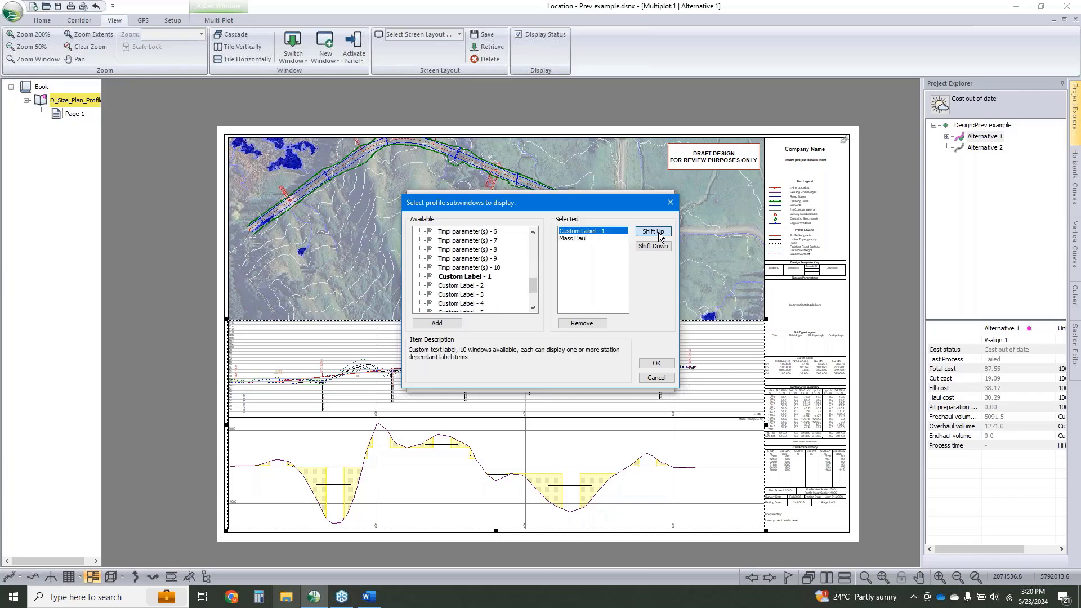
pyautogui.click(462, 286)
pyautogui.doubleClick(463, 286)
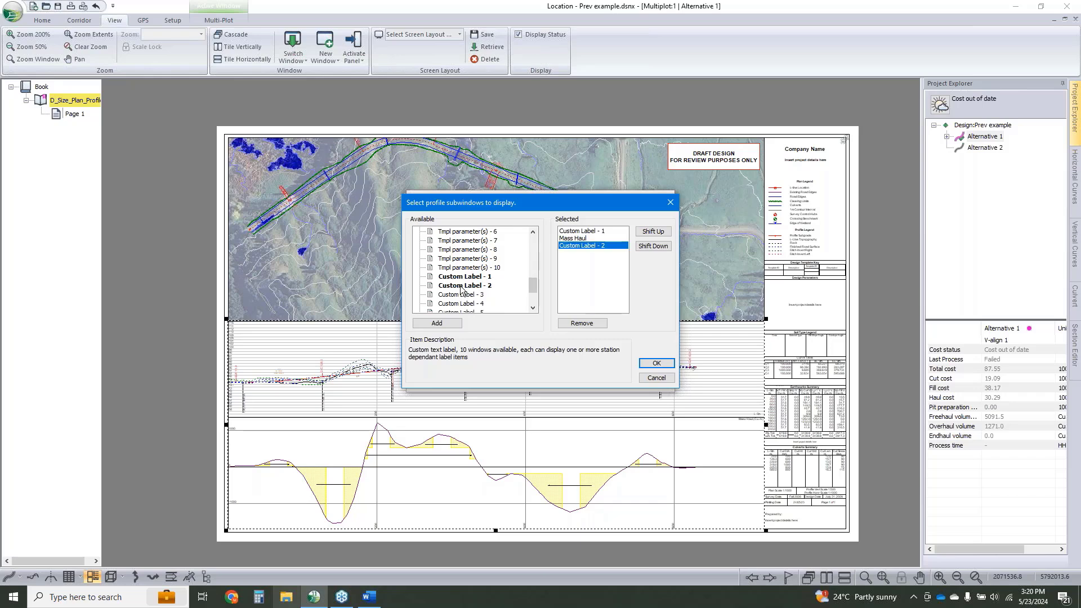
pyautogui.click(654, 235)
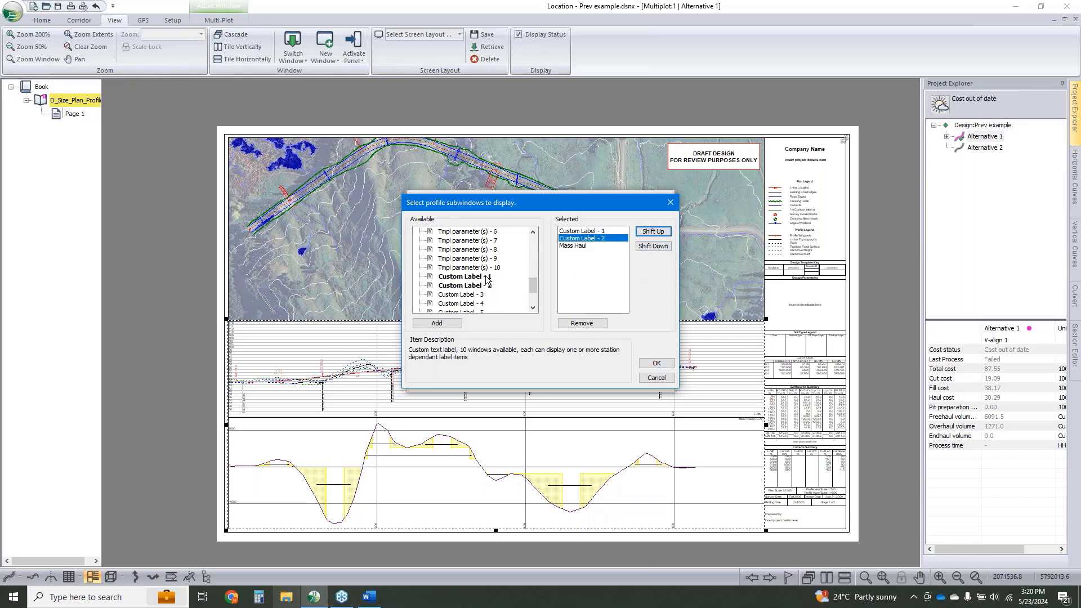
# Add the Curves Horizontal and Curves Vertical sub-windows, shift Mass Haul to the end of the order, and accept the selection
pyautogui.scroll(3, 472, 284)
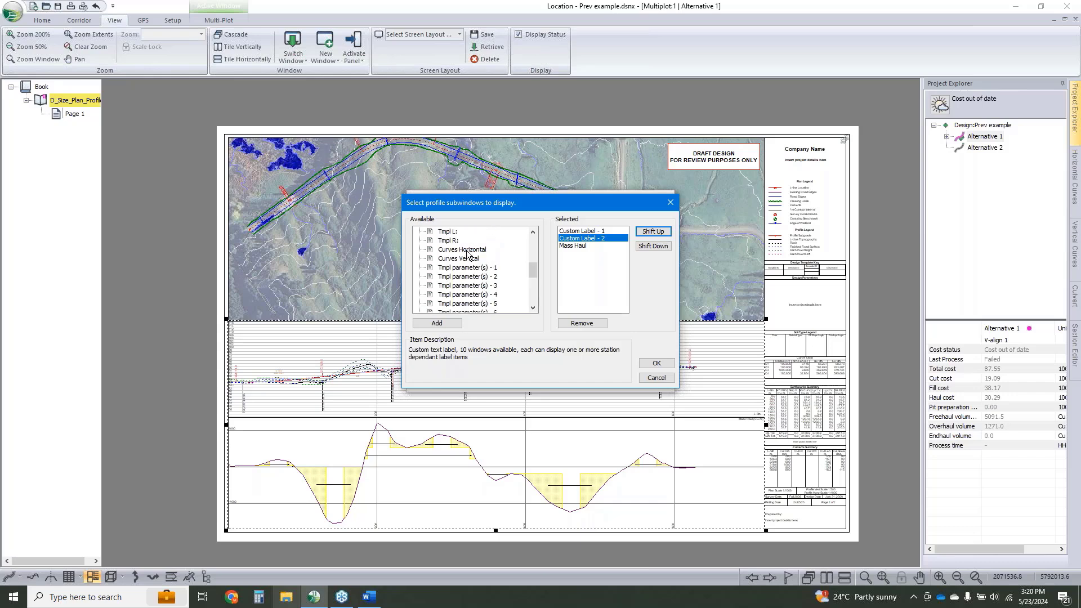
pyautogui.doubleClick(462, 250)
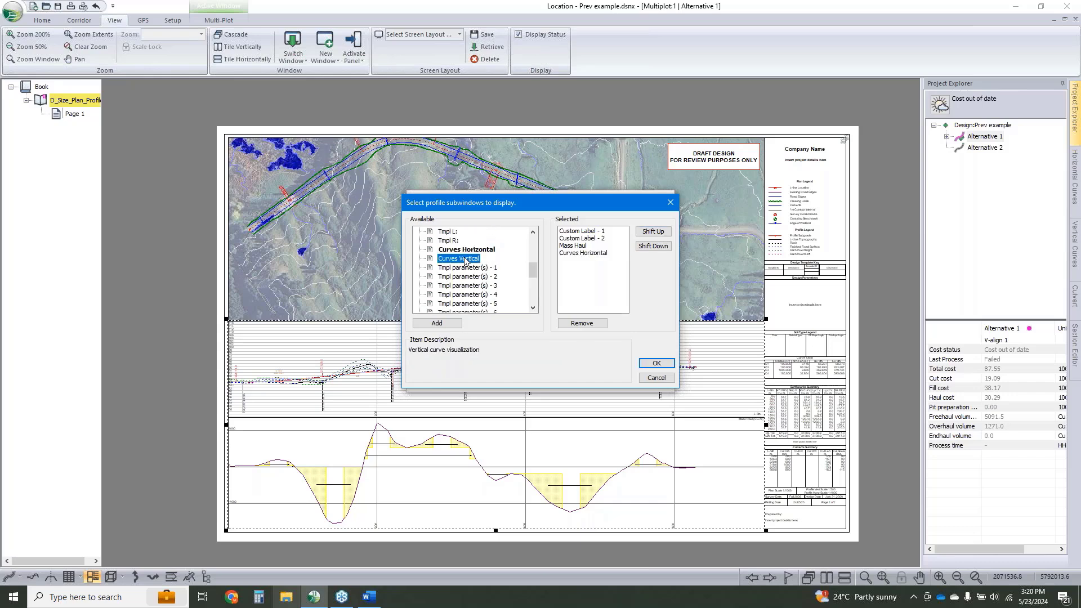
pyautogui.doubleClick(460, 258)
pyautogui.click(572, 246)
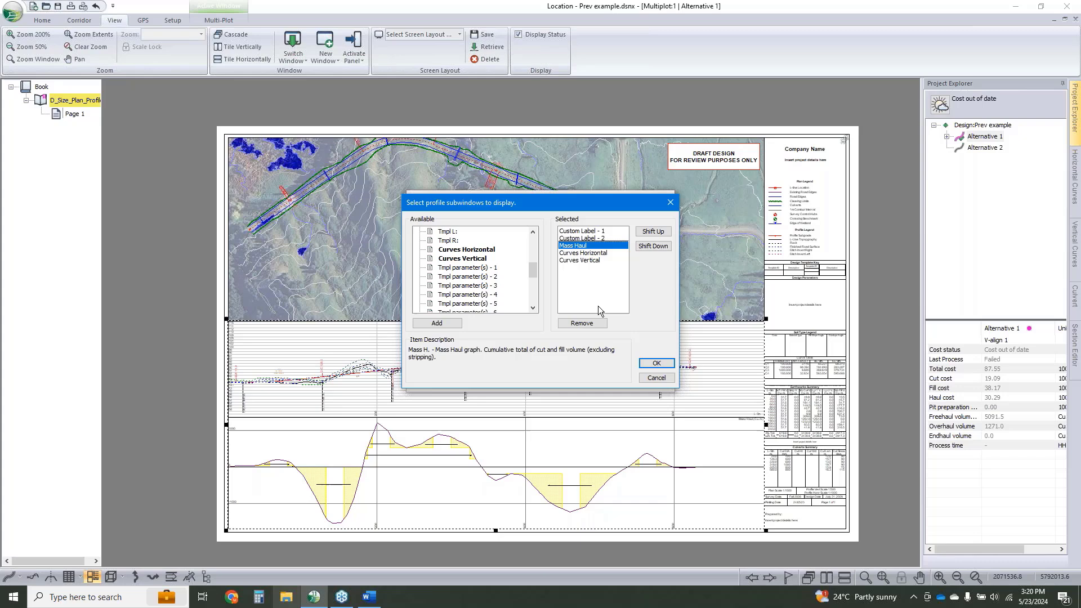
pyautogui.click(652, 246)
pyautogui.click(653, 246)
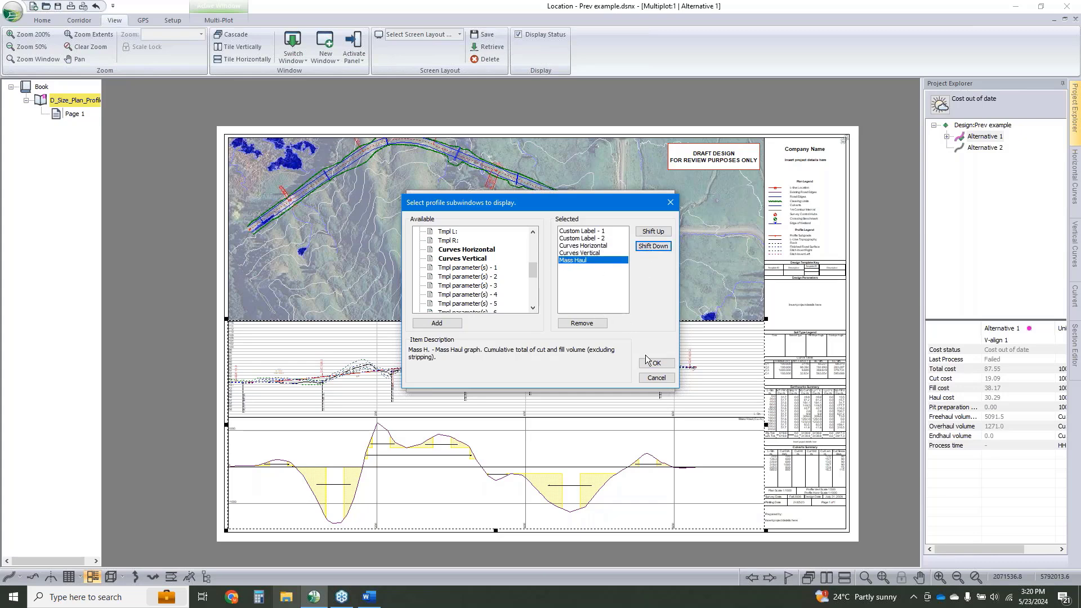
pyautogui.click(653, 362)
# Describe the Custom Label - 1 sub-window as "Ground Elev." and add the Gnd Elev attribute from Ground Layers to it
pyautogui.click(620, 228)
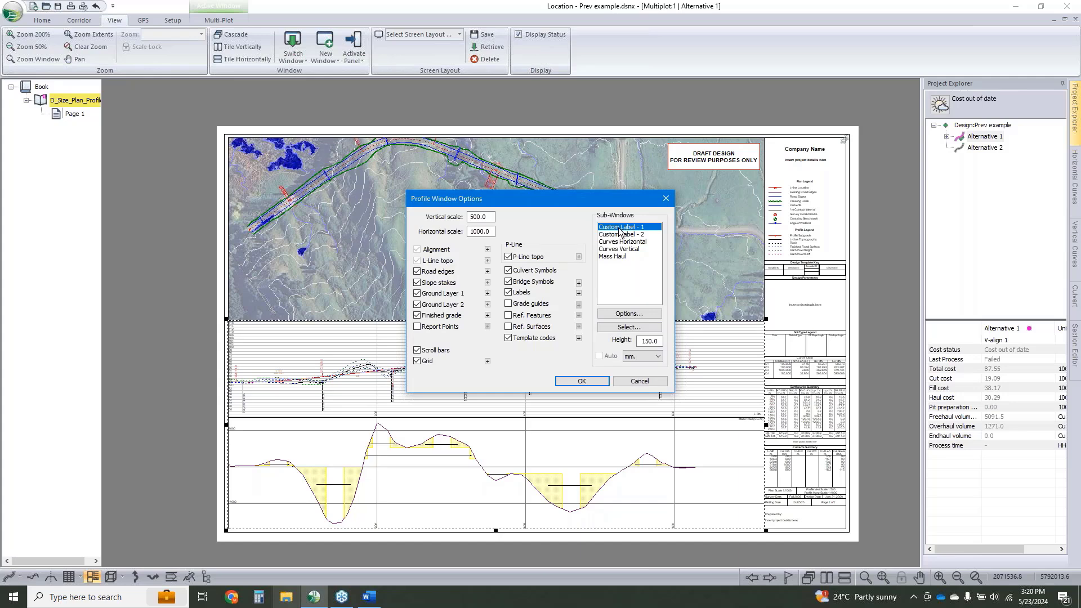
pyautogui.click(623, 320)
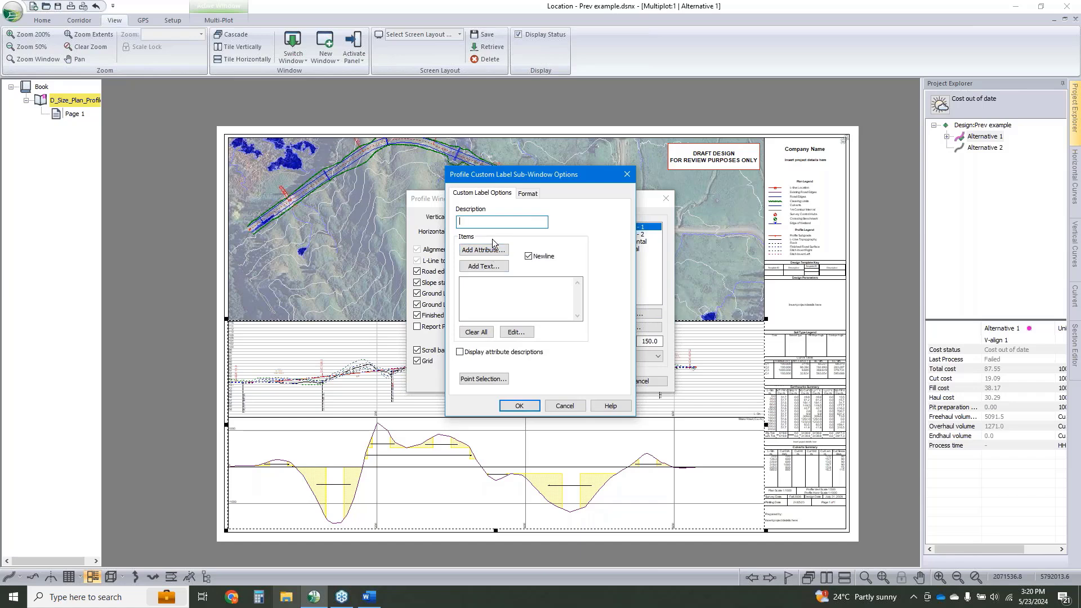
pyautogui.write('Ground Elev.')
pyautogui.click(493, 250)
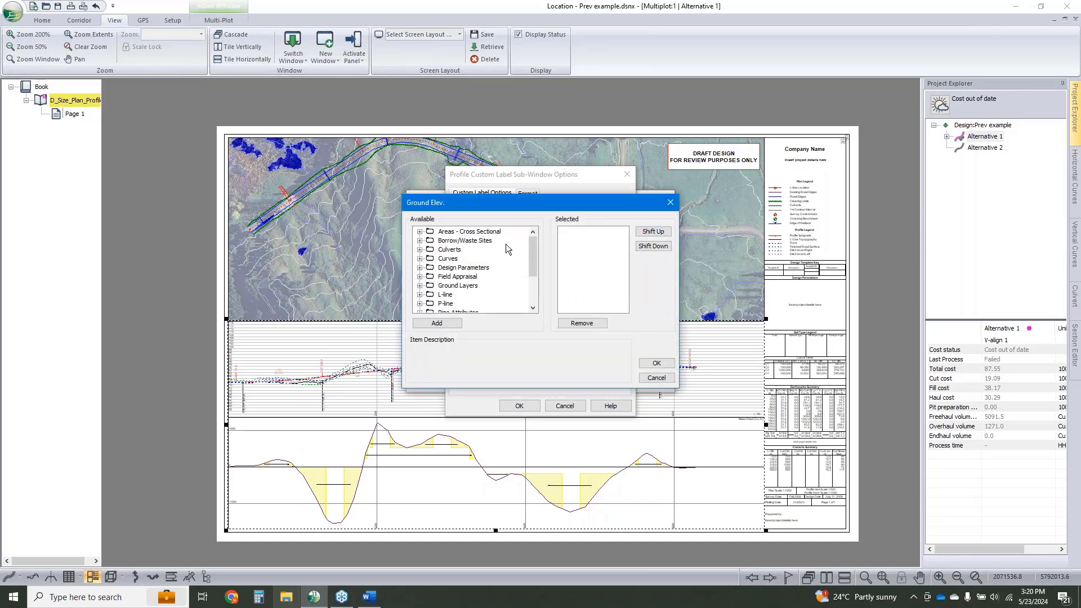
pyautogui.scroll(-2, 473, 243)
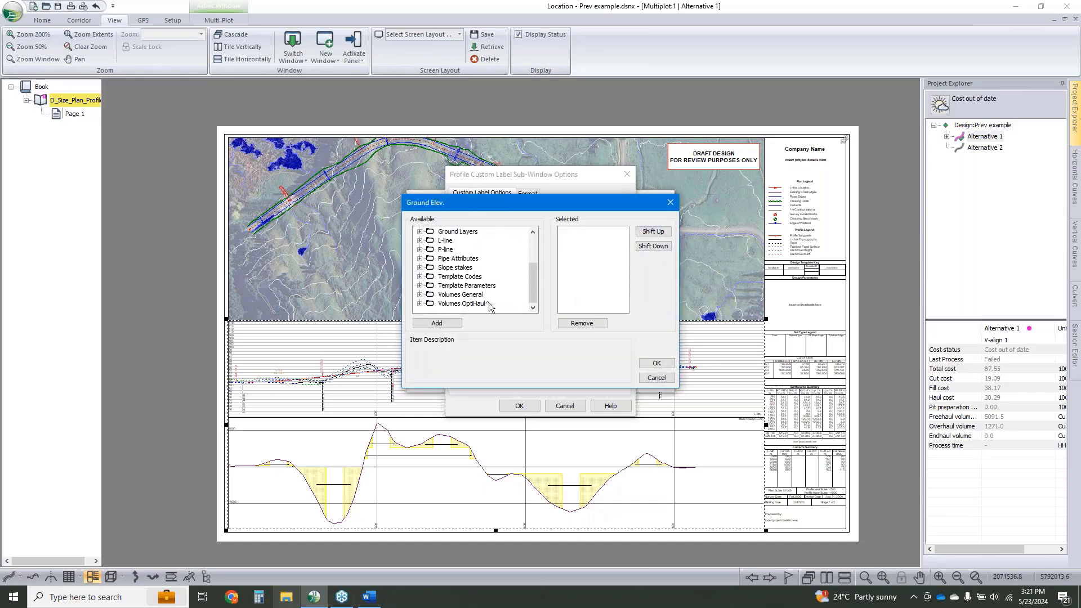
pyautogui.click(420, 232)
pyautogui.doubleClick(462, 241)
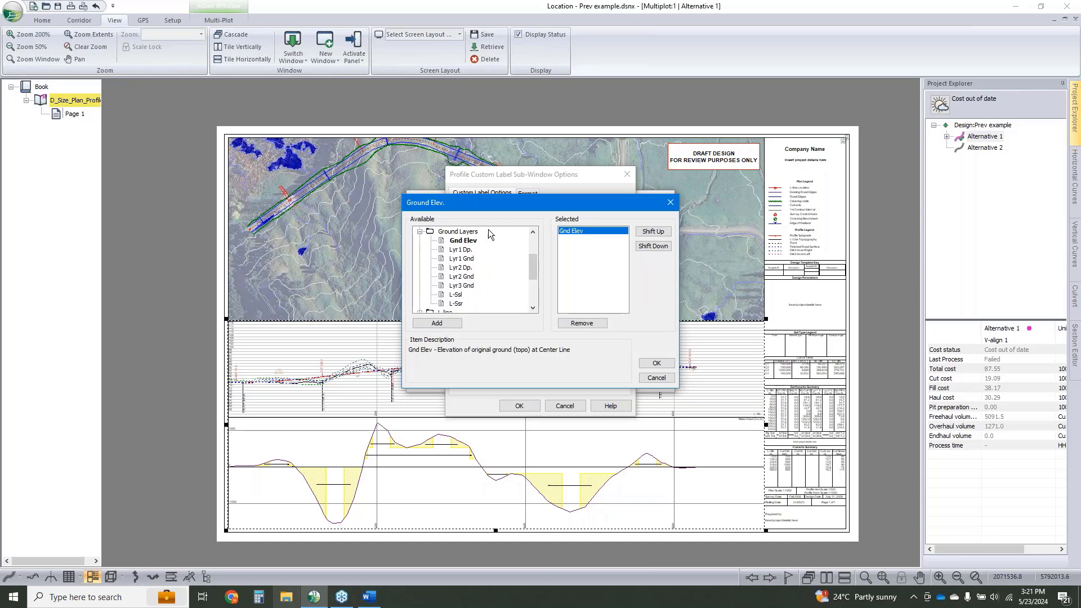
pyautogui.click(656, 364)
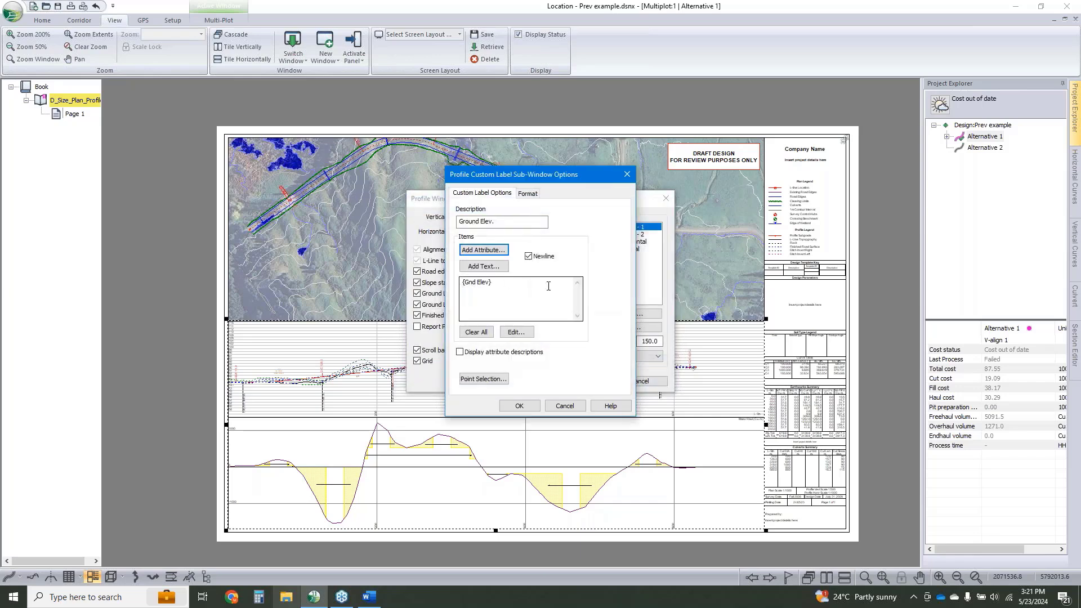
# Label Custom Label - 1 at Auto interval points (20.0m.) instead of Auto interval points 2 (100.0m.), and accept its options
pyautogui.click(485, 379)
pyautogui.click(486, 326)
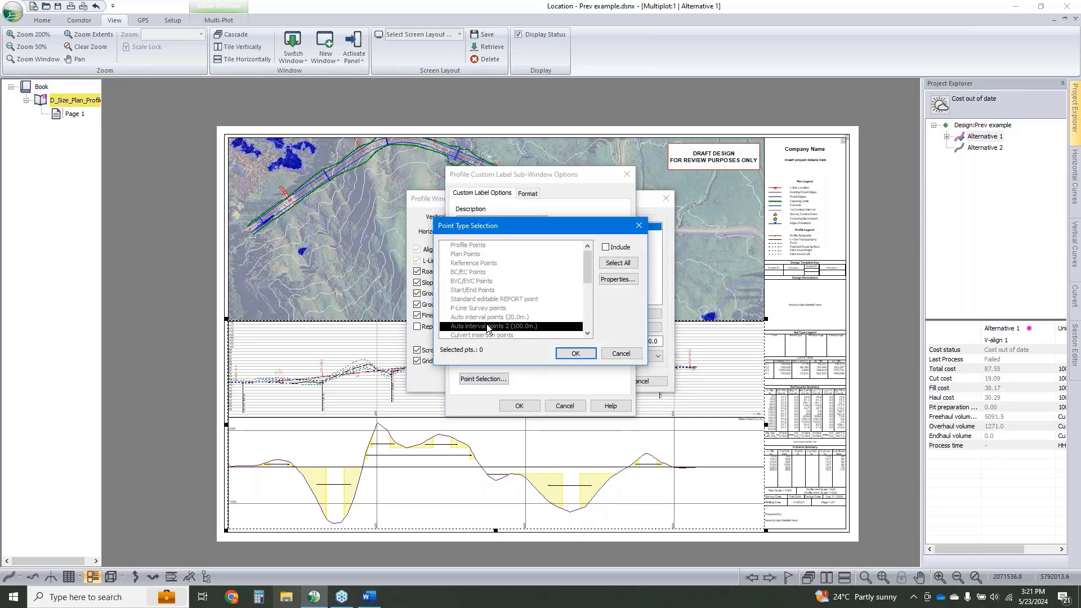
pyautogui.click(497, 319)
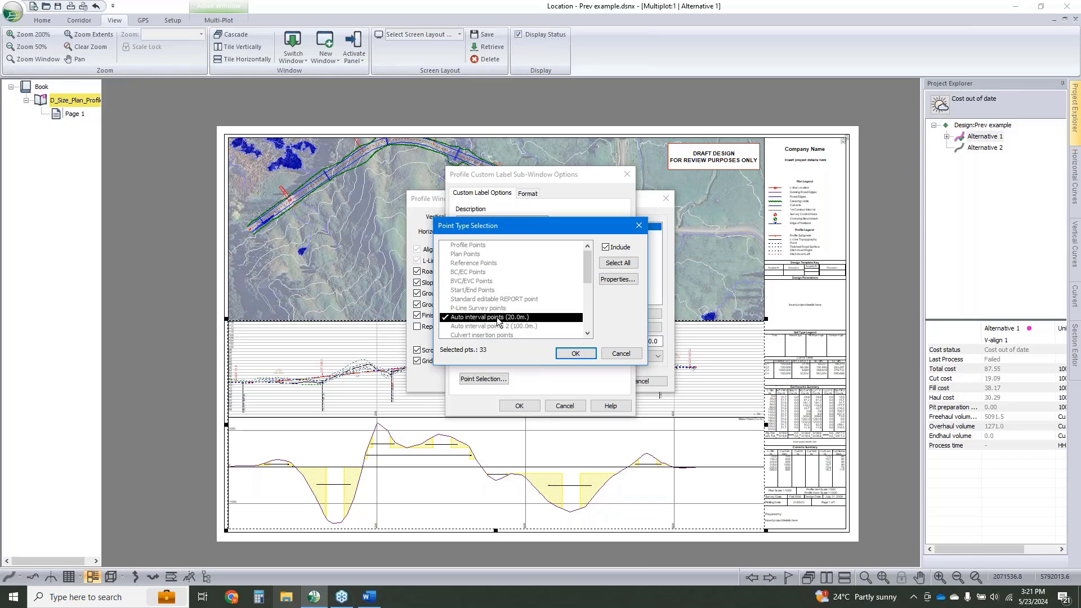
pyautogui.click(612, 280)
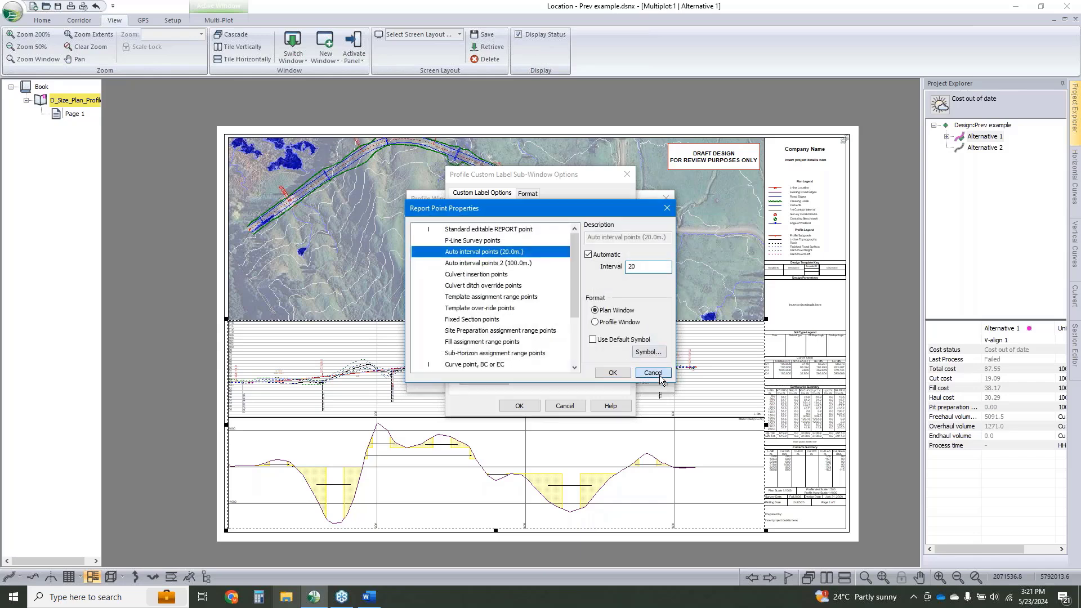
pyautogui.click(612, 372)
pyautogui.click(571, 356)
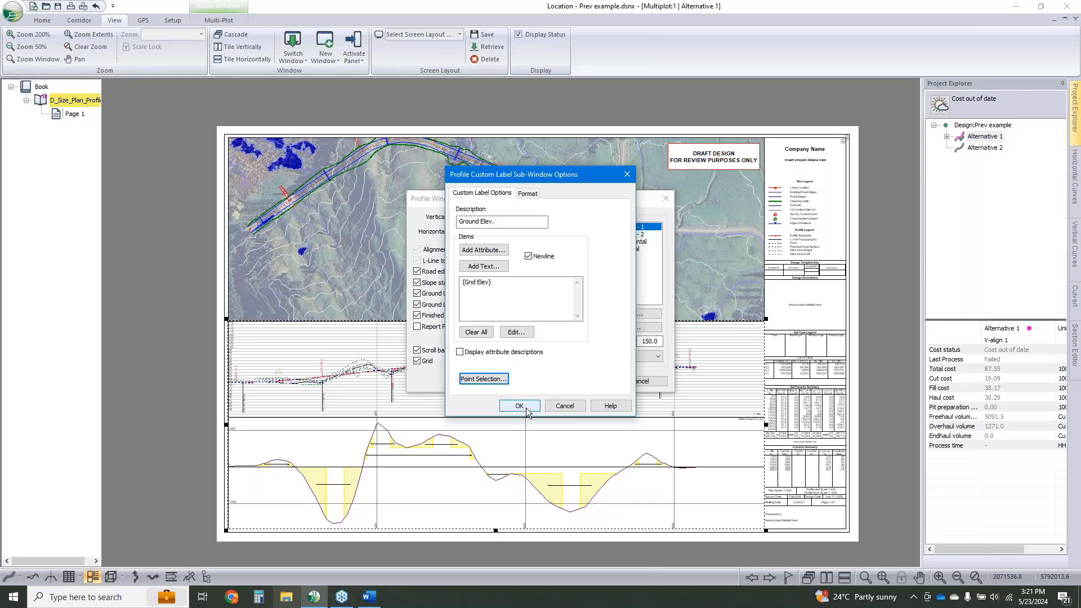
pyautogui.click(521, 406)
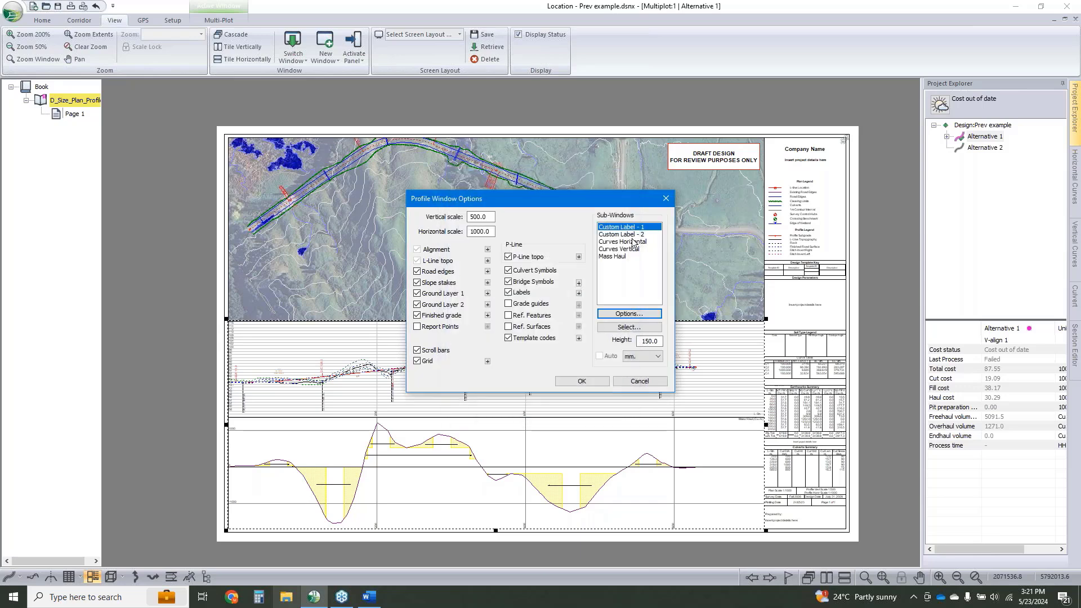
pyautogui.click(622, 234)
pyautogui.click(632, 330)
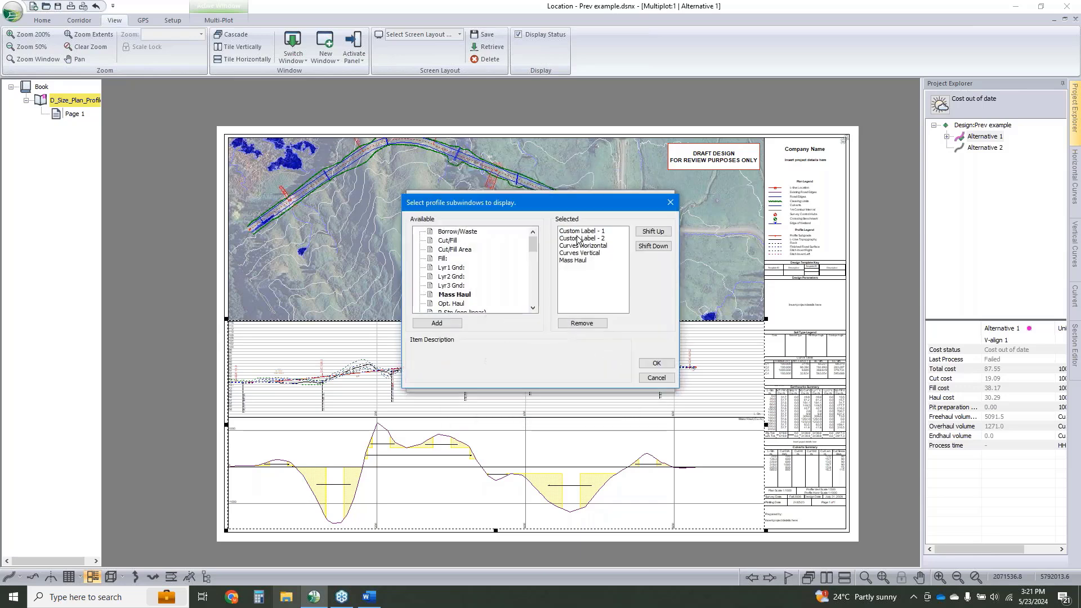
pyautogui.click(656, 377)
# Set the height of the Custom Label - 1 sub-window to 10 mm
pyautogui.click(633, 314)
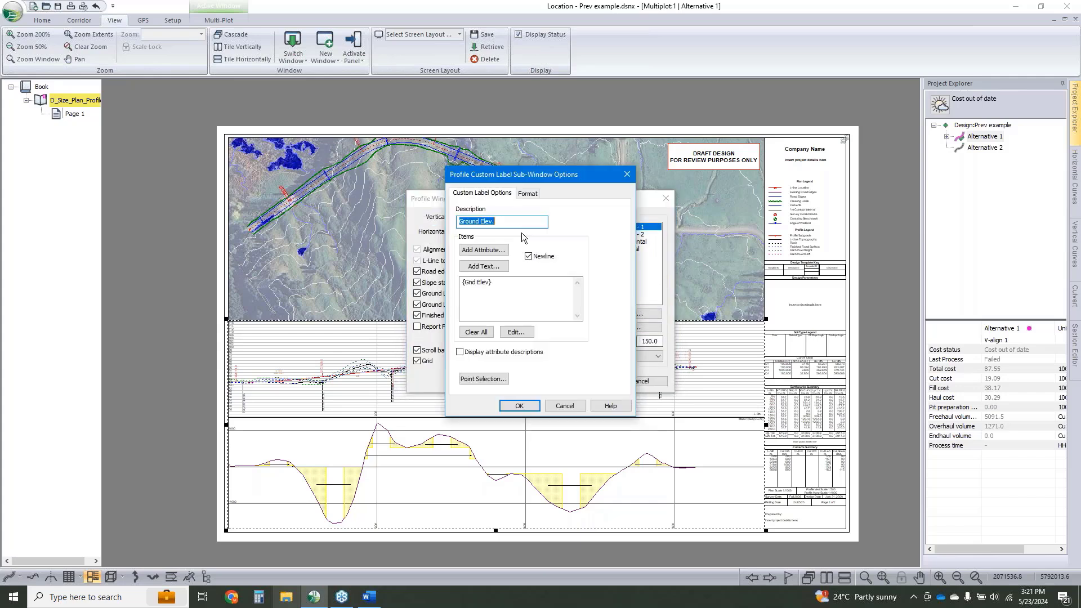
pyautogui.click(527, 193)
pyautogui.click(551, 209)
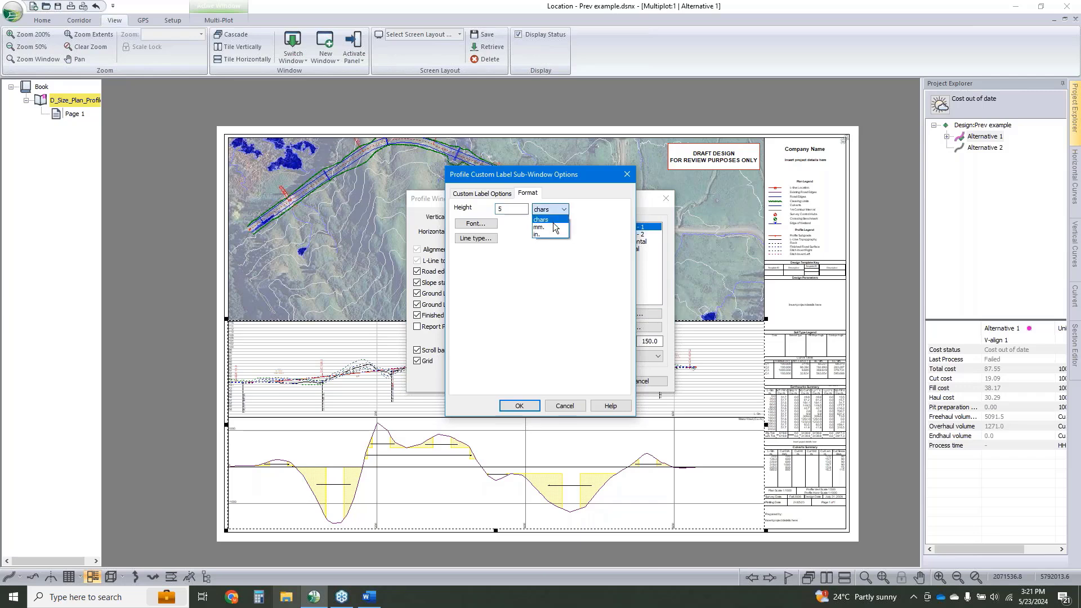
pyautogui.click(553, 227)
pyautogui.doubleClick(504, 209)
pyautogui.write('1')
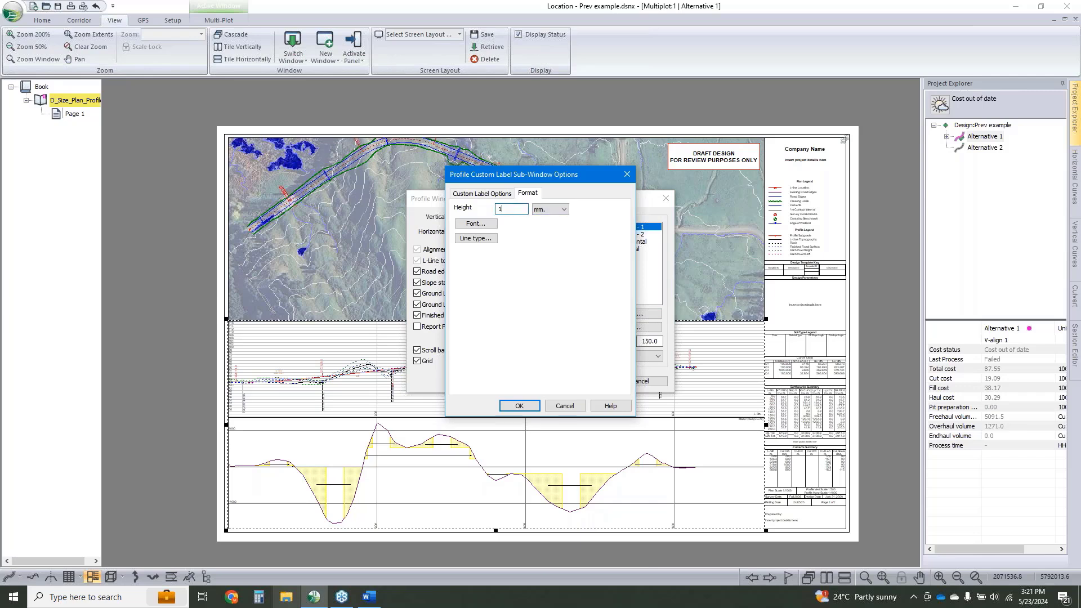
pyautogui.write('0')
pyautogui.click(519, 405)
# Set the height of the Custom Label - 2 sub-window to 10
pyautogui.click(631, 235)
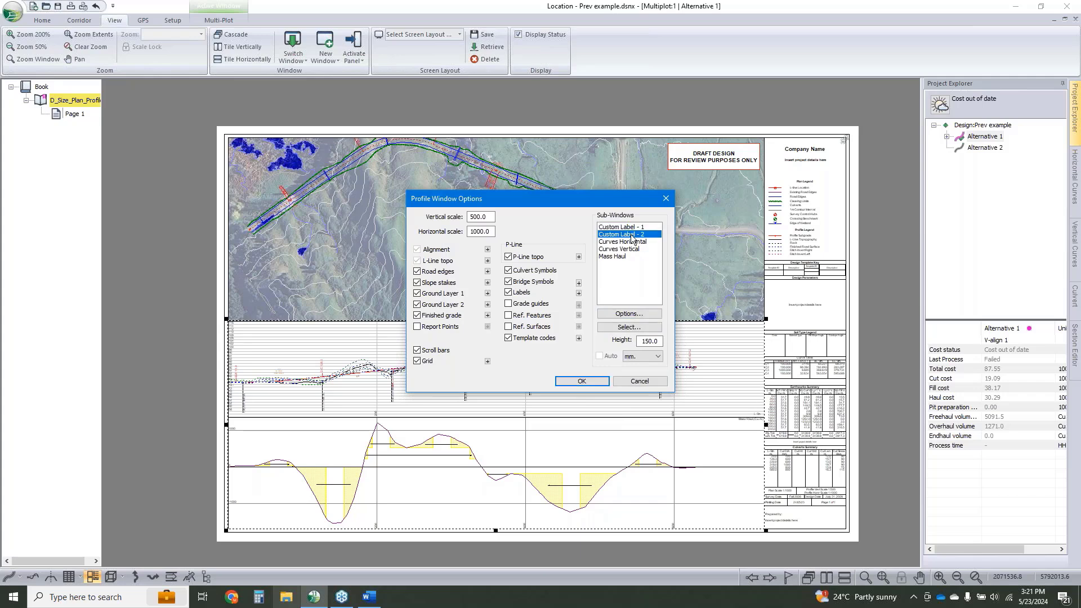
pyautogui.click(644, 313)
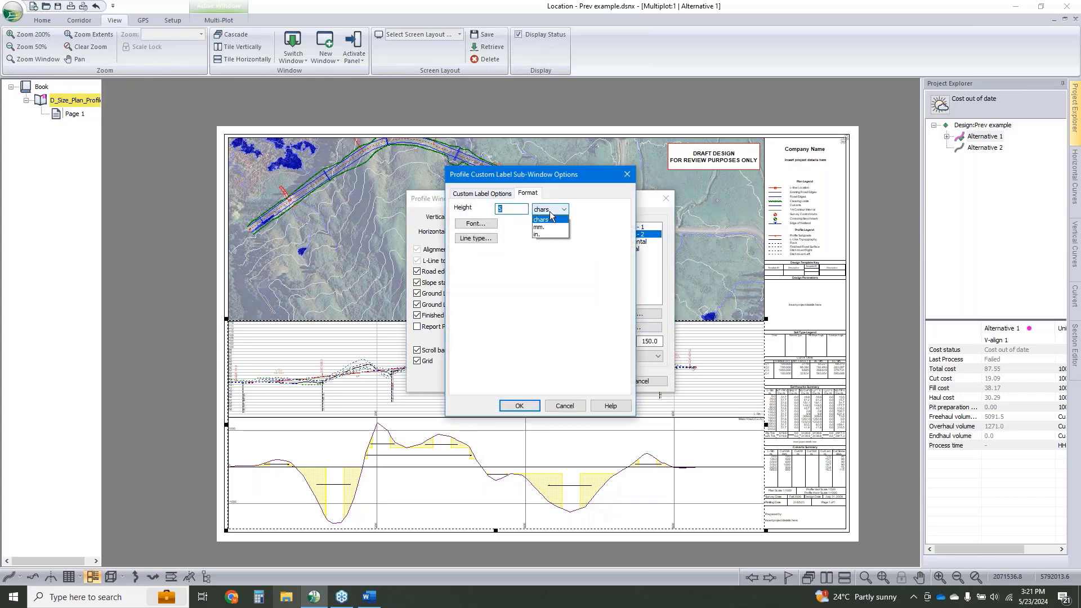
pyautogui.doubleClick(524, 210)
pyautogui.write('10')
# Describe the Custom Label - 2 sub-window as "CL Elev." and add the CL Elev attribute from L-line to it
pyautogui.click(479, 194)
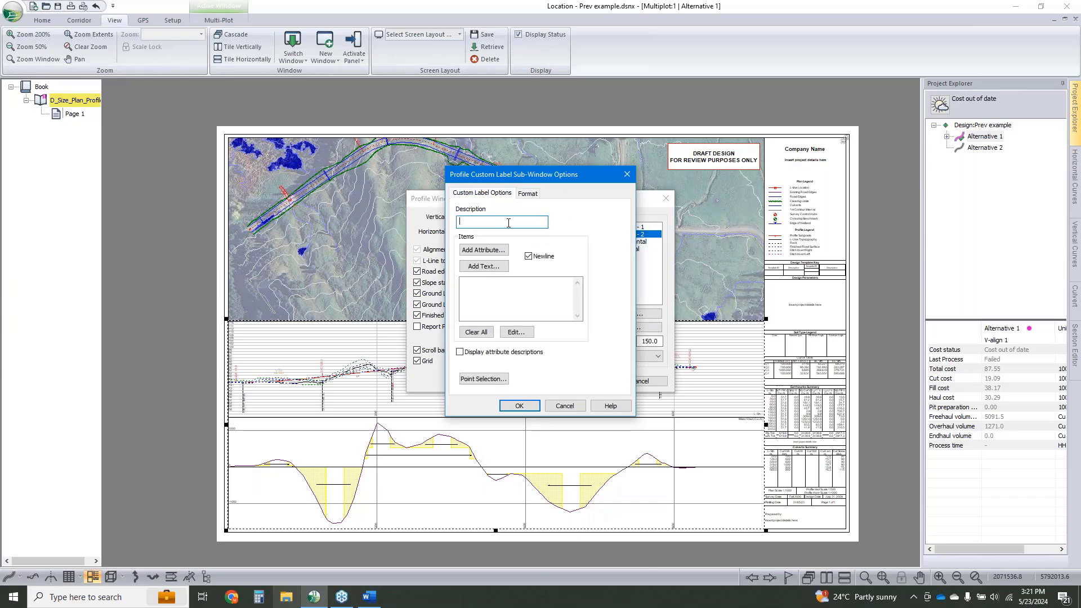
pyautogui.write('CL Elev.')
pyautogui.click(485, 251)
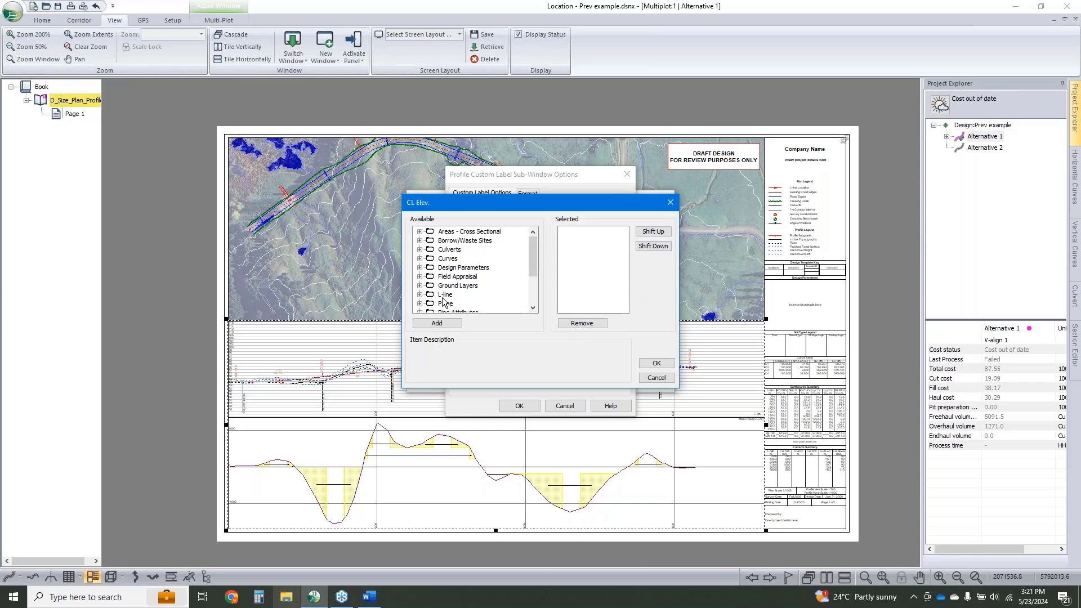
pyautogui.doubleClick(448, 294)
pyautogui.doubleClick(458, 240)
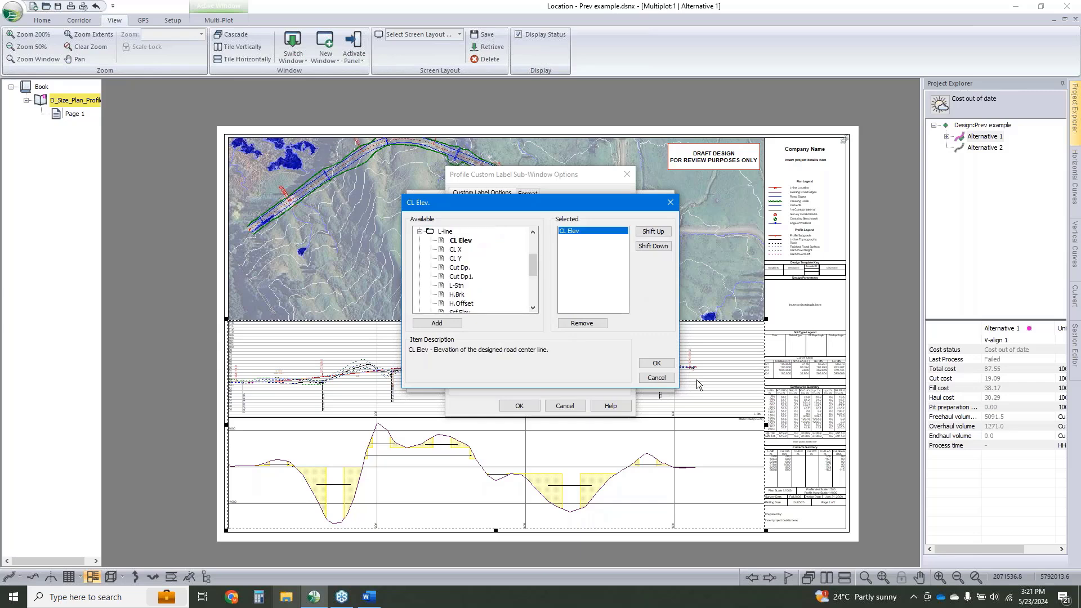
pyautogui.click(656, 363)
# Label Custom Label - 2 at Auto interval points (20.0m.) instead of the 100 m points, and apply the profile window options
pyautogui.click(477, 379)
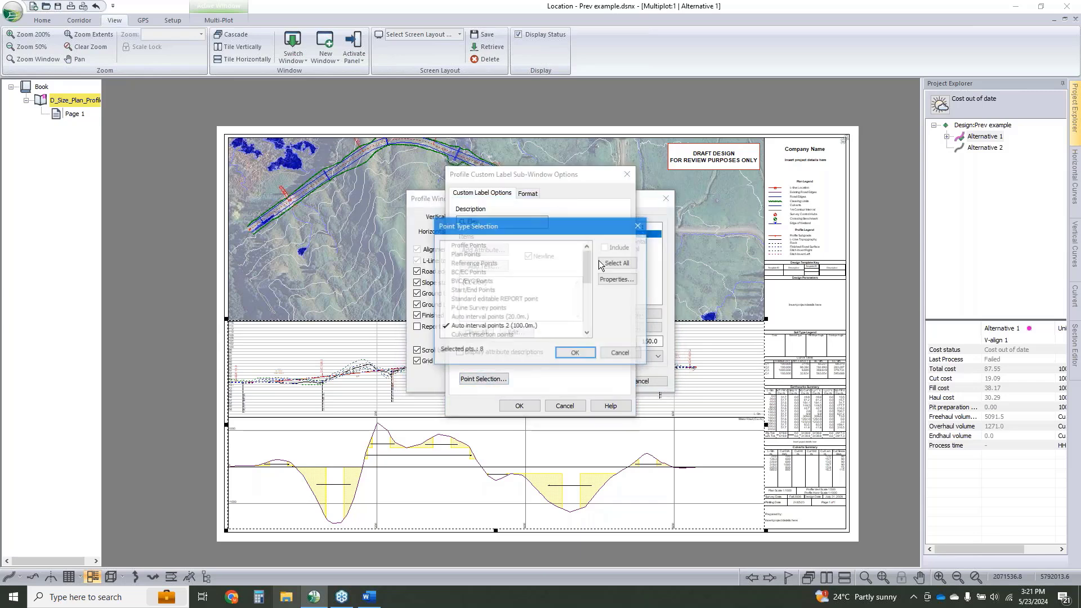
pyautogui.click(502, 318)
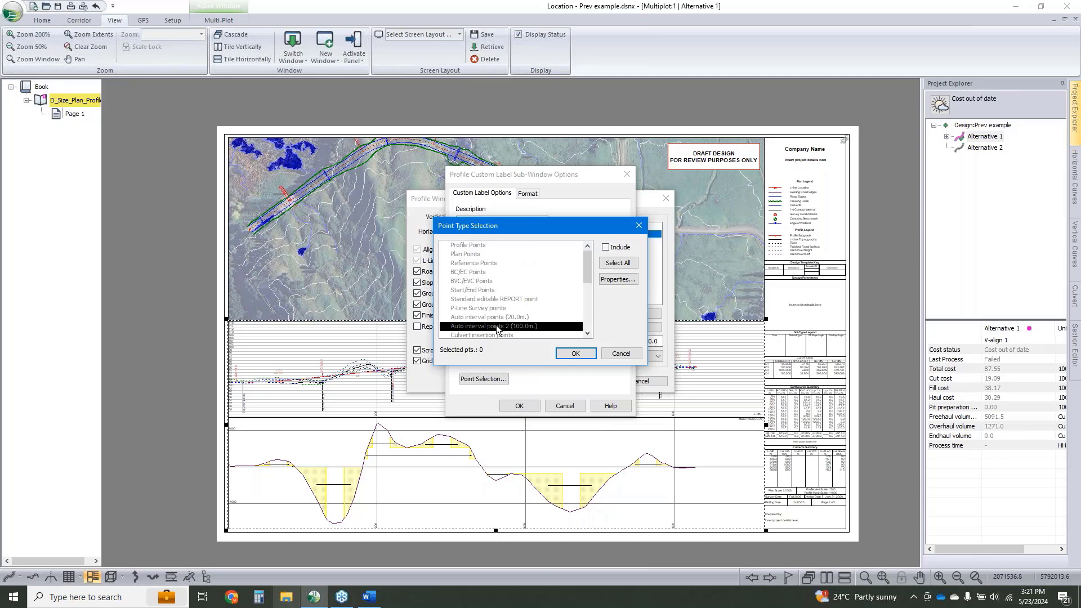
pyautogui.click(589, 353)
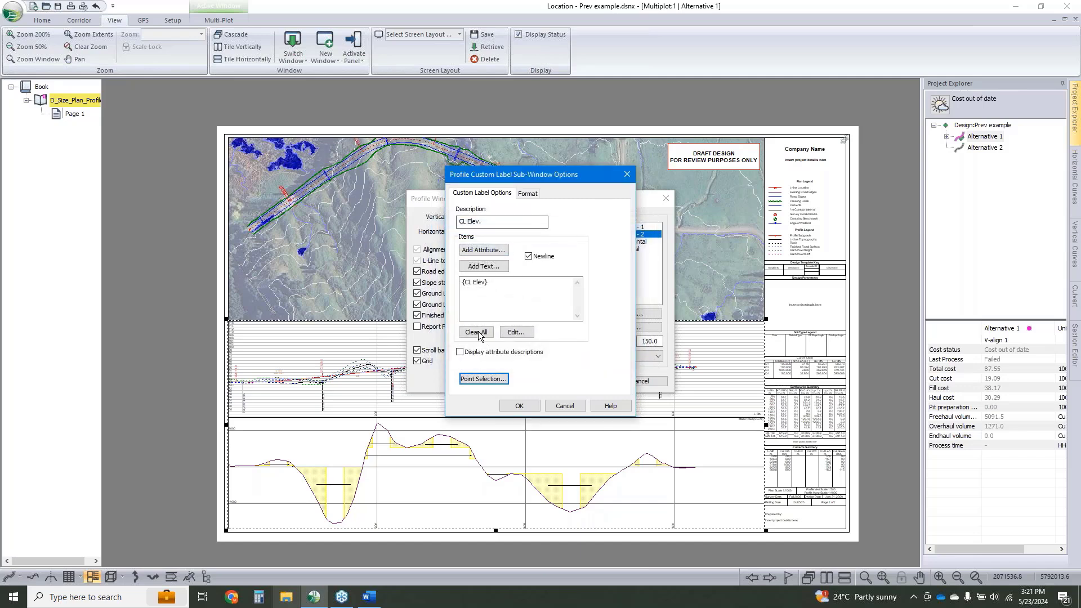
pyautogui.click(532, 405)
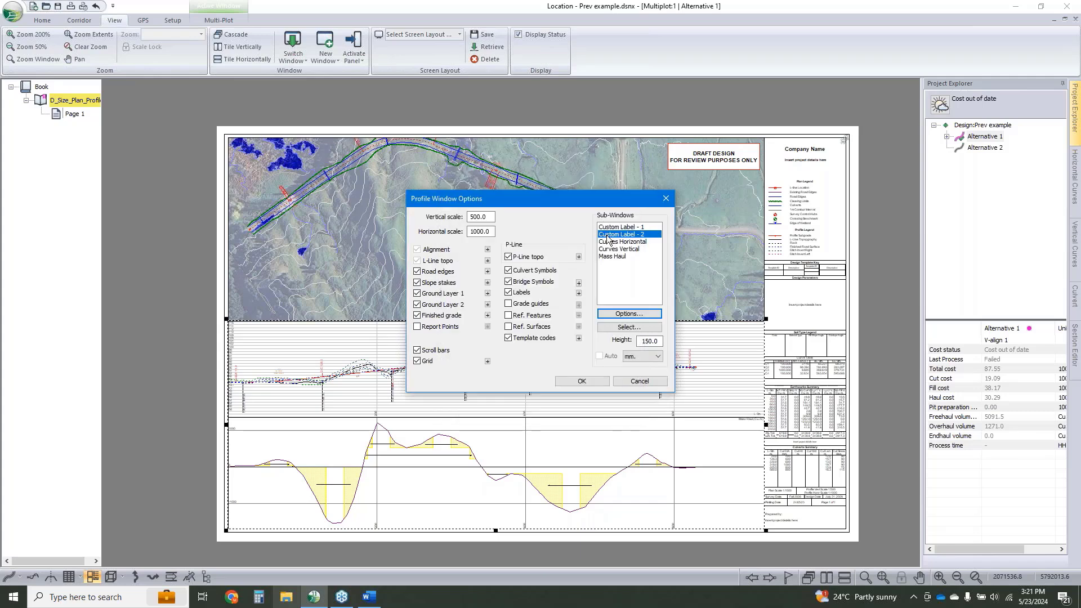
pyautogui.click(592, 381)
pyautogui.click(592, 381)
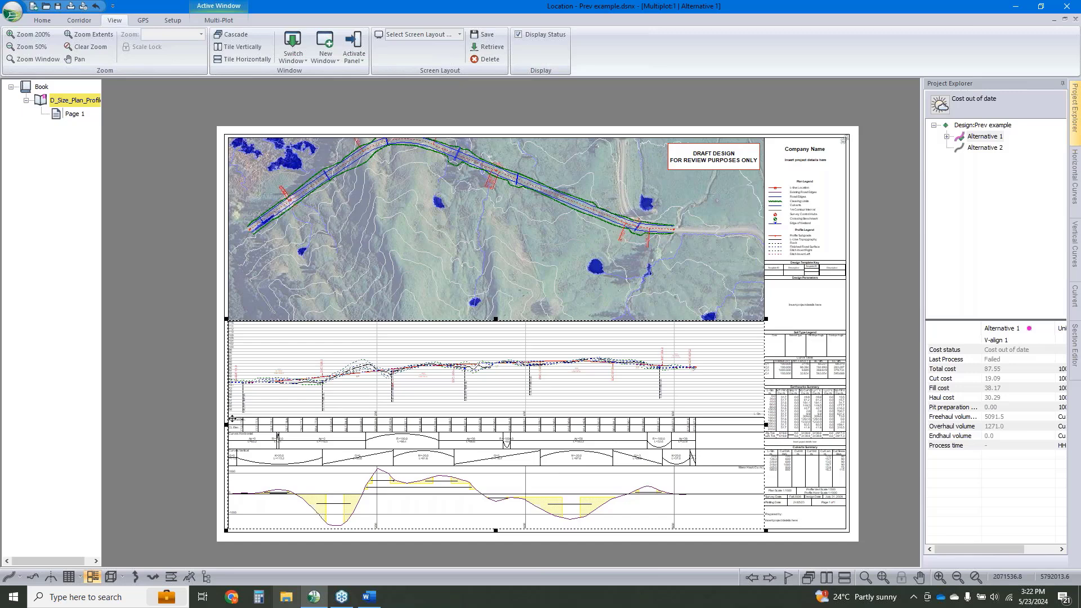
# Insert a user-defined text rectangle over the profile and enter "Ground Elevation" as its text
pyautogui.scroll(1, 237, 421)
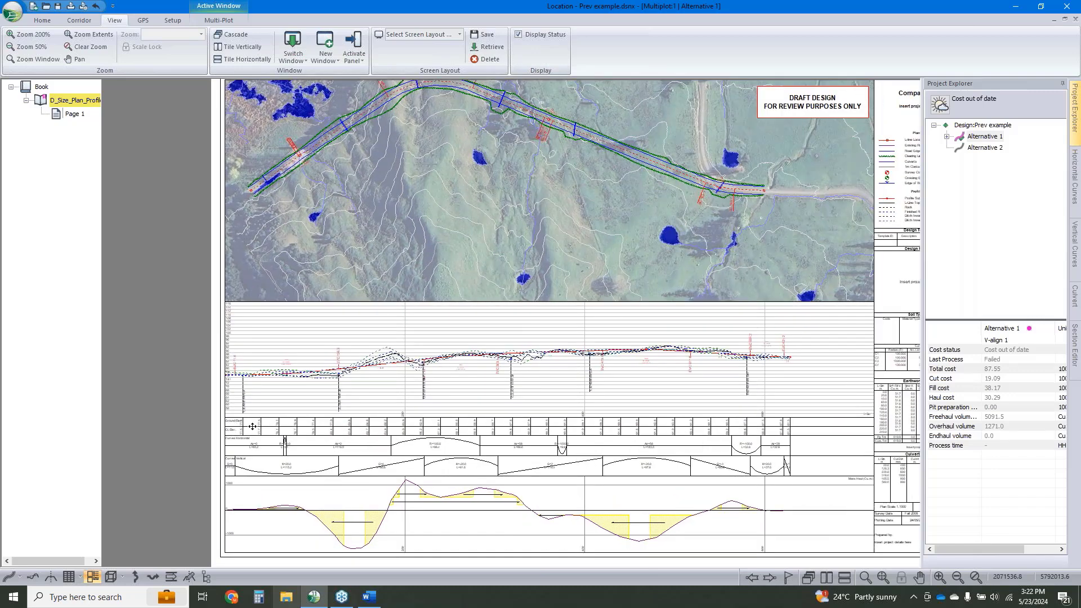
pyautogui.scroll(2, 252, 426)
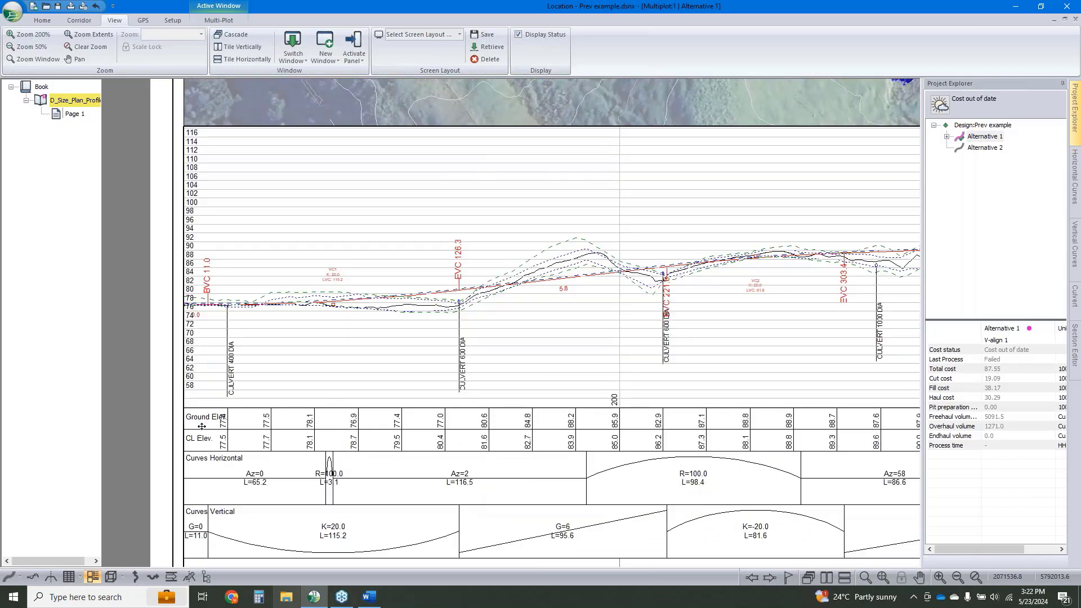
pyautogui.scroll(-2, 223, 426)
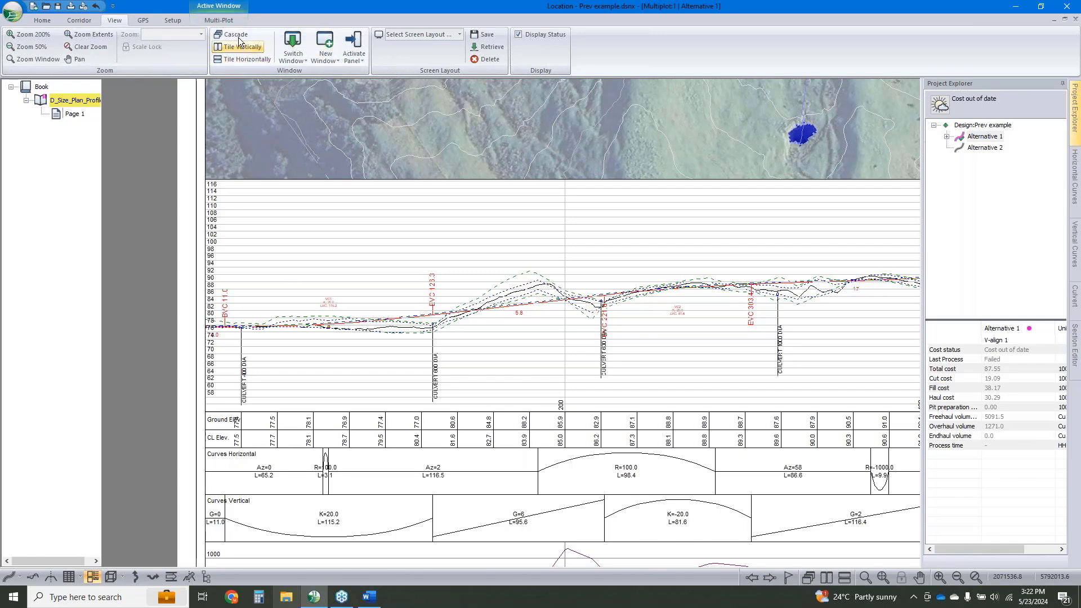
pyautogui.click(217, 21)
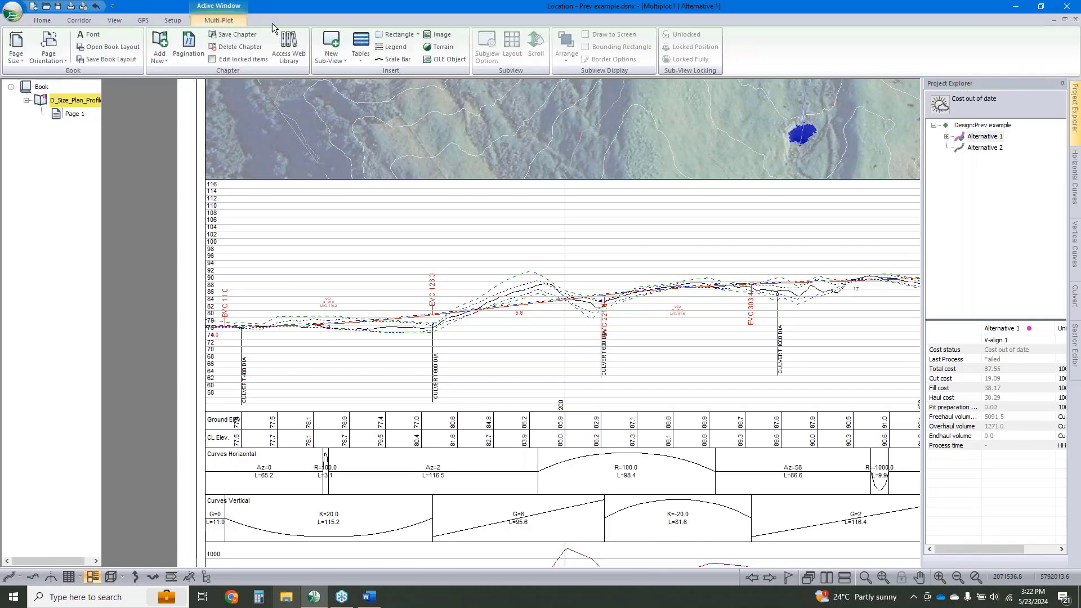
pyautogui.click(417, 32)
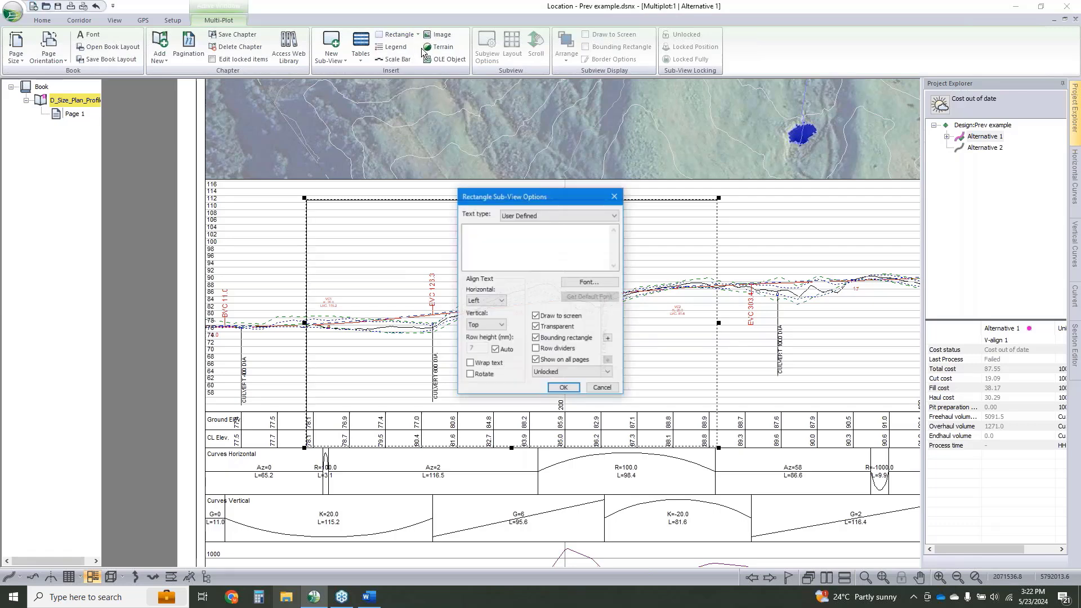
pyautogui.click(506, 228)
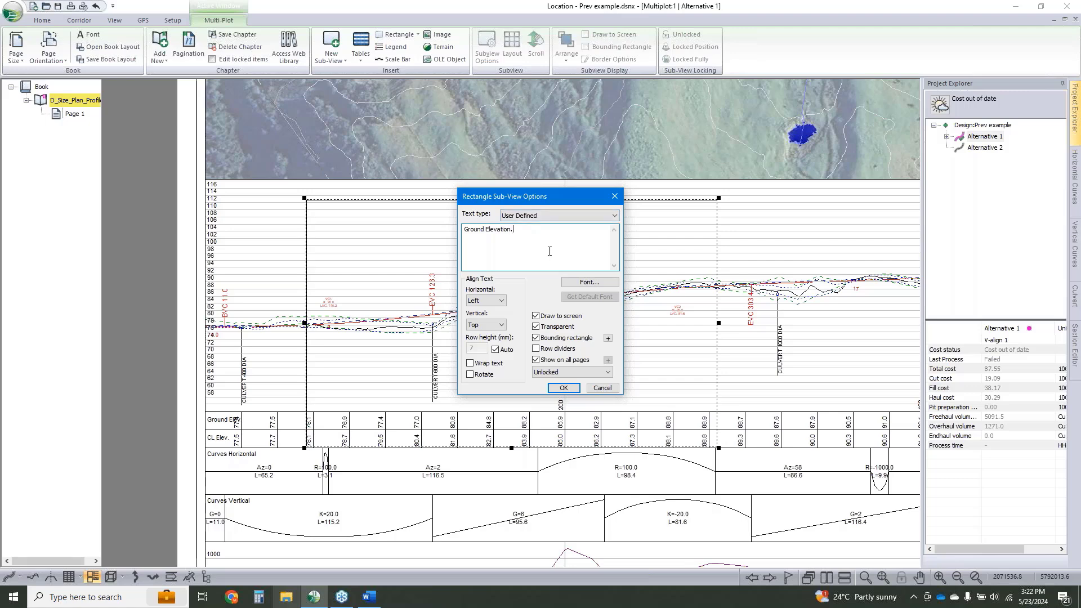
# Make the Ground Elevation rectangle non-transparent, center its text horizontally and vertically, and apply its bounding rectangle settings
pyautogui.click(536, 326)
pyautogui.click(498, 301)
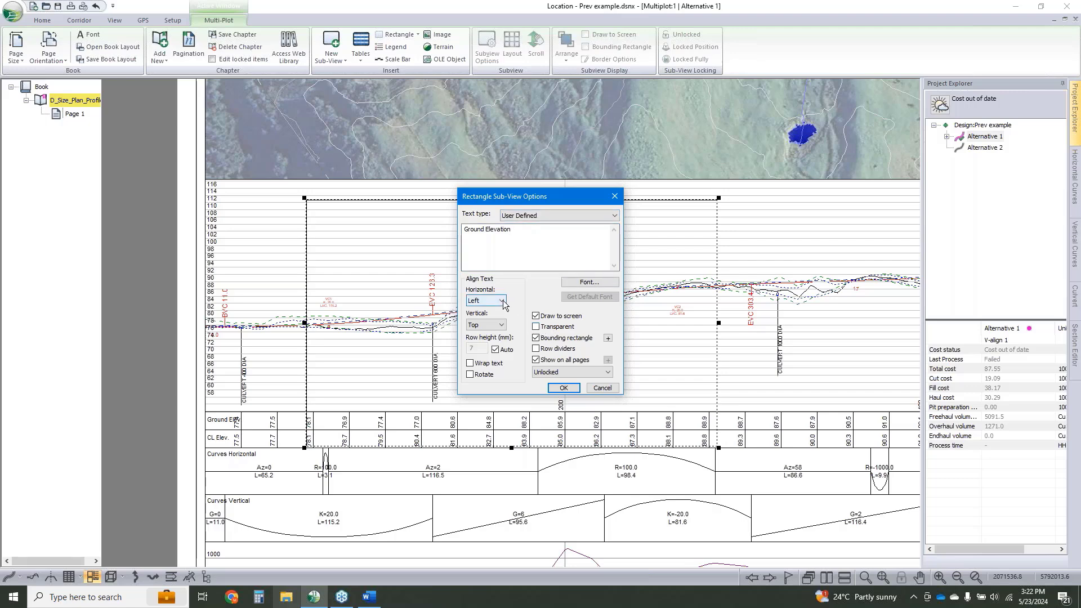
pyautogui.click(498, 318)
pyautogui.click(499, 325)
pyautogui.click(484, 342)
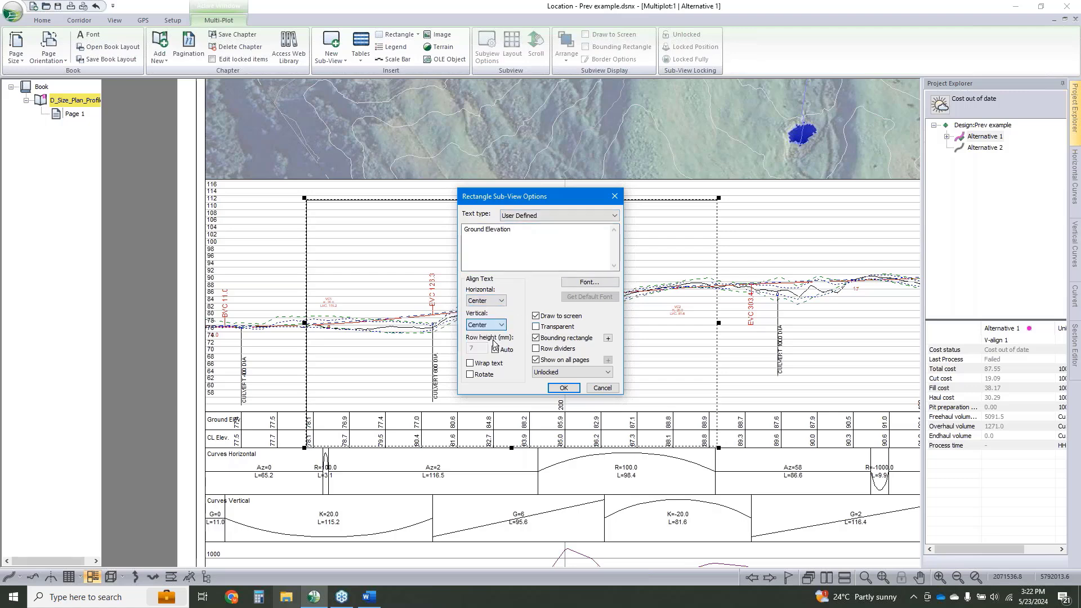
pyautogui.click(608, 337)
pyautogui.click(576, 356)
pyautogui.click(563, 387)
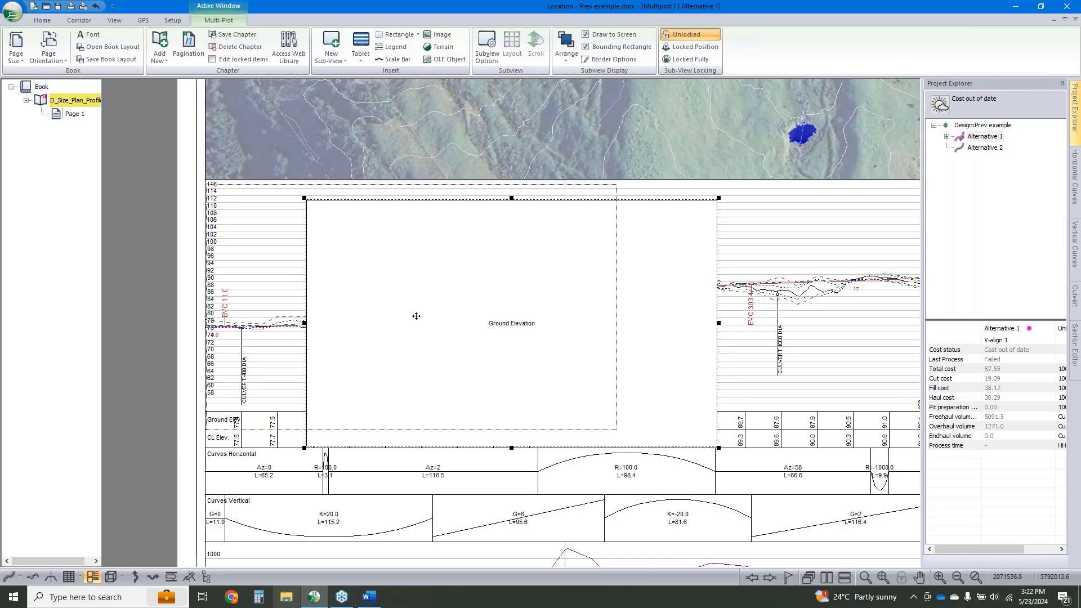
# Move the Ground Elevation rectangle to the profile's left edge and shrink it to cover the "Ground Elev." row label
pyautogui.moveTo(417, 316); pyautogui.dragTo(216, 356)
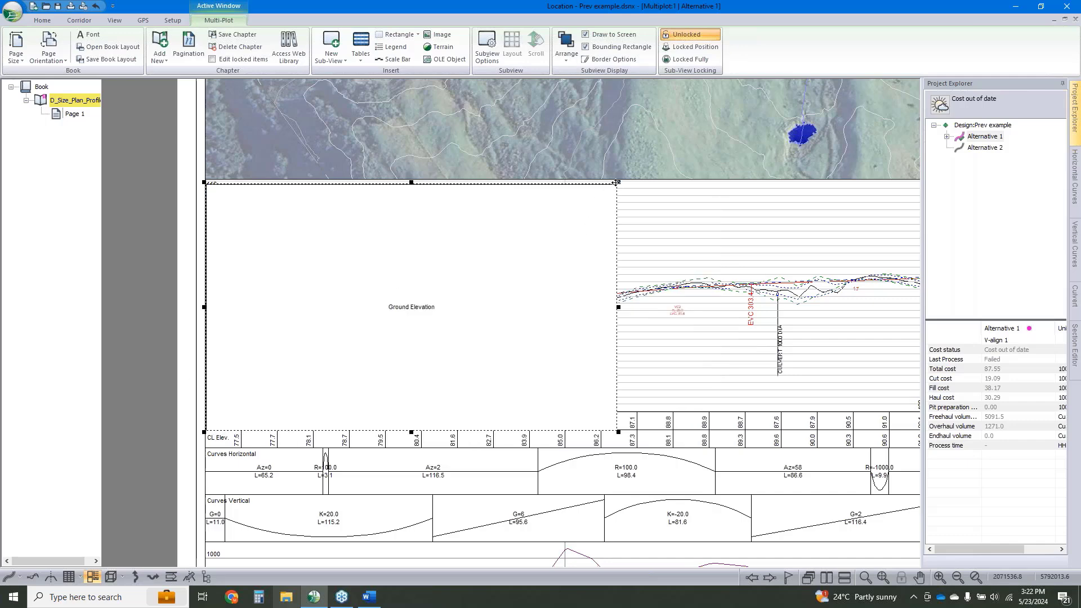
pyautogui.moveTo(618, 182); pyautogui.dragTo(267, 410)
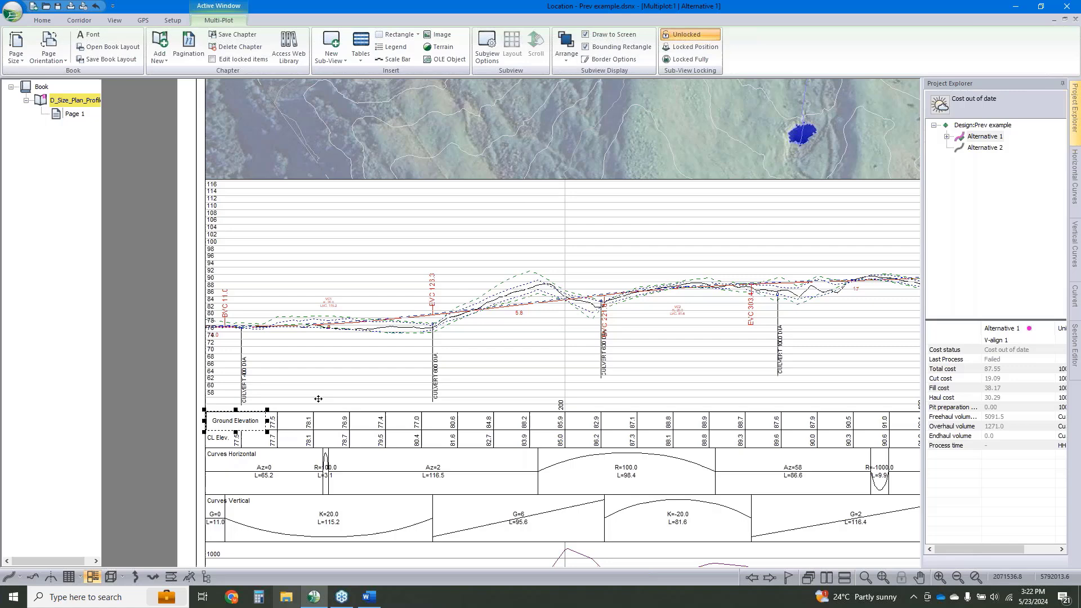
pyautogui.click(289, 415)
pyautogui.click(222, 421)
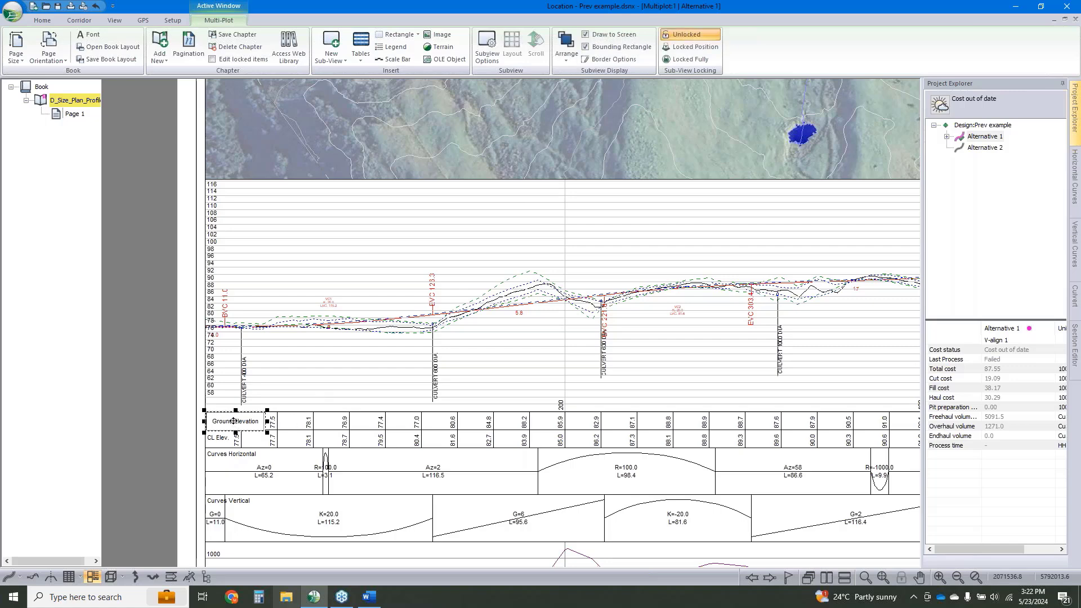
# Show the Multi-Plot snap grid with its spacing unit in inches, and align the Ground Elevation rectangle to it
pyautogui.click(182, 394)
pyautogui.doubleClick(184, 392)
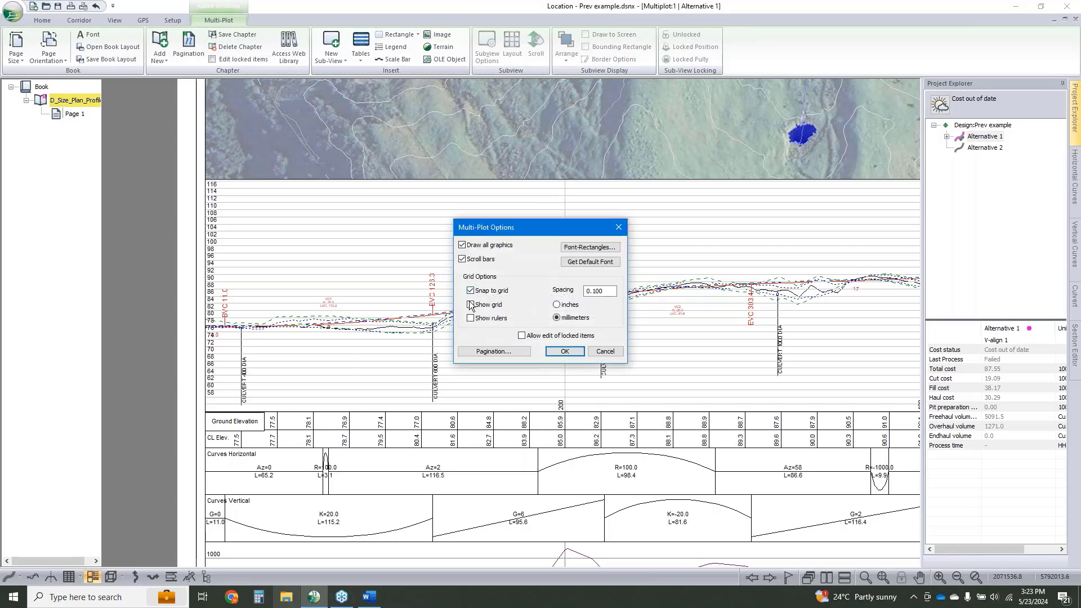
pyautogui.click(556, 305)
pyautogui.click(564, 352)
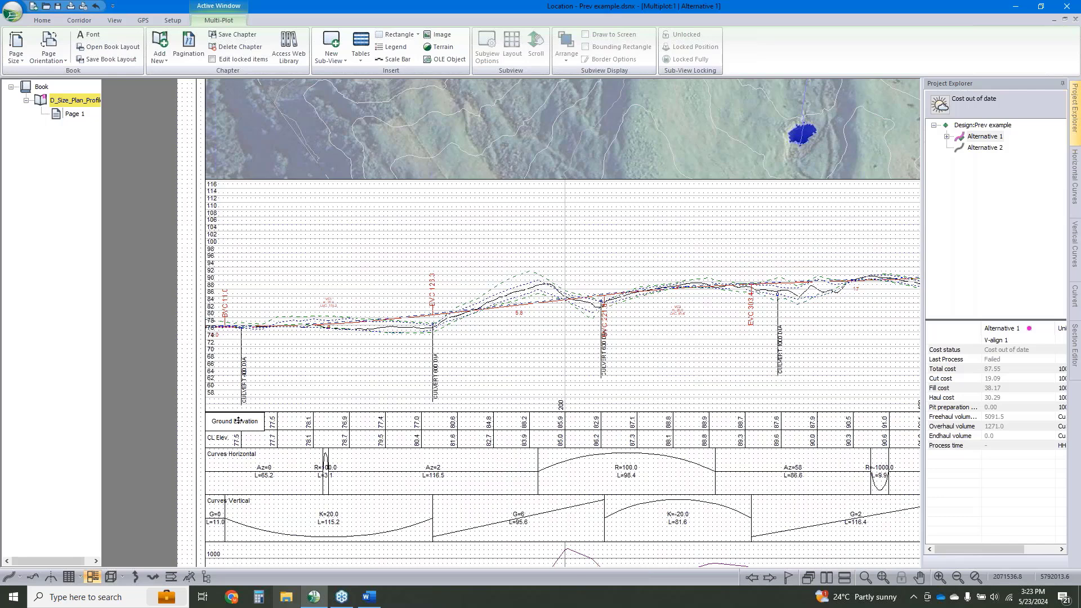
pyautogui.click(244, 424)
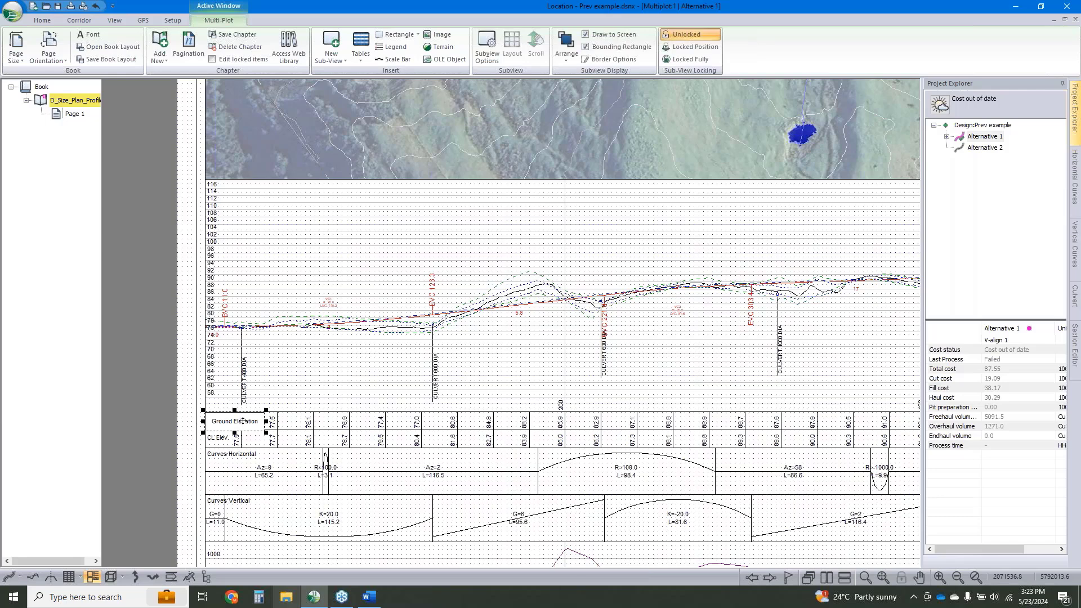
pyautogui.moveTo(242, 421); pyautogui.dragTo(240, 420)
# Copy the Ground Elevation rectangle and place the pasted copy over the "CL Elev." row label
pyautogui.rightClick(242, 421)
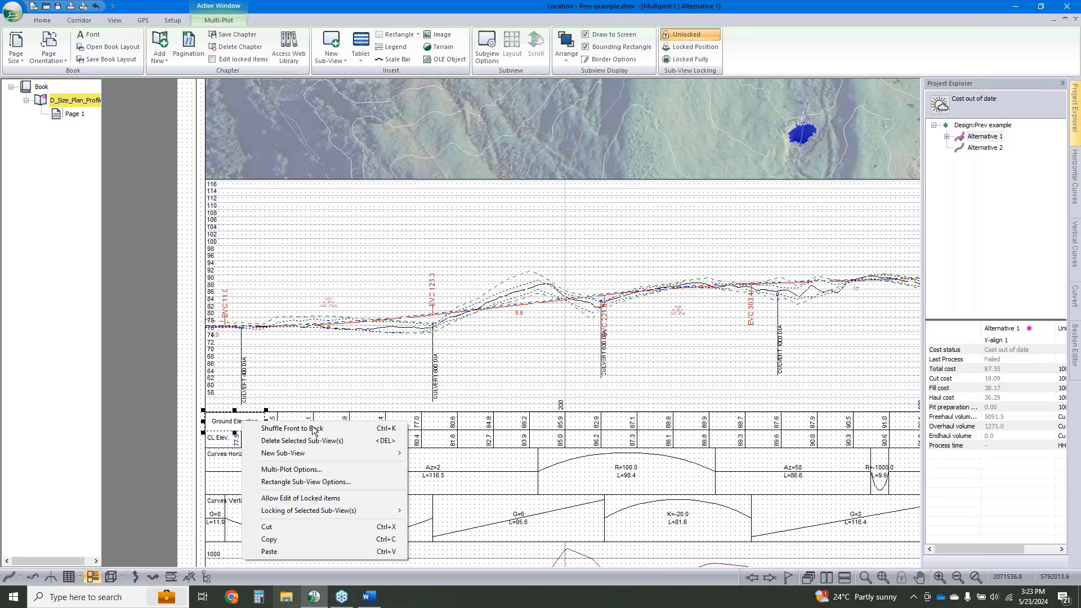
pyautogui.click(287, 536)
pyautogui.rightClick(174, 398)
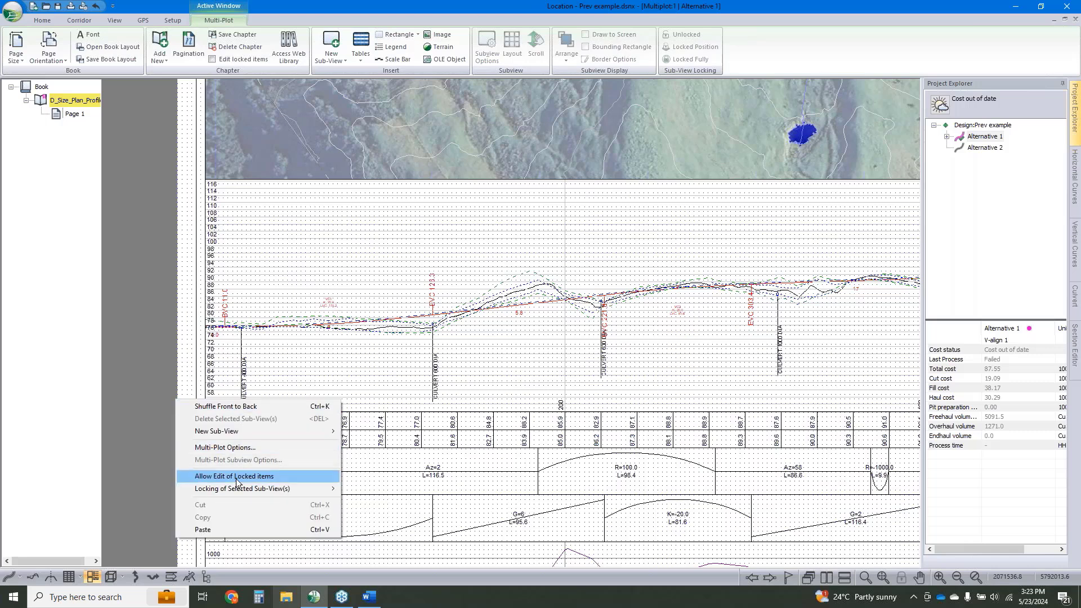
pyautogui.click(231, 528)
pyautogui.click(233, 432)
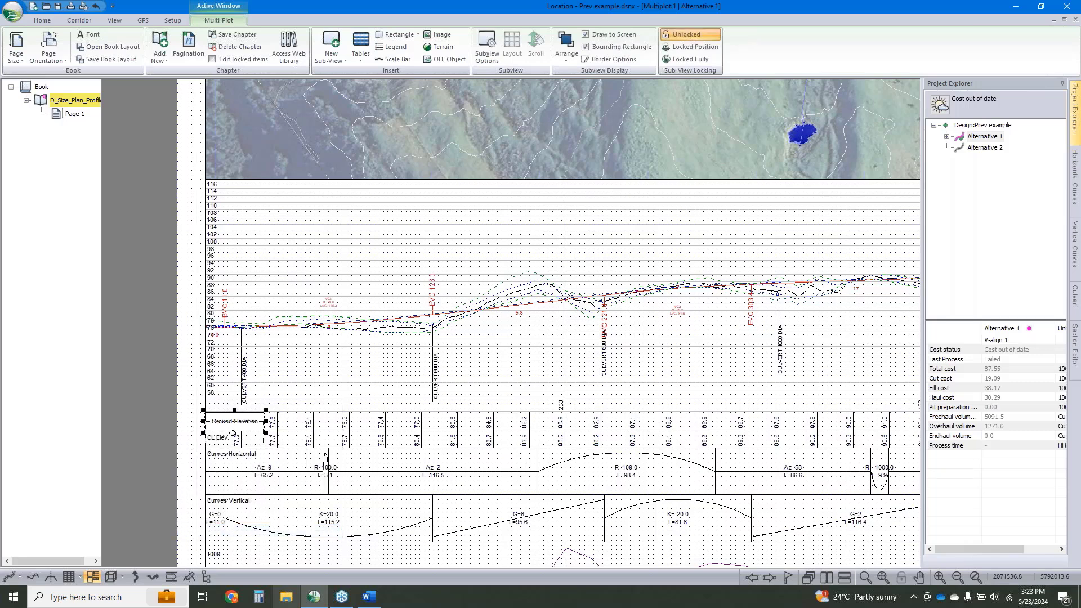
pyautogui.moveTo(234, 432); pyautogui.dragTo(236, 441)
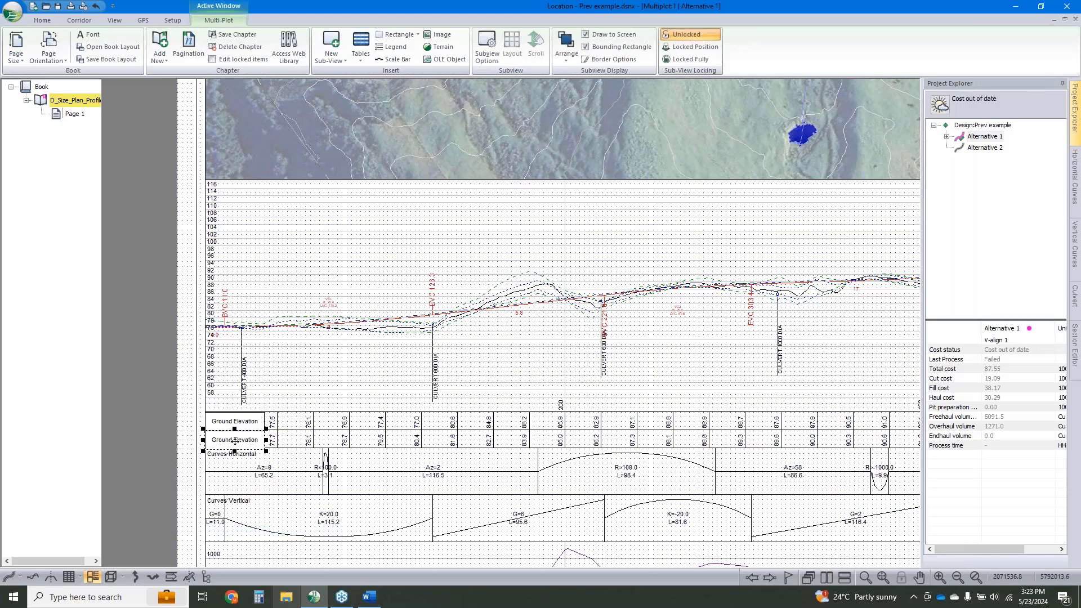
# Change the text of the copied rectangle to "CL Elevation"
pyautogui.doubleClick(236, 441)
pyautogui.click(486, 230)
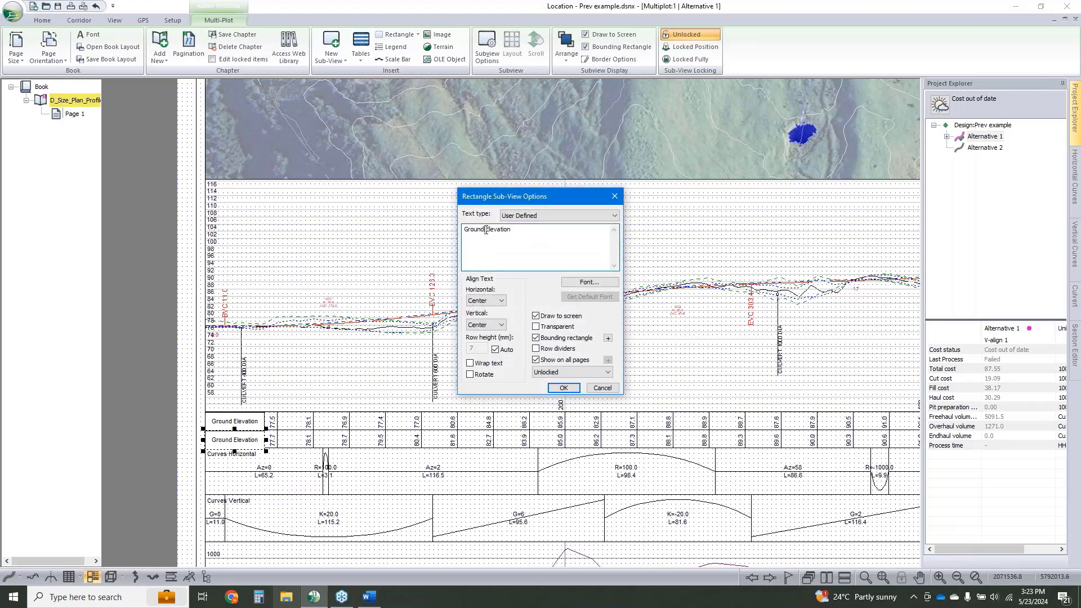
pyautogui.doubleClick(485, 230)
pyautogui.write('CL')
pyautogui.click(563, 388)
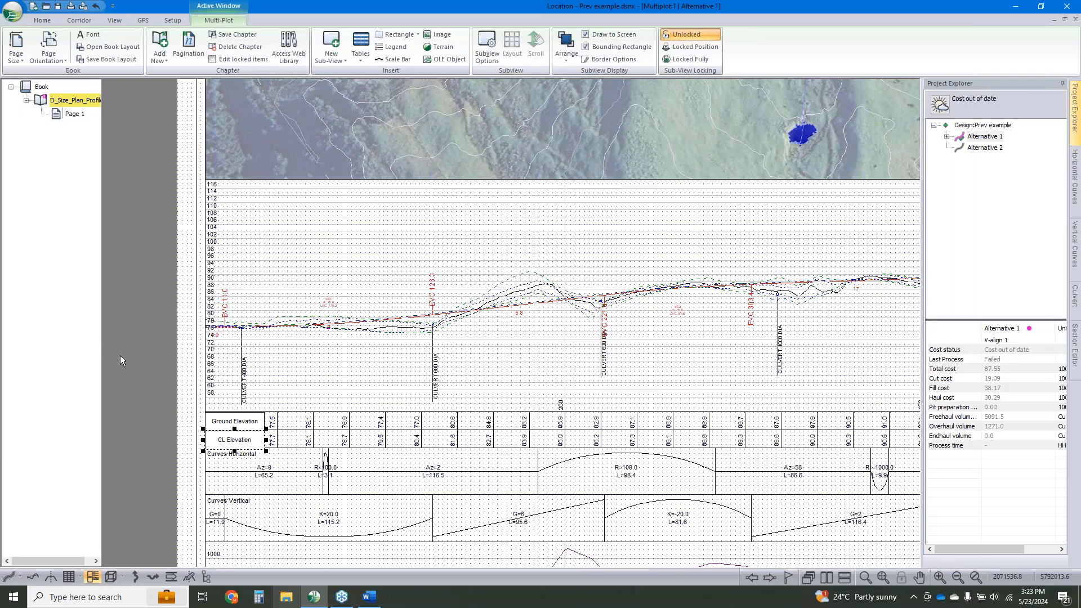
pyautogui.click(303, 451)
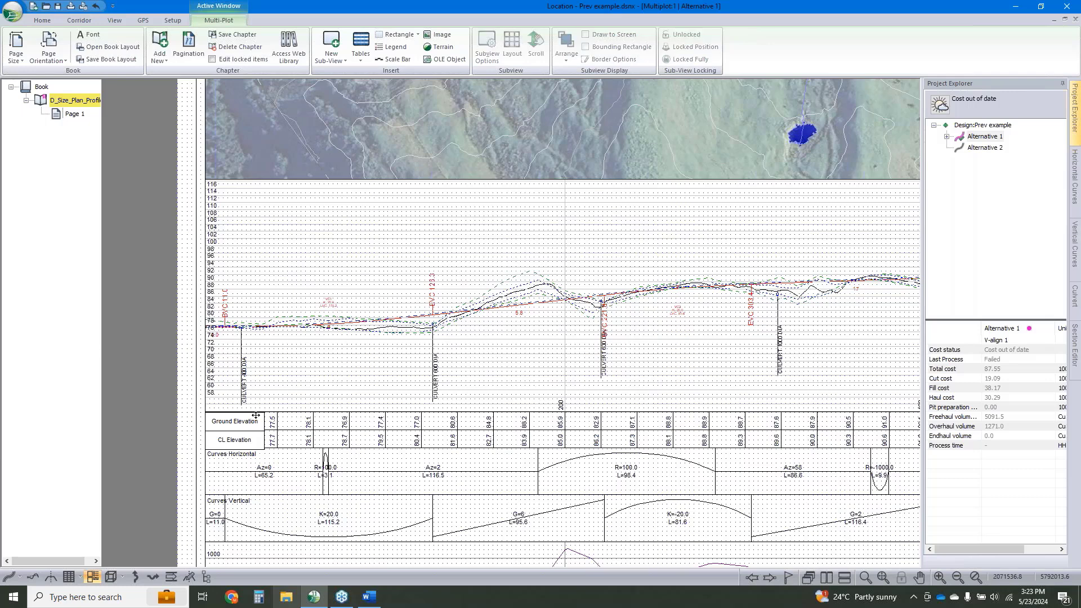
# Select all sub-views on the page and lock their position
pyautogui.moveTo(261, 451); pyautogui.dragTo(222, 396, button='middle')
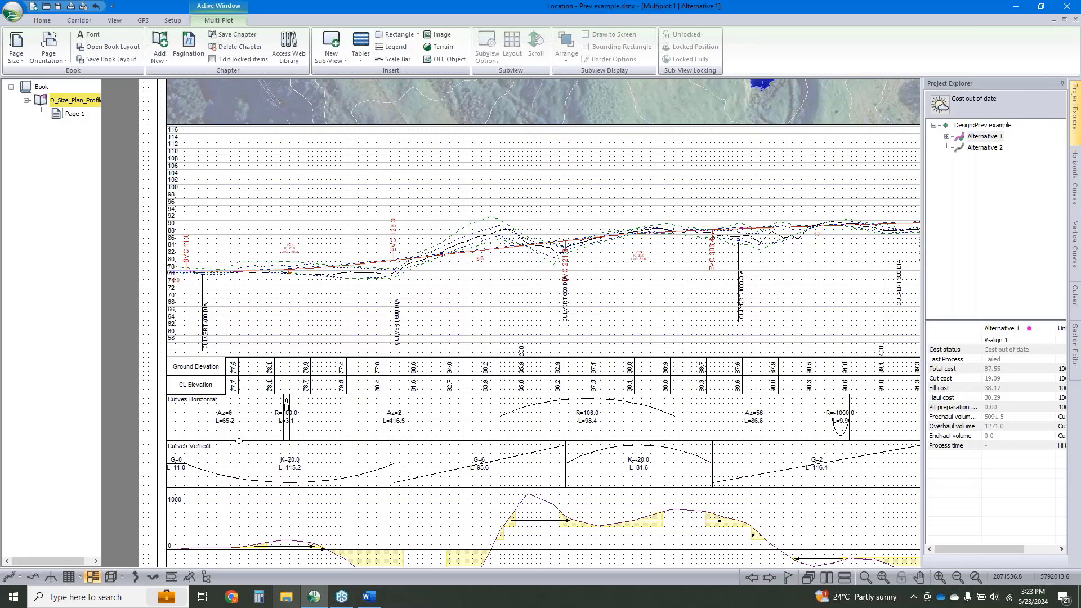
pyautogui.scroll(-8, 370, 500)
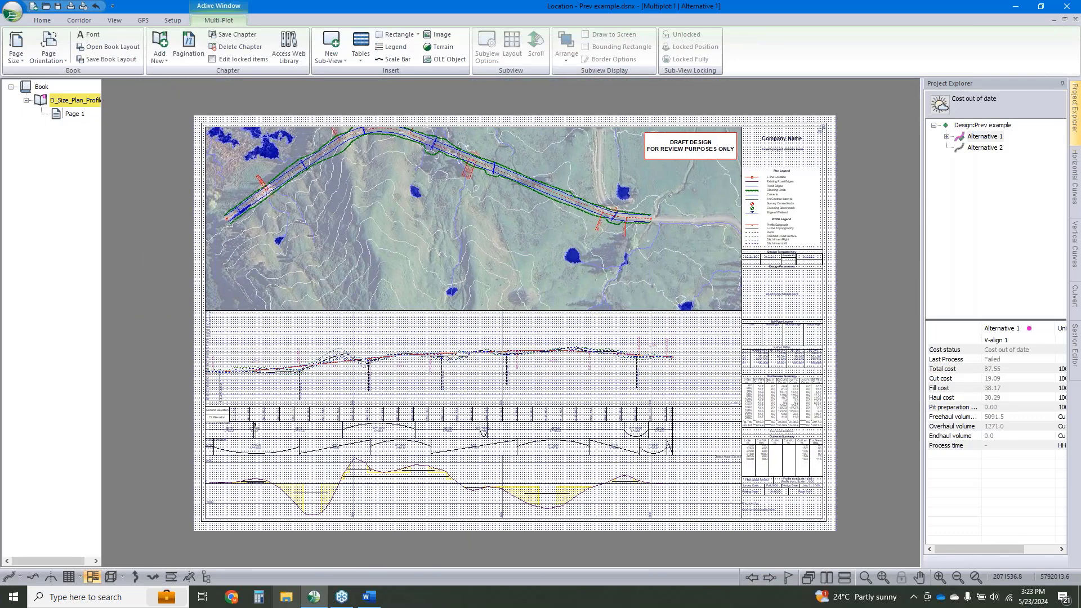
pyautogui.moveTo(370, 501); pyautogui.dragTo(304, 481, button='middle')
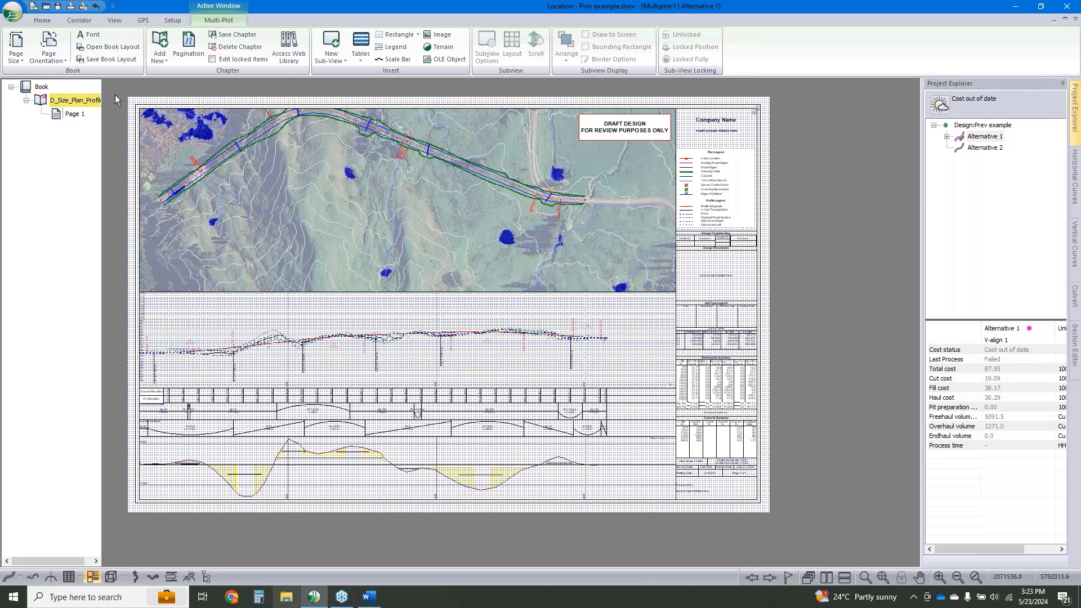
pyautogui.hotkey('ctrl', 'a')
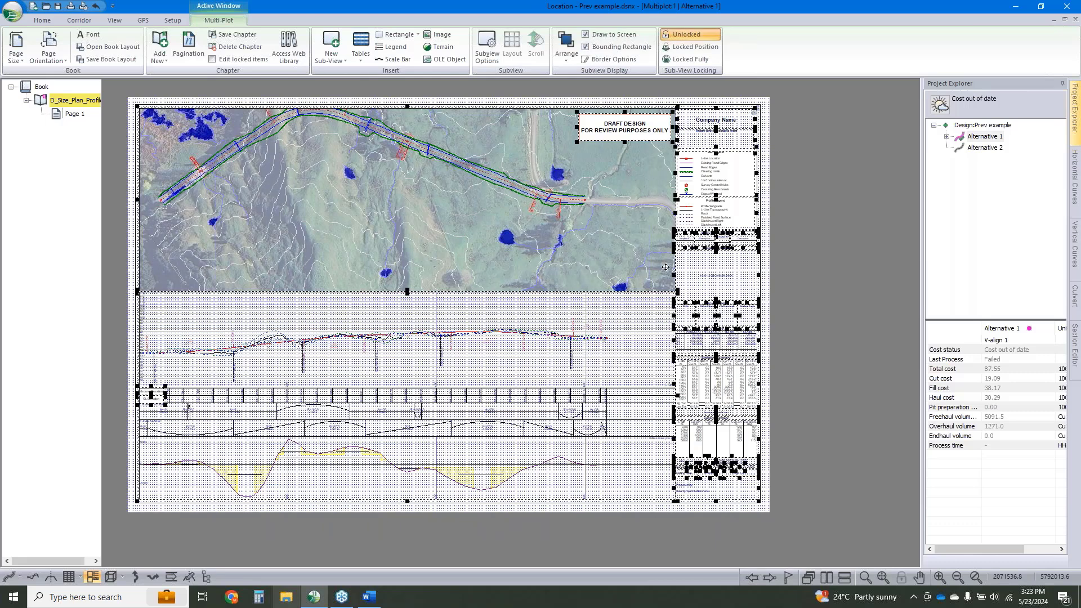
pyautogui.click(688, 52)
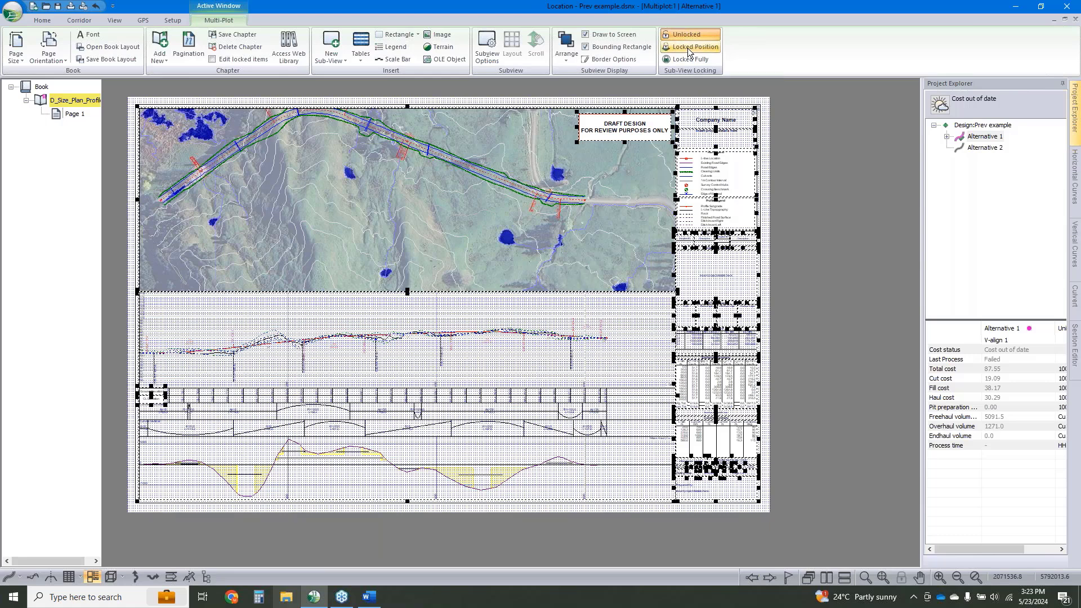
pyautogui.click(762, 266)
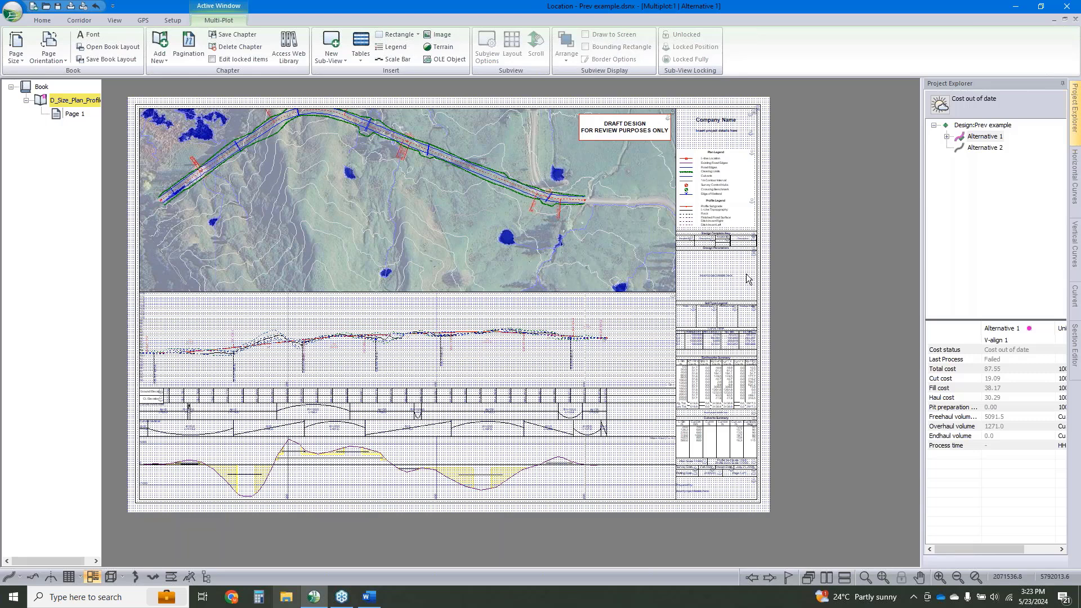
# Check the locking state of the Design Parameters details box
pyautogui.click(746, 274)
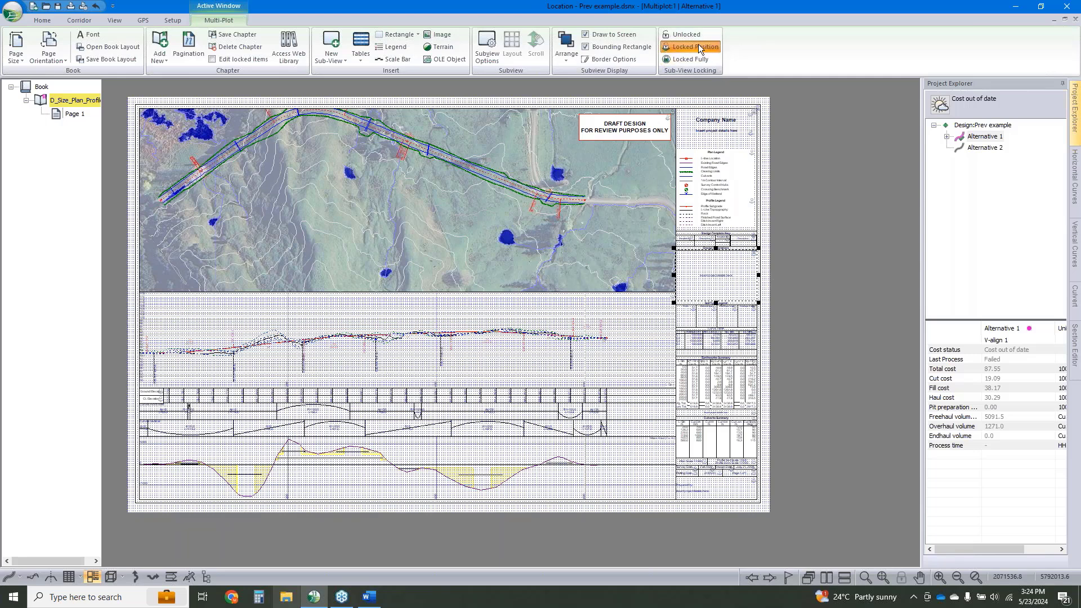
pyautogui.click(733, 276)
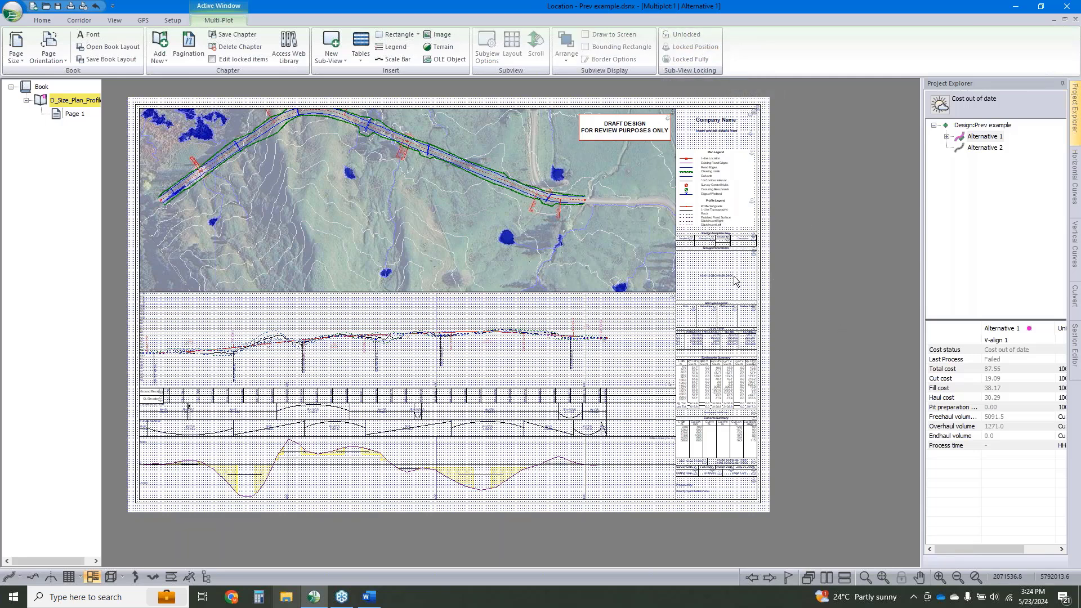
pyautogui.click(729, 283)
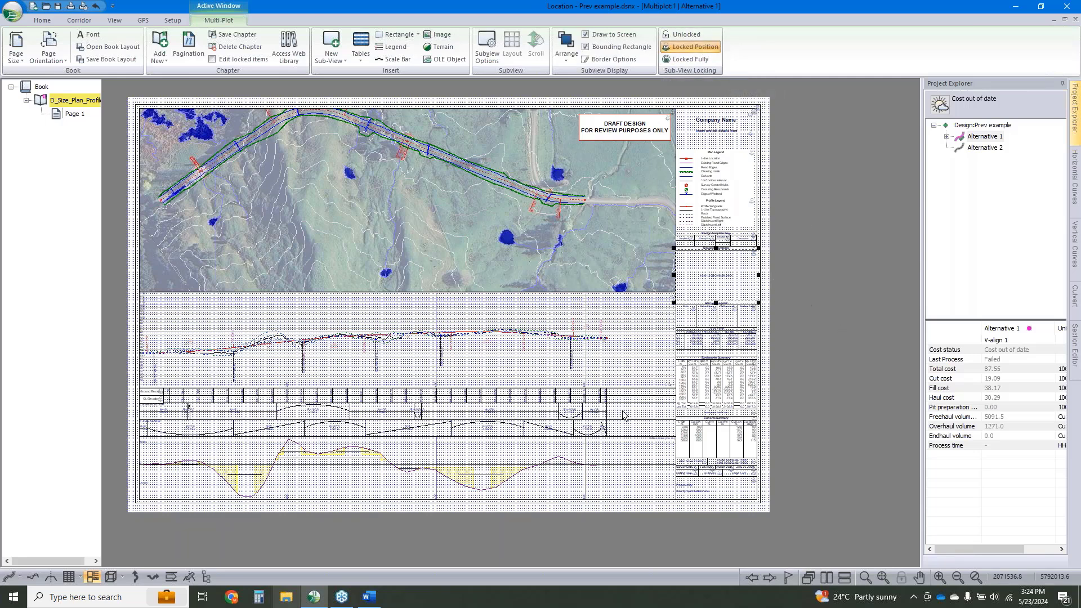
pyautogui.click(821, 542)
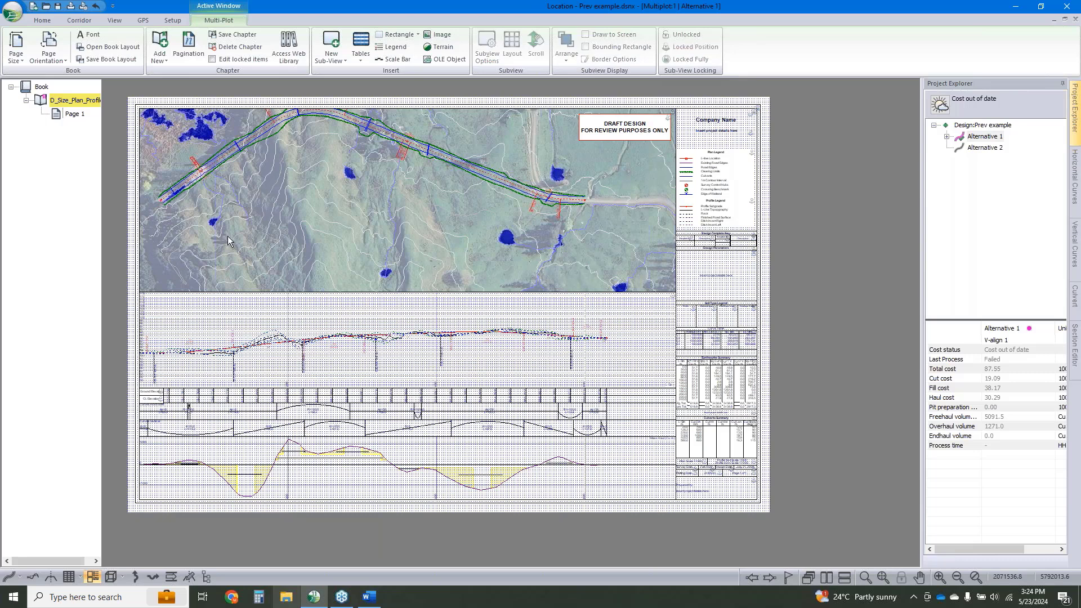
# Try allowing edits of locked items, turn that option off again, and inspect the lock icons on the title block tables
pyautogui.click(212, 59)
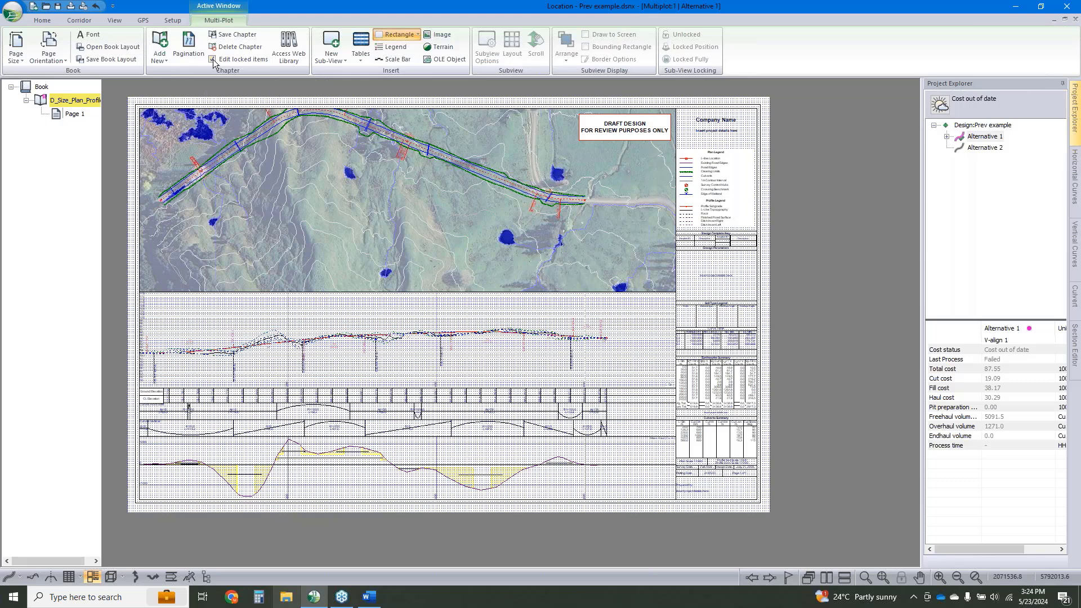
pyautogui.click(212, 60)
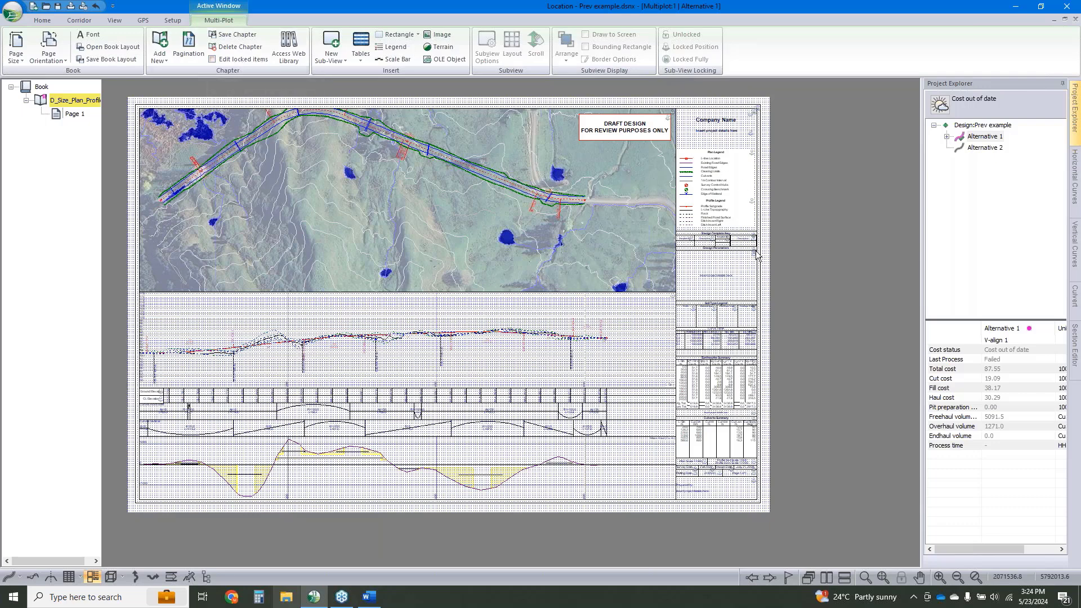
pyautogui.scroll(1, 756, 267)
pyautogui.scroll(2, 755, 268)
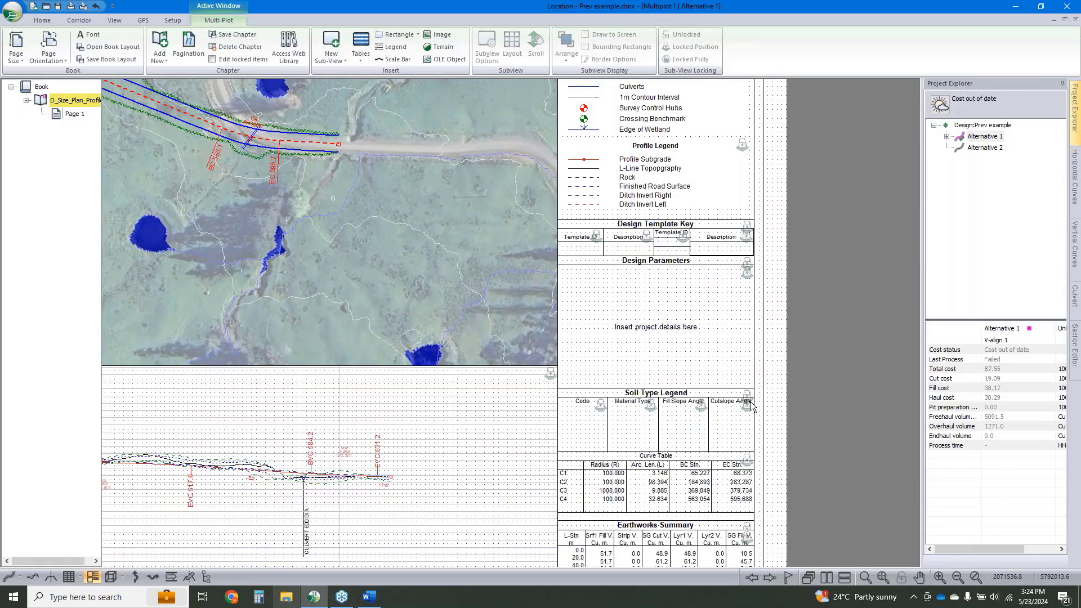
# Check the plan sub-view's display options, including the North Arrow setting, and close them without changes
pyautogui.scroll(-3, 770, 416)
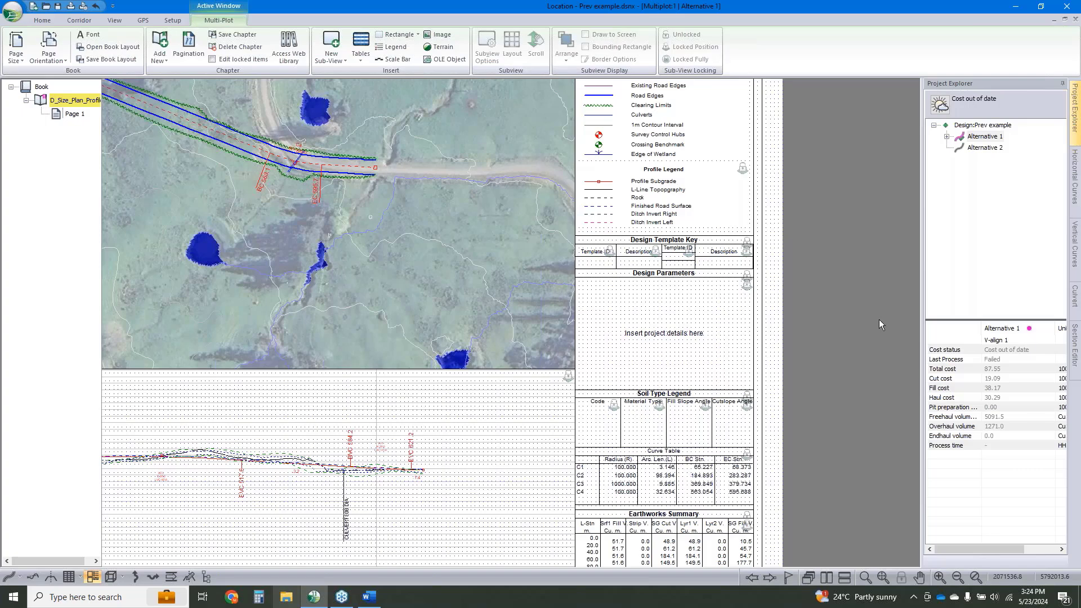
pyautogui.scroll(-3, 728, 417)
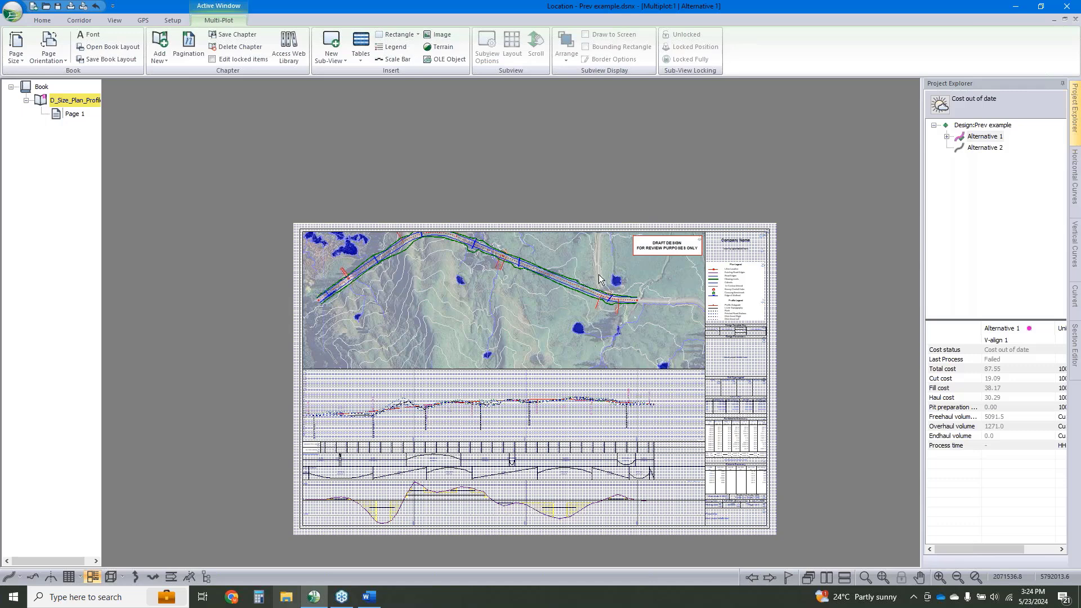
pyautogui.doubleClick(661, 294)
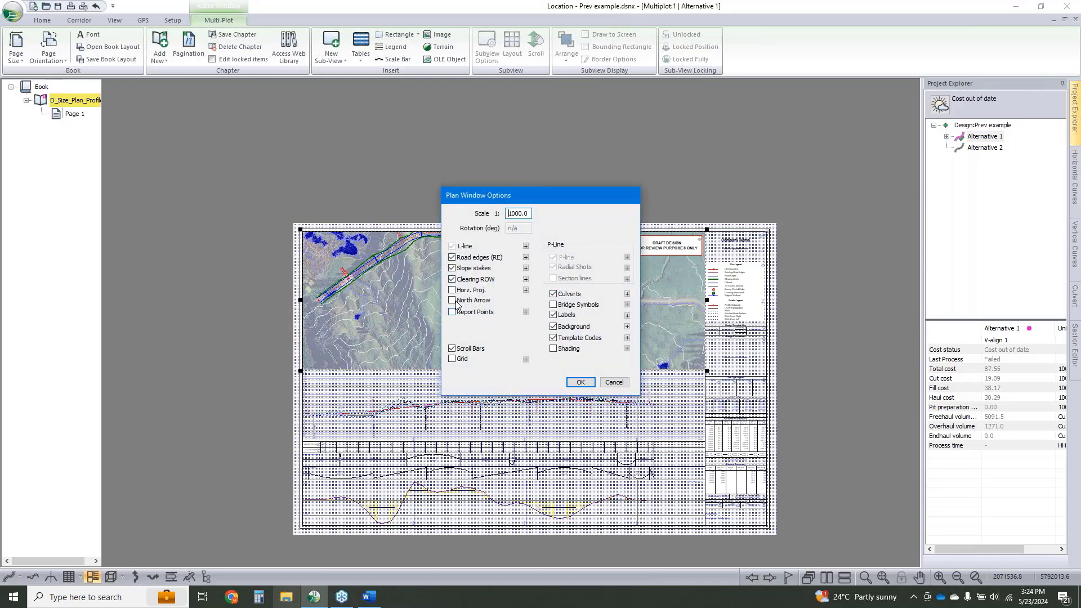
pyautogui.click(573, 384)
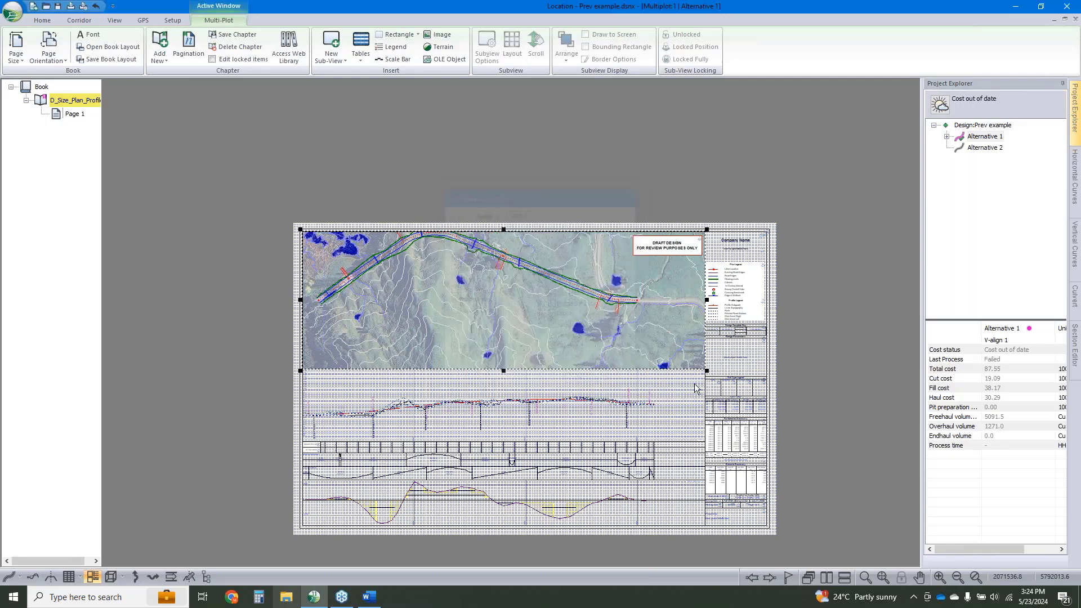
pyautogui.click(832, 307)
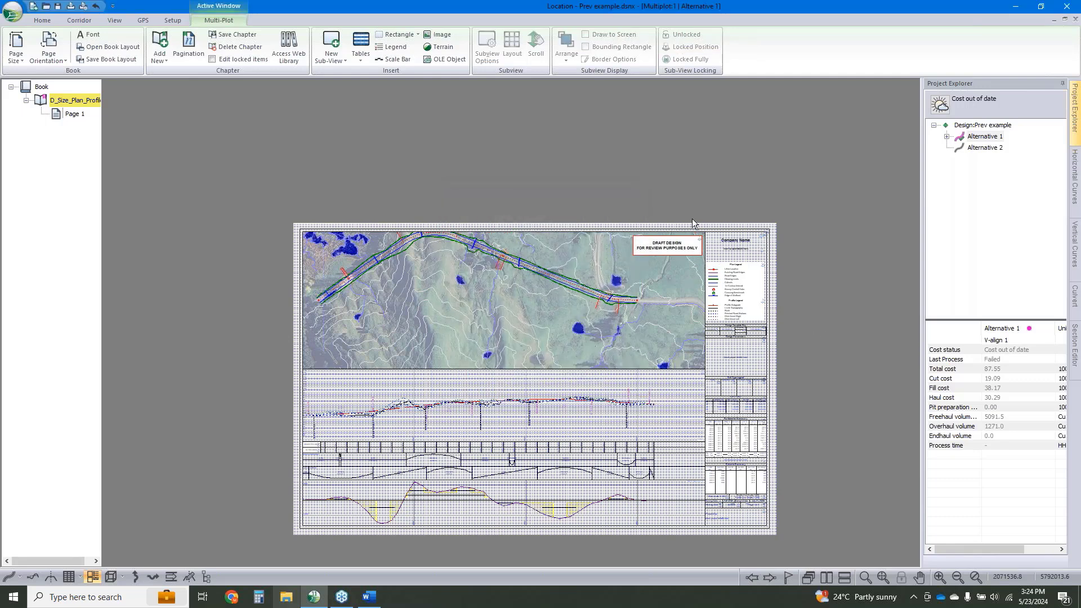
# Reposition the "DRAFT DESIGN FOR REVIEW PURPOSES ONLY" box slightly within the plan view's upper-right corner
pyautogui.click(678, 252)
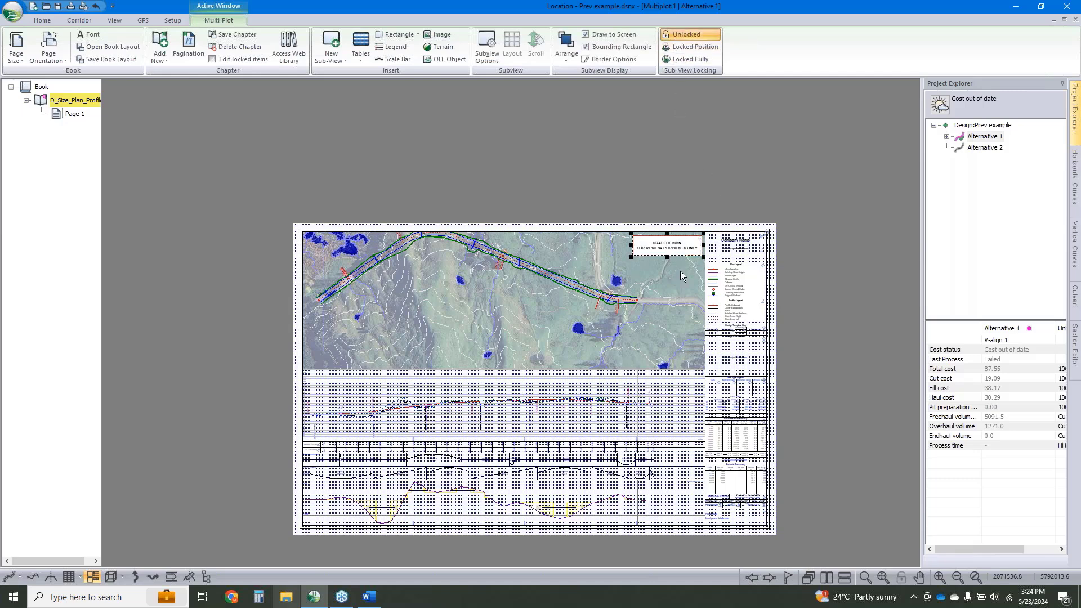
pyautogui.moveTo(682, 271); pyautogui.dragTo(682, 240)
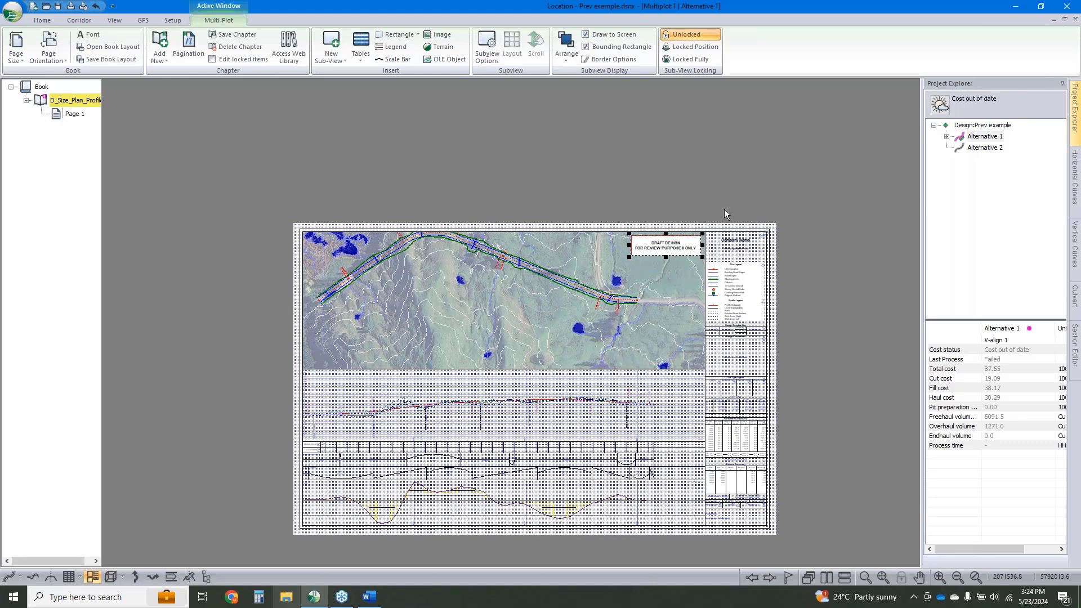
# Review the Plan Window Options of the plan sub-view once more and leave them as they are
pyautogui.click(608, 323)
pyautogui.doubleClick(607, 322)
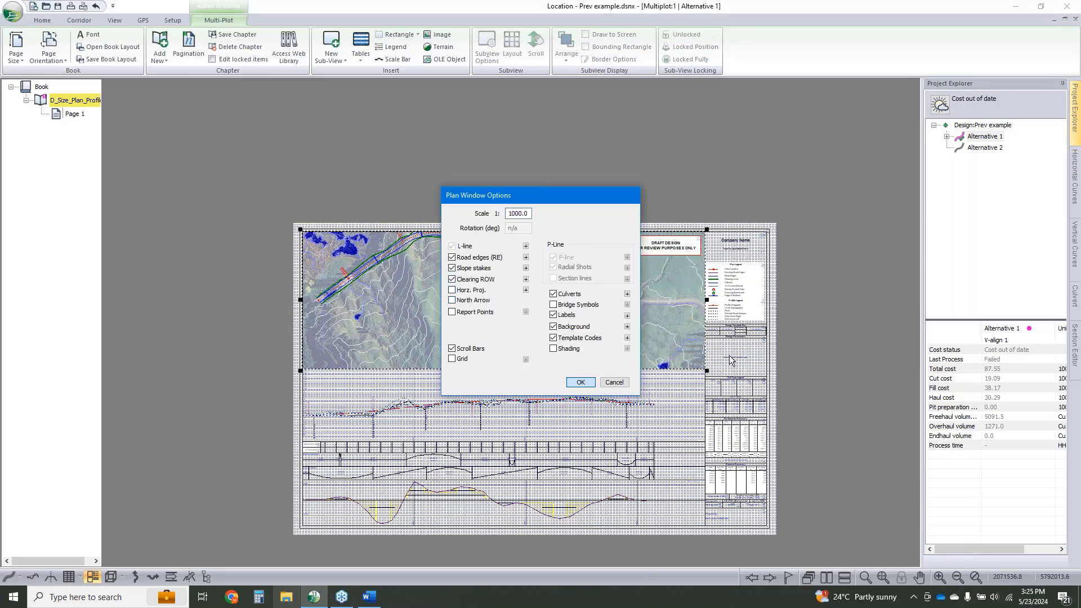
pyautogui.click(580, 381)
pyautogui.click(822, 304)
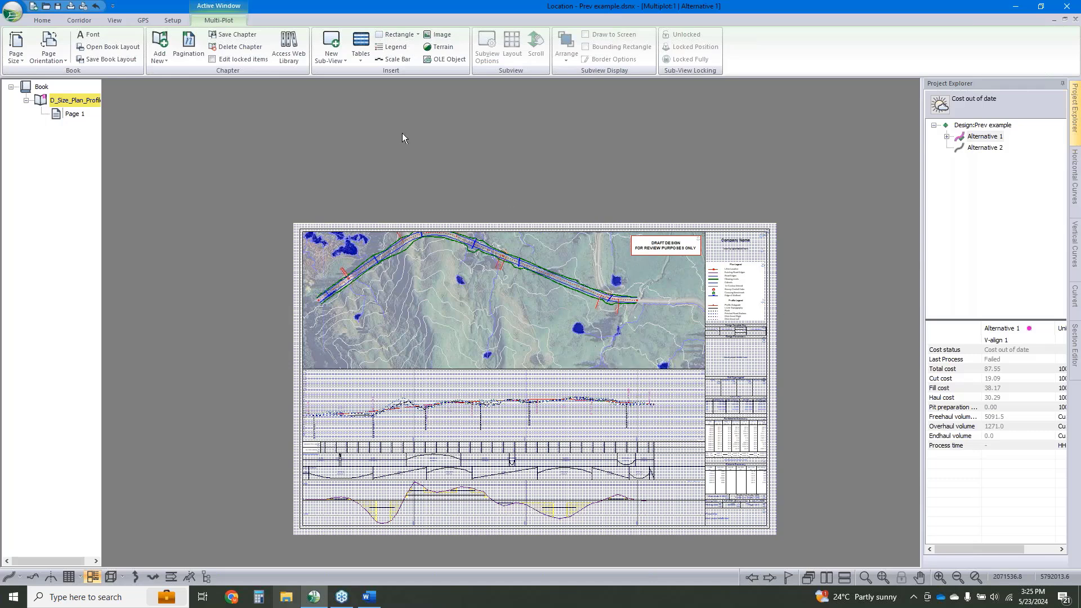
# Insert a terrain sub-view using NORTH1.terx from the samplesV10 Library folder and set it to rotate with the plan sub-view
pyautogui.click(434, 46)
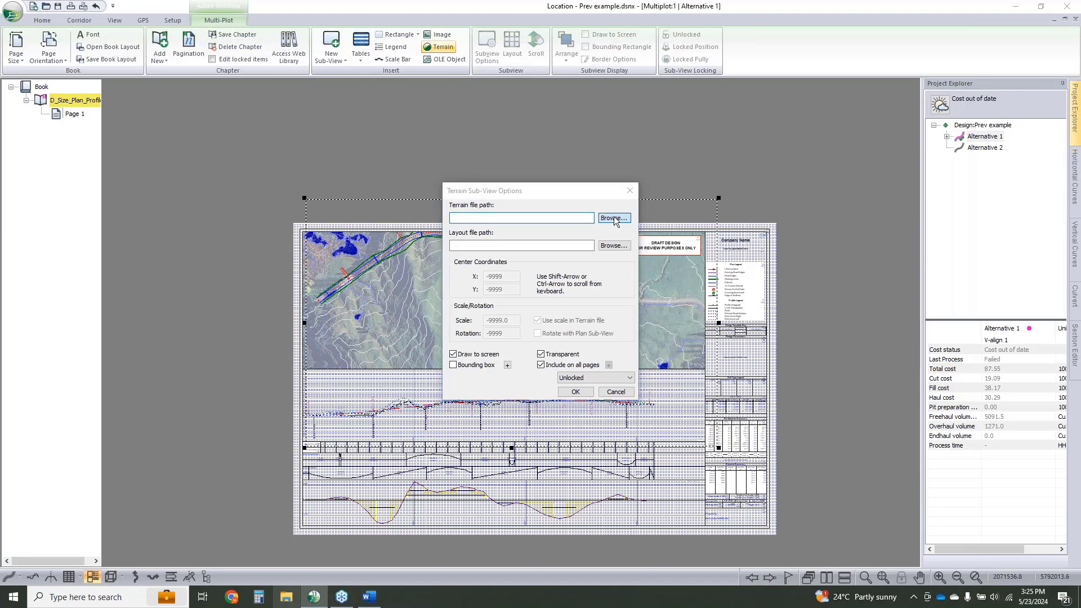
pyautogui.click(614, 218)
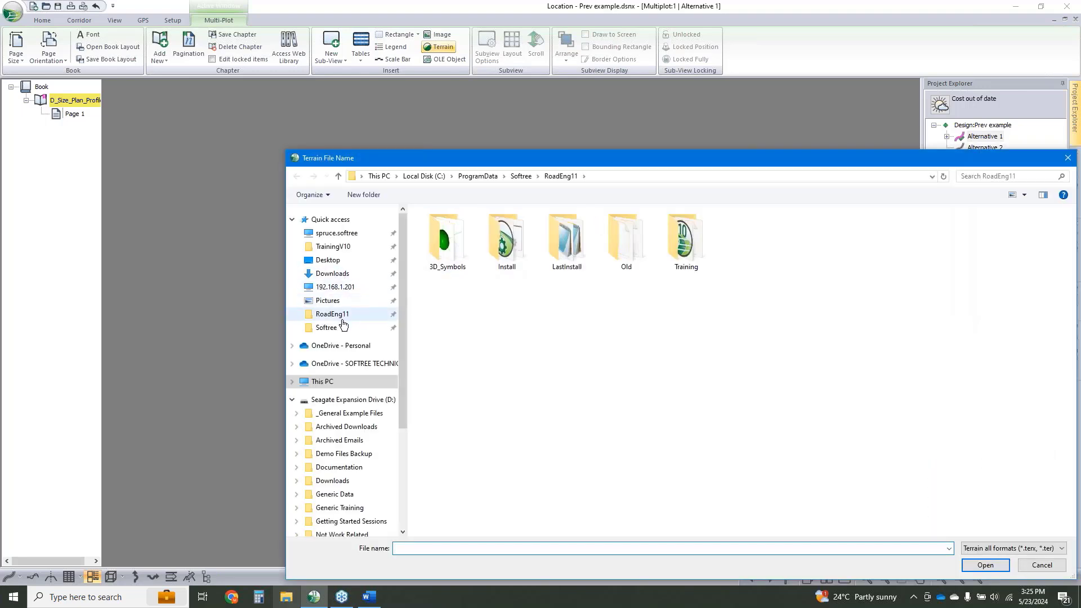
pyautogui.click(332, 327)
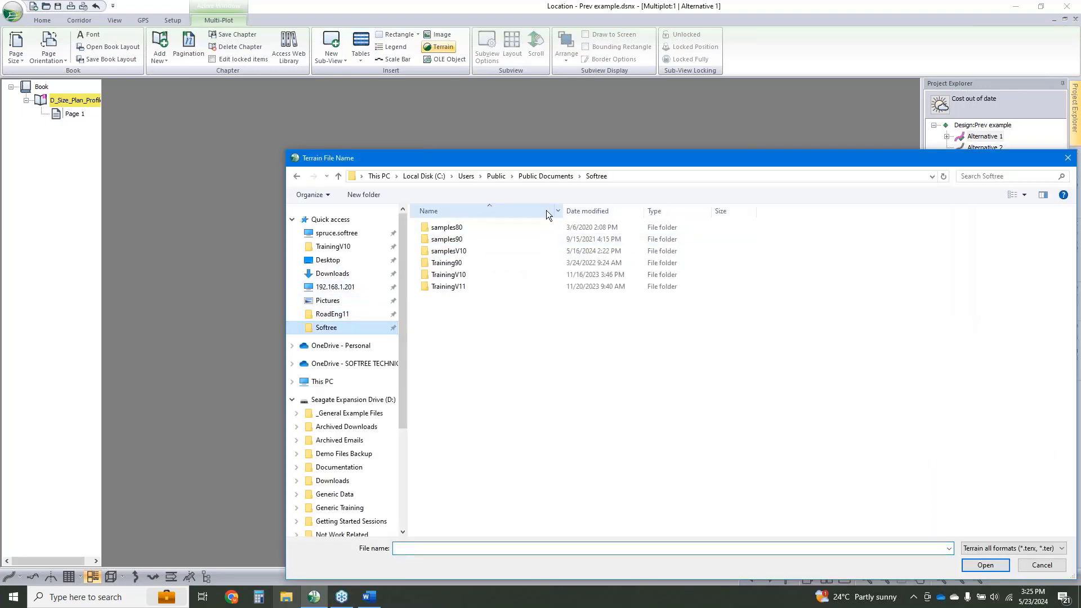
pyautogui.doubleClick(454, 250)
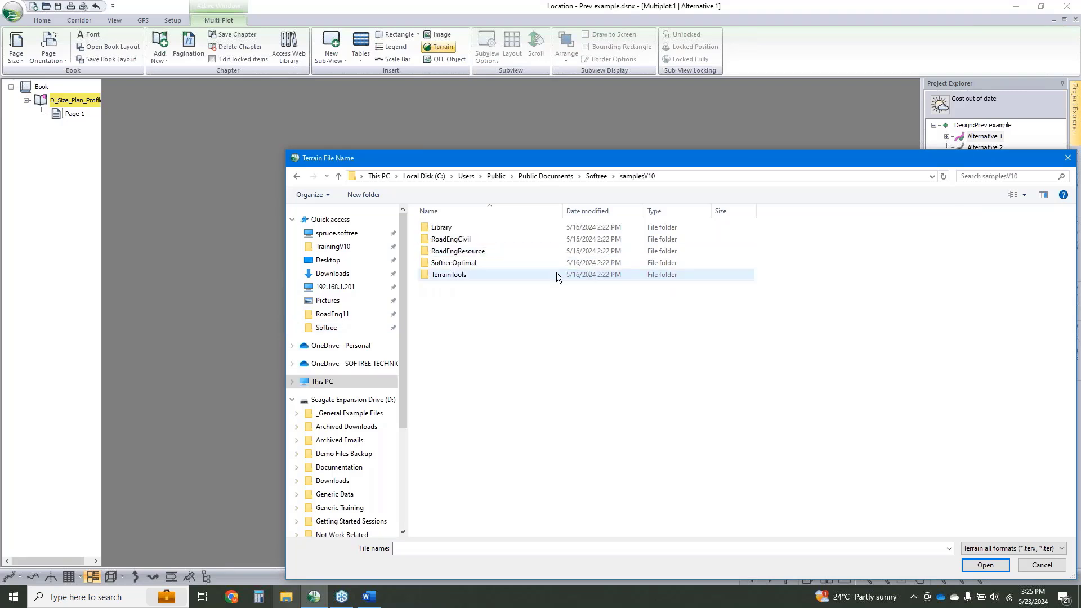
pyautogui.doubleClick(463, 226)
pyautogui.click(474, 262)
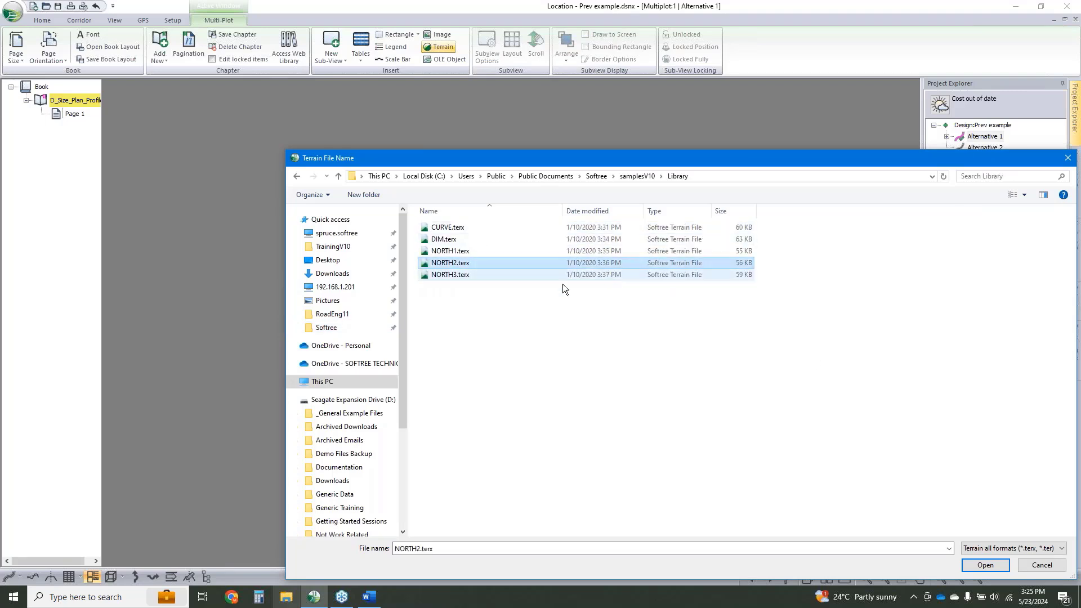
pyautogui.click(530, 251)
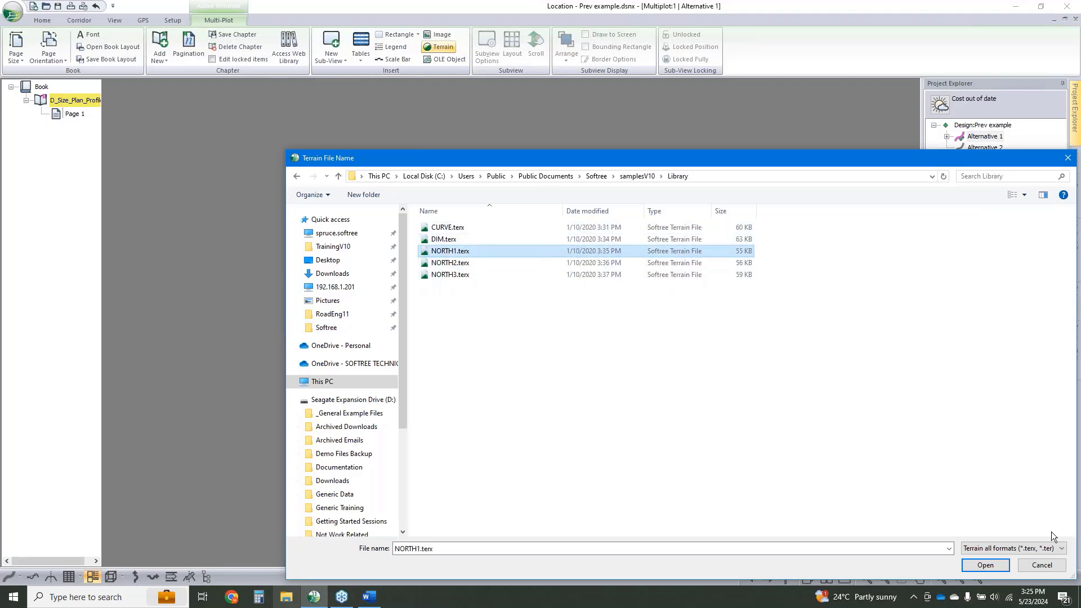
pyautogui.click(984, 564)
pyautogui.click(574, 391)
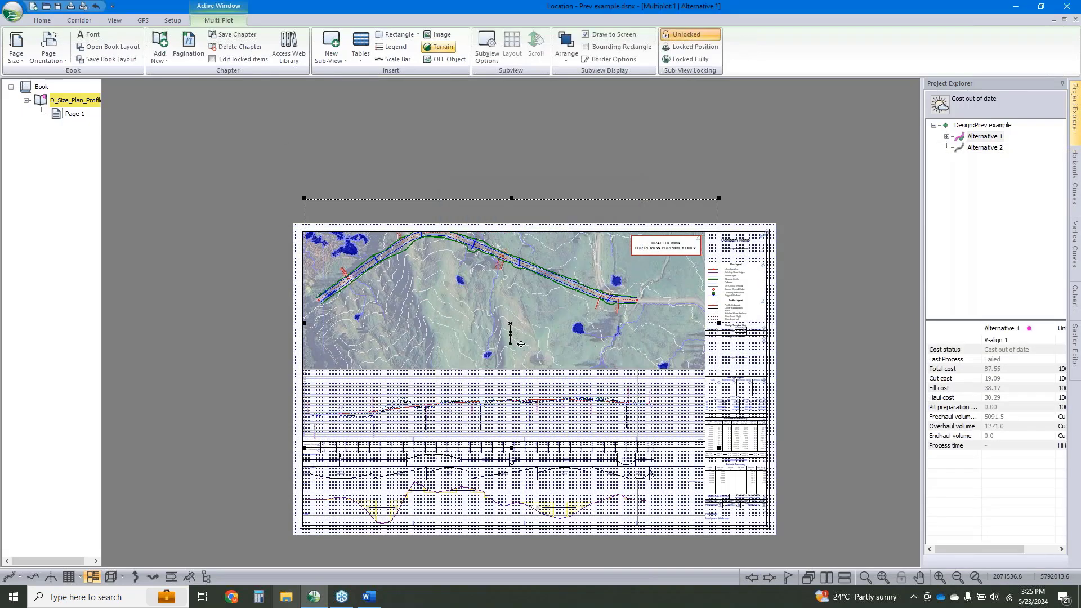
pyautogui.doubleClick(408, 211)
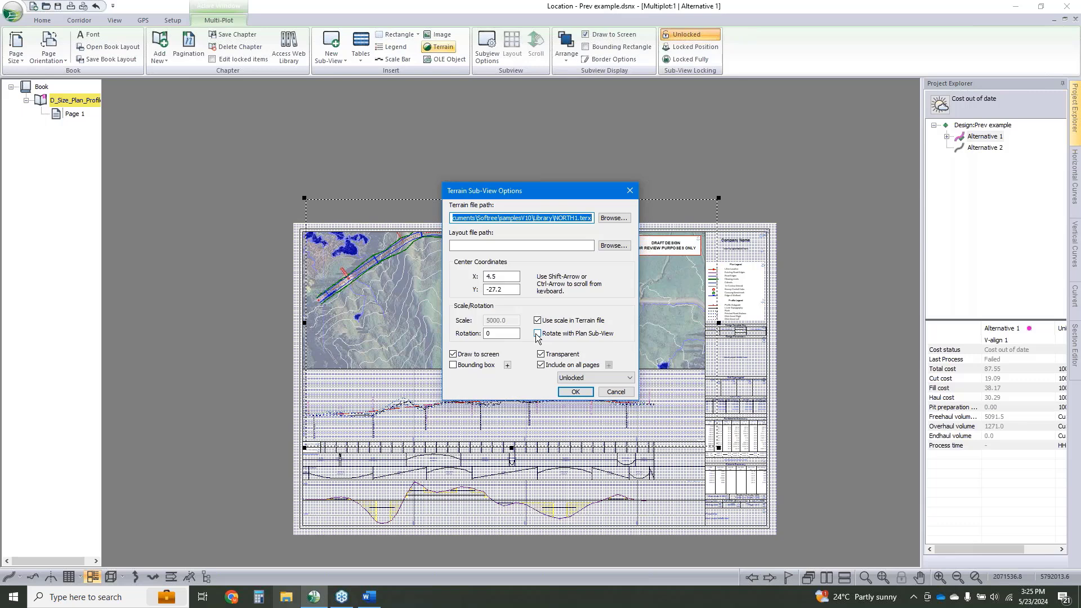
pyautogui.click(575, 391)
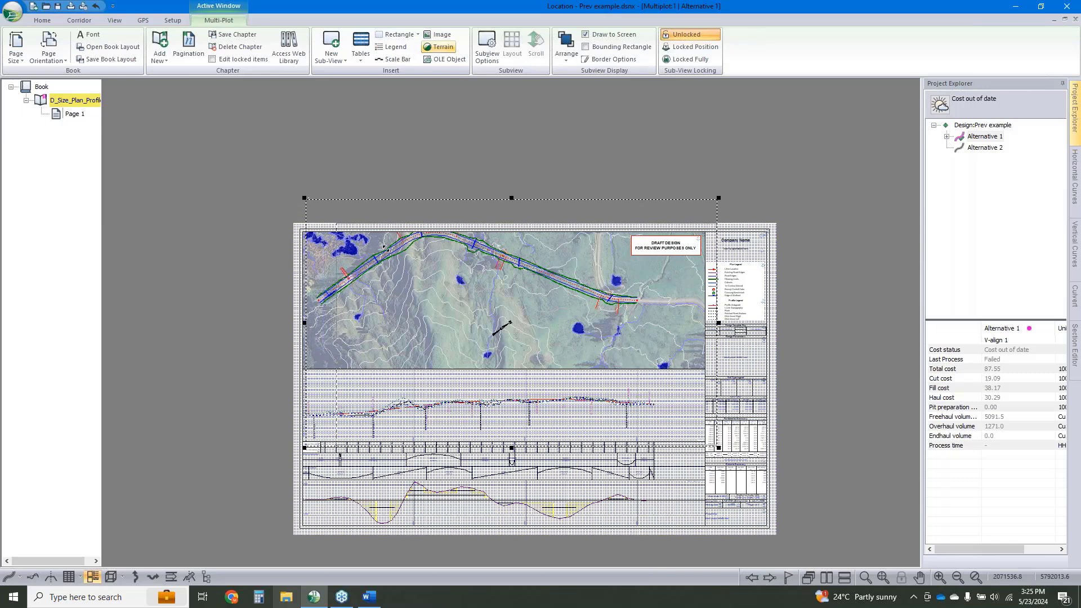
# Shrink the north arrow's terrain sub-view to a small box and place it in the plan view's upper-left corner
pyautogui.click(684, 422)
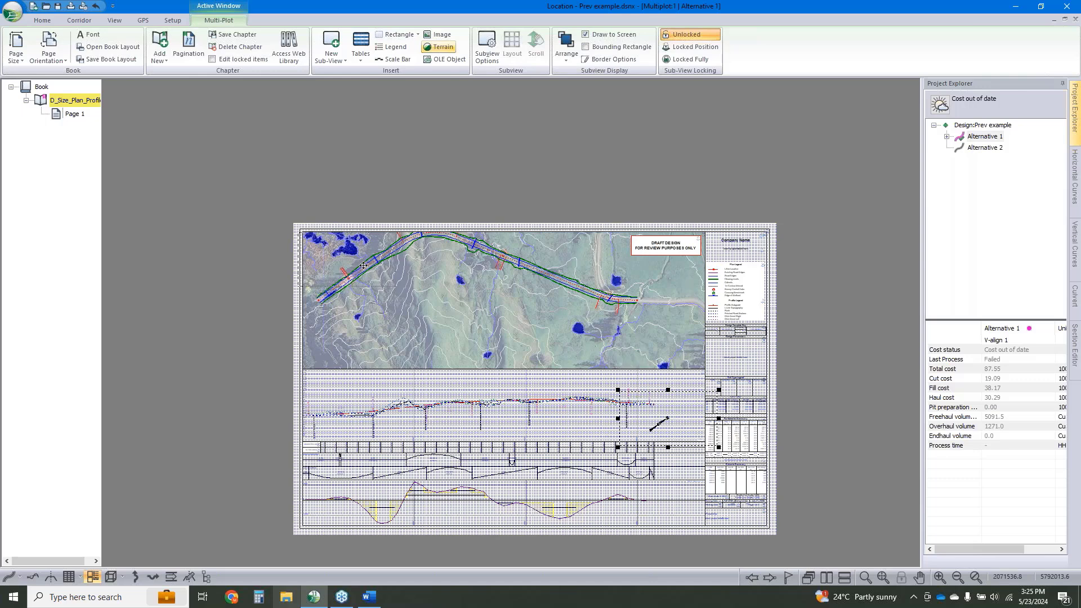
pyautogui.moveTo(363, 265); pyautogui.dragTo(403, 292)
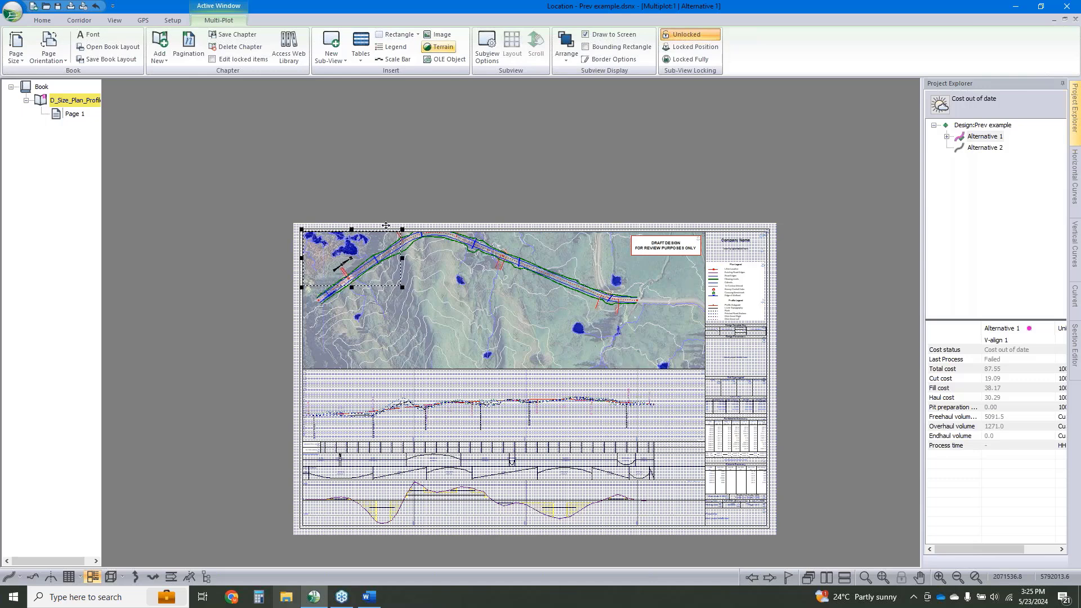
pyautogui.press('Delete')
pyautogui.click(401, 284)
pyautogui.press('Delete')
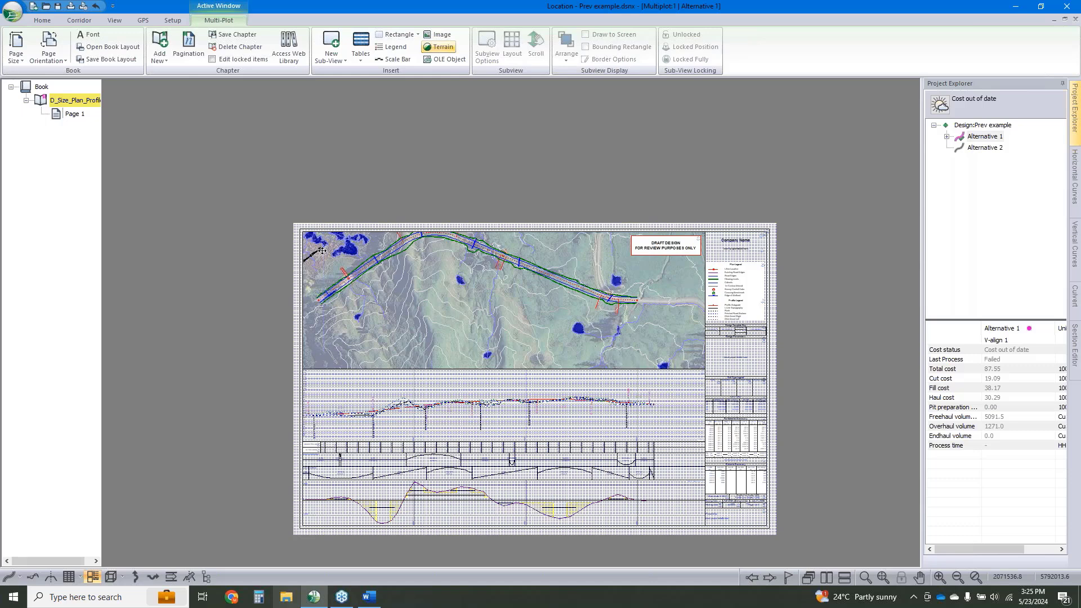
pyautogui.click(322, 250)
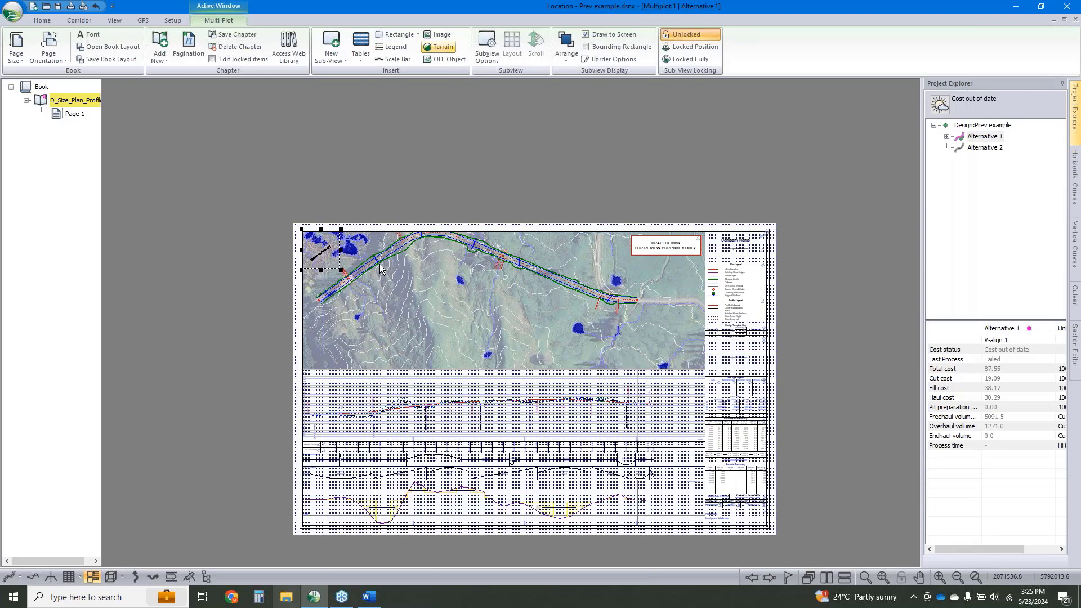
pyautogui.click(301, 156)
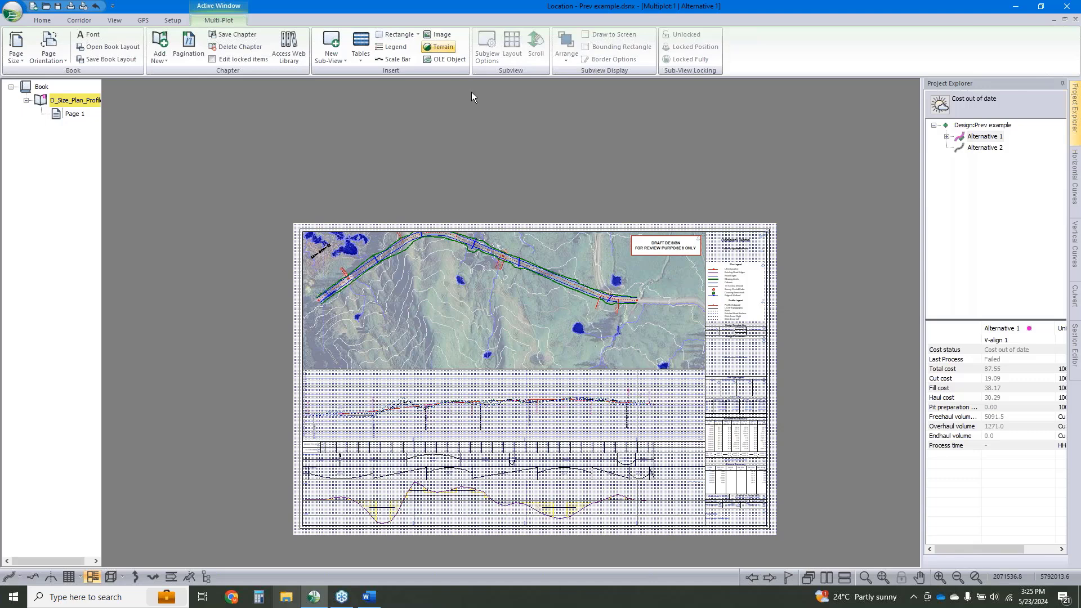
# Open the web library of chapters available for the current page size
pyautogui.click(284, 55)
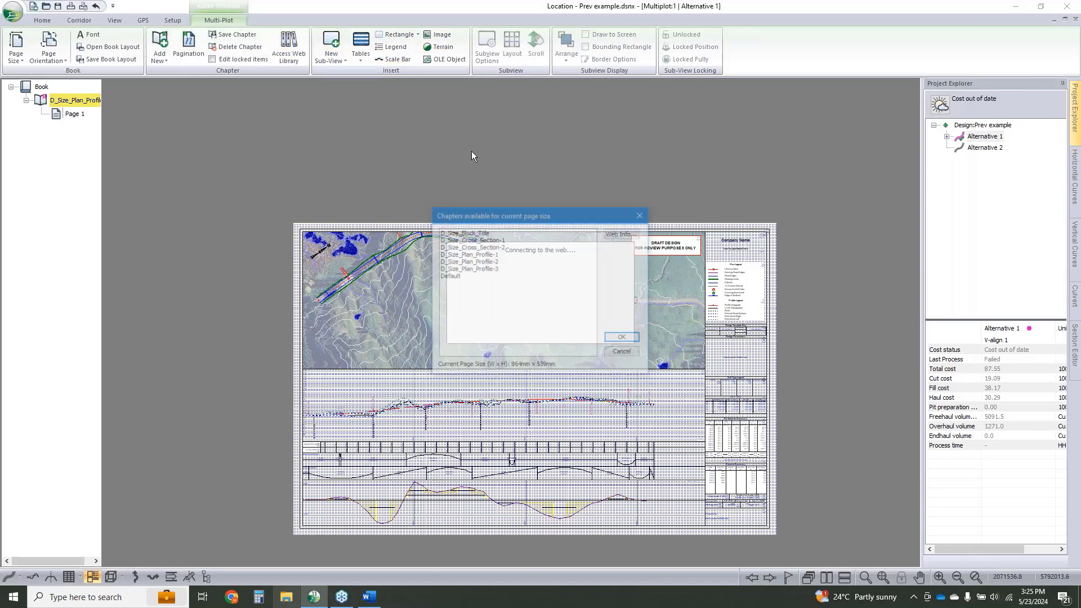
pyautogui.click(487, 248)
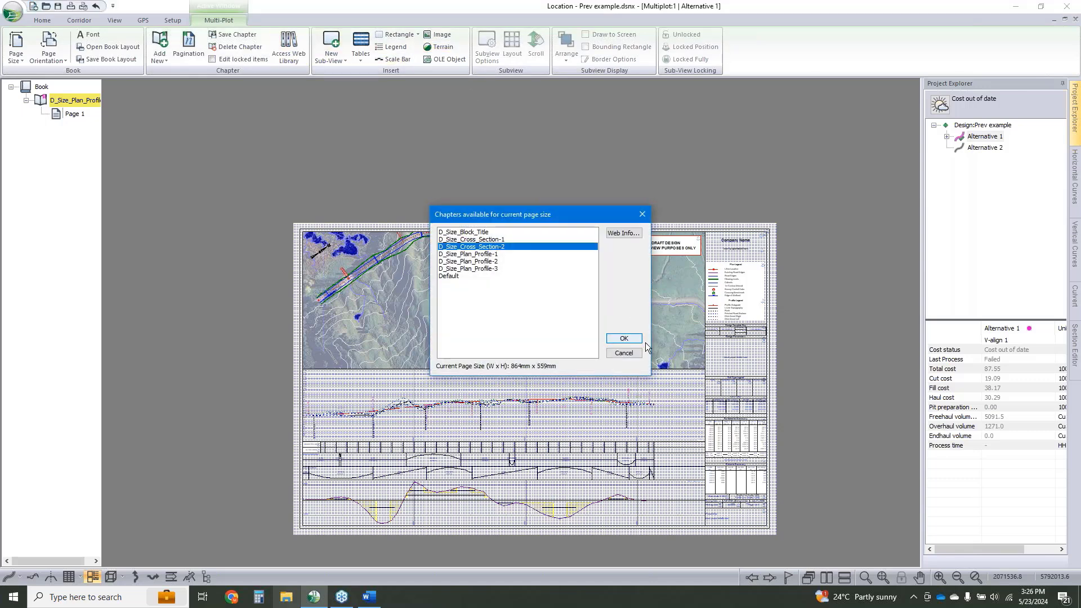
pyautogui.click(633, 357)
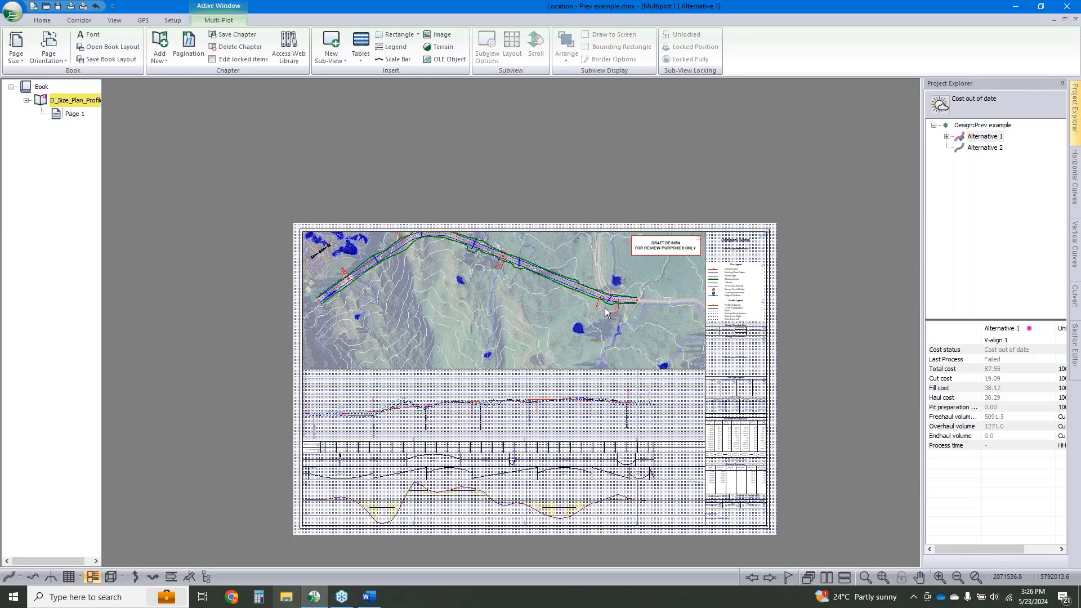
pyautogui.scroll(1, 605, 311)
pyautogui.scroll(3, 605, 312)
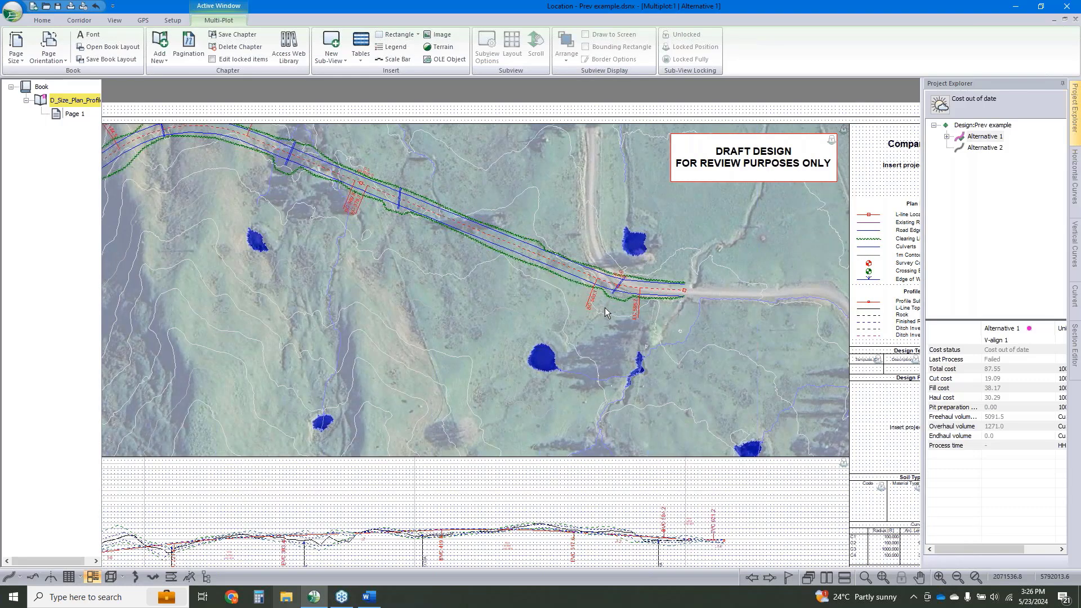
pyautogui.doubleClick(604, 307)
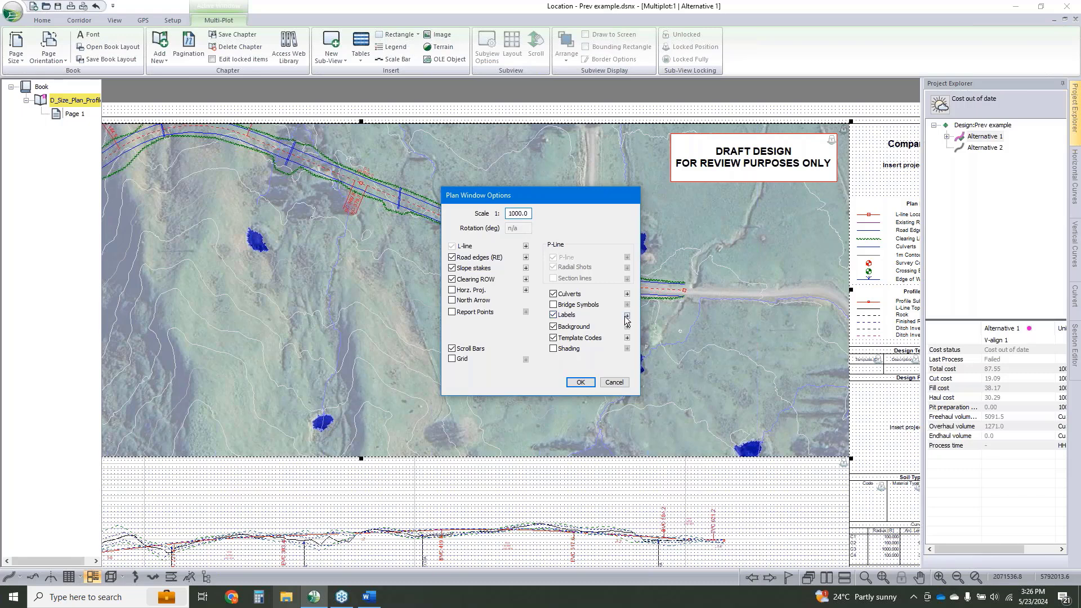
pyautogui.click(614, 382)
# Change the vertical text offset of the BC/EC labels in the plan sub-view and apply it
pyautogui.moveTo(356, 219); pyautogui.dragTo(408, 252, button='middle')
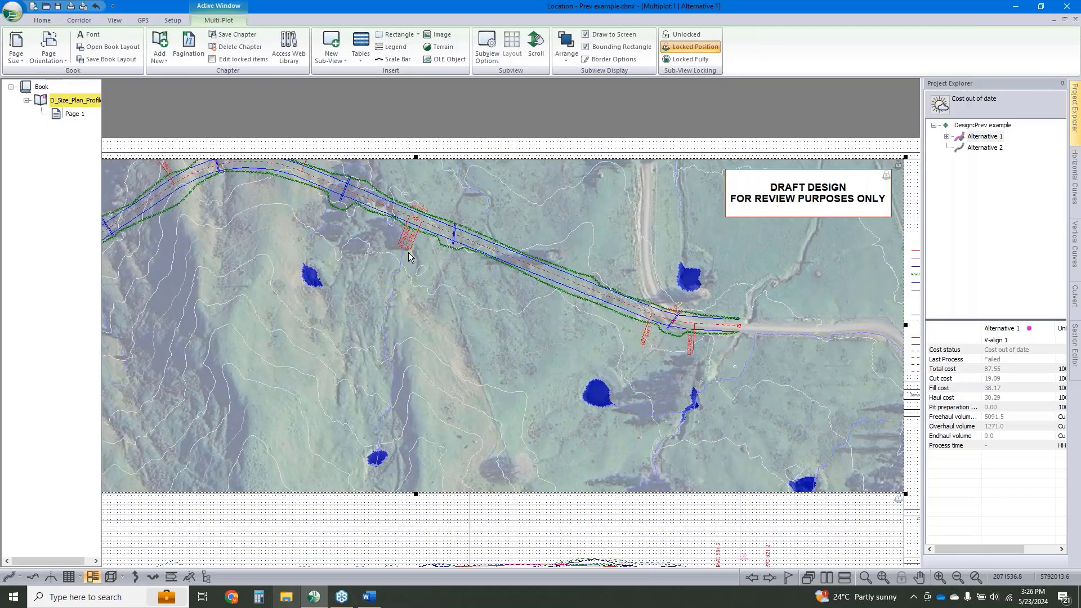
pyautogui.scroll(3, 407, 251)
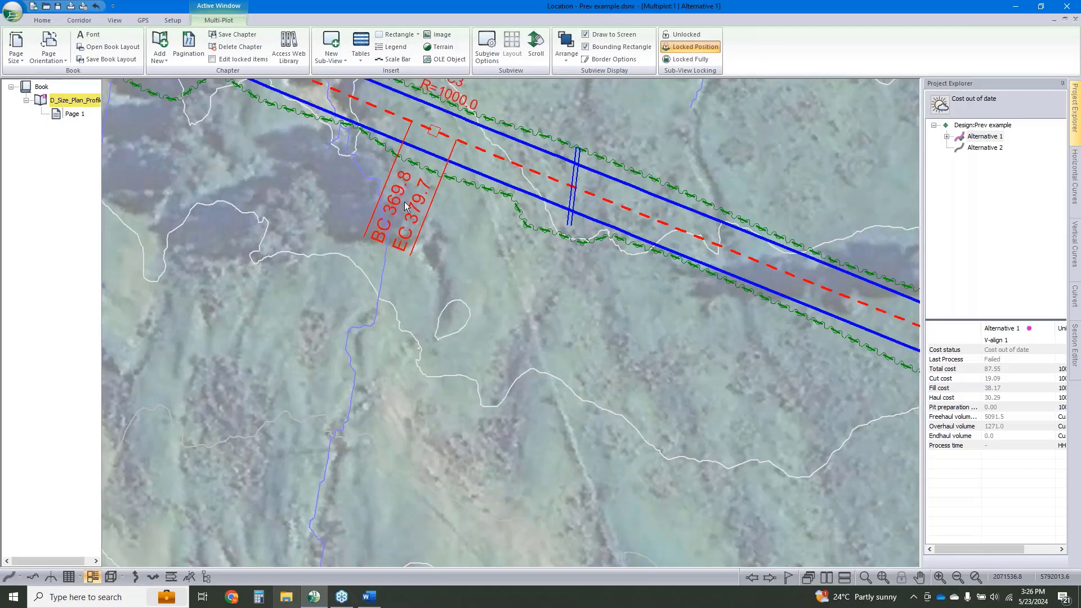
pyautogui.scroll(-3, 457, 241)
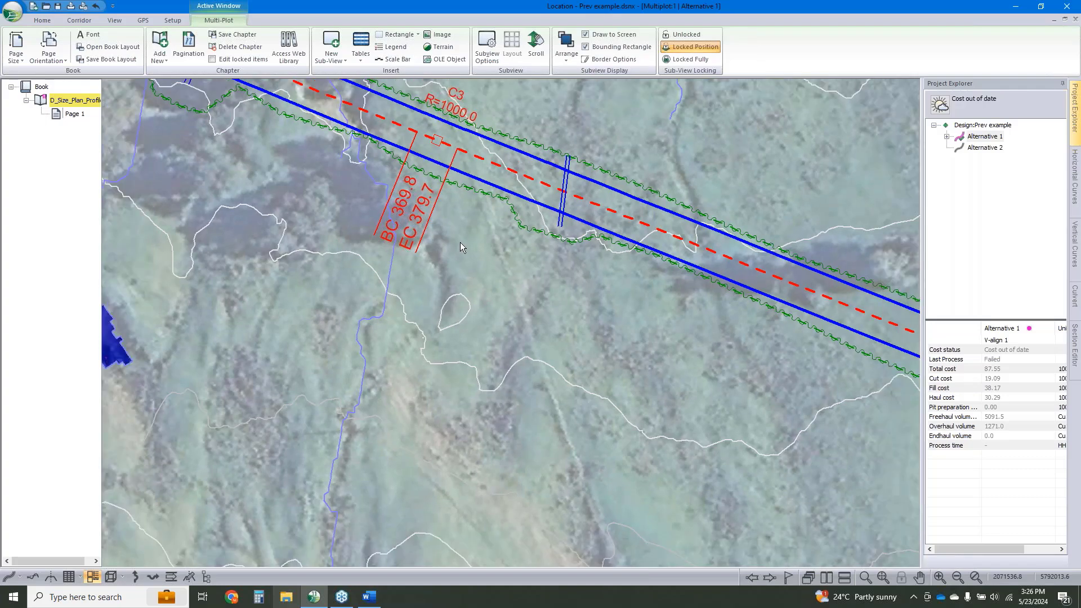
pyautogui.doubleClick(488, 262)
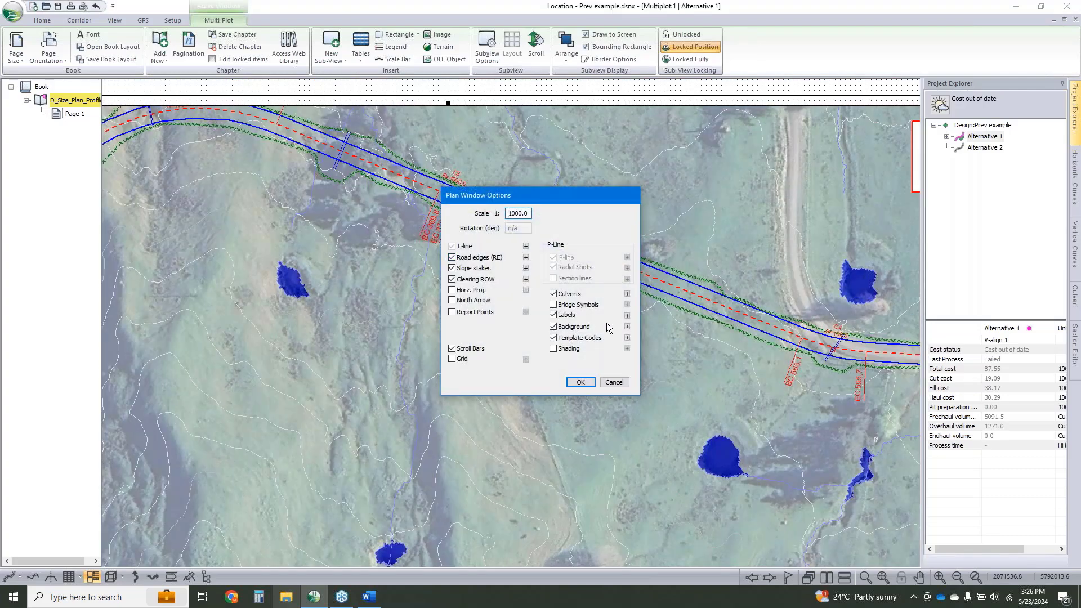
pyautogui.click(627, 315)
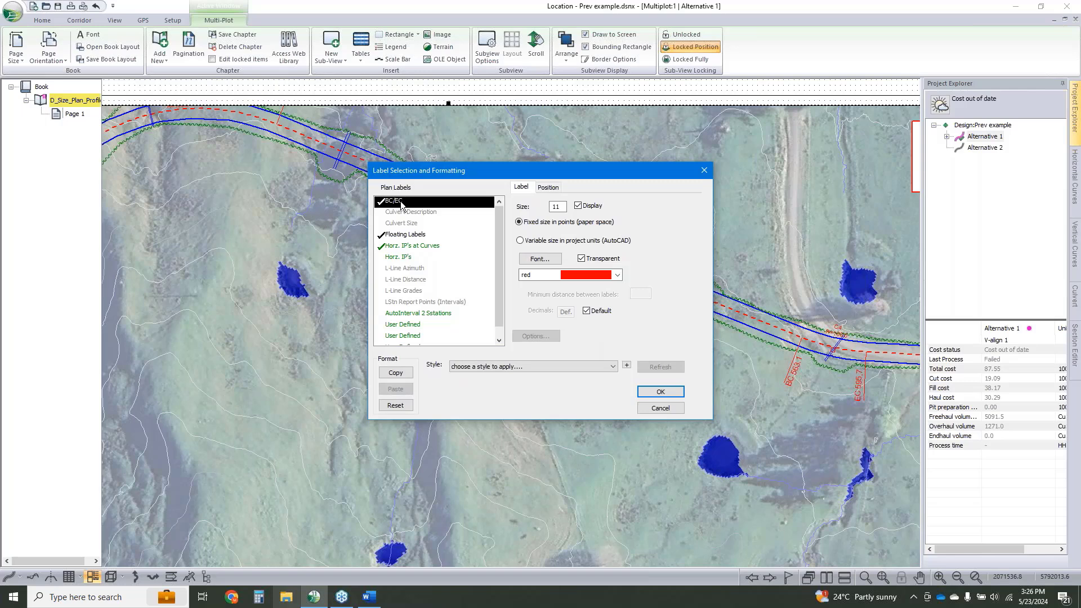
pyautogui.click(547, 188)
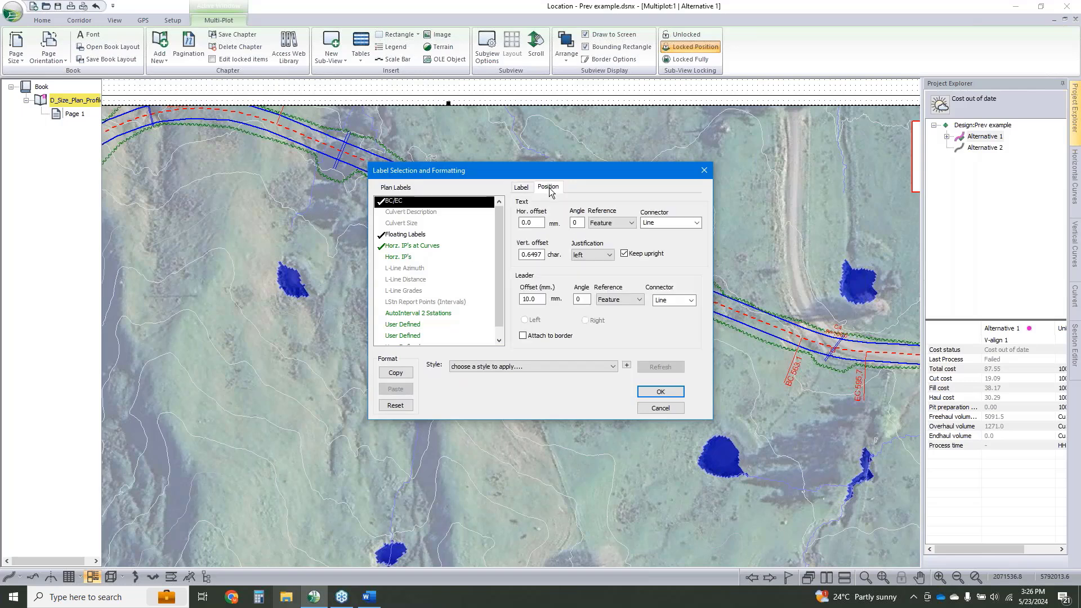
pyautogui.click(523, 254)
pyautogui.click(660, 392)
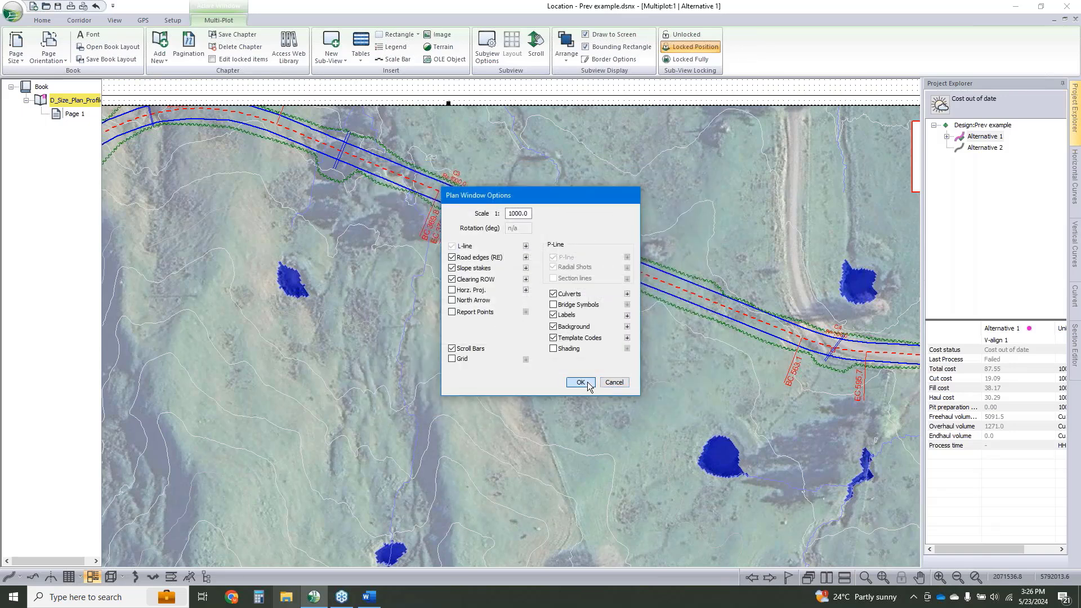
pyautogui.click(580, 382)
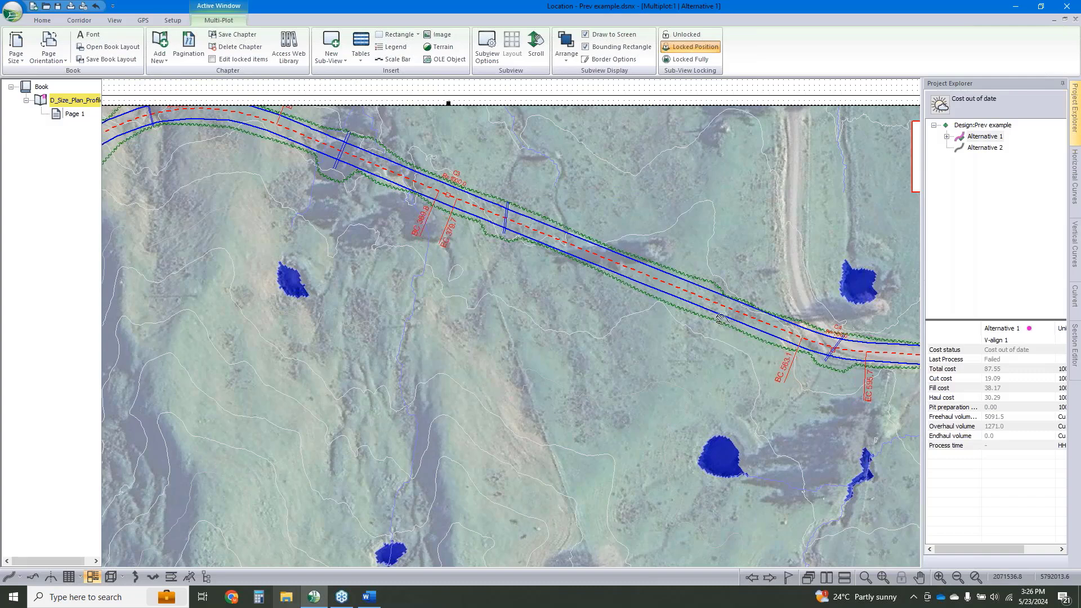
# Save the plan and profile chapter as a chapter layout template named "Webinar Live p o p"
pyautogui.moveTo(723, 319); pyautogui.dragTo(647, 264, button='middle')
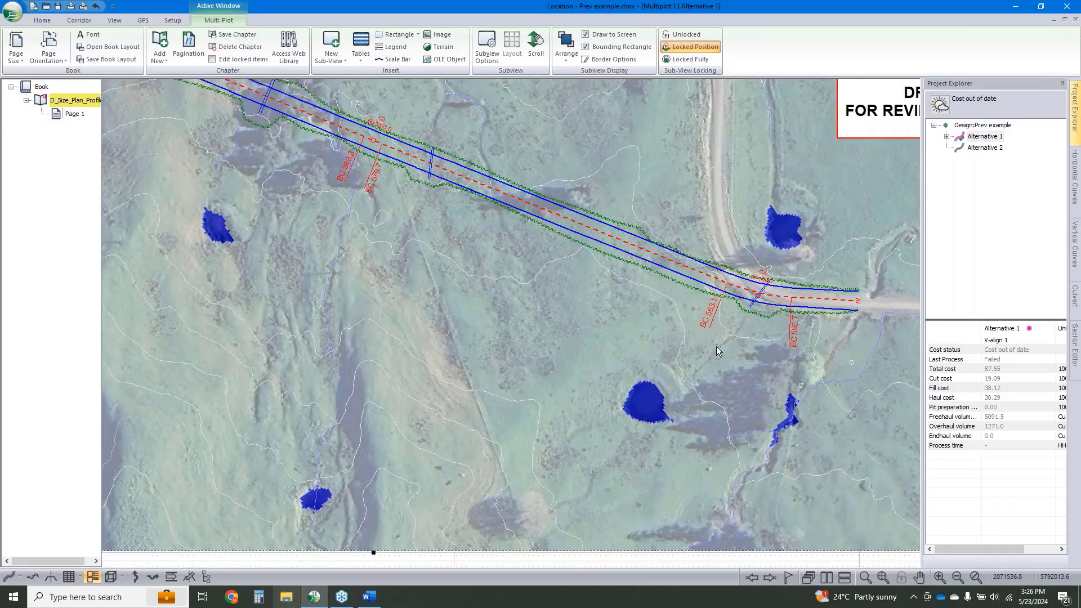
pyautogui.scroll(-6, 726, 353)
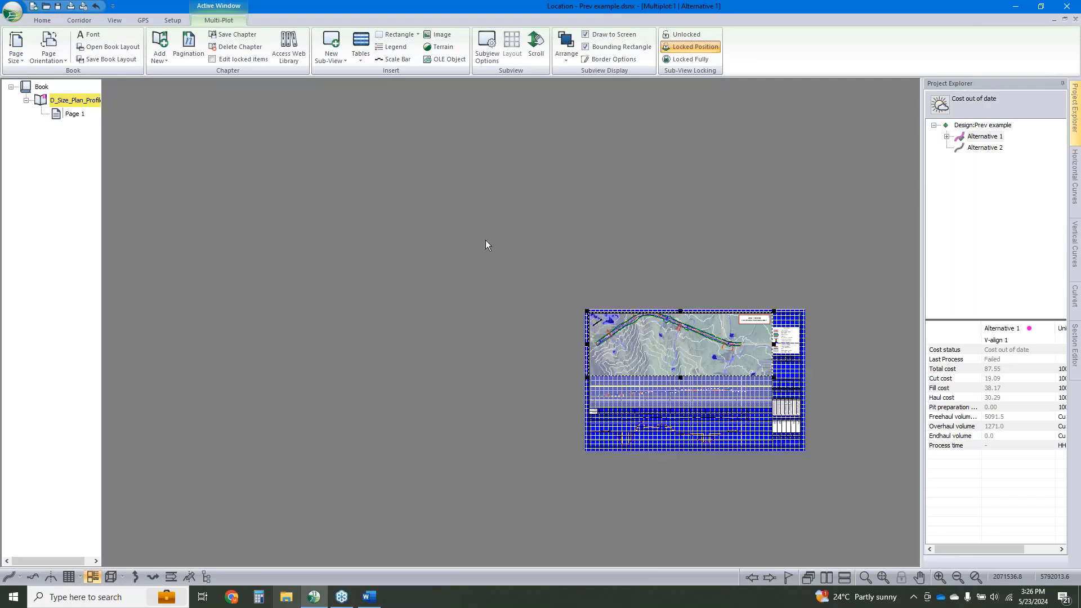
pyautogui.moveTo(604, 321); pyautogui.dragTo(633, 318, button='middle')
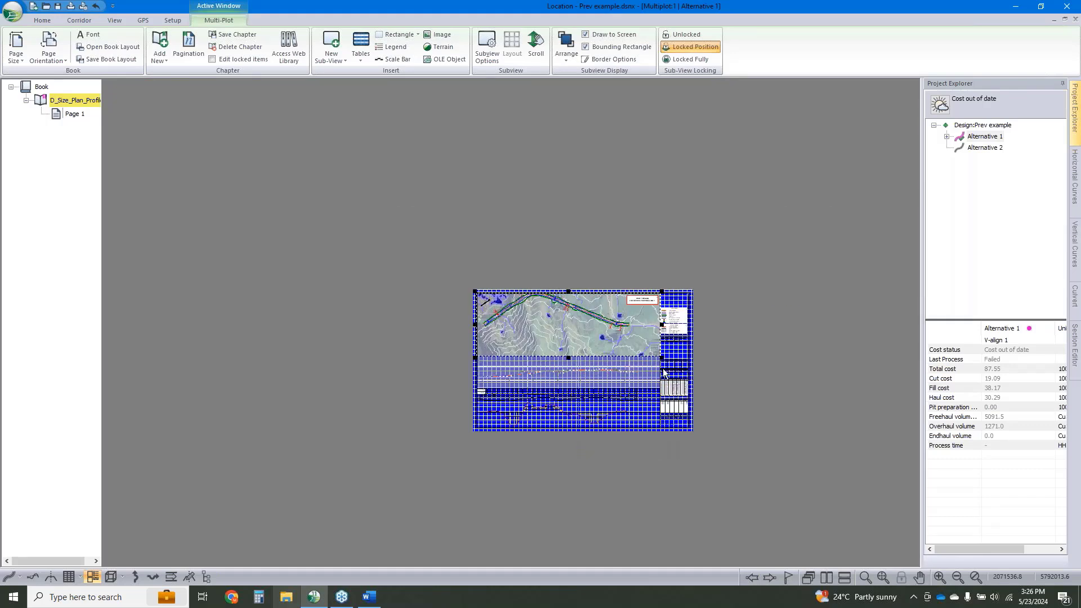
pyautogui.scroll(3, 666, 371)
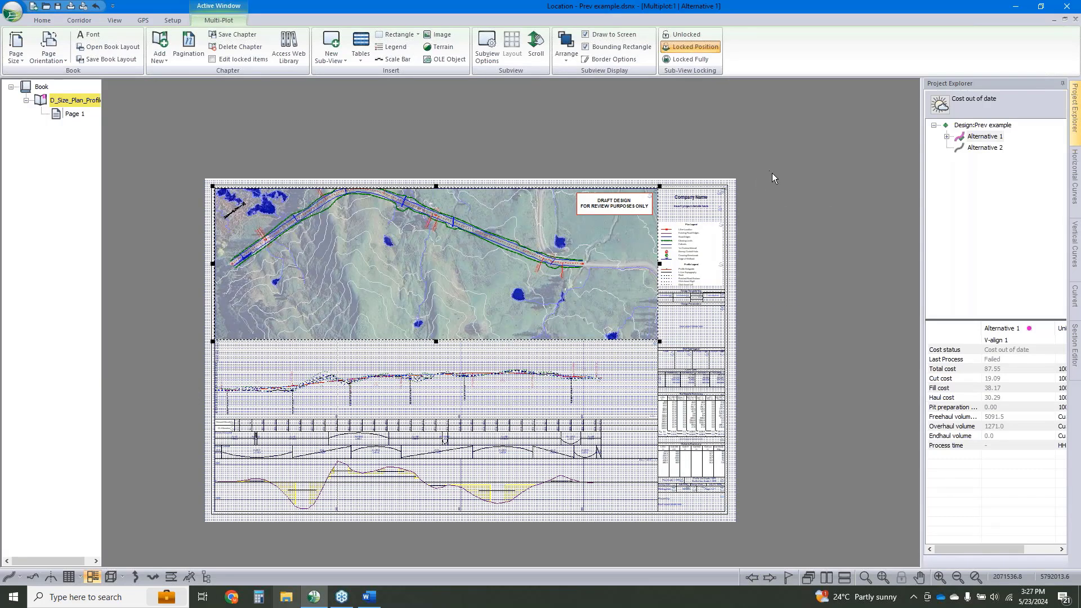
pyautogui.click(685, 211)
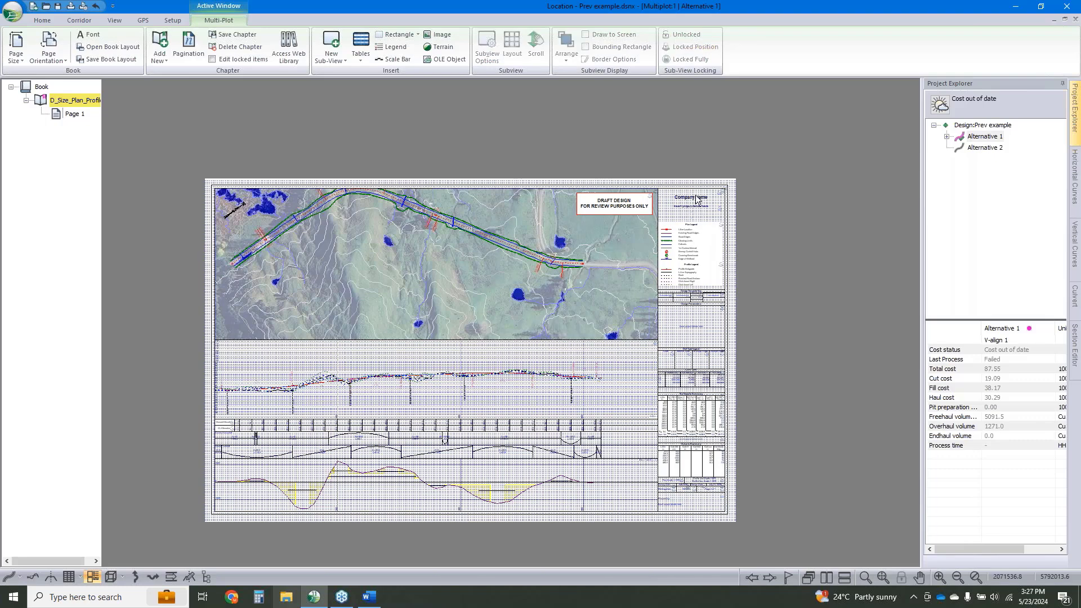
pyautogui.scroll(3, 696, 199)
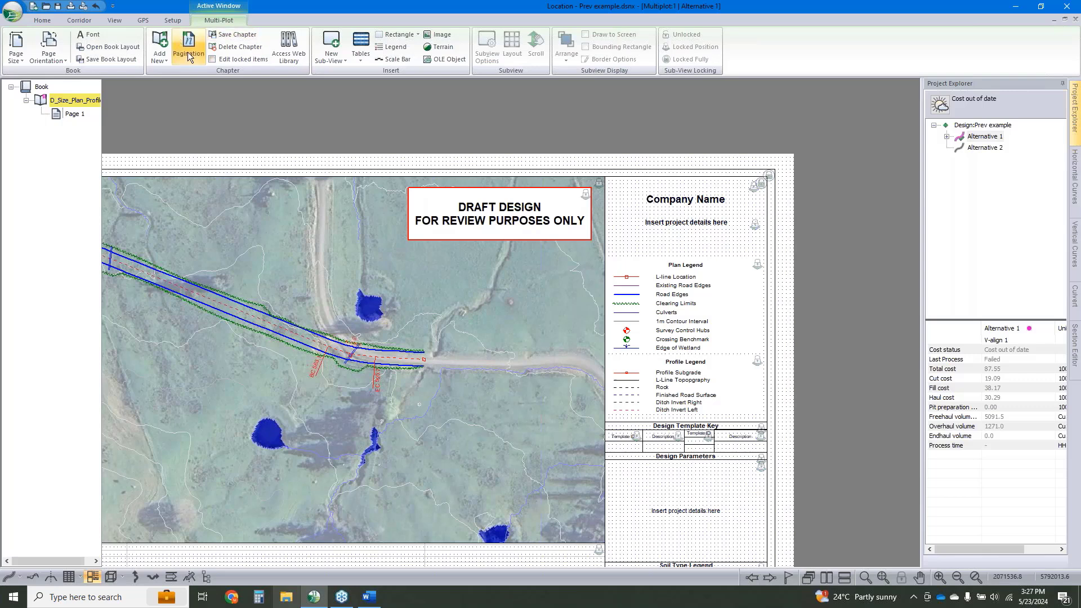
pyautogui.click(244, 34)
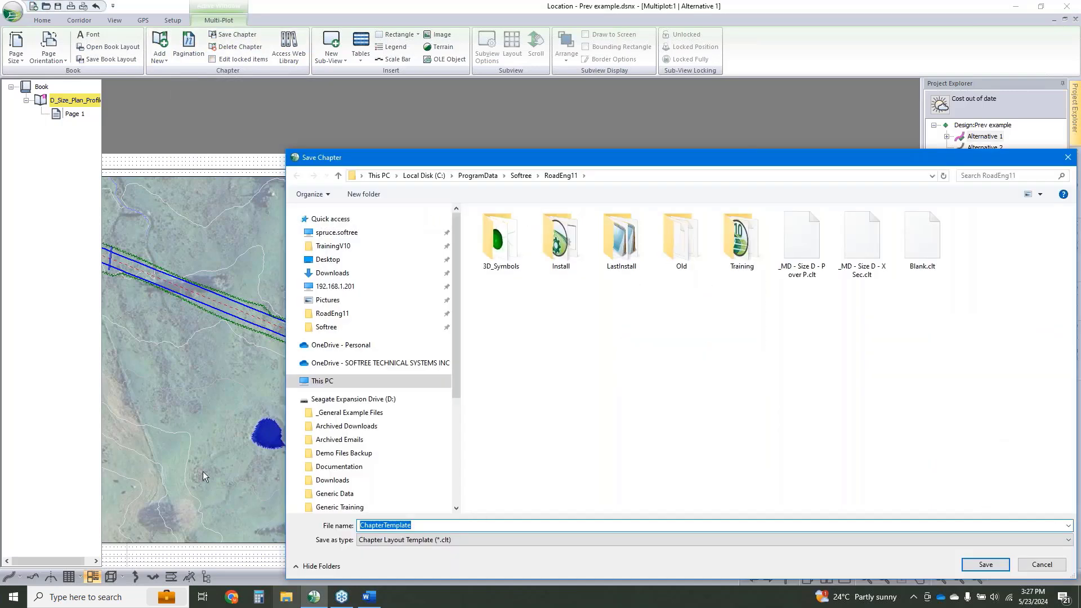
pyautogui.write('Webinar Live p o p')
pyautogui.click(984, 565)
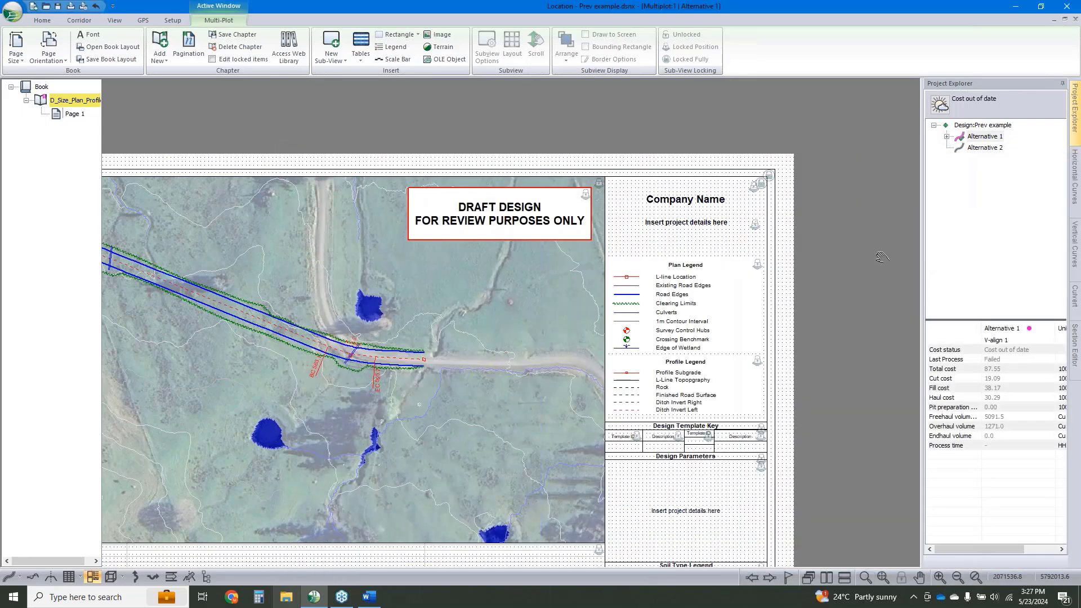
# Add the D_Size_Cross_Section-1 chapter to the book from the web library
pyautogui.scroll(-1, 863, 276)
pyautogui.scroll(-3, 864, 275)
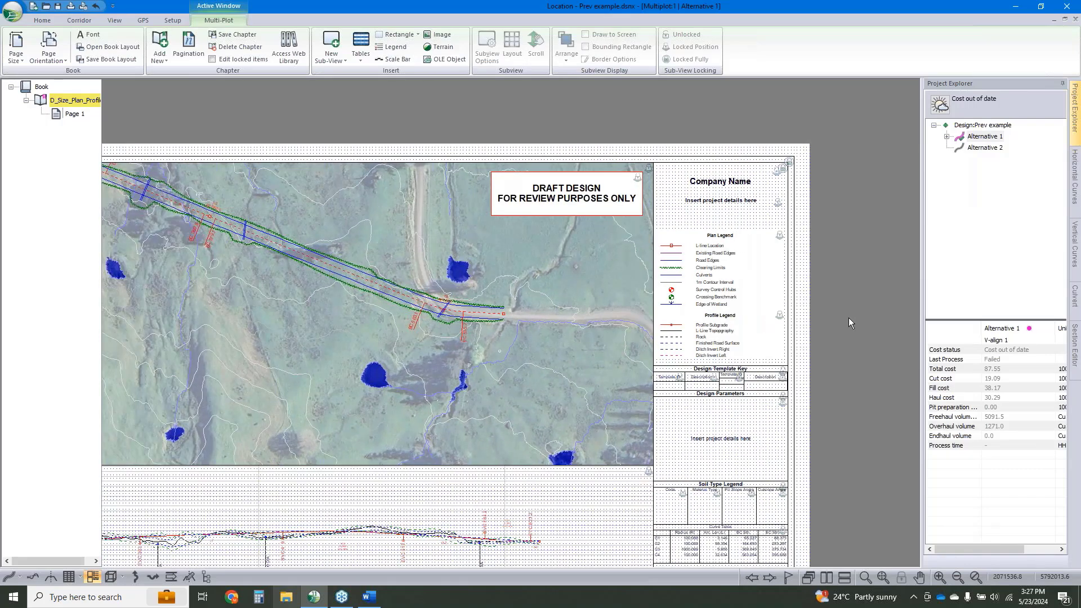
pyautogui.scroll(-4, 869, 265)
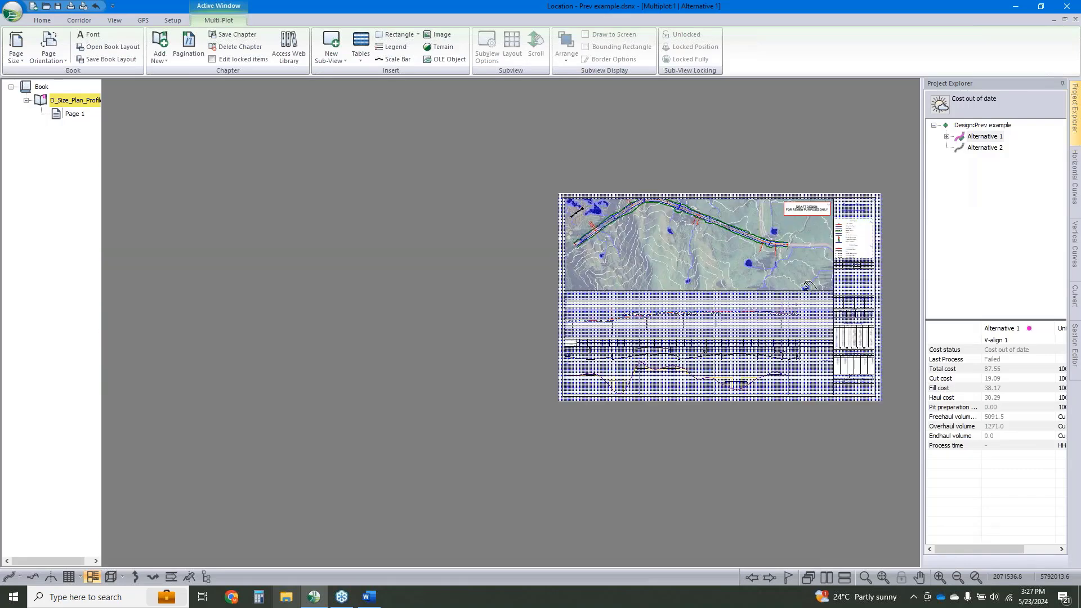
pyautogui.moveTo(769, 281); pyautogui.dragTo(744, 282, button='middle')
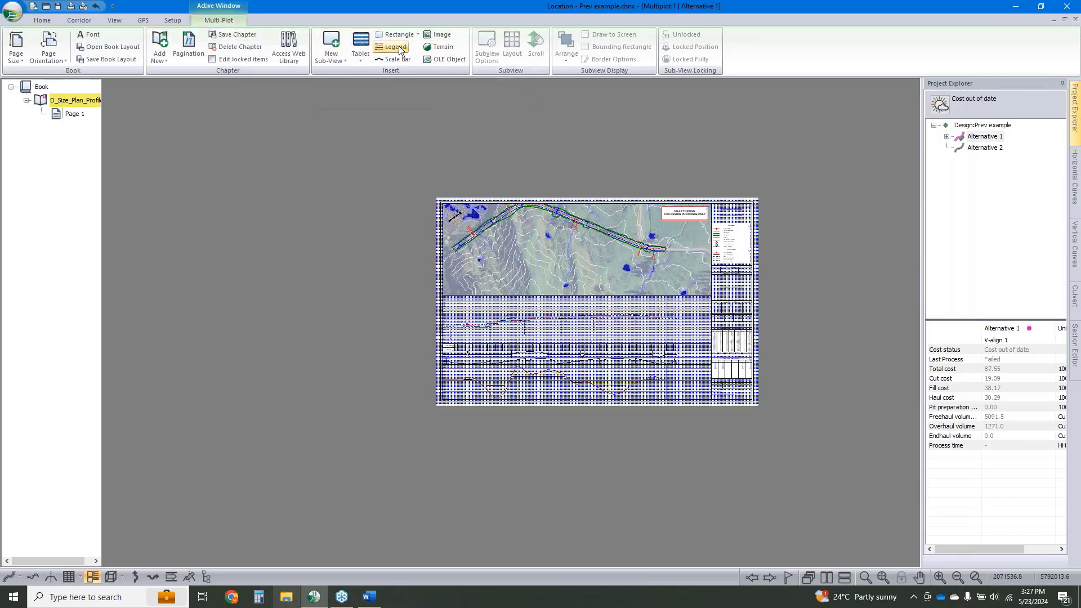
pyautogui.click(298, 44)
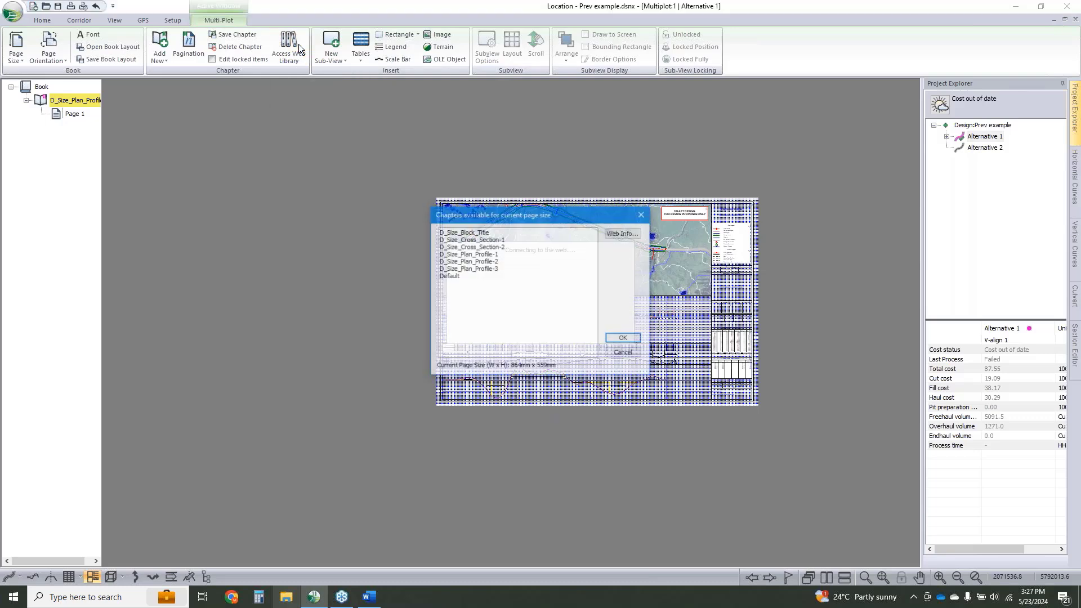
pyautogui.click(502, 240)
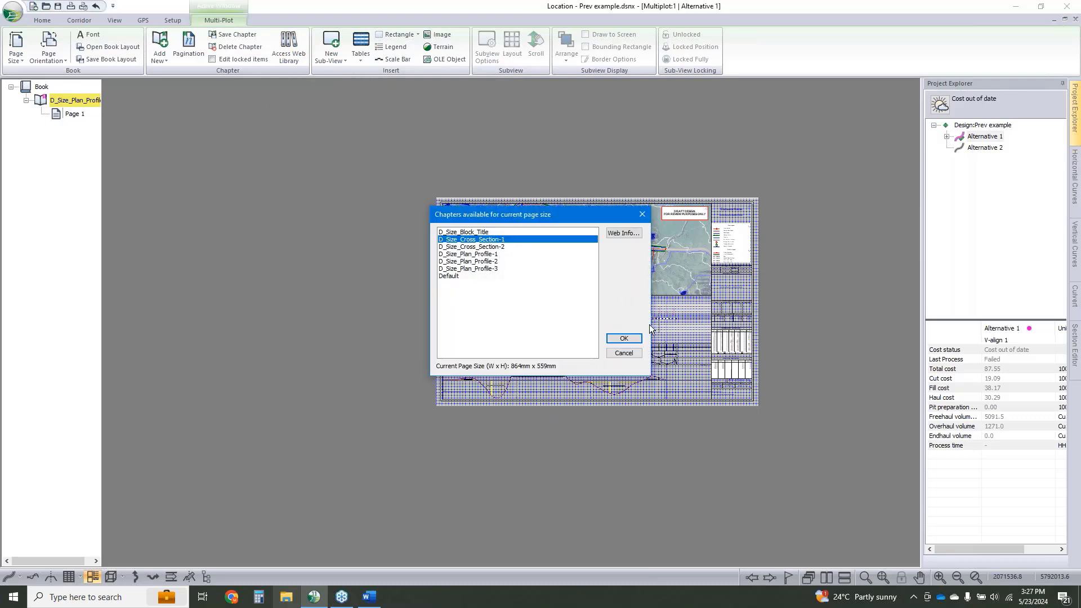
pyautogui.click(624, 339)
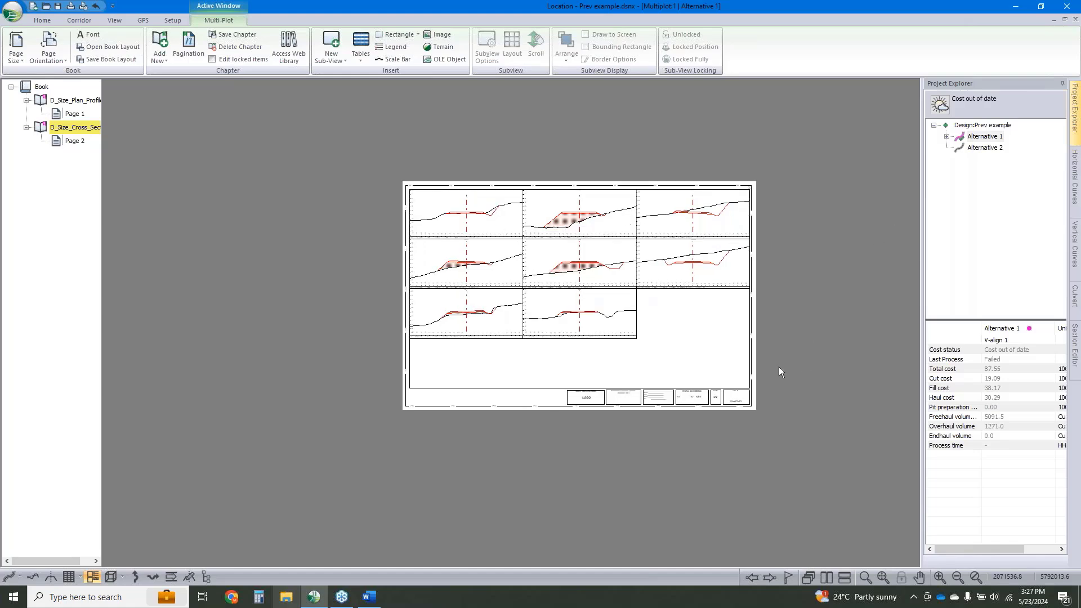
# Review the pagination options of the cross-section chapter, including station range and road length per page
pyautogui.scroll(3, 779, 366)
pyautogui.moveTo(343, 253); pyautogui.dragTo(429, 286, button='middle')
pyautogui.rightClick(83, 130)
pyautogui.click(134, 225)
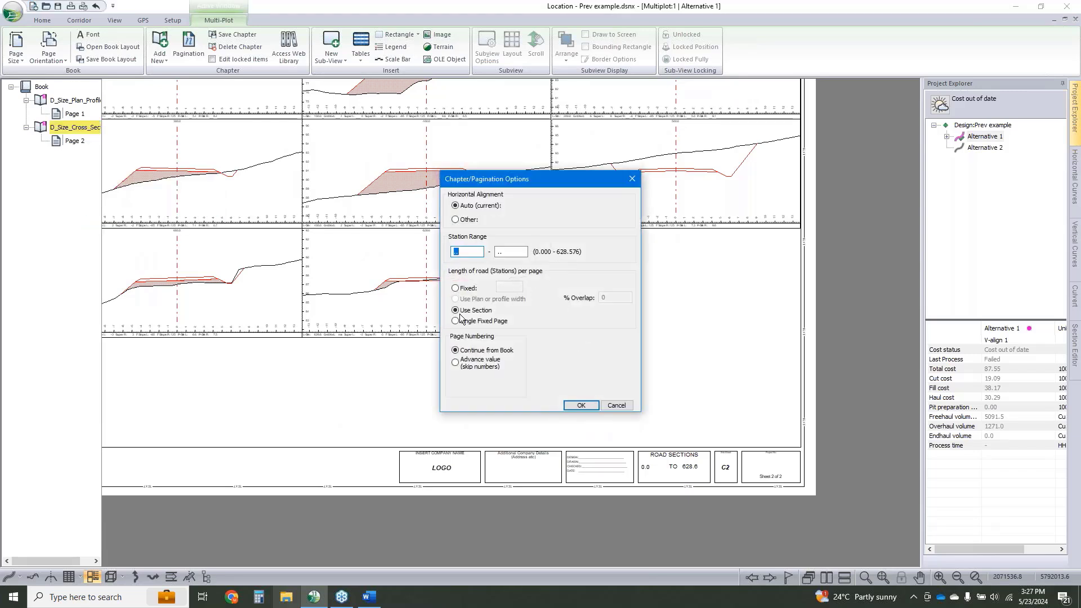
pyautogui.click(630, 403)
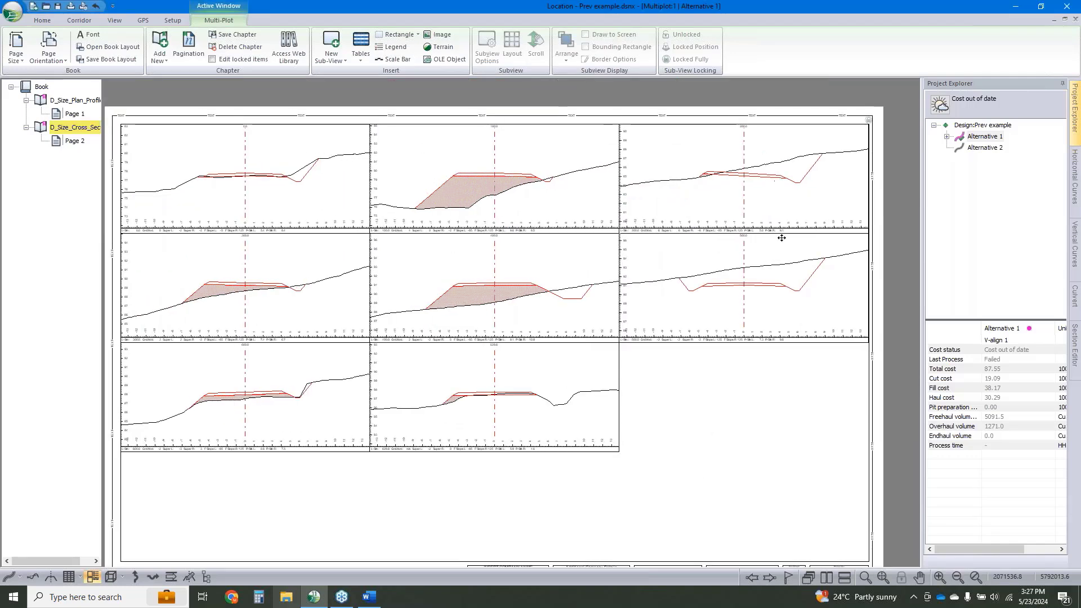
# Set the cross-section sub-view's page layout to 2 rows and 2 columns
pyautogui.click(708, 246)
pyautogui.click(511, 43)
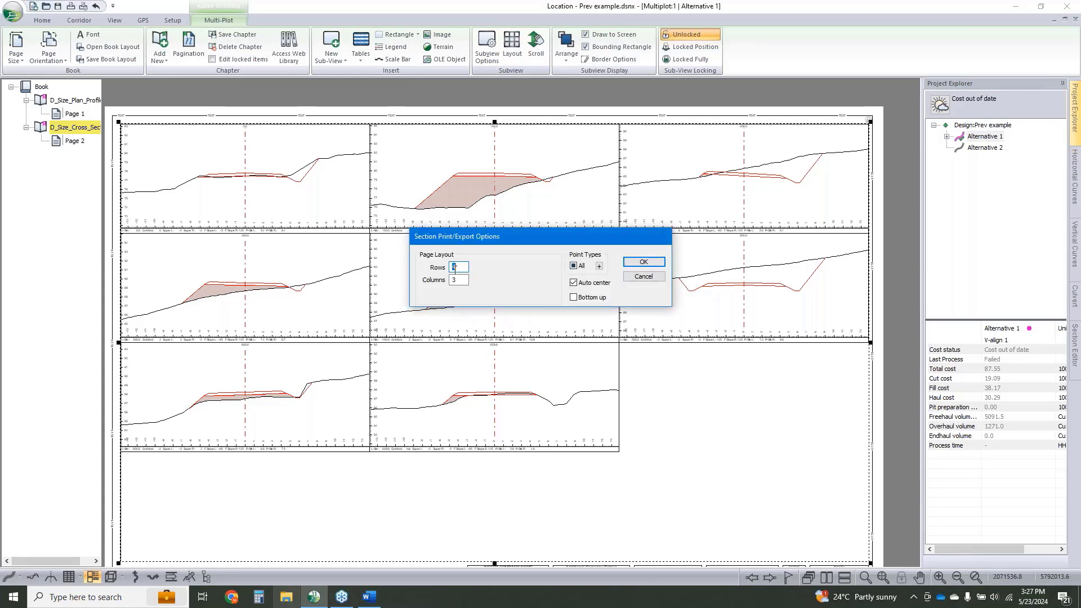
pyautogui.moveTo(434, 267); pyautogui.dragTo(422, 283)
pyautogui.write('22')
# Replace the 100 m auto interval points with 20 m auto interval points and culvert insertion points, and apply the section layout
pyautogui.click(598, 266)
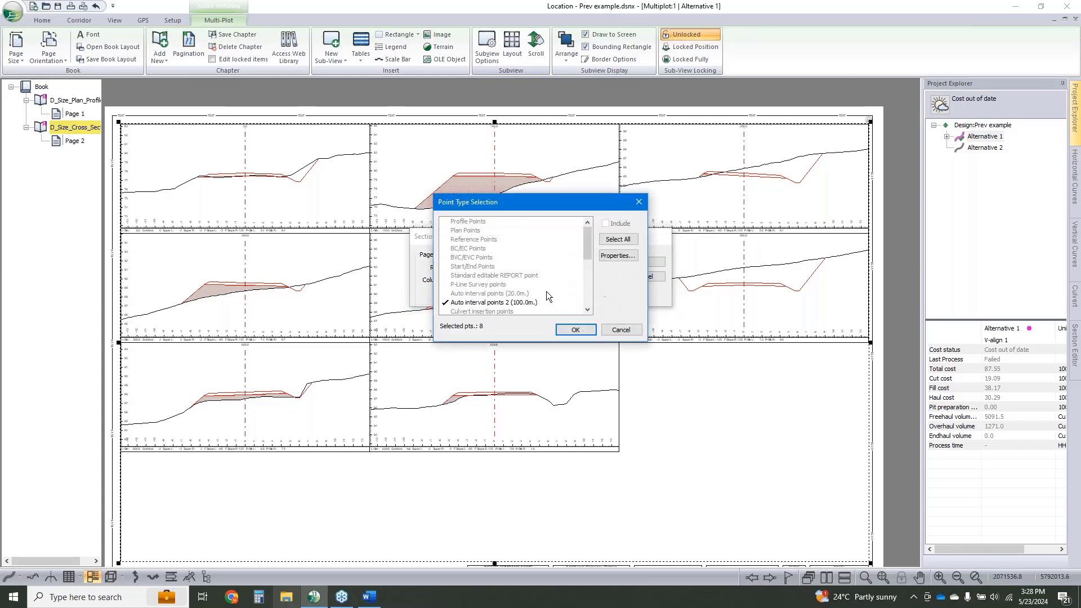
pyautogui.click(504, 304)
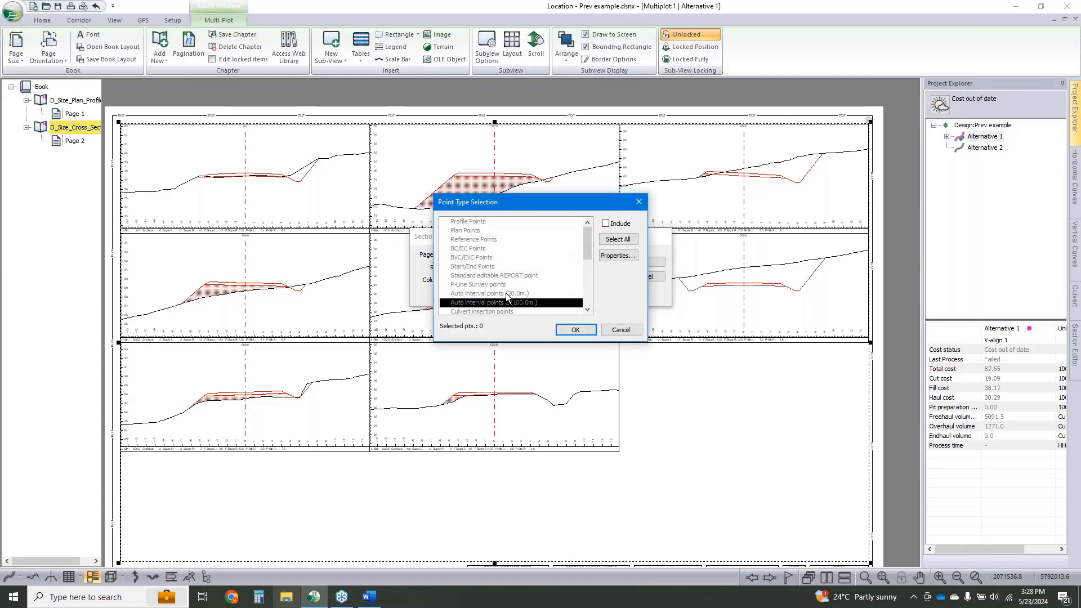
pyautogui.click(509, 294)
pyautogui.scroll(-1, 511, 297)
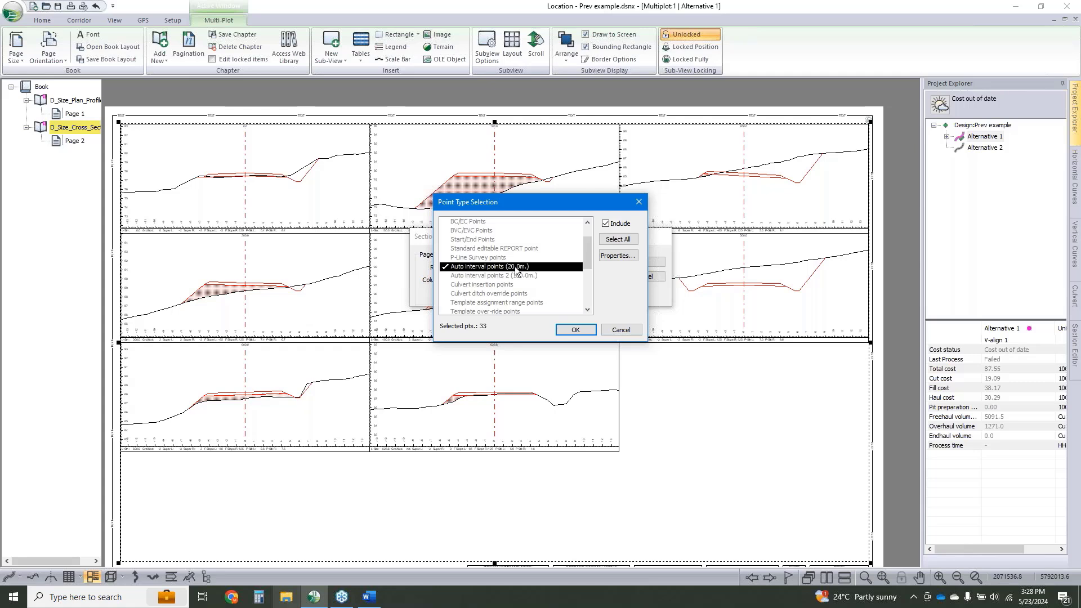
pyautogui.click(485, 285)
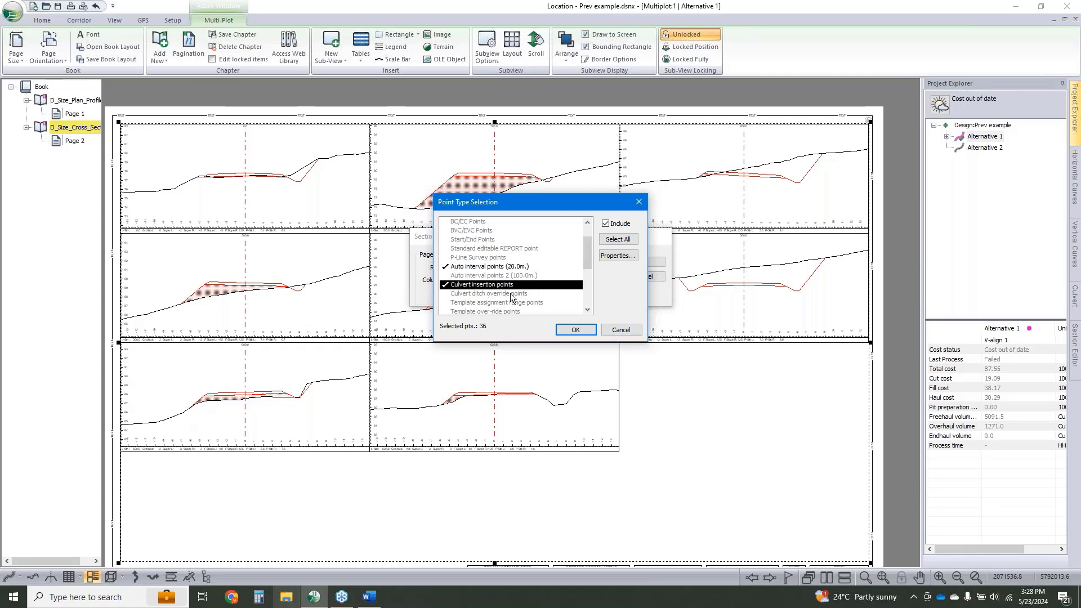
pyautogui.click(572, 331)
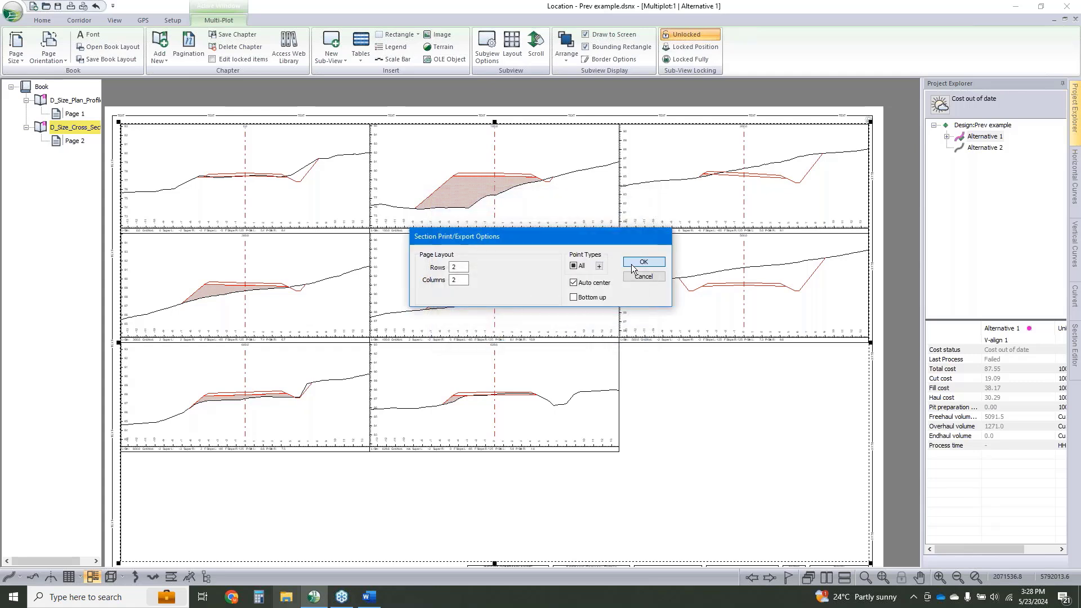
pyautogui.click(653, 262)
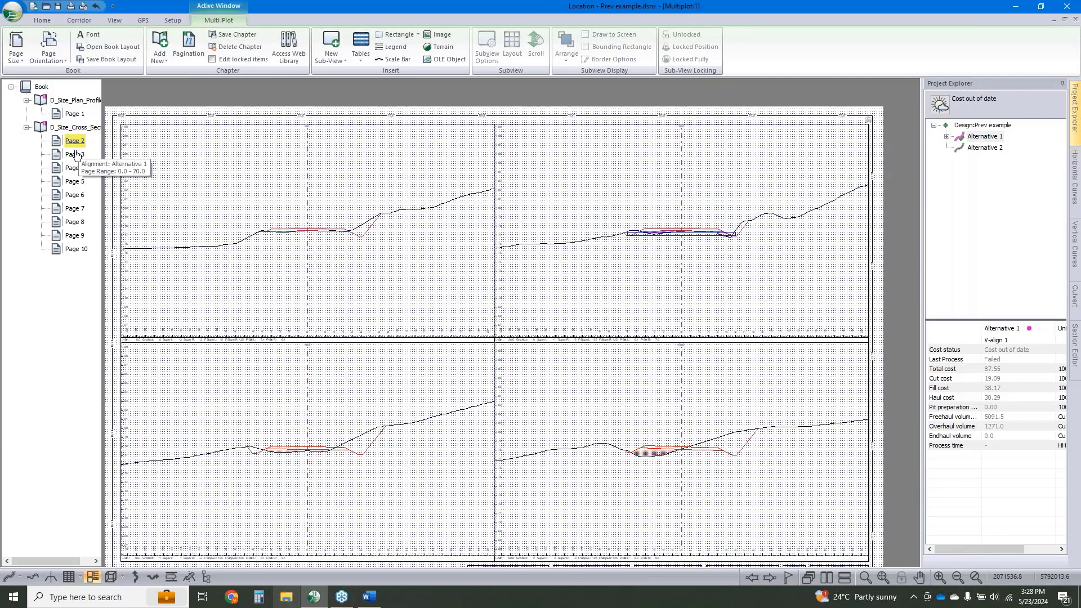
# Turn off the status area and turn on banding in the section window options of the cross-section sub-view on page 6
pyautogui.click(79, 181)
pyautogui.click(78, 195)
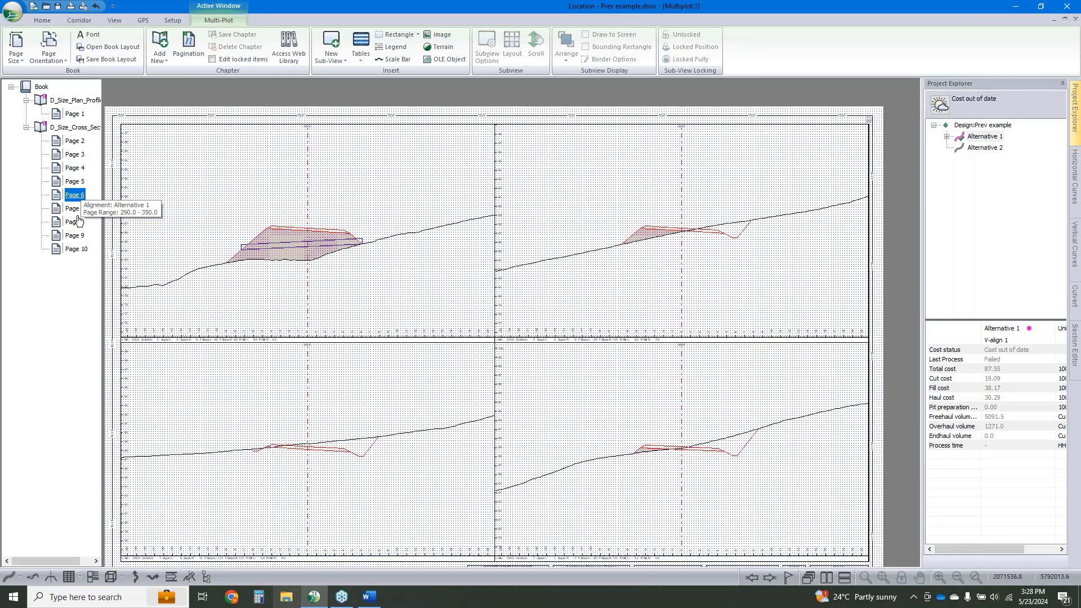
pyautogui.scroll(-3, 581, 255)
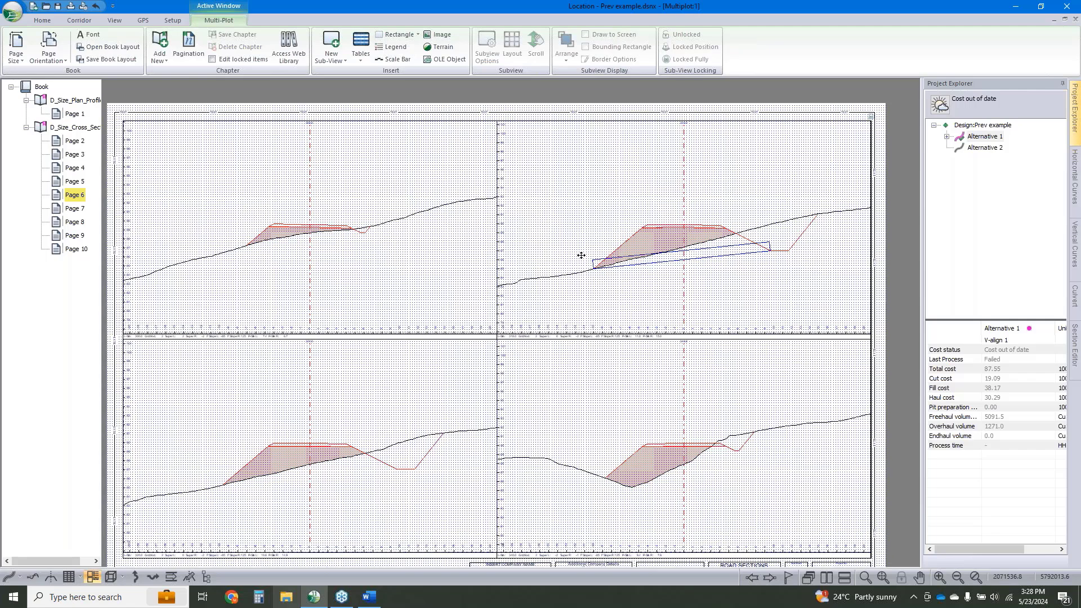
pyautogui.scroll(4, 580, 255)
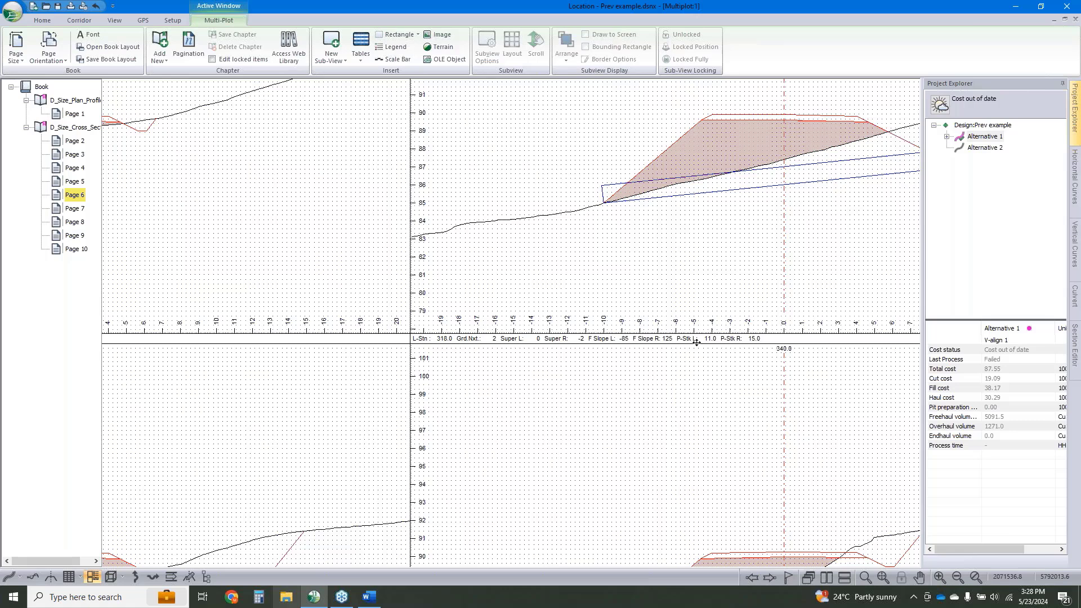
pyautogui.doubleClick(693, 291)
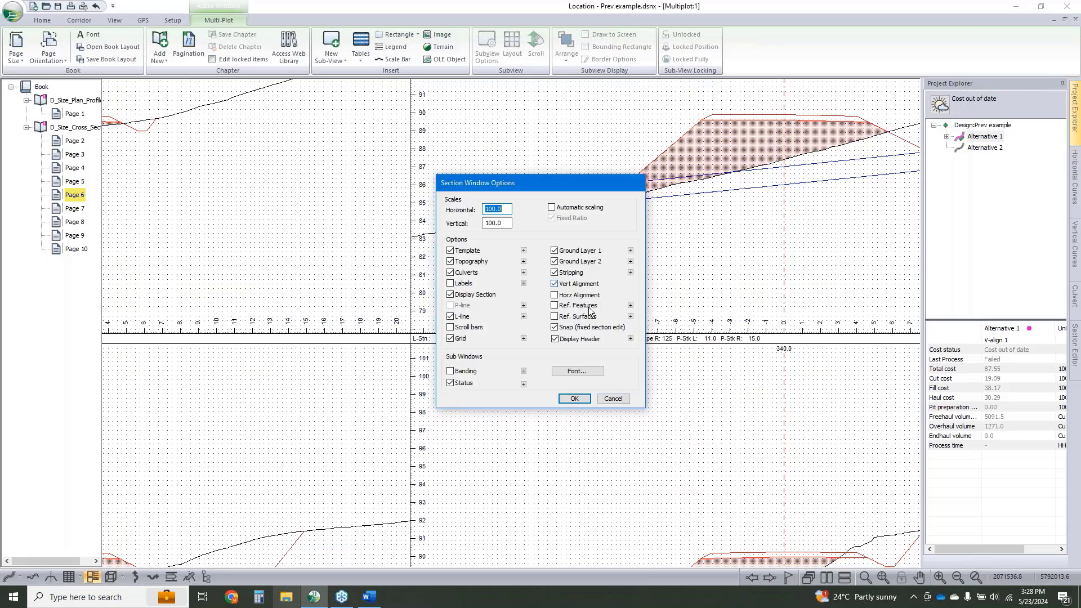
pyautogui.click(454, 383)
pyautogui.click(466, 371)
# Replace the existing cross-section bands with one titled SG Pt Codes, using the Point Code attribute of the subgrade material surface
pyautogui.click(524, 371)
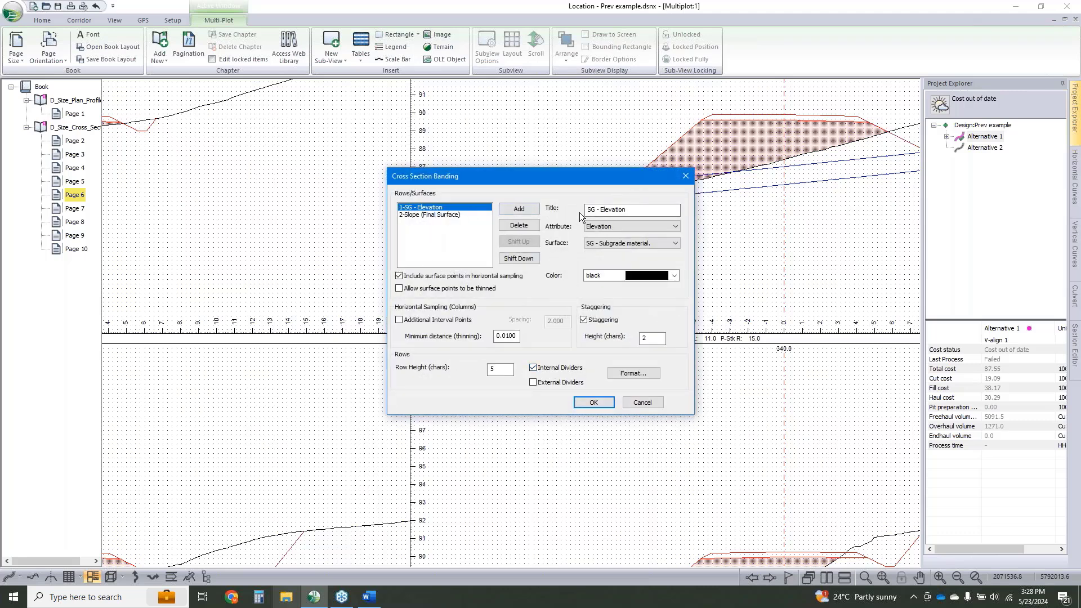
pyautogui.click(529, 224)
pyautogui.click(529, 224)
pyautogui.click(528, 208)
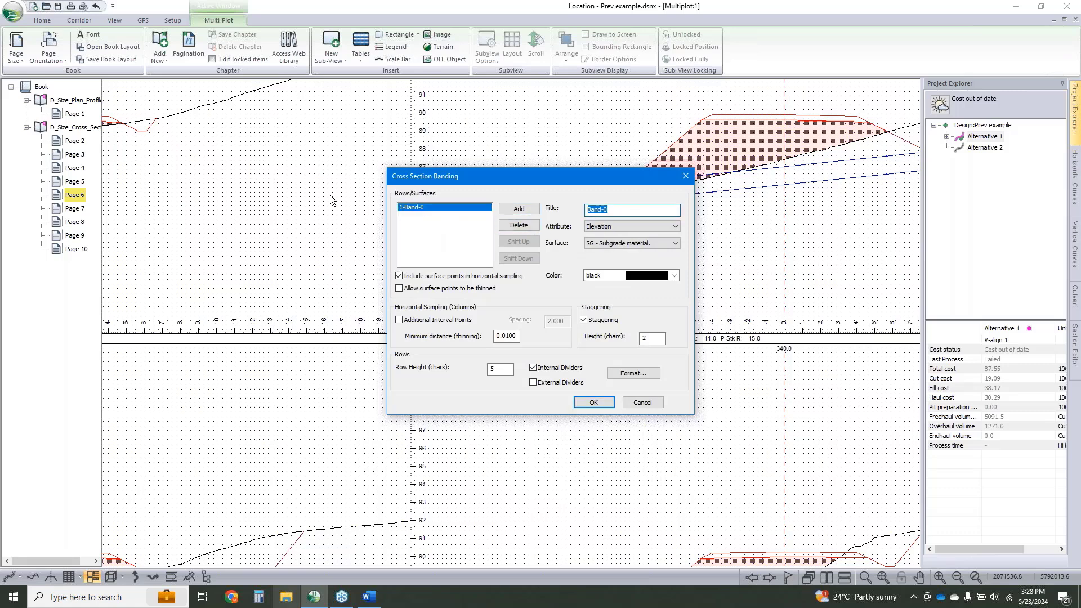
pyautogui.write('Pt Codes')
pyautogui.click(599, 226)
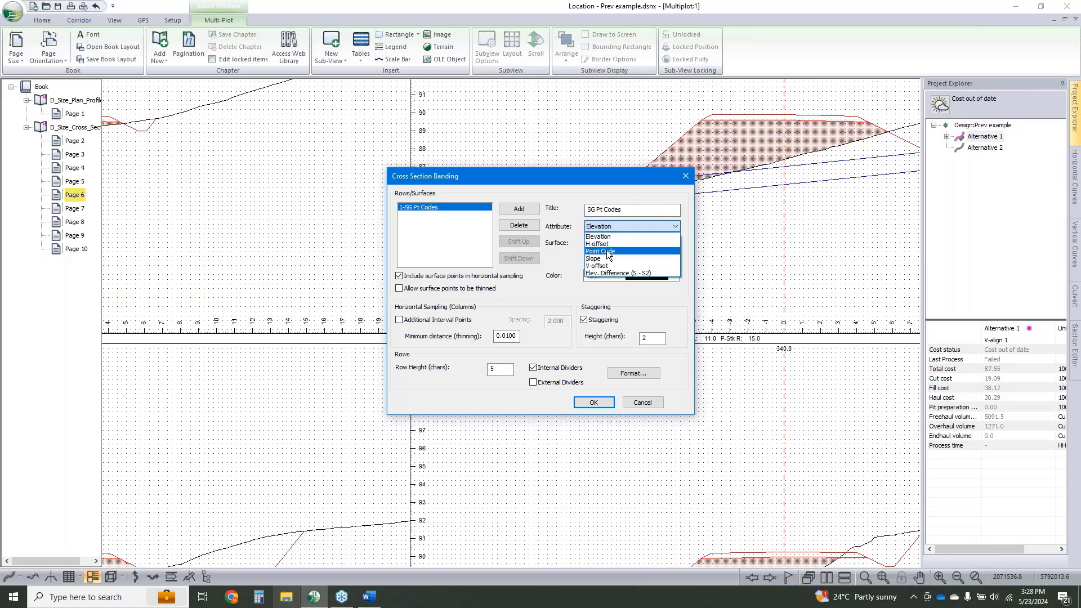
pyautogui.click(618, 247)
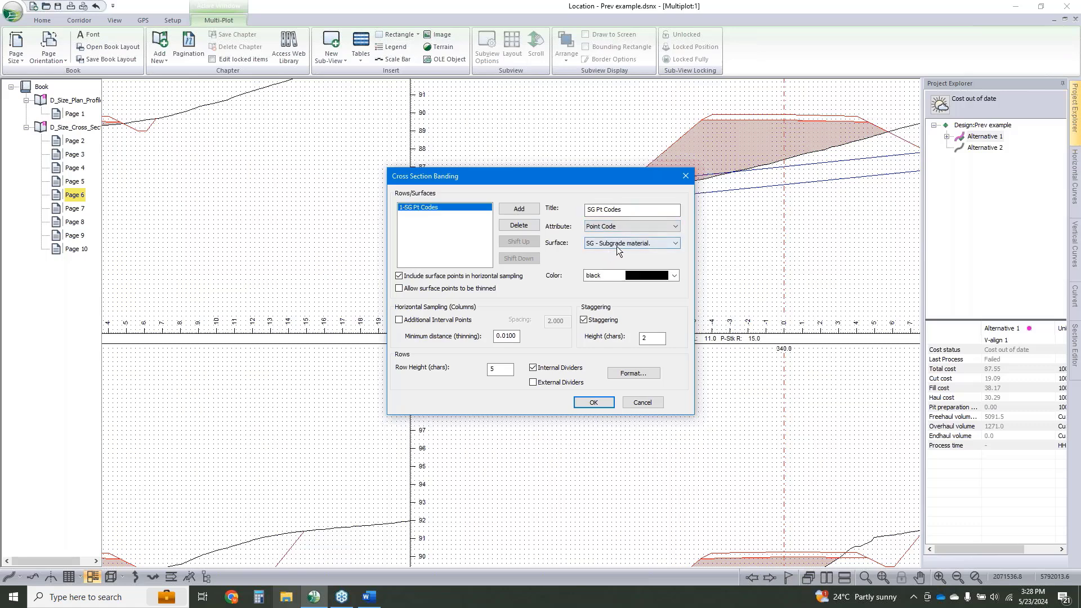
# Add a second subgrade band titled H Offset with the H-offset attribute, and apply the banding to the cross-sections
pyautogui.click(518, 209)
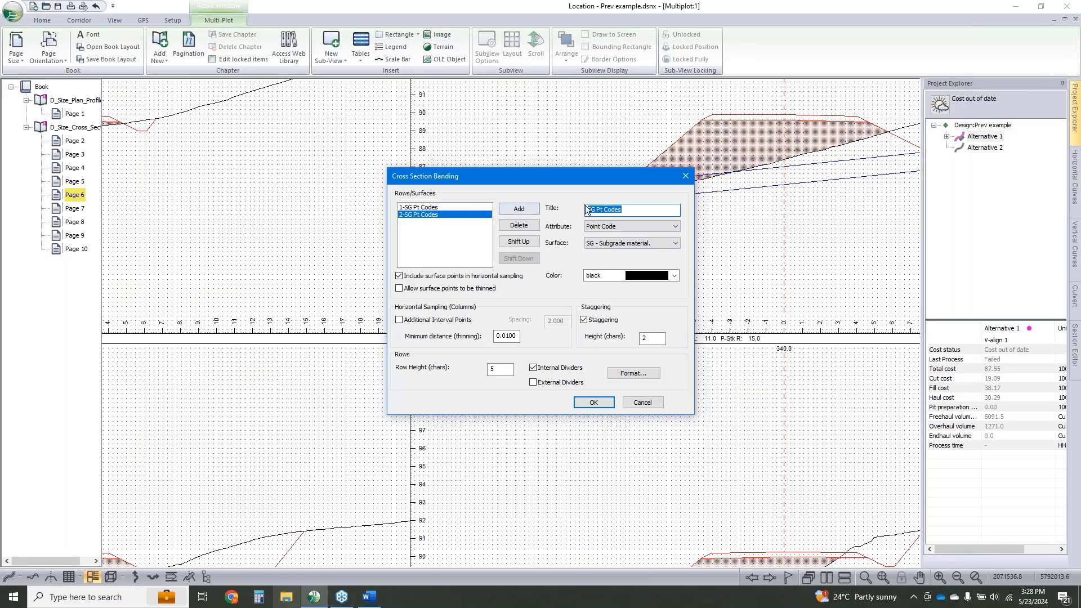
pyautogui.write('H Offset')
pyautogui.click(661, 230)
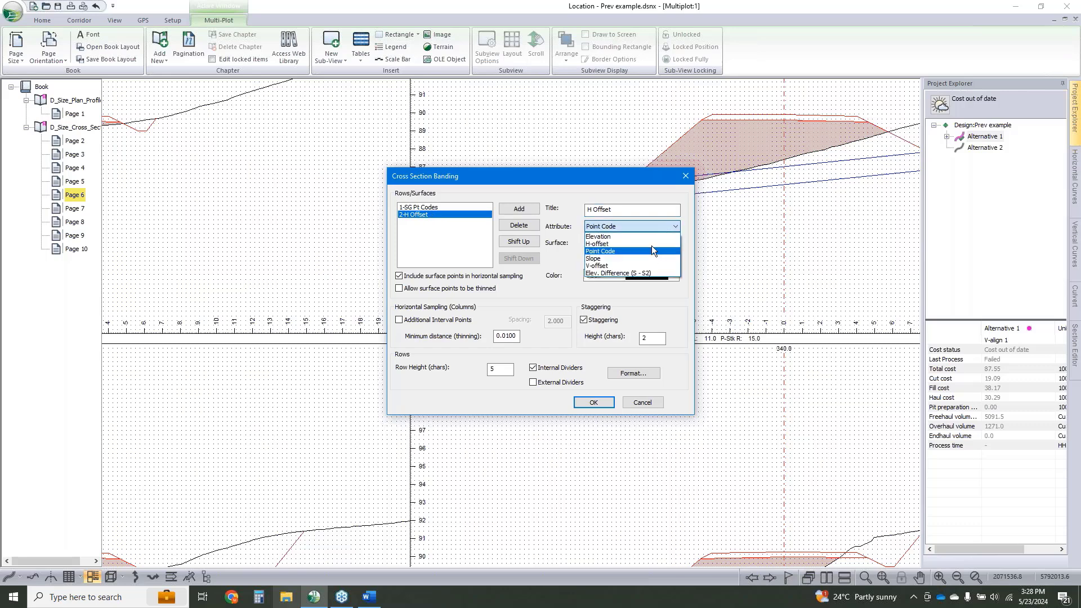
pyautogui.click(651, 244)
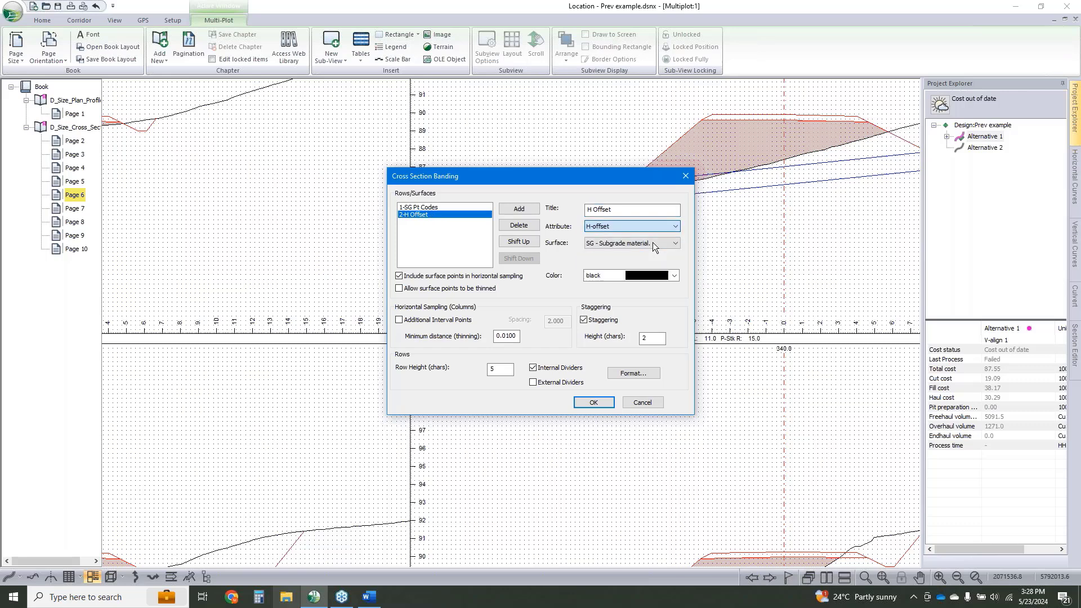
pyautogui.click(593, 402)
pyautogui.click(574, 398)
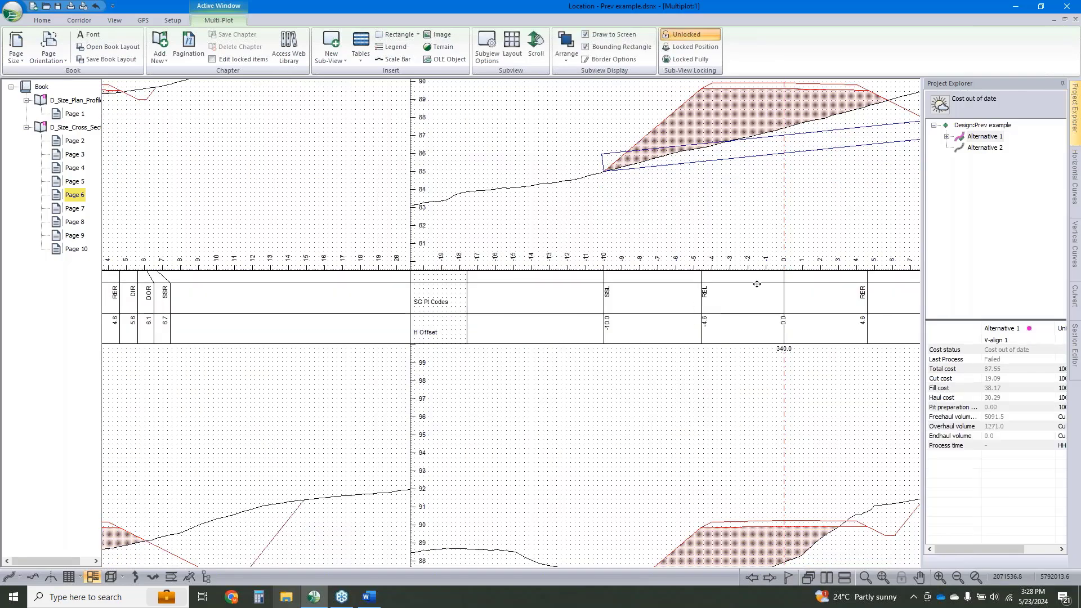
# Check the new bands on the cross-section sheet and duplicate the cross-section chapter
pyautogui.scroll(-3, 676, 290)
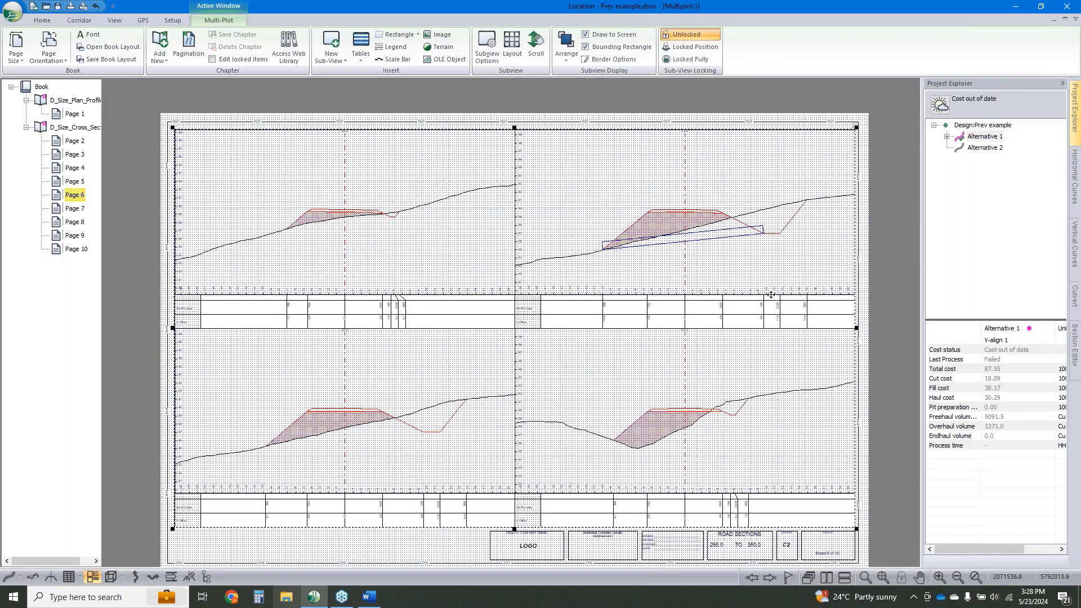
pyautogui.scroll(4, 768, 311)
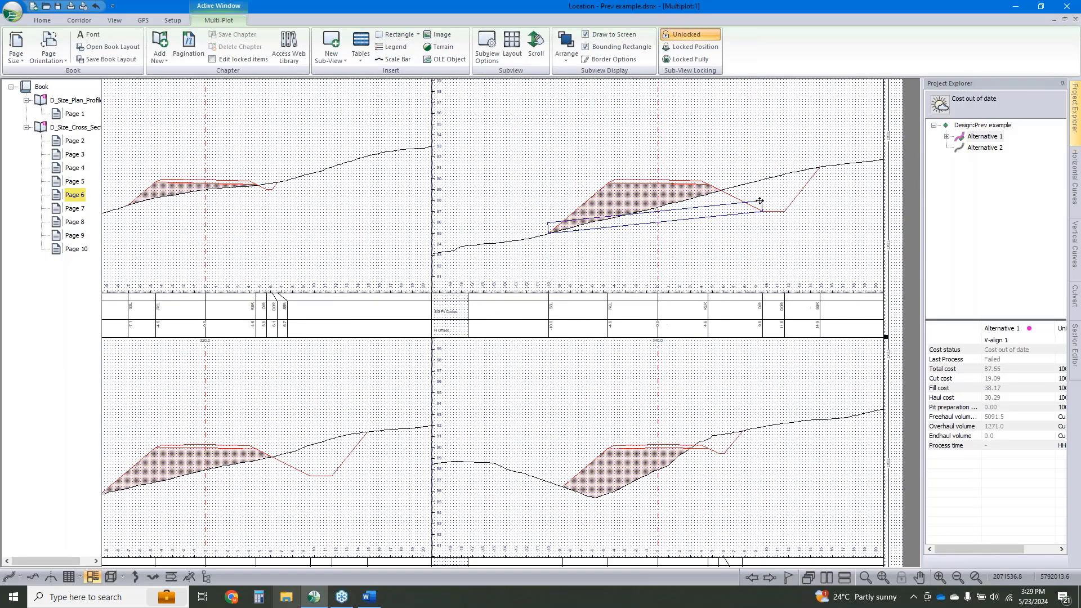
pyautogui.scroll(-4, 768, 330)
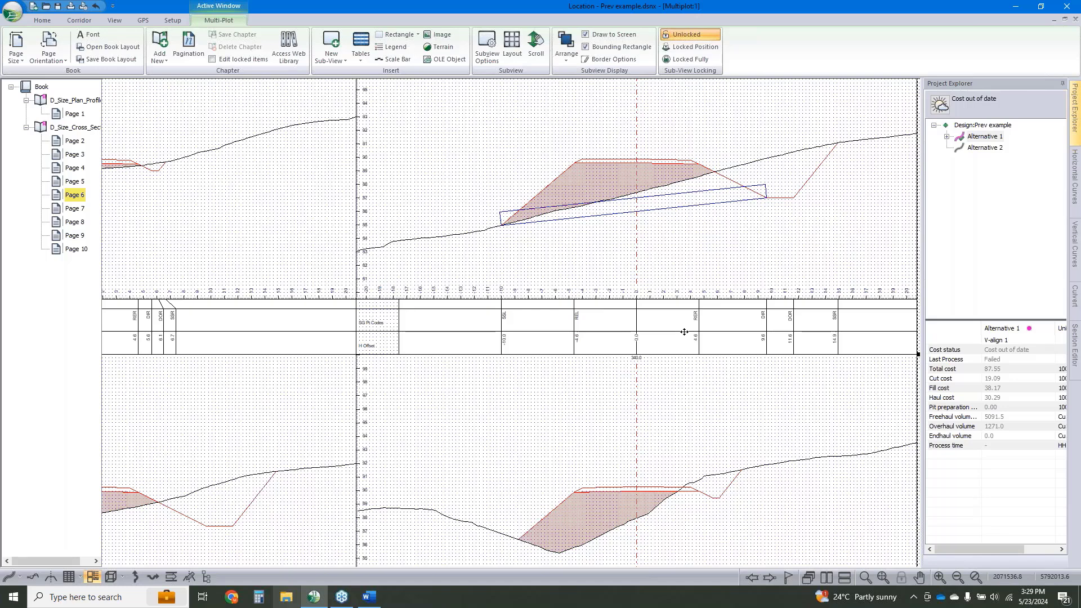
pyautogui.scroll(-2, 517, 305)
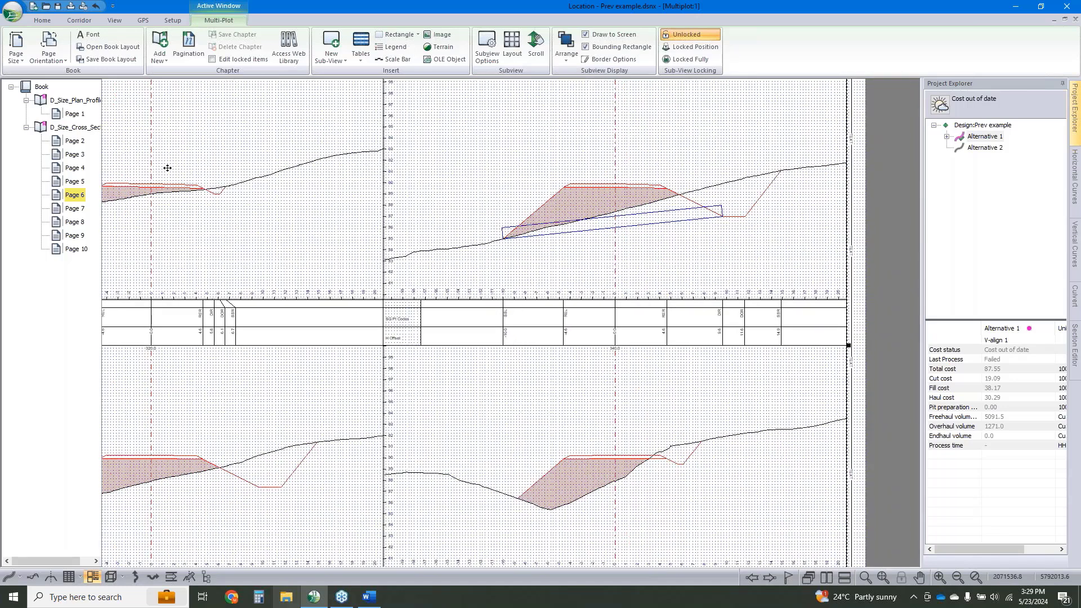
pyautogui.click(81, 127)
pyautogui.rightClick(81, 129)
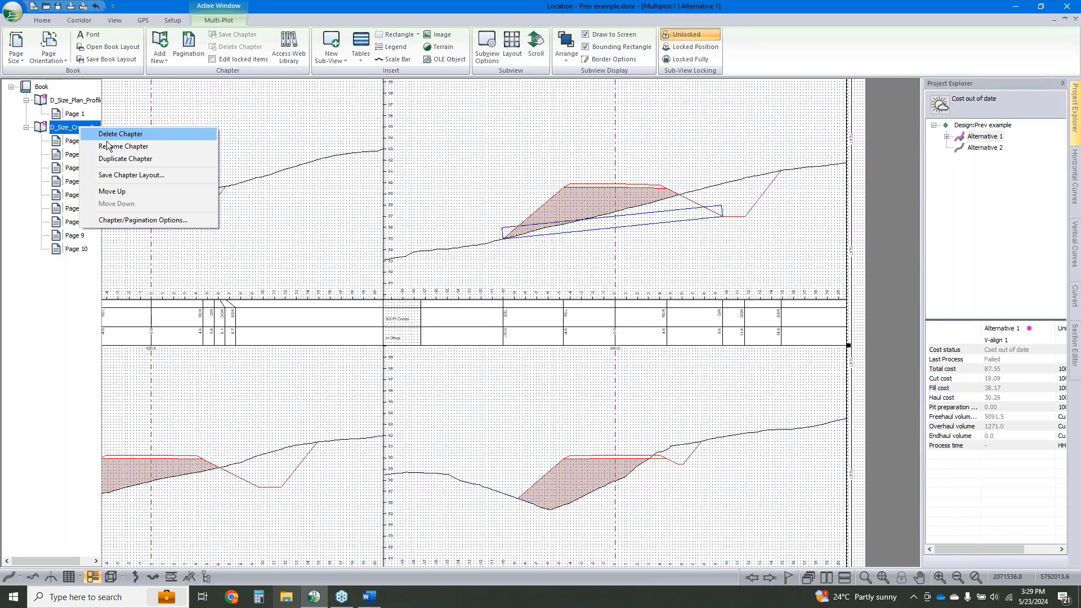
pyautogui.click(115, 163)
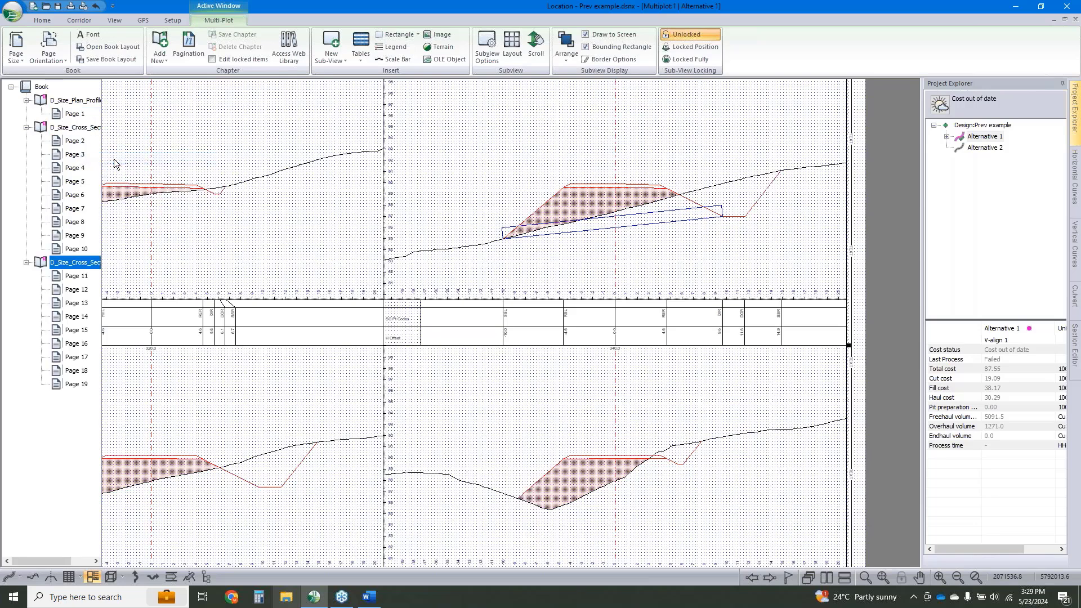
# Turn off banding and turn on the status area in the section window options of the duplicated chapter
pyautogui.rightClick(84, 262)
pyautogui.click(411, 242)
pyautogui.click(466, 243)
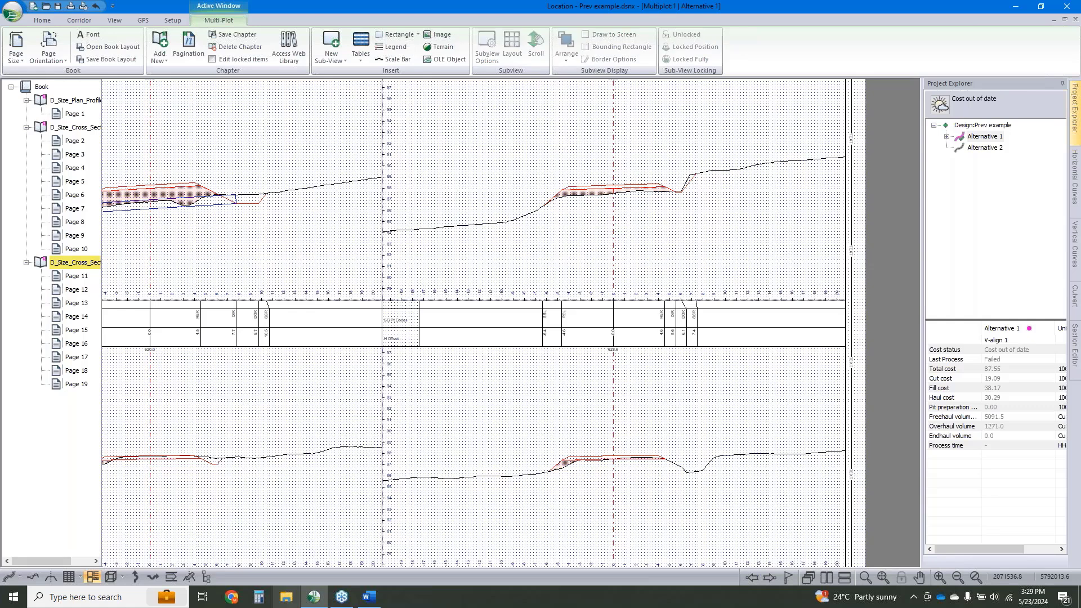
pyautogui.doubleClick(516, 218)
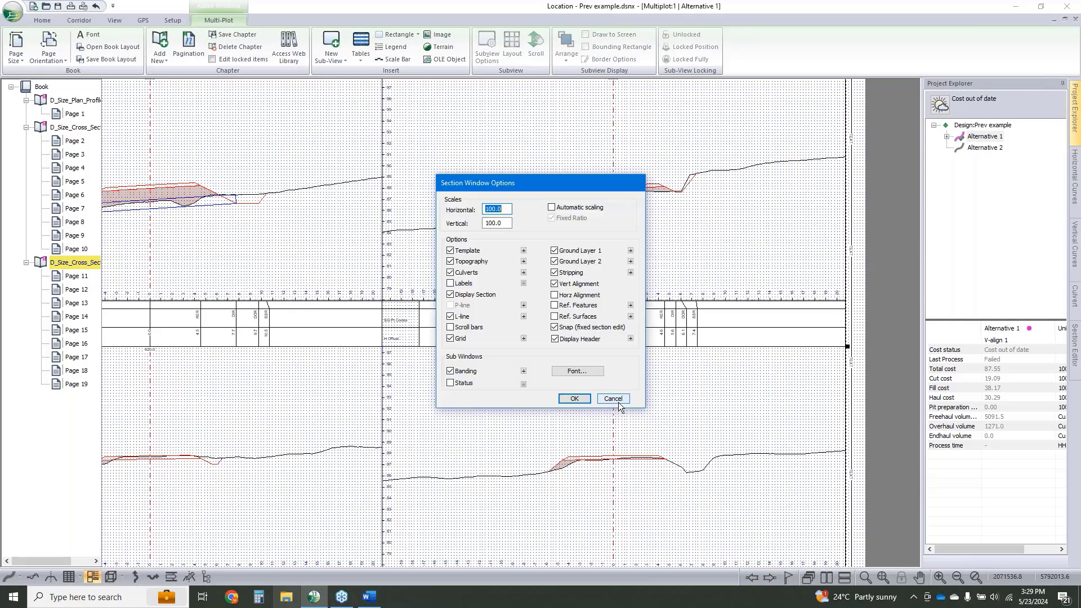
pyautogui.click(450, 371)
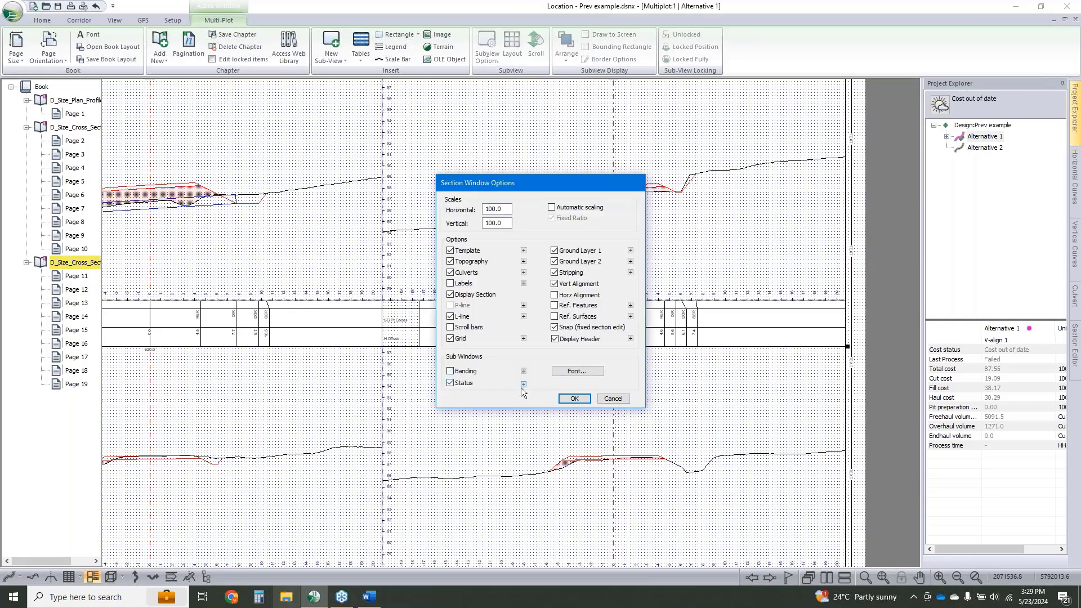
# Remove every selected status field except L-Stn from the duplicated chapter's status area
pyautogui.click(523, 384)
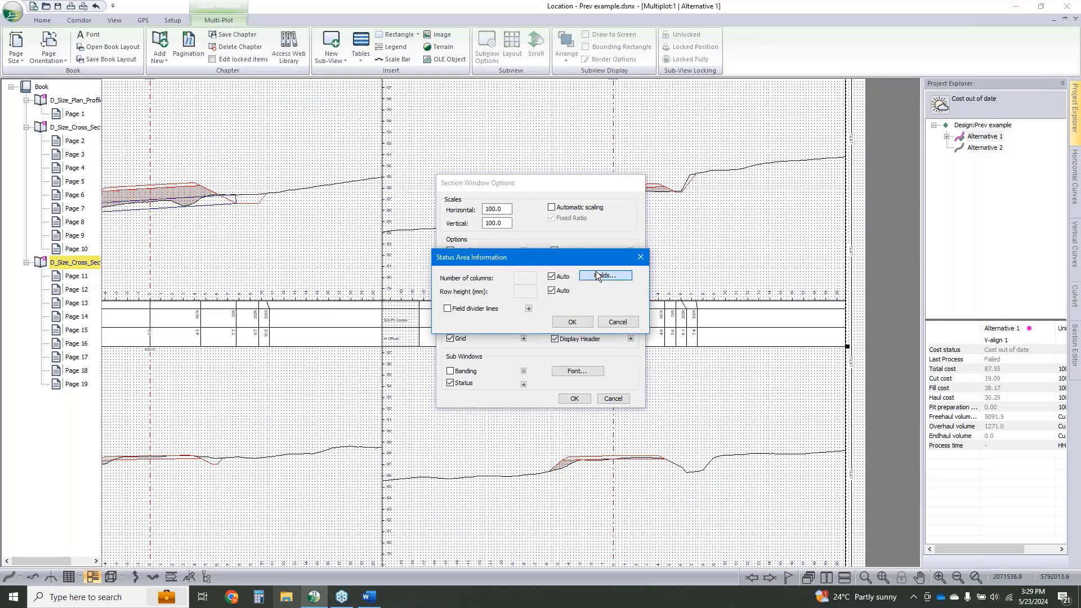
pyautogui.click(597, 276)
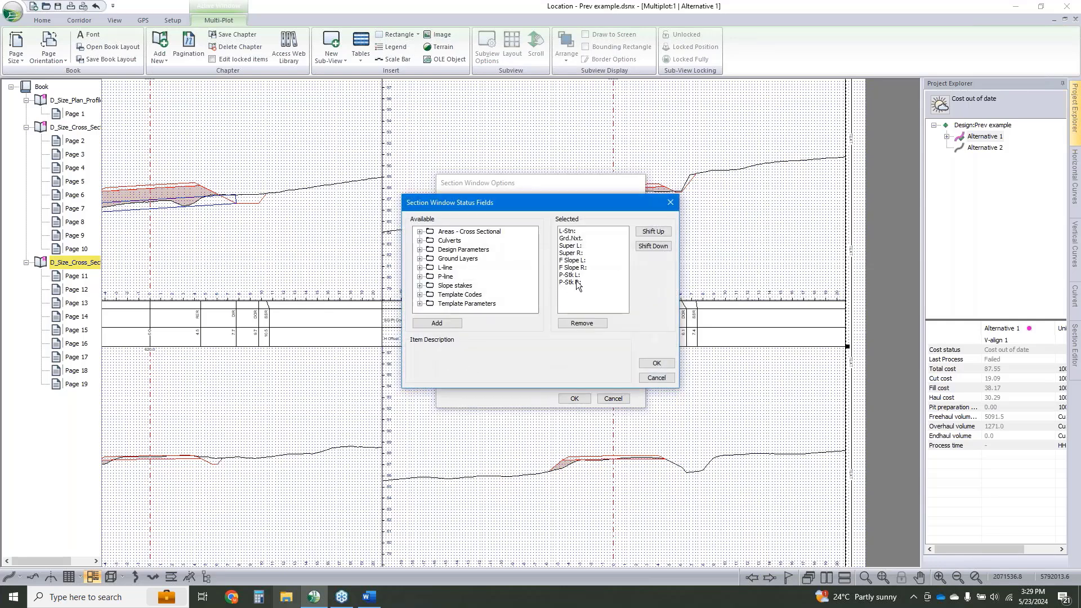
pyautogui.click(575, 281)
pyautogui.click(582, 323)
pyautogui.click(582, 323)
pyautogui.click(582, 323)
pyautogui.click(582, 324)
pyautogui.click(582, 323)
pyautogui.click(582, 323)
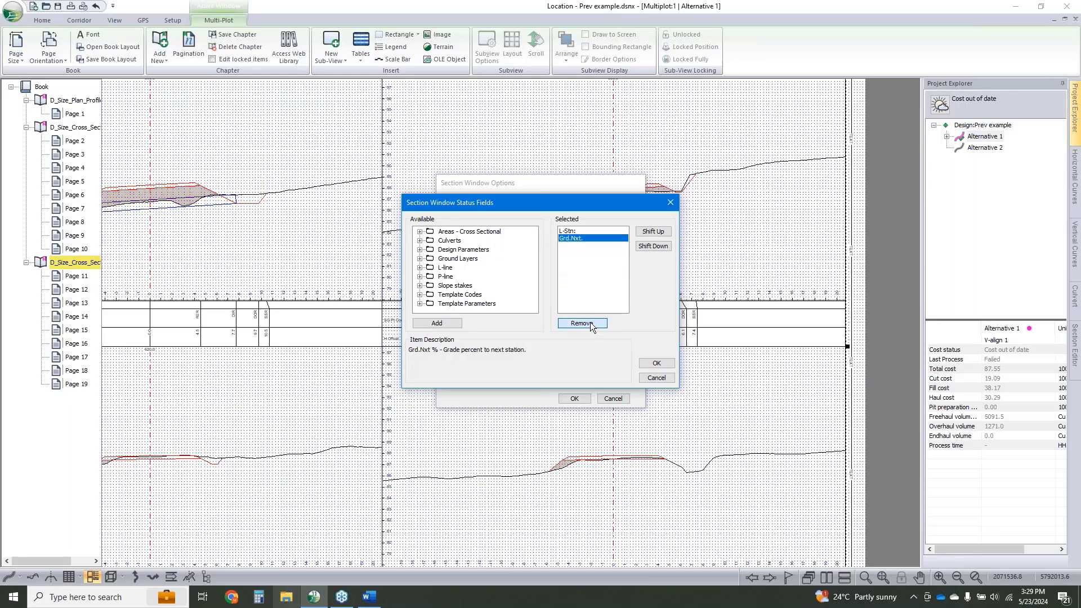
pyautogui.click(590, 325)
pyautogui.click(591, 326)
pyautogui.click(598, 312)
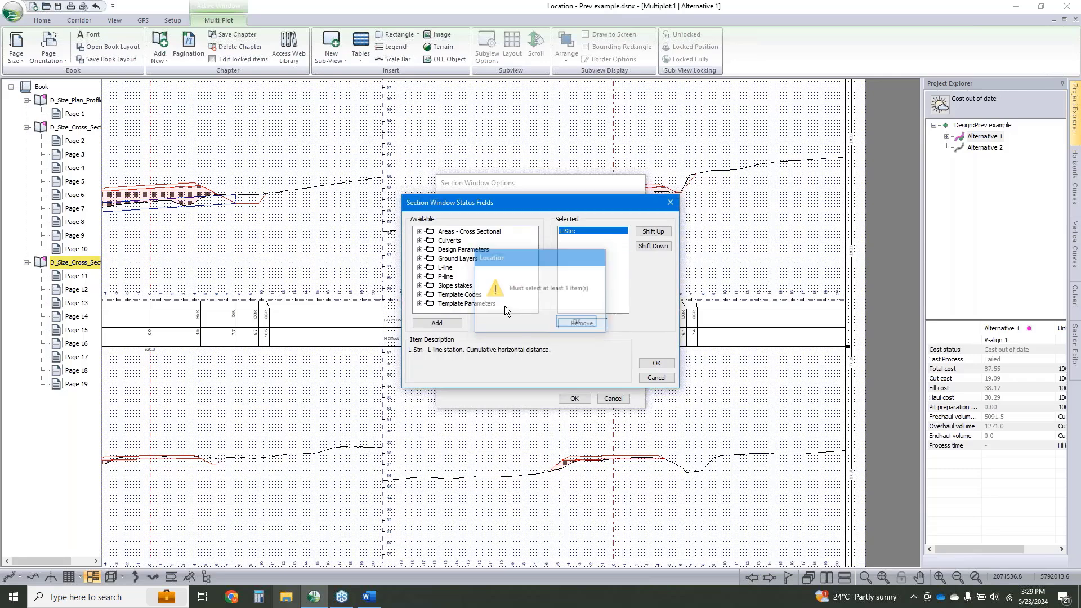
# Add the culvert diameter (Cul DIA) and culvert length (Cul Length) fields to the status area
pyautogui.click(421, 241)
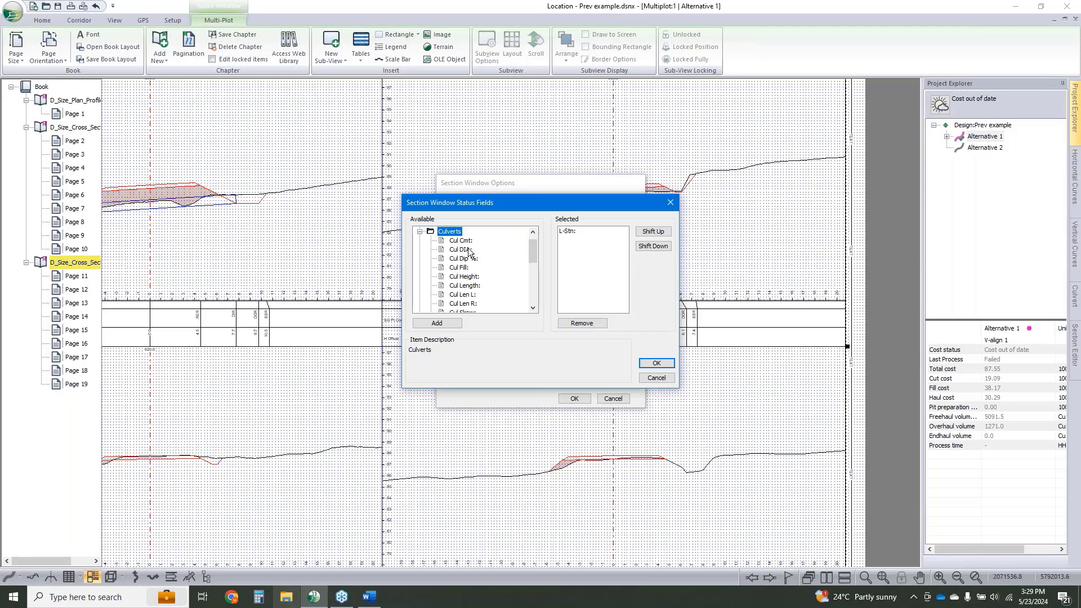
pyautogui.doubleClick(467, 250)
pyautogui.doubleClick(475, 288)
# Add the culvert Inlet X, Y, Z and Outlet X, Y, Z fields to the status area and apply the section window options
pyautogui.scroll(-3, 478, 292)
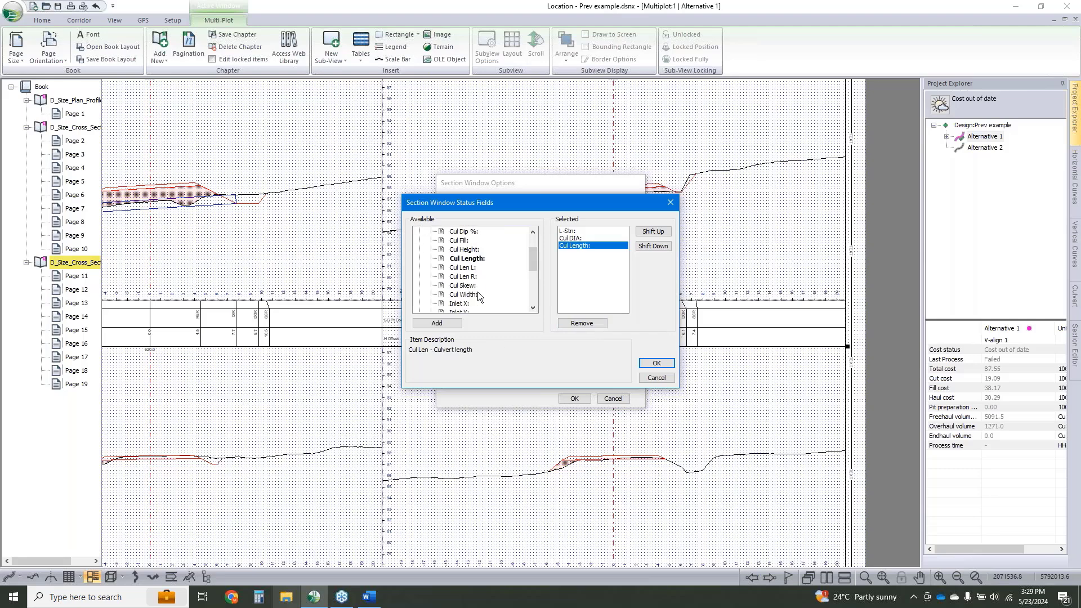
pyautogui.doubleClick(462, 250)
pyautogui.doubleClick(463, 258)
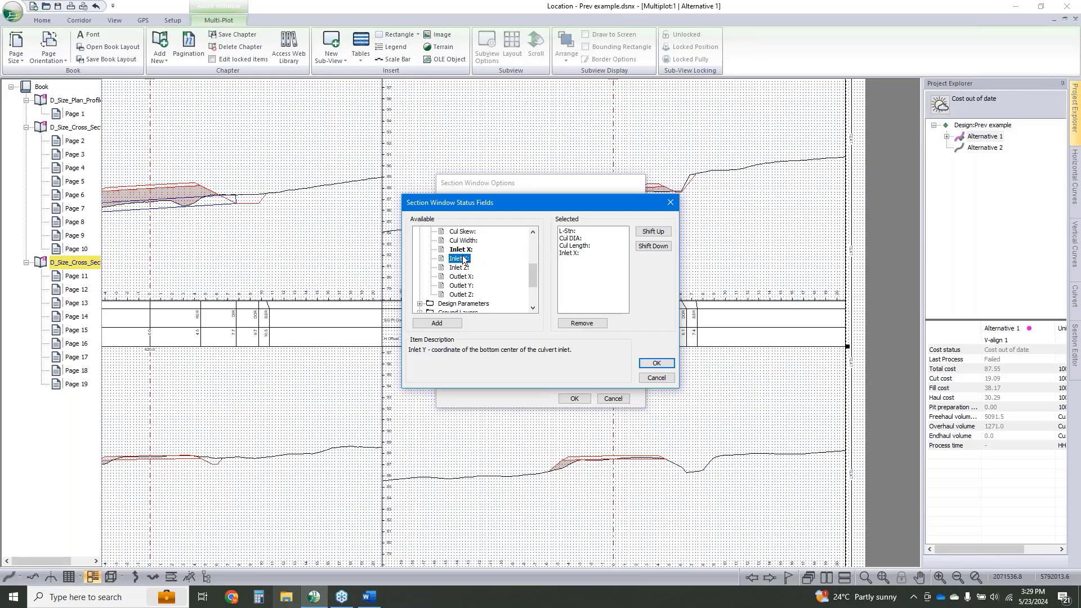
pyautogui.doubleClick(463, 268)
pyautogui.doubleClick(463, 276)
pyautogui.doubleClick(462, 285)
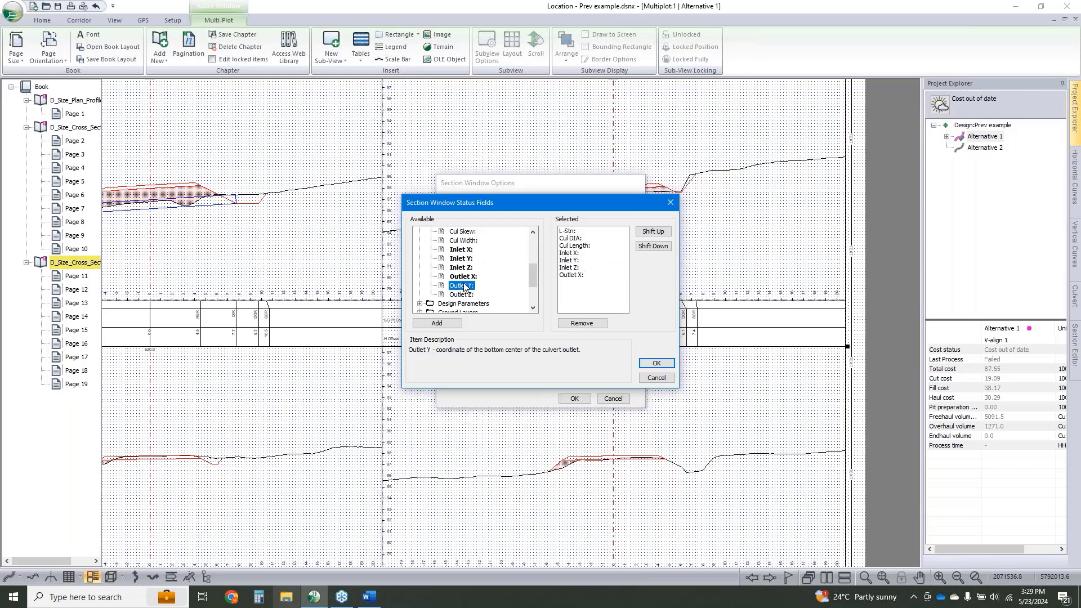
pyautogui.doubleClick(462, 294)
pyautogui.click(657, 363)
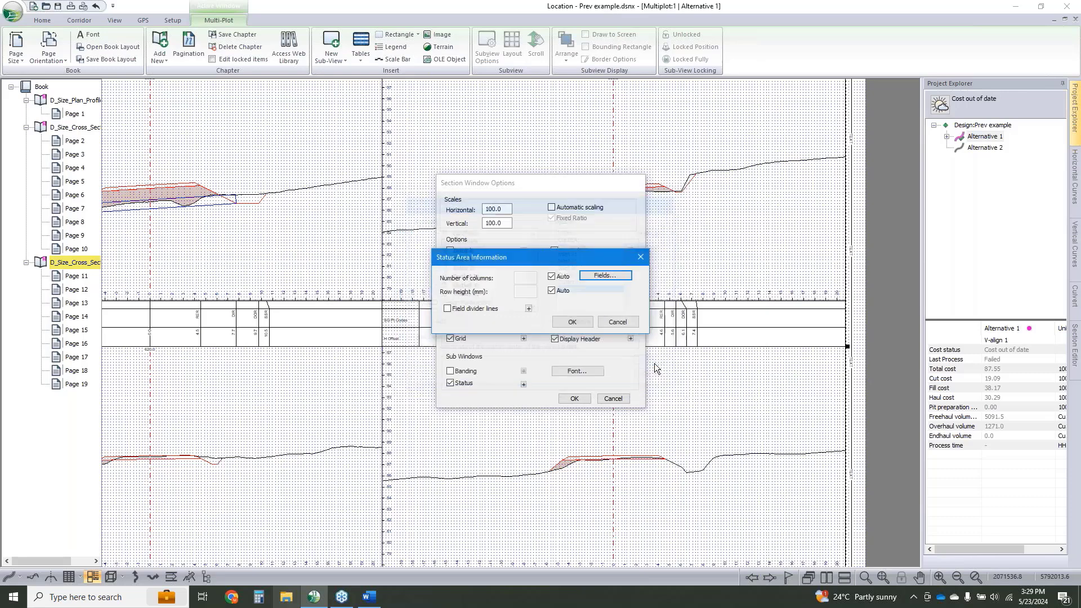
pyautogui.click(570, 322)
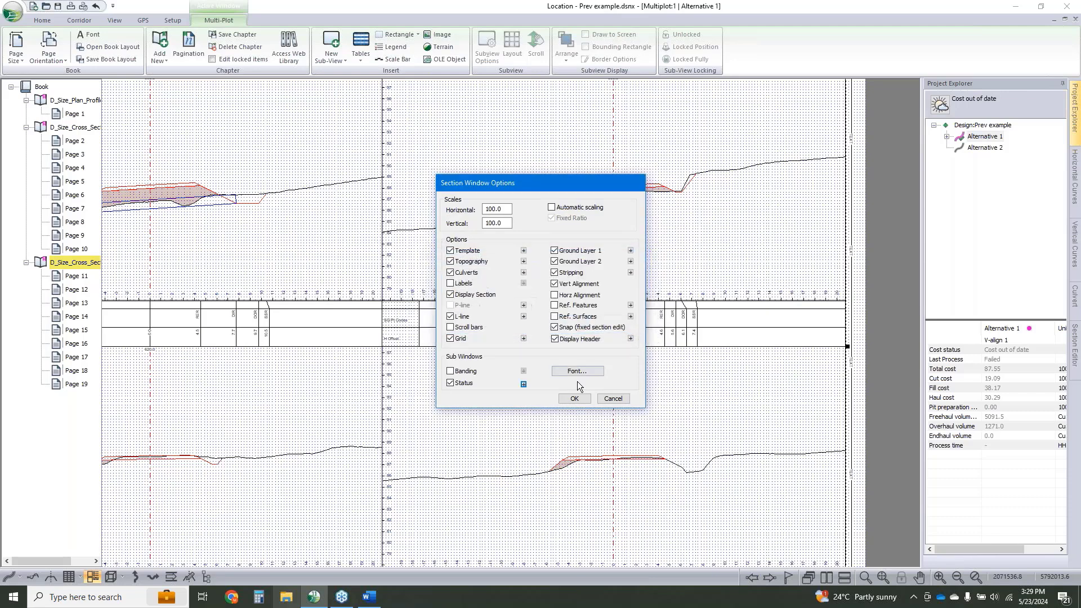
pyautogui.click(574, 399)
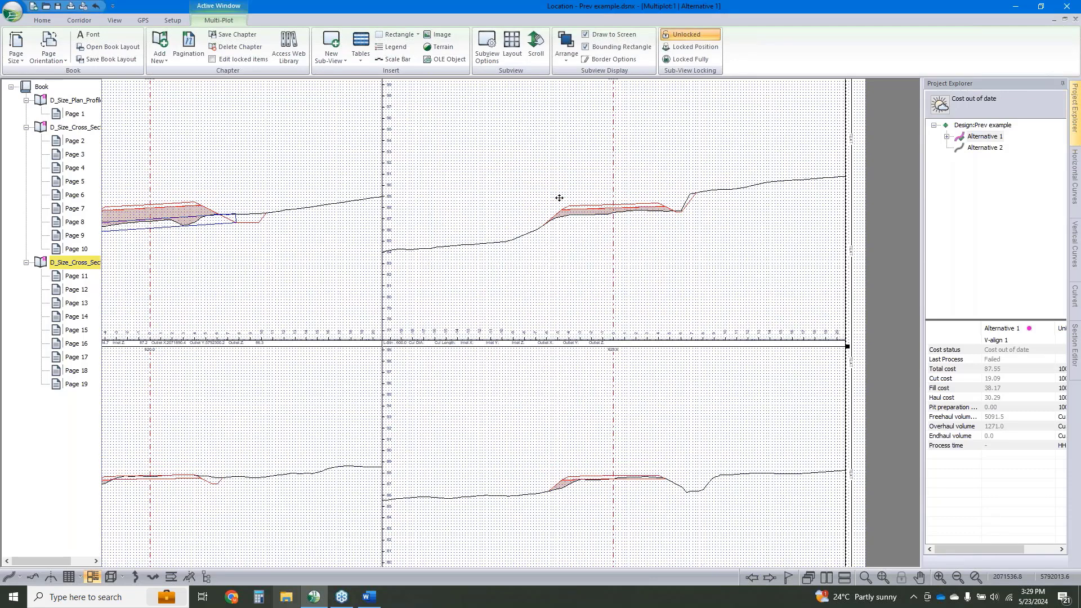
# Limit the duplicated chapter's sections to culvert insertion points by excluding the 20 m auto interval points, with a 1-row, 1-column page layout
pyautogui.click(511, 45)
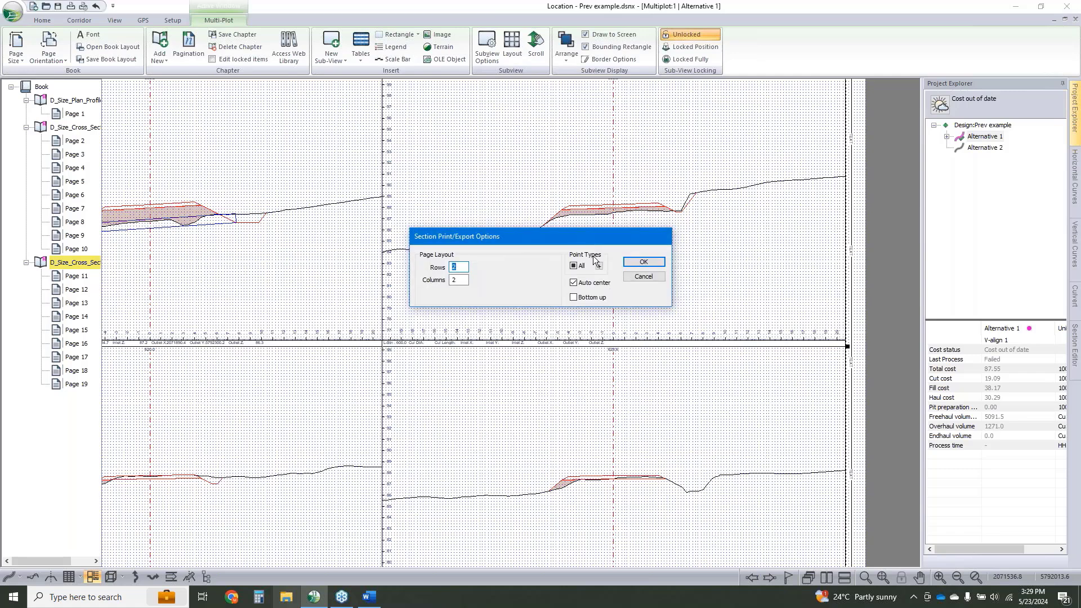
pyautogui.click(599, 266)
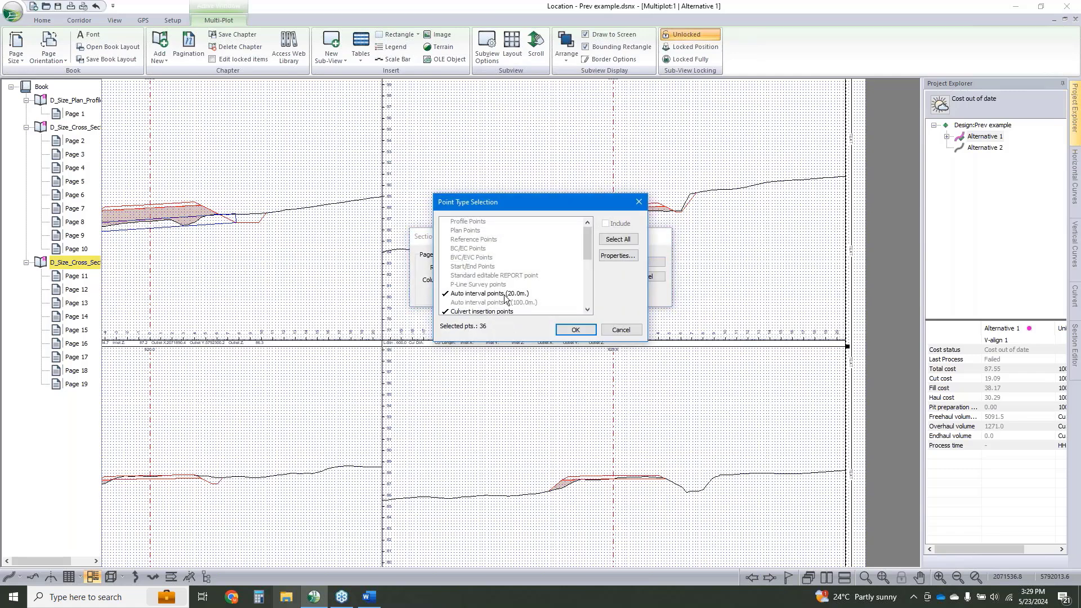
pyautogui.click(505, 295)
pyautogui.click(583, 331)
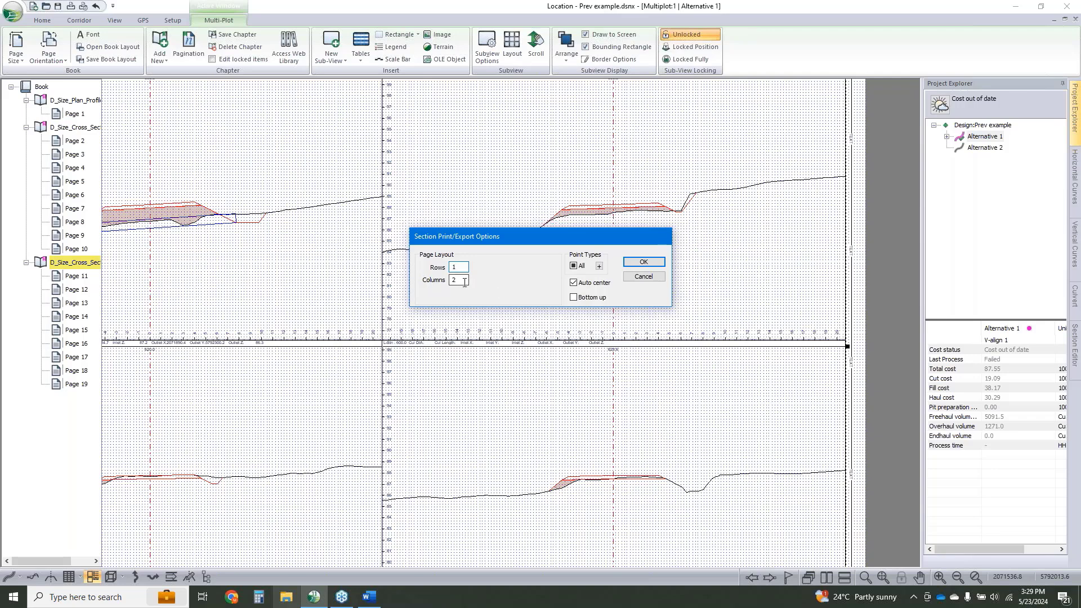
pyautogui.moveTo(465, 281); pyautogui.dragTo(451, 280)
pyautogui.write('1')
pyautogui.click(638, 262)
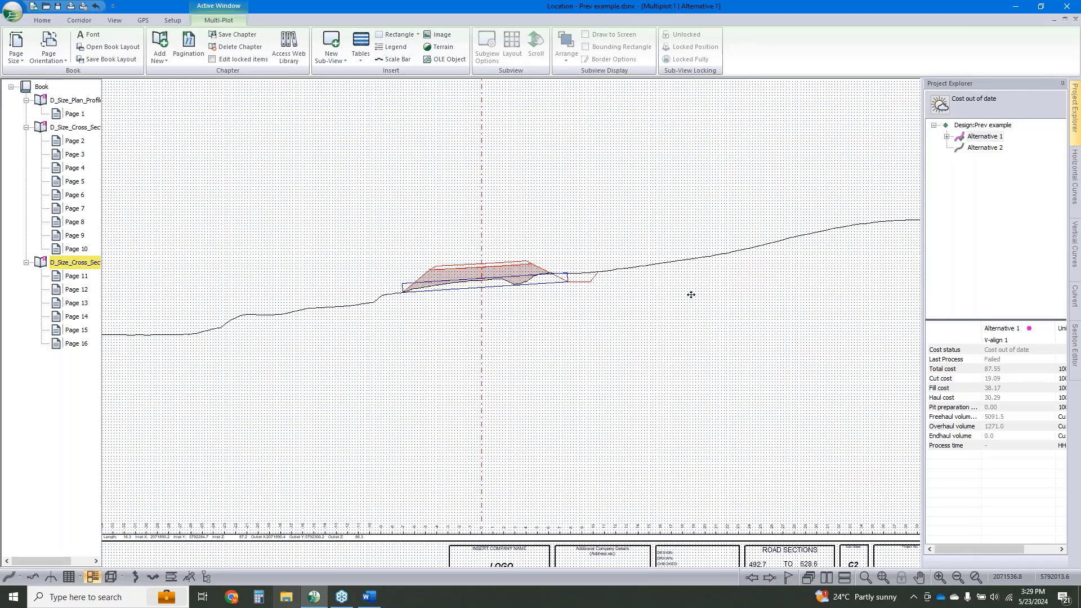
# Turn off the grid display in the multi-plot options
pyautogui.doubleClick(691, 294)
pyautogui.click(610, 400)
pyautogui.scroll(-3, 662, 384)
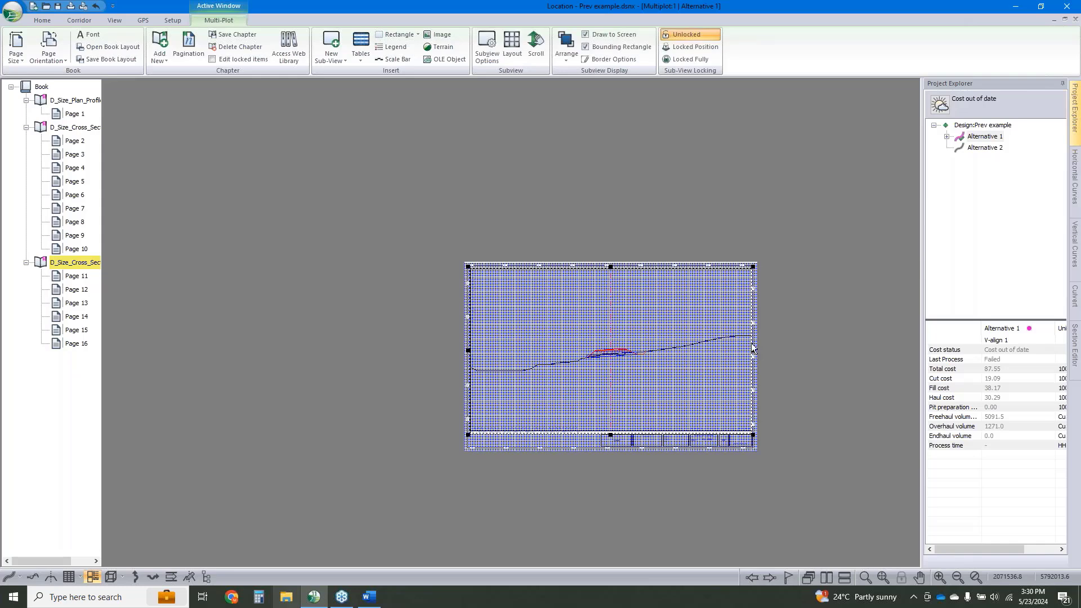
pyautogui.doubleClick(493, 265)
pyautogui.click(471, 305)
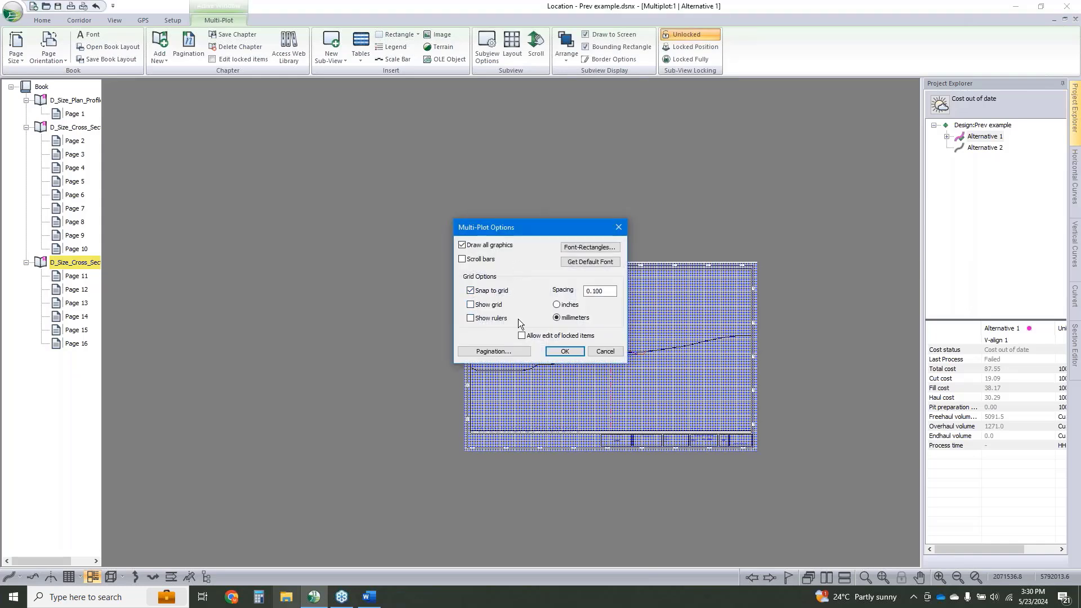
pyautogui.click(564, 351)
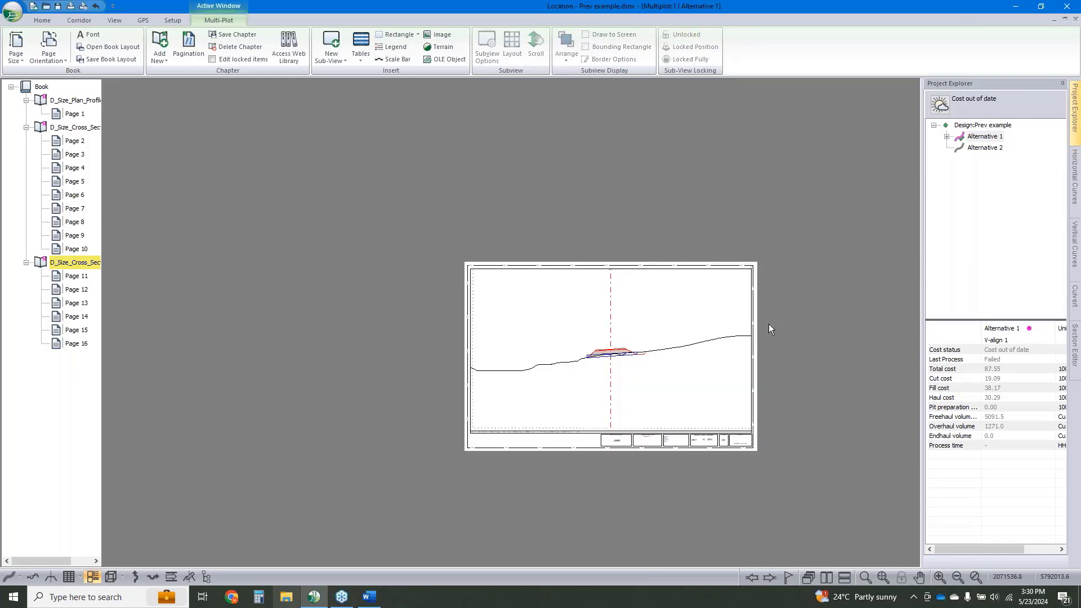
# Examine the section scales, the culvert status fields below the section and the overall culvert sheet
pyautogui.doubleClick(635, 345)
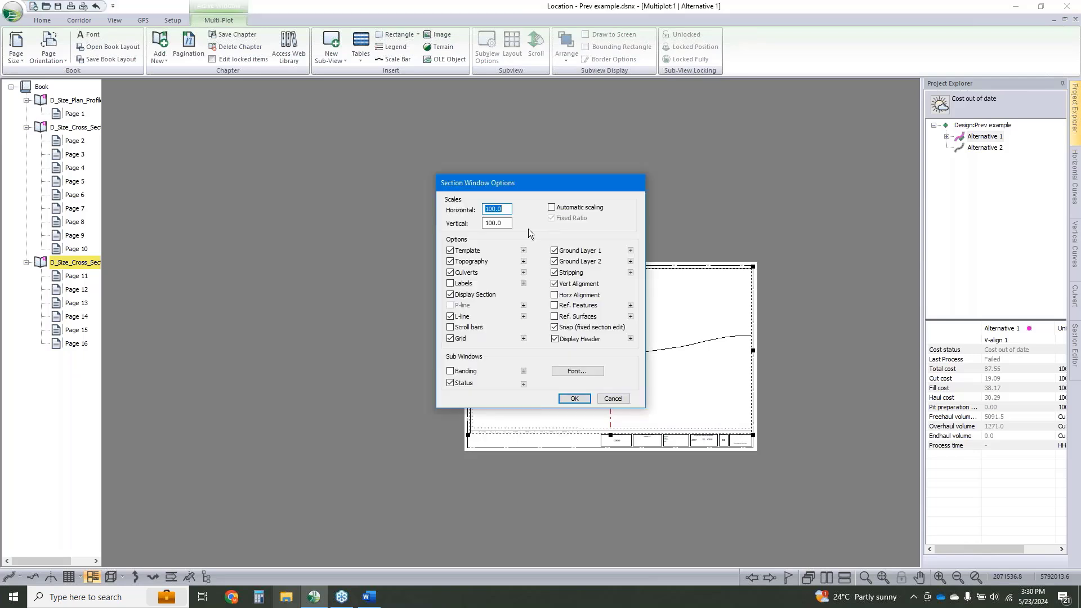
pyautogui.doubleClick(503, 223)
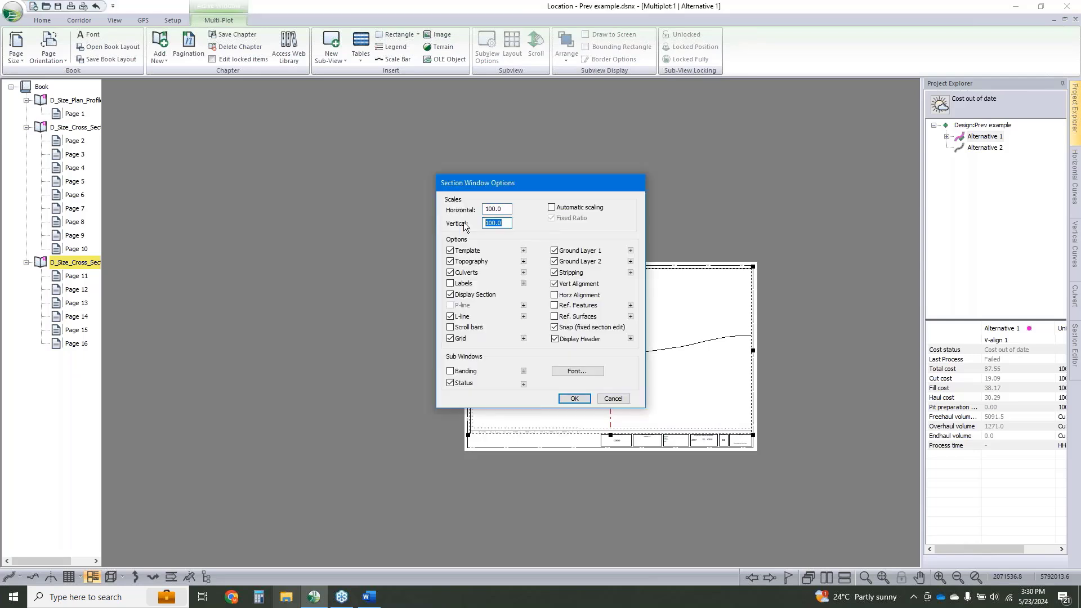
pyautogui.click(606, 397)
pyautogui.scroll(4, 526, 434)
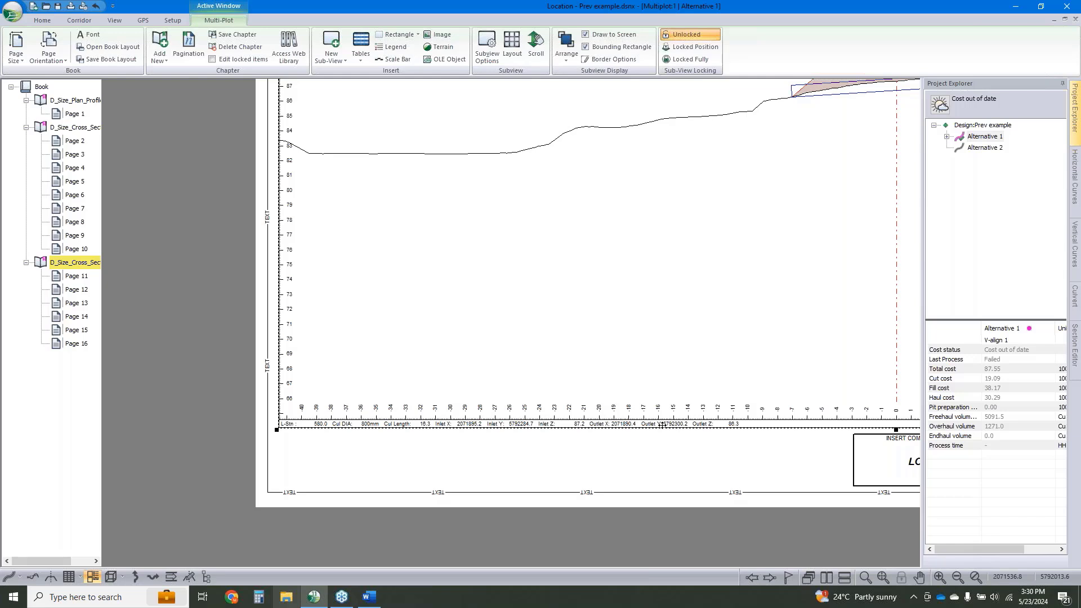
pyautogui.click(615, 525)
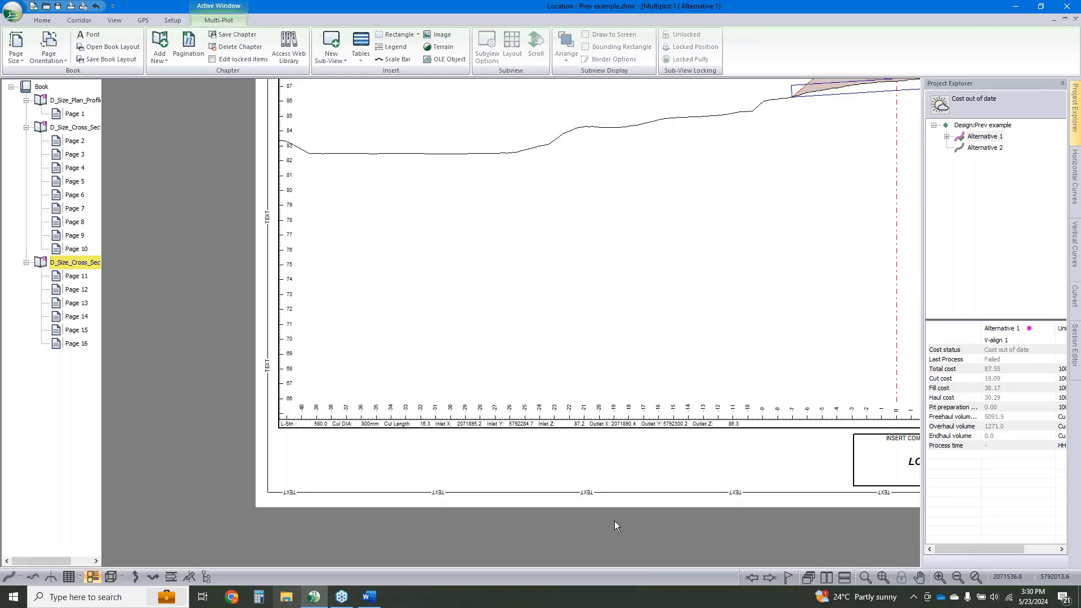
pyautogui.moveTo(576, 413); pyautogui.dragTo(481, 412, button='middle')
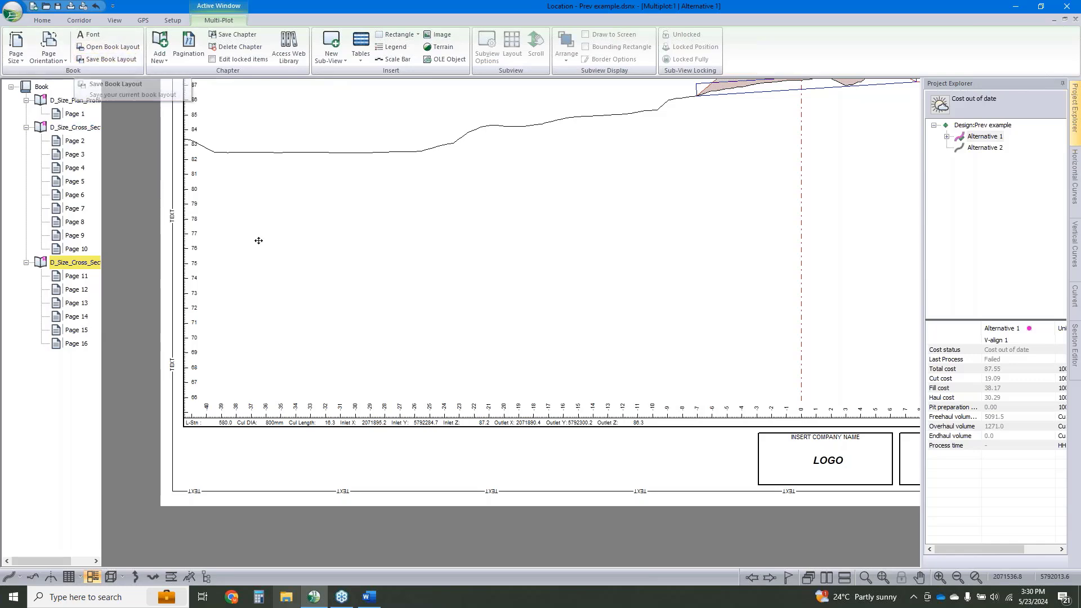
pyautogui.moveTo(602, 276); pyautogui.dragTo(572, 314, button='middle')
pyautogui.scroll(-1, 573, 315)
pyautogui.moveTo(702, 283); pyautogui.dragTo(627, 357, button='middle')
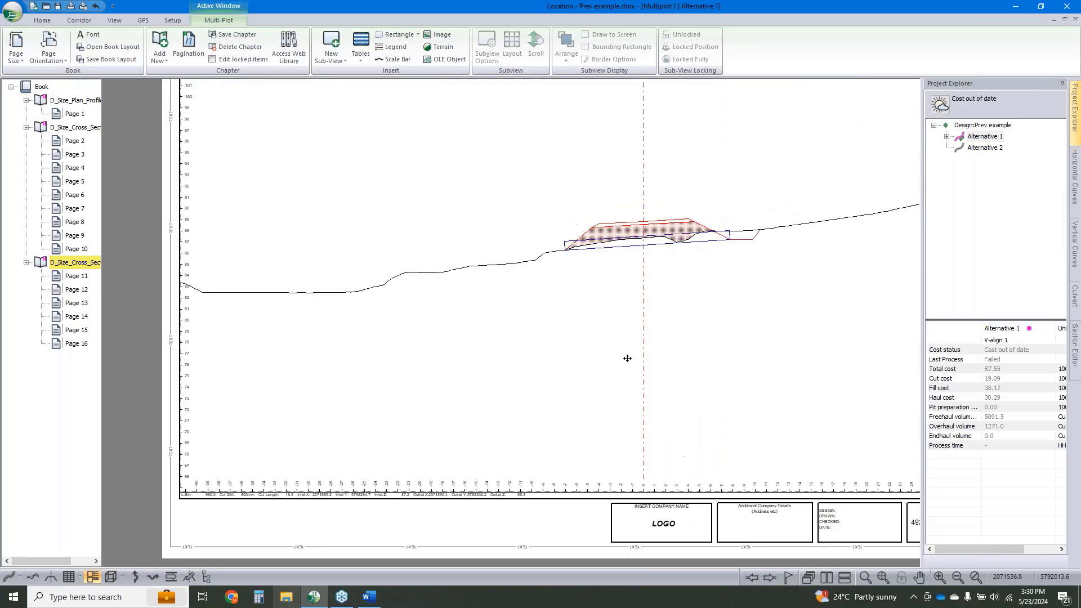
pyautogui.moveTo(689, 302); pyautogui.dragTo(594, 349, button='middle')
pyautogui.scroll(-2, 623, 318)
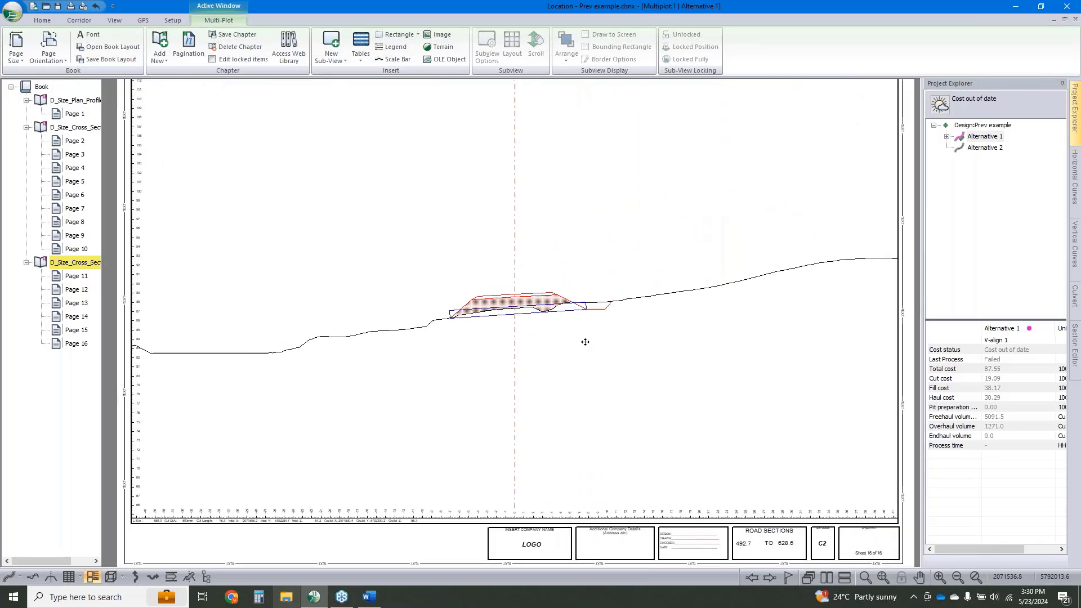
# Delete the duplicated culvert cross-section chapter from the book
pyautogui.click(64, 128)
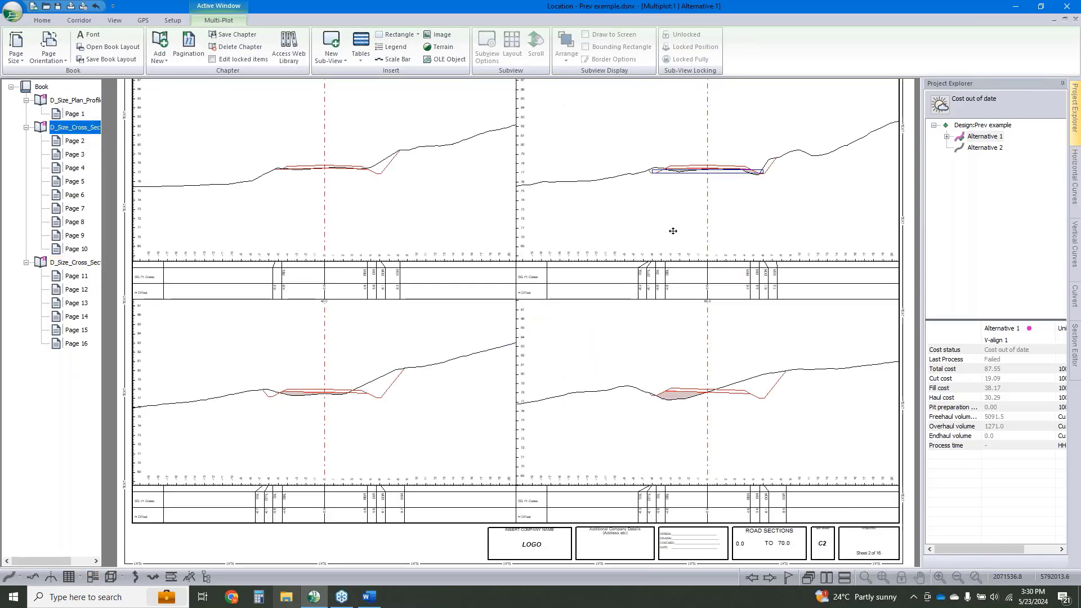
pyautogui.rightClick(80, 263)
pyautogui.click(113, 269)
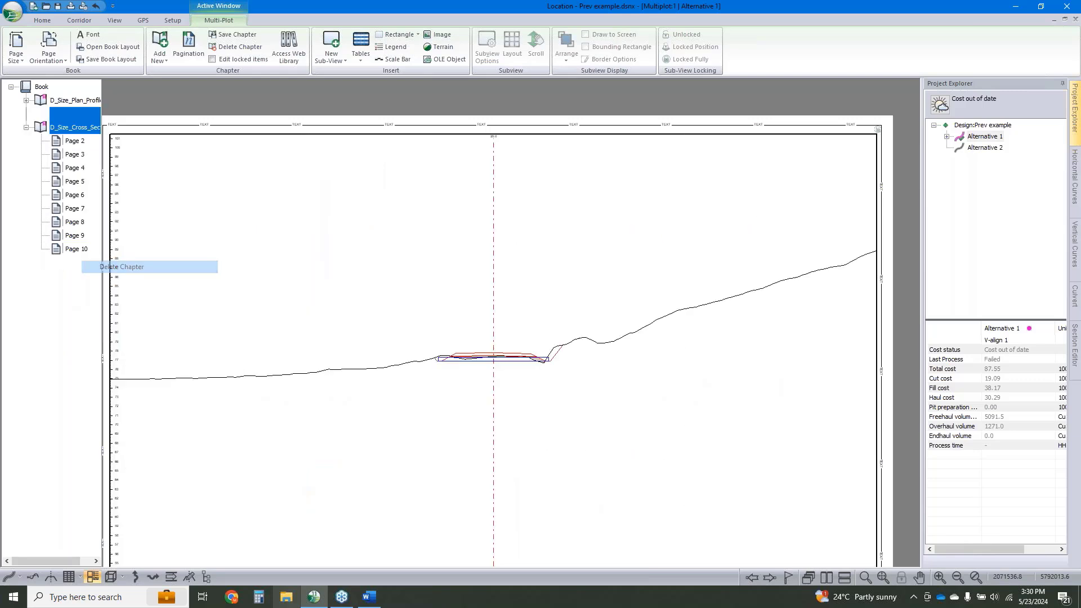
# Insert a rectangle sub-view in the plan/profile chapter with the text type Horizontal Alignment
pyautogui.click(74, 100)
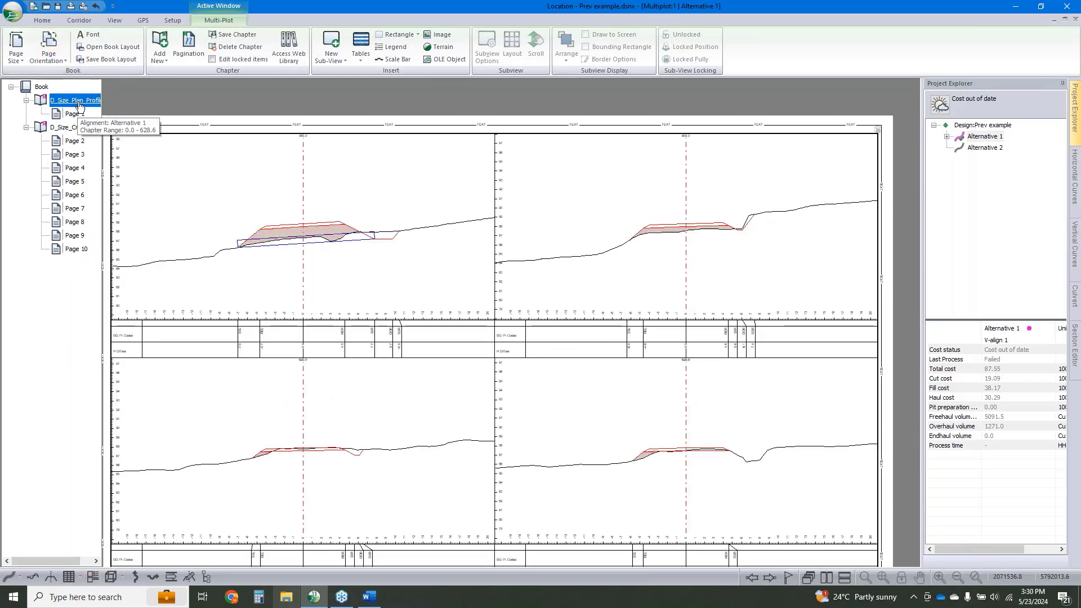
pyautogui.moveTo(910, 148); pyautogui.dragTo(887, 158, button='middle')
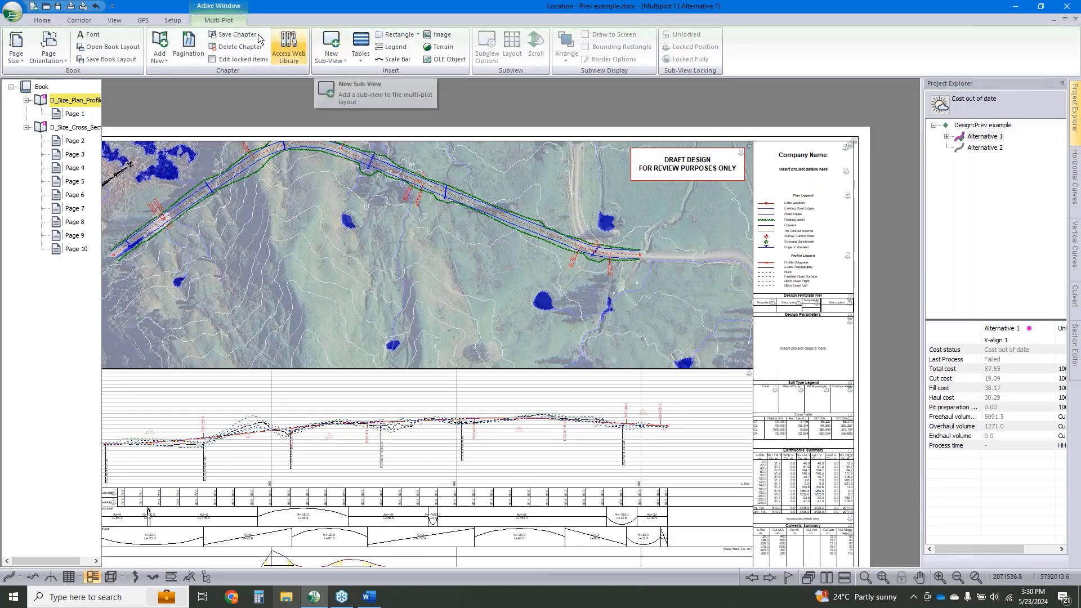
pyautogui.click(411, 35)
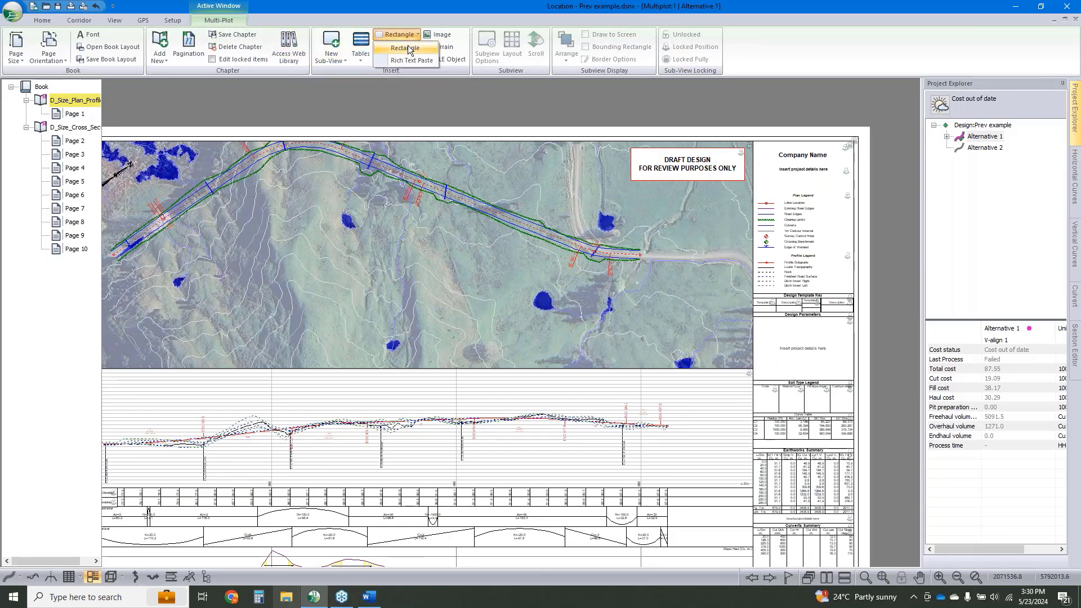
pyautogui.click(408, 48)
pyautogui.click(541, 215)
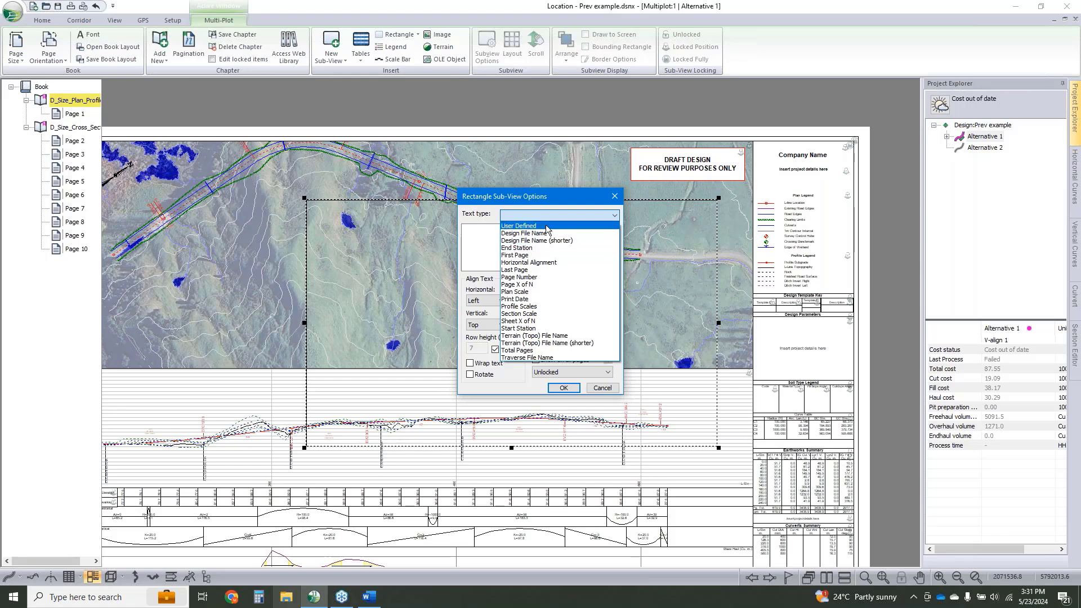
pyautogui.click(536, 263)
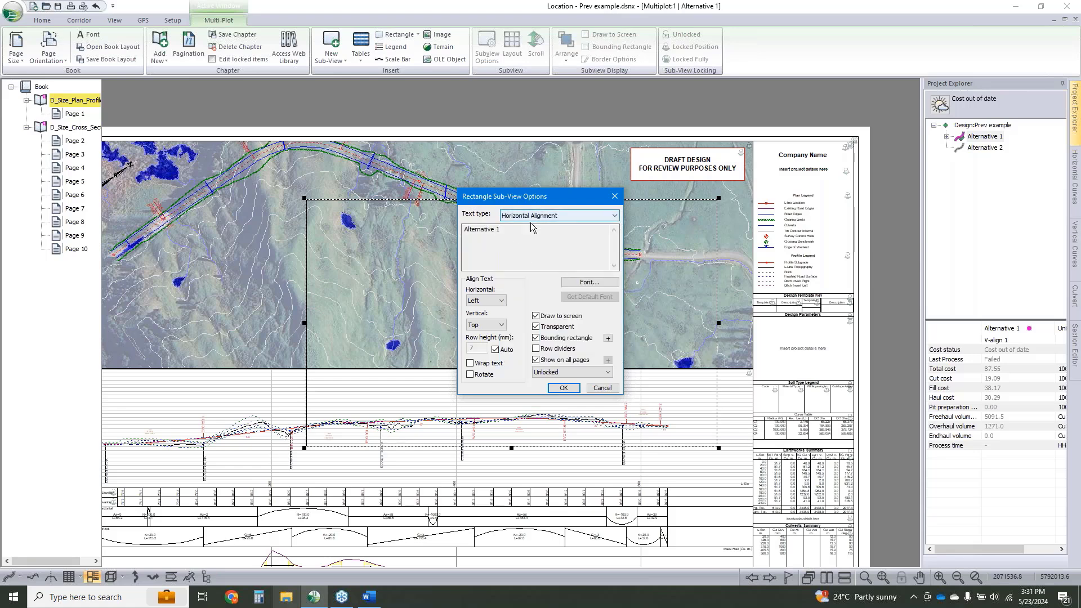
# Center the rectangle's text horizontally and vertically, keep its current font and apply the options
pyautogui.click(486, 300)
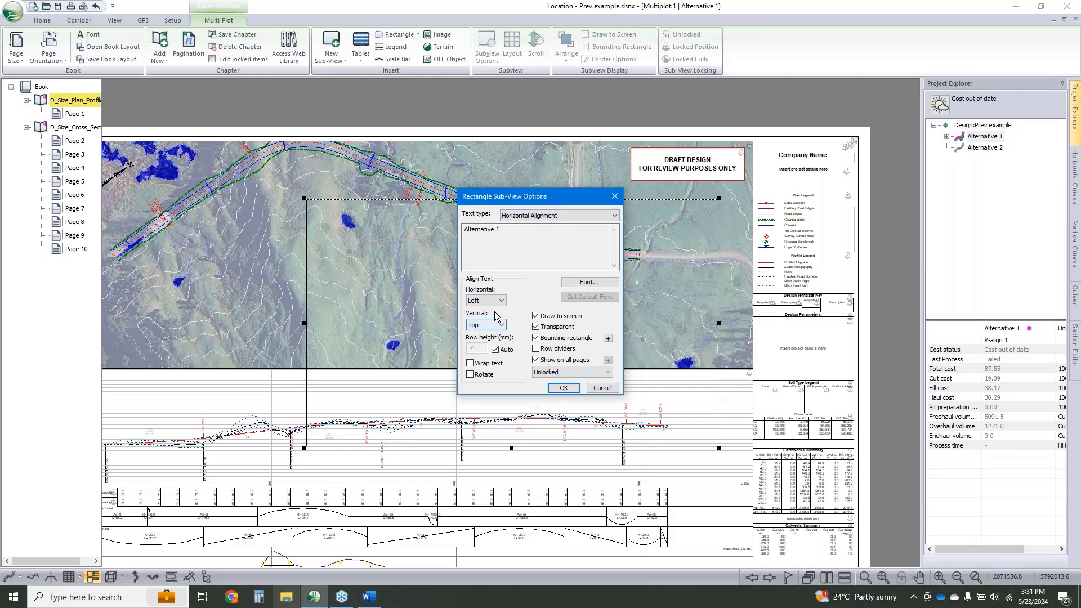
pyautogui.click(478, 317)
pyautogui.click(487, 325)
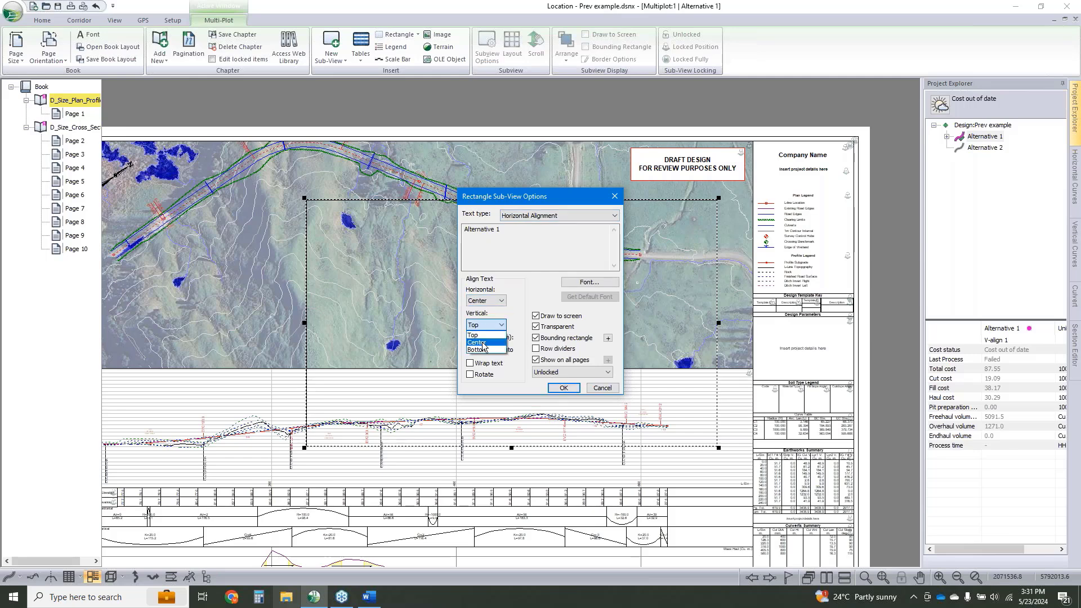
pyautogui.click(477, 341)
pyautogui.click(602, 281)
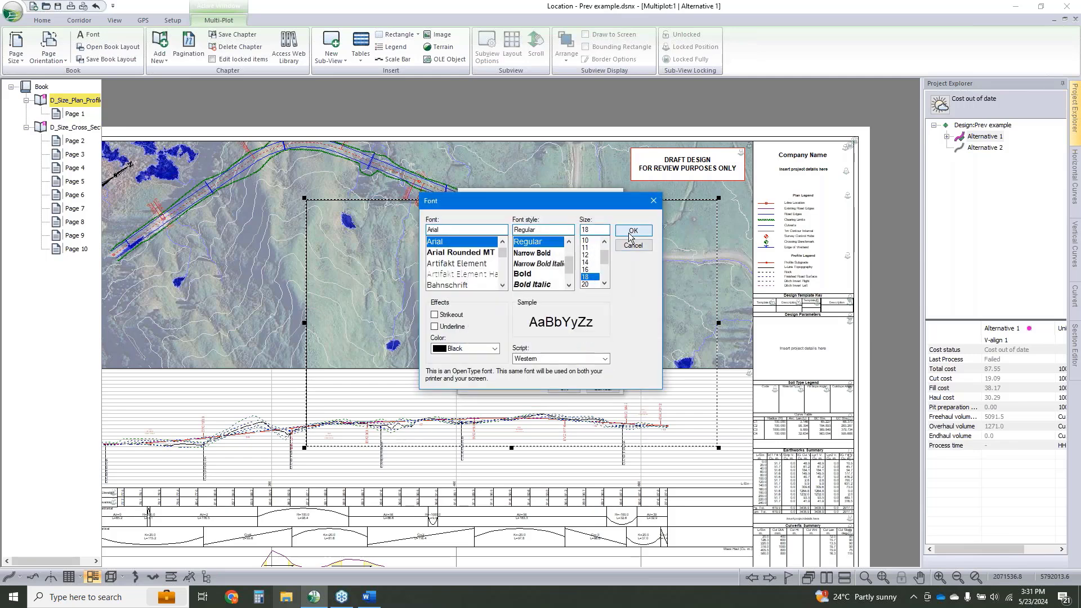
pyautogui.click(622, 245)
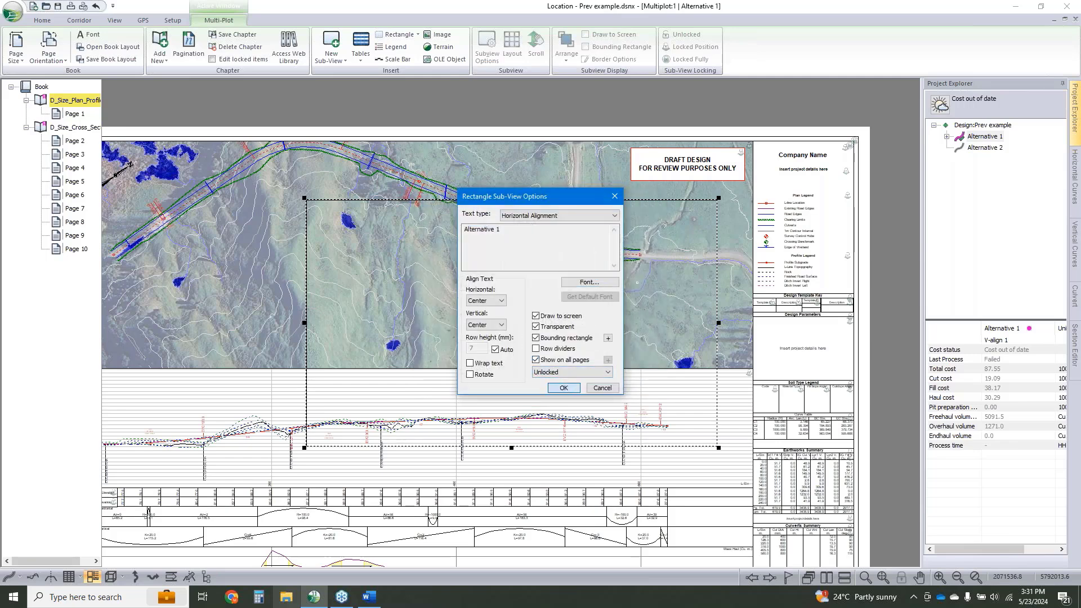
pyautogui.click(564, 387)
# Move and resize the alignment name rectangle to fit the side column's width between the project details and the Plan Legend
pyautogui.moveTo(641, 267); pyautogui.dragTo(778, 241)
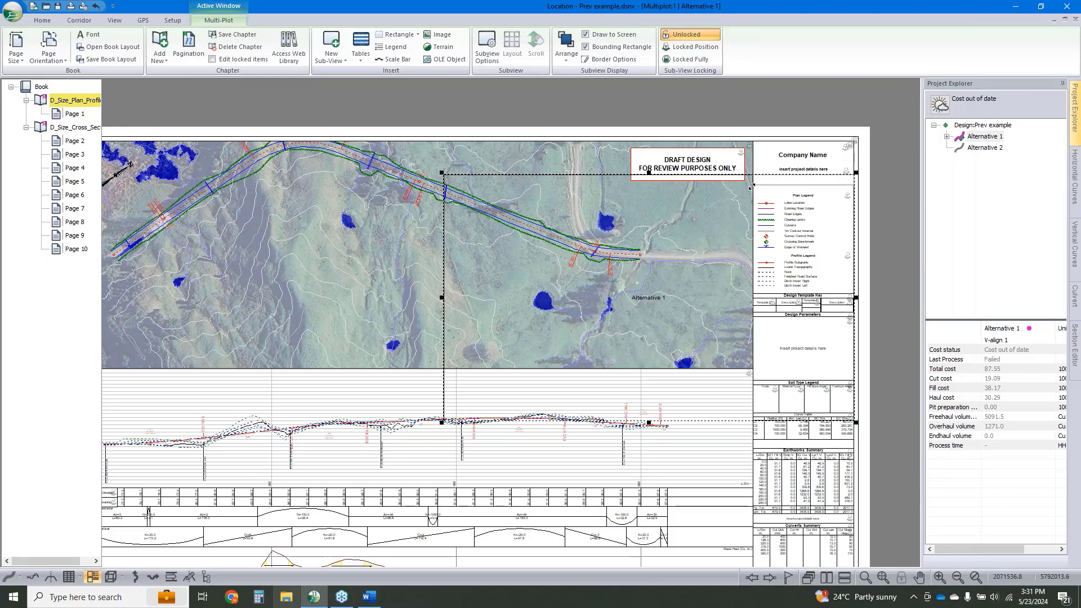
pyautogui.moveTo(753, 187); pyautogui.dragTo(752, 186)
pyautogui.scroll(6, 815, 174)
pyautogui.moveTo(726, 224); pyautogui.dragTo(580, 262, button='middle')
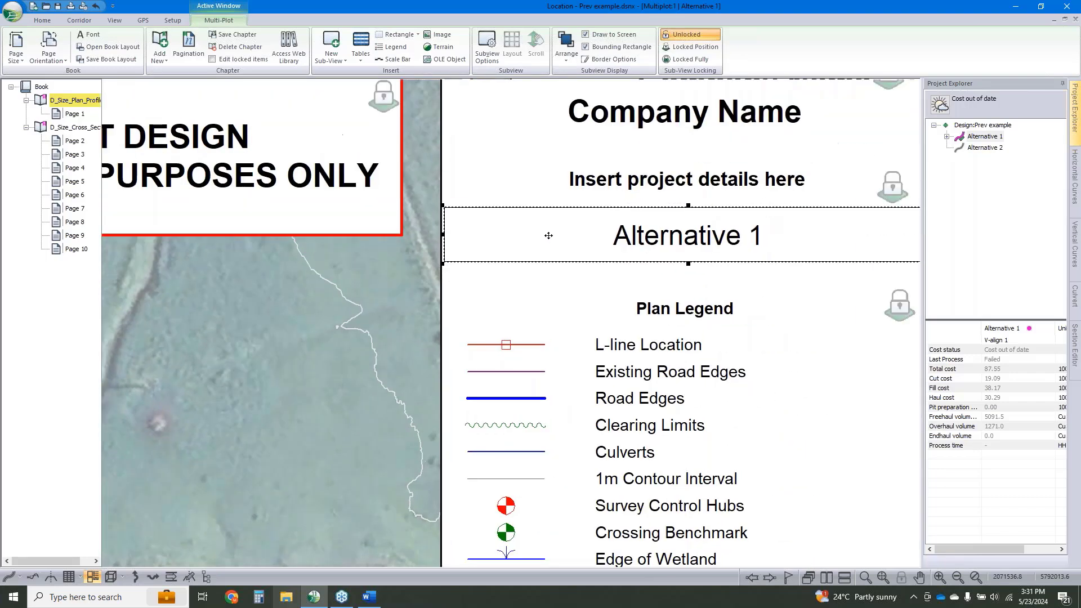
pyautogui.moveTo(370, 238); pyautogui.dragTo(366, 239)
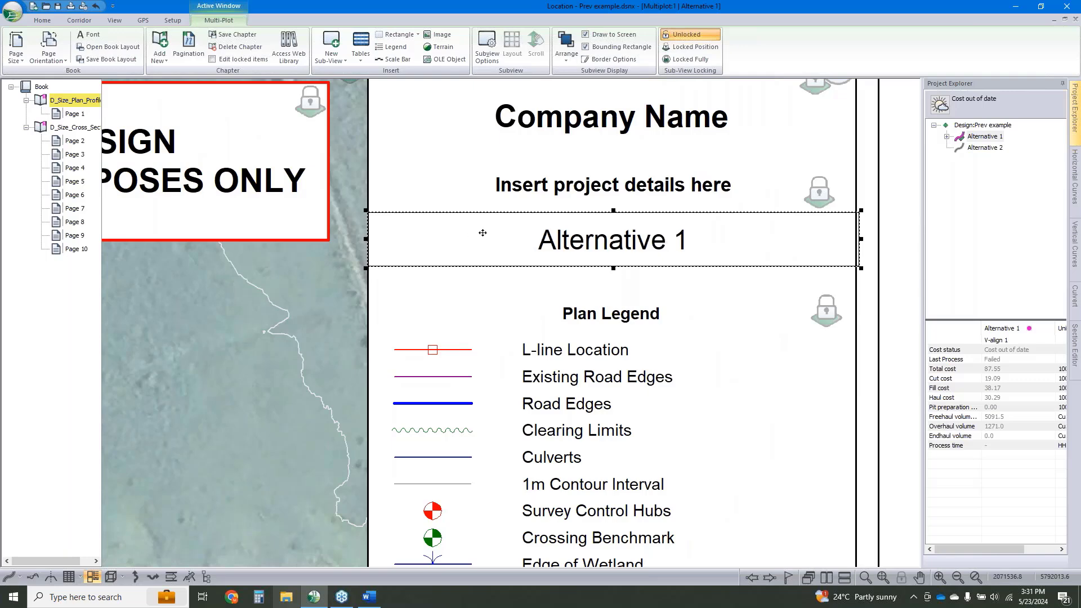
pyautogui.moveTo(860, 239); pyautogui.dragTo(857, 238)
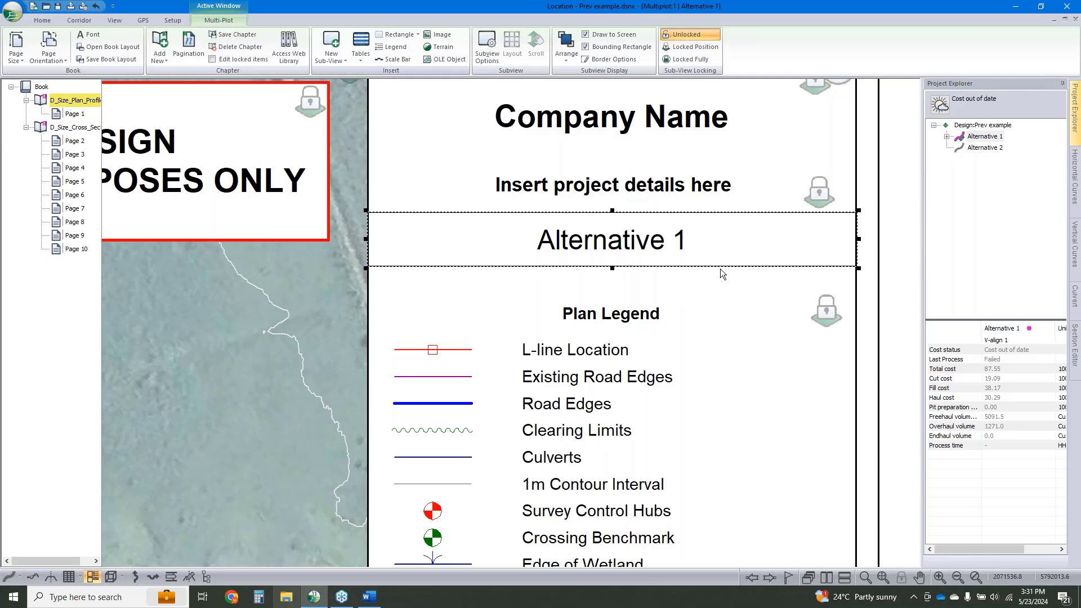
# Turn off the bounding rectangle of the alignment name sub-view
pyautogui.doubleClick(721, 249)
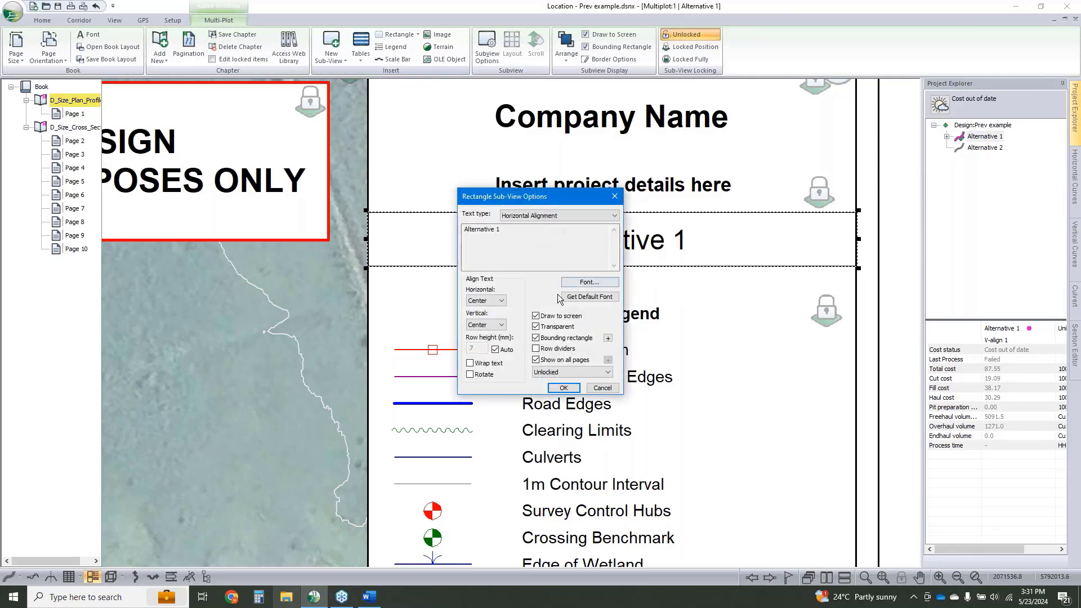
pyautogui.click(536, 338)
pyautogui.click(563, 388)
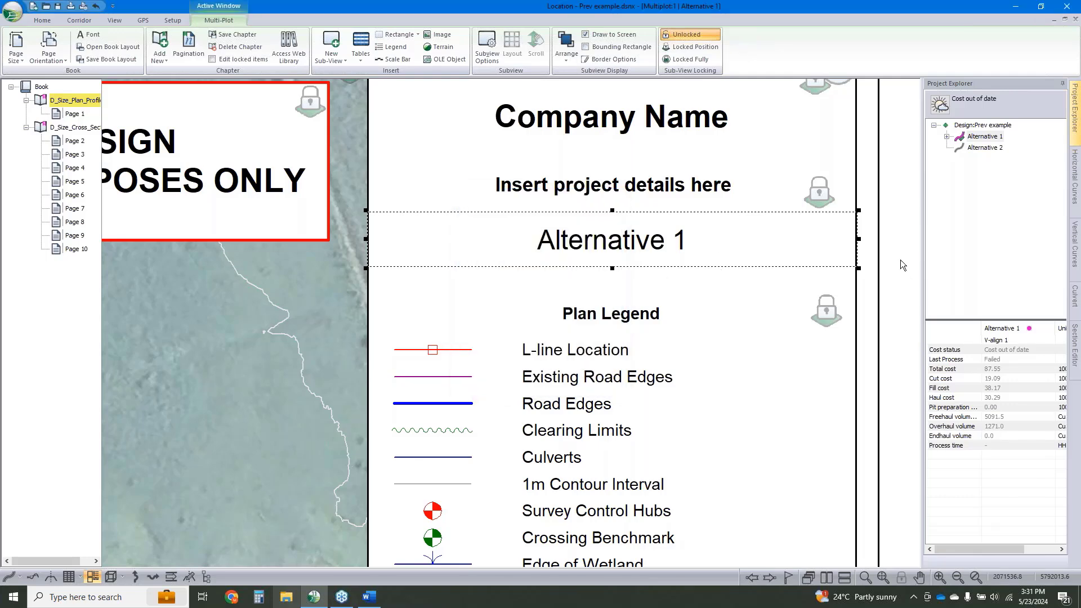
# Try to paste a copy of the plan/profile sheet's alignment name rectangle into the cross-section chapter
pyautogui.scroll(-3, 694, 248)
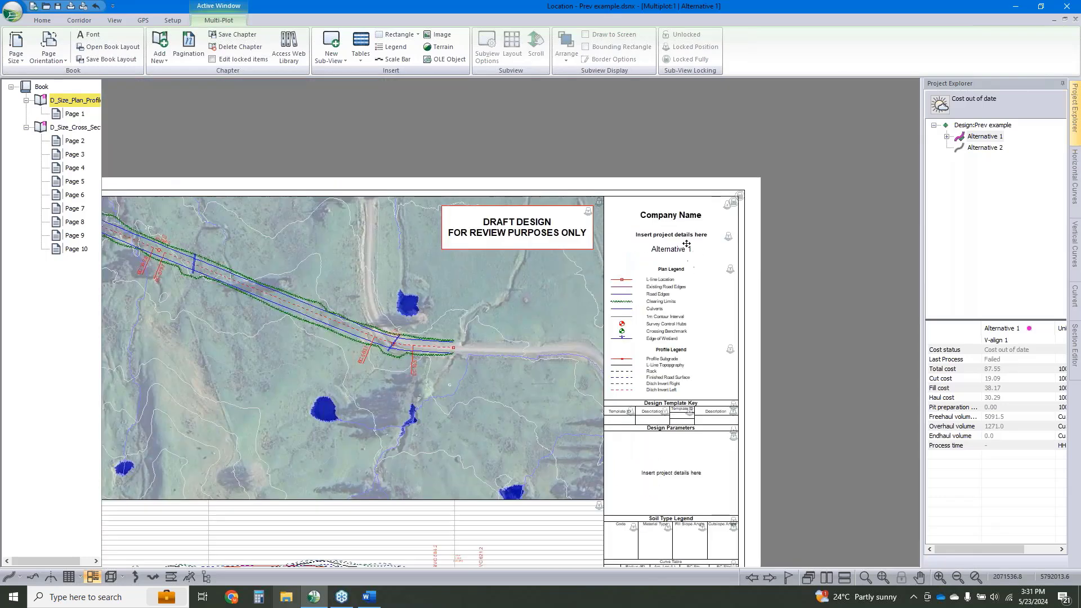
pyautogui.rightClick(679, 249)
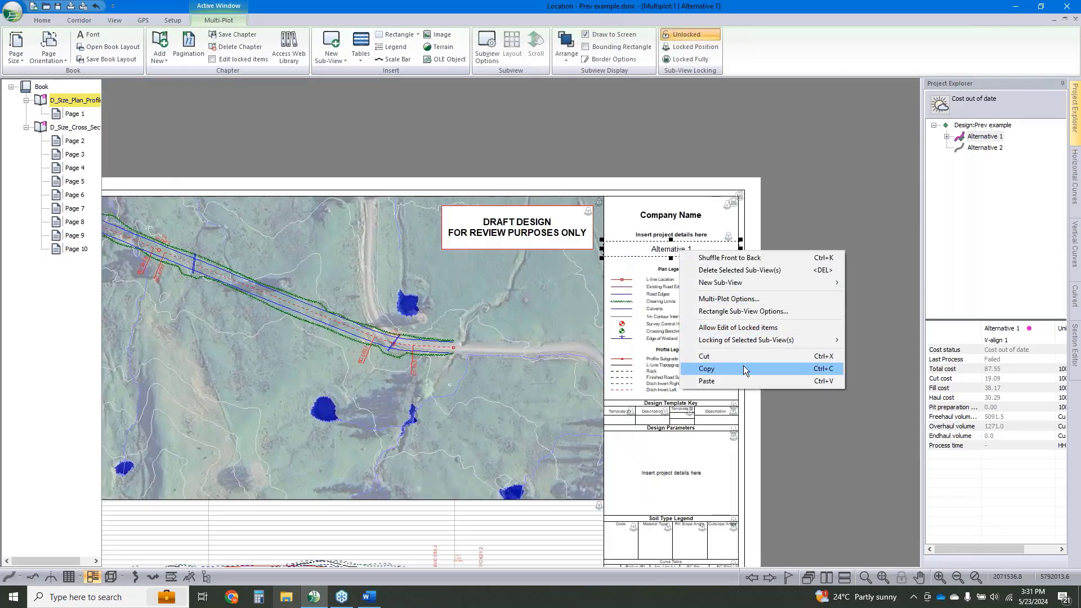
pyautogui.click(743, 367)
pyautogui.click(75, 127)
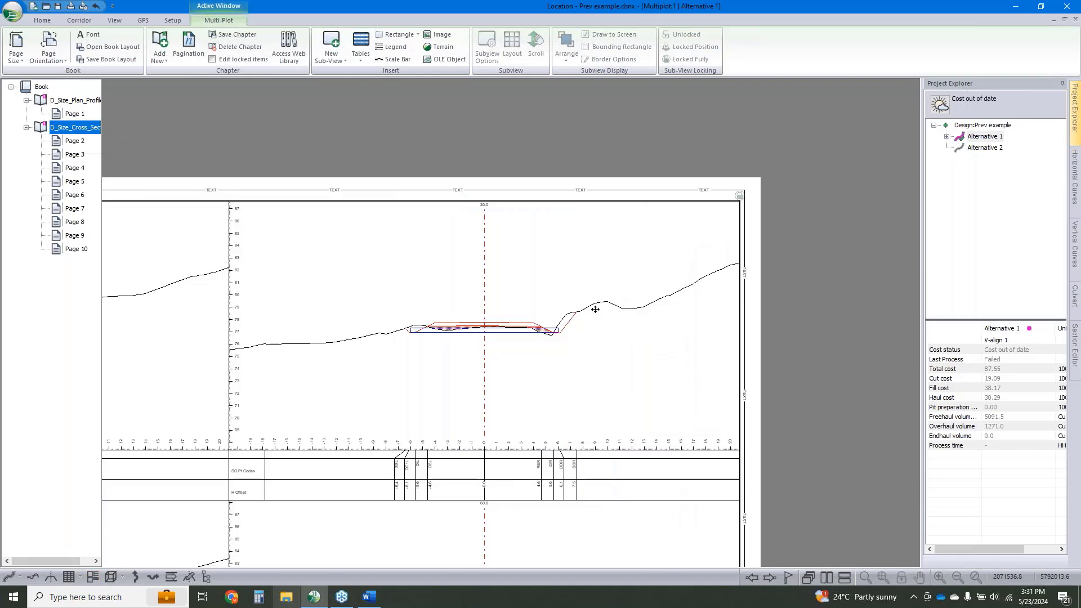
pyautogui.scroll(-3, 622, 469)
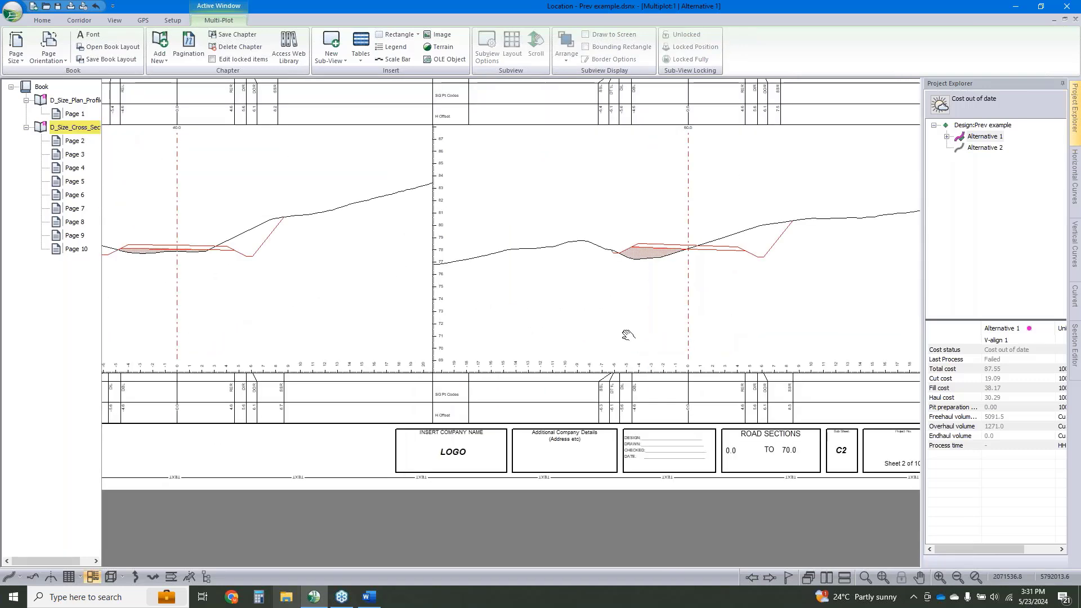
pyautogui.moveTo(475, 395); pyautogui.dragTo(620, 388, button='middle')
pyautogui.rightClick(359, 462)
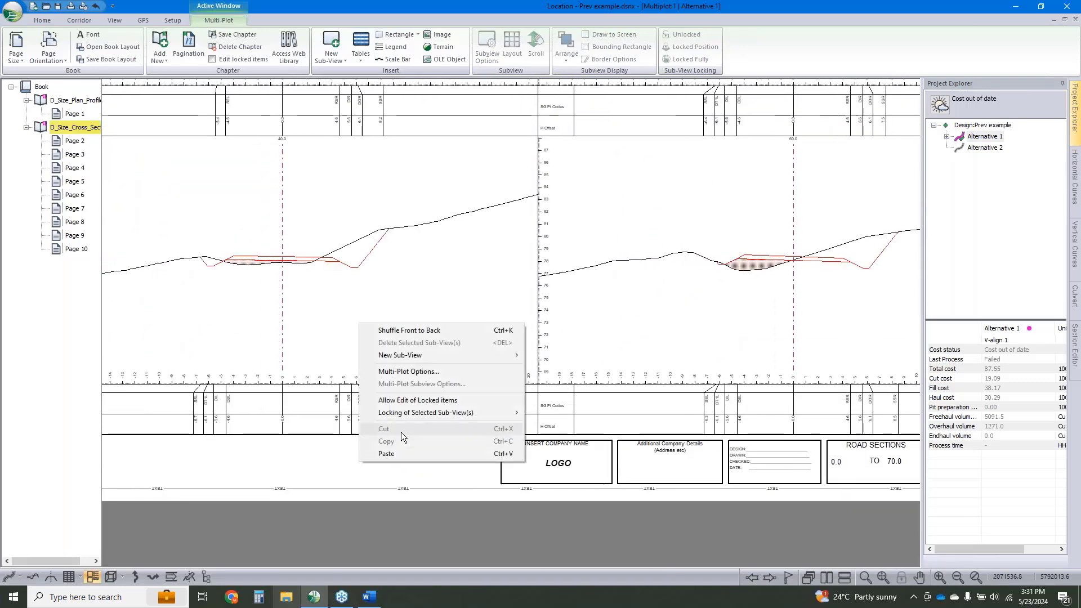
pyautogui.click(450, 455)
# Delete the pasted alignment name sub-view from the cross-section chapter
pyautogui.scroll(-3, 528, 390)
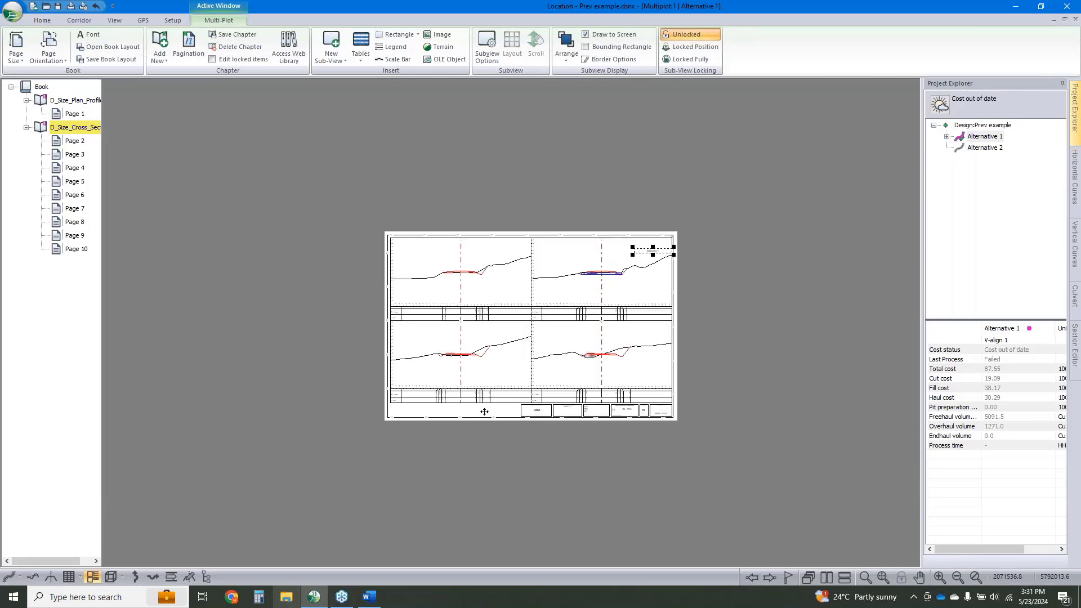
pyautogui.scroll(3, 495, 406)
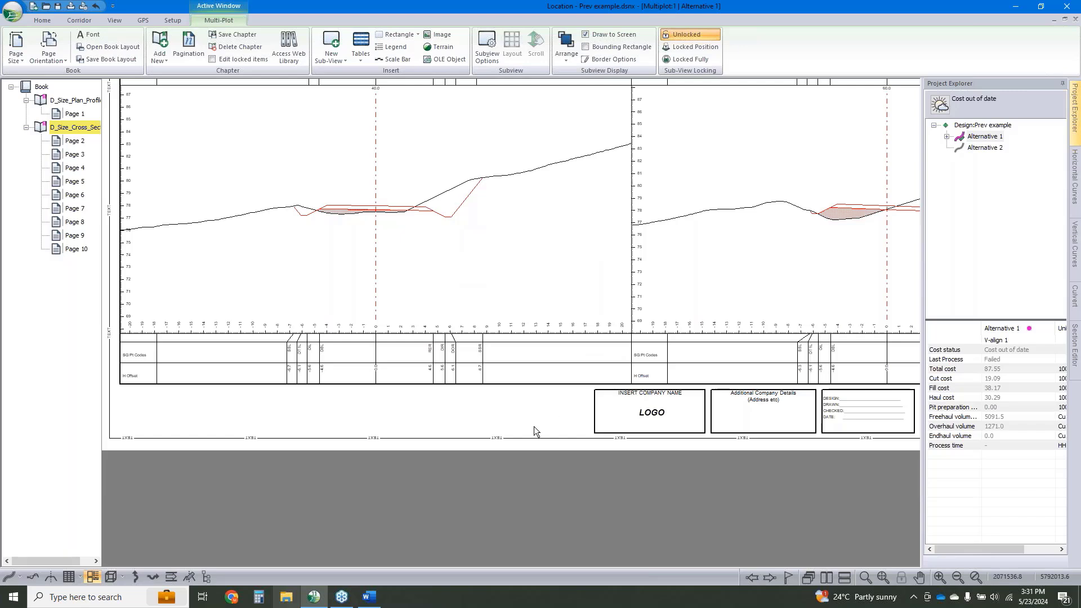
pyautogui.scroll(-3, 534, 425)
pyautogui.scroll(-3, 543, 385)
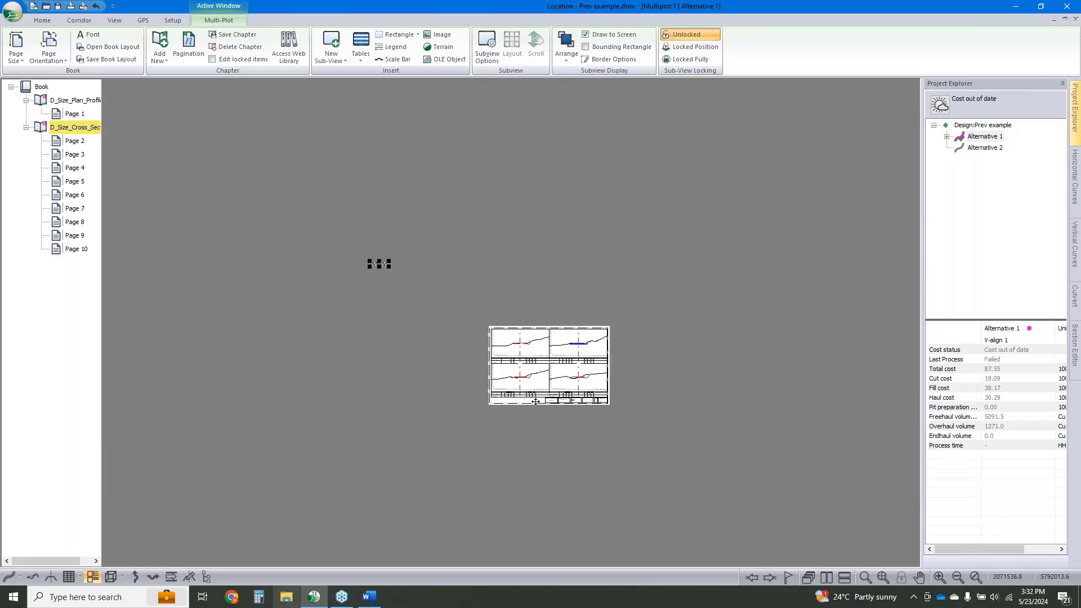
pyautogui.hotkey('ctrl', 'v')
pyautogui.scroll(-3, 552, 403)
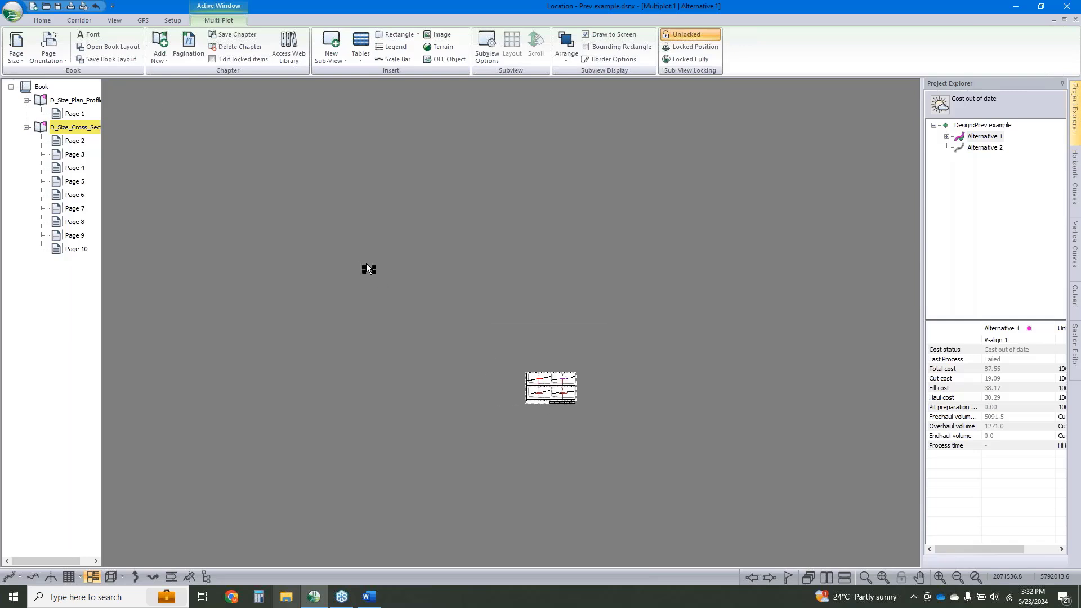
pyautogui.scroll(4, 368, 269)
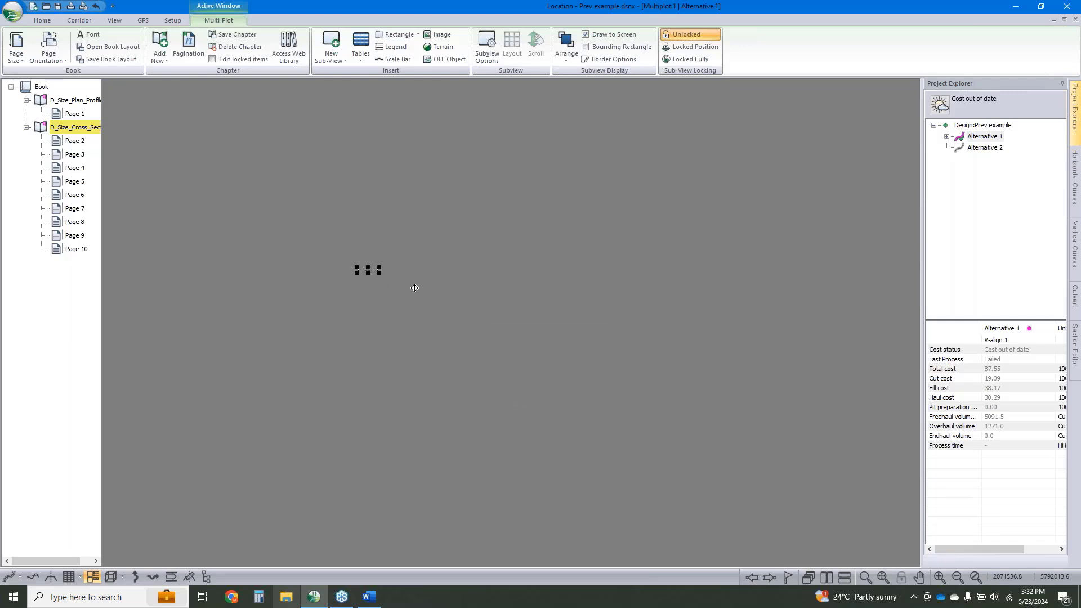
pyautogui.hotkey('ctrl', 'v')
pyautogui.moveTo(251, 225); pyautogui.dragTo(306, 276, button='middle')
pyautogui.press('Delete')
pyautogui.scroll(-5, 529, 298)
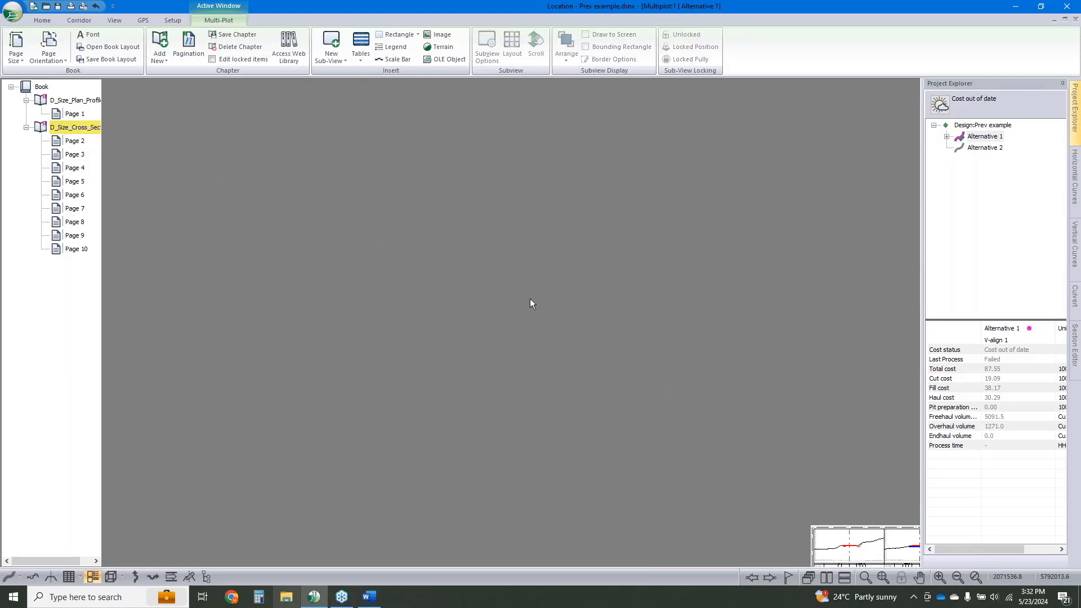
# Turn on the multi-plot page grid and set its spacing units to inches
pyautogui.scroll(5, 735, 459)
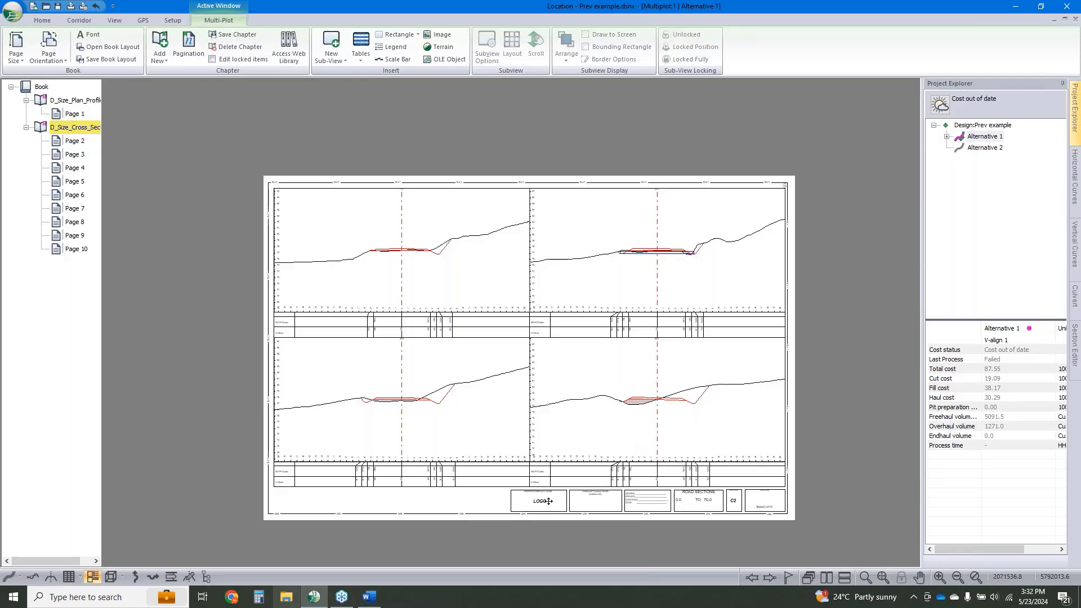
pyautogui.doubleClick(484, 498)
pyautogui.click(471, 304)
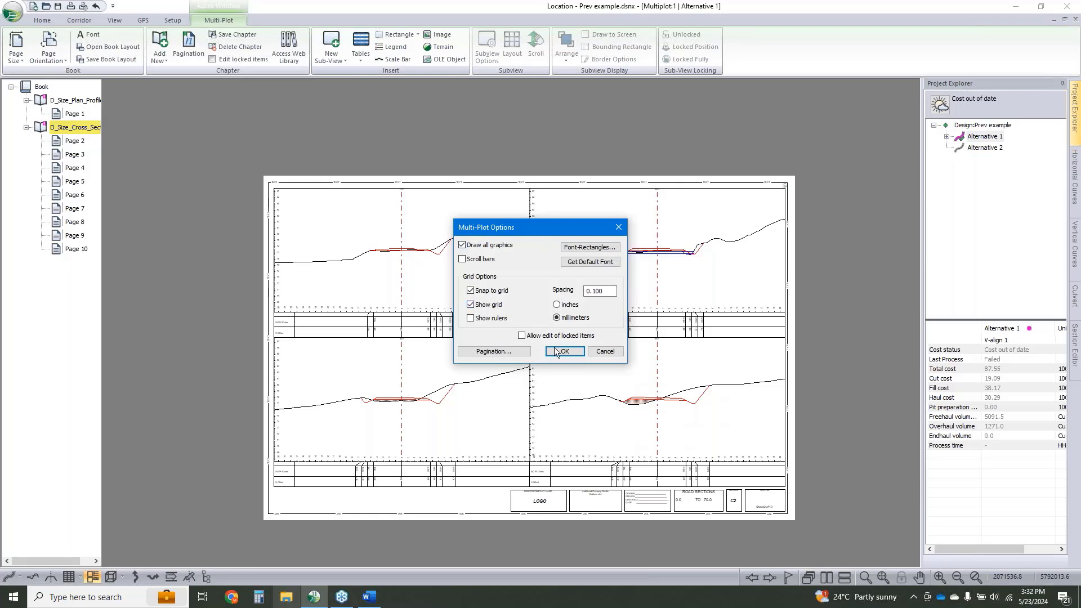
pyautogui.click(556, 351)
pyautogui.click(609, 319)
pyautogui.click(556, 304)
pyautogui.click(565, 351)
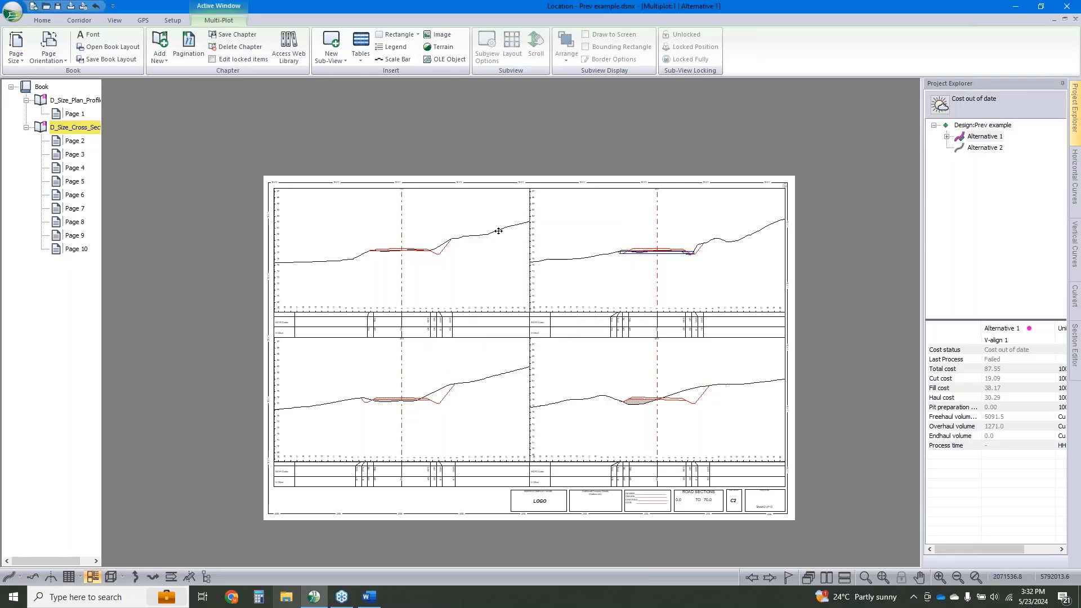
# Insert a rectangle sub-view in the cross-section chapter with the text type Horizontal Alignment and keep its current Arial font
pyautogui.click(407, 34)
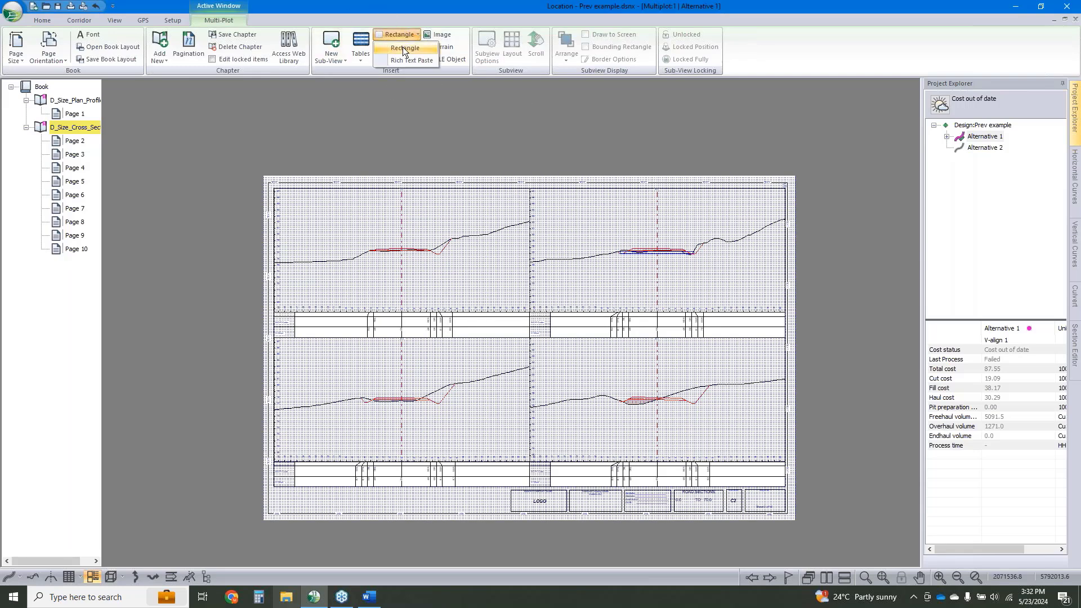
pyautogui.click(402, 53)
pyautogui.click(555, 220)
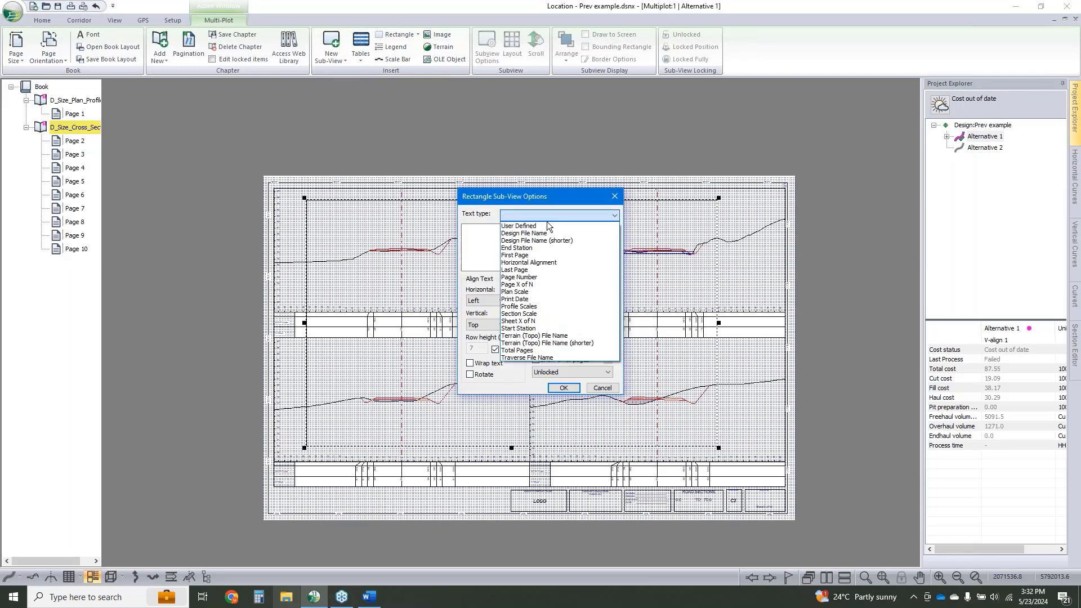
pyautogui.click(539, 263)
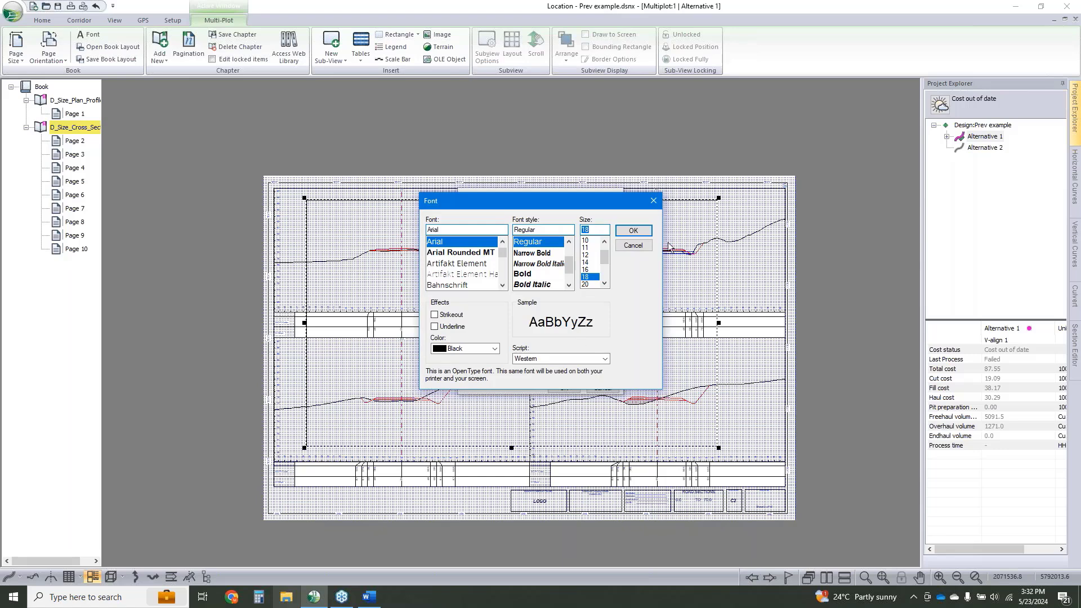
pyautogui.click(636, 230)
# Center the new rectangle's text horizontally and vertically and apply the sub-view options
pyautogui.click(501, 300)
pyautogui.click(478, 312)
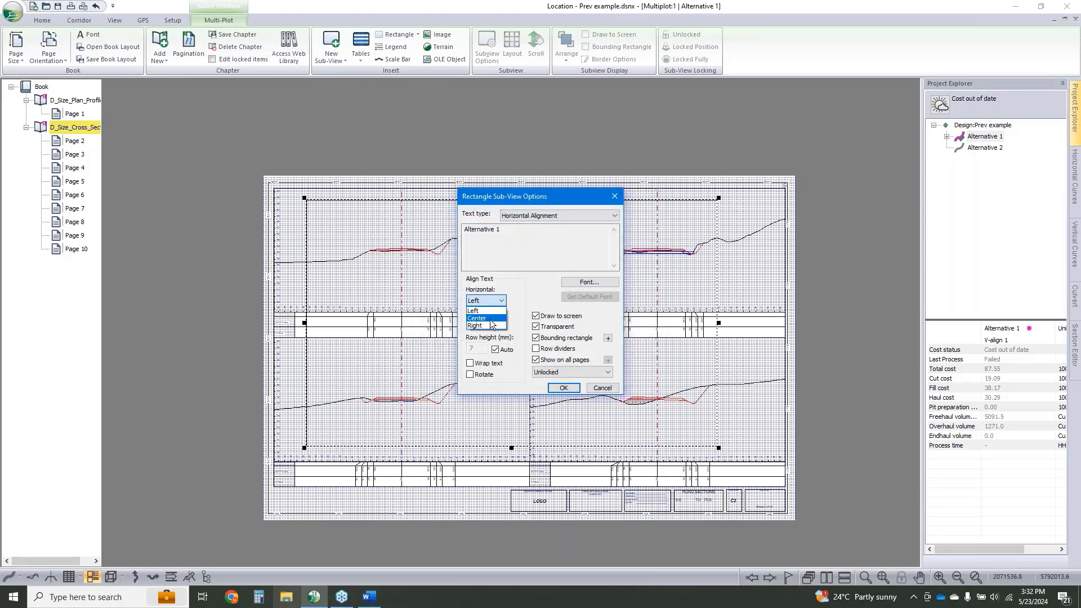
pyautogui.click(501, 325)
pyautogui.click(481, 340)
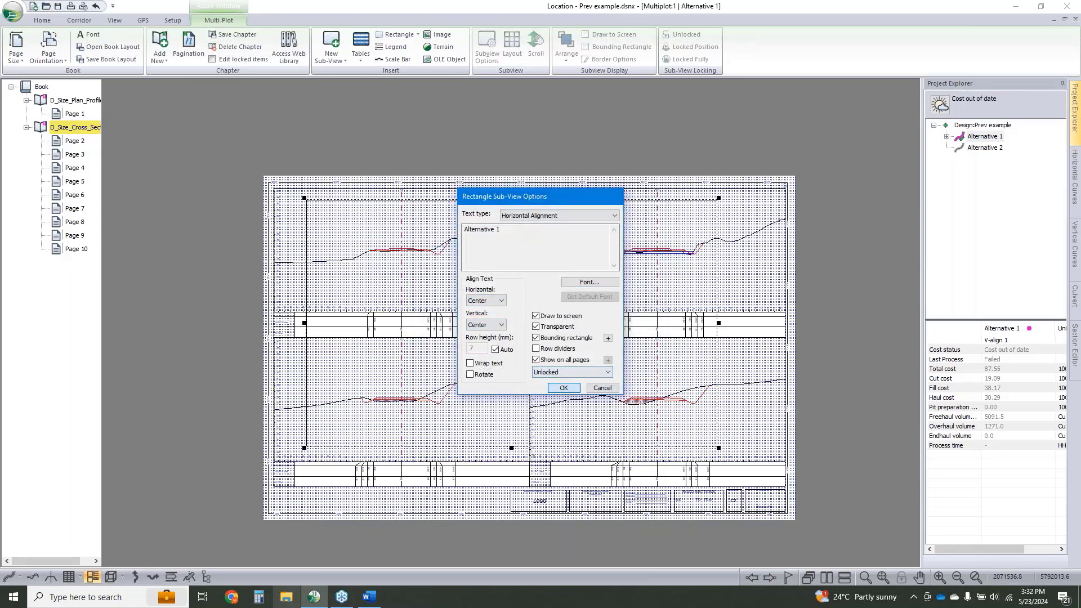
pyautogui.click(561, 387)
# Move and resize the alignment name rectangle to fit in the title block row directly beside the company logo box
pyautogui.moveTo(367, 390); pyautogui.dragTo(365, 390)
pyautogui.moveTo(244, 268); pyautogui.dragTo(486, 258, button='middle')
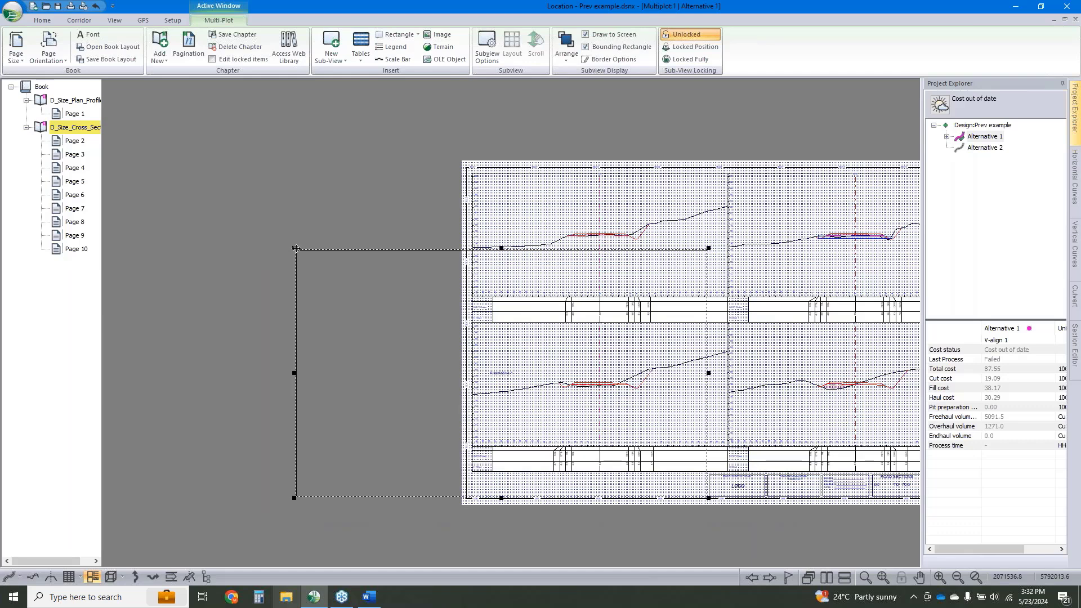
pyautogui.moveTo(295, 248); pyautogui.dragTo(622, 473)
pyautogui.moveTo(727, 363); pyautogui.dragTo(569, 352)
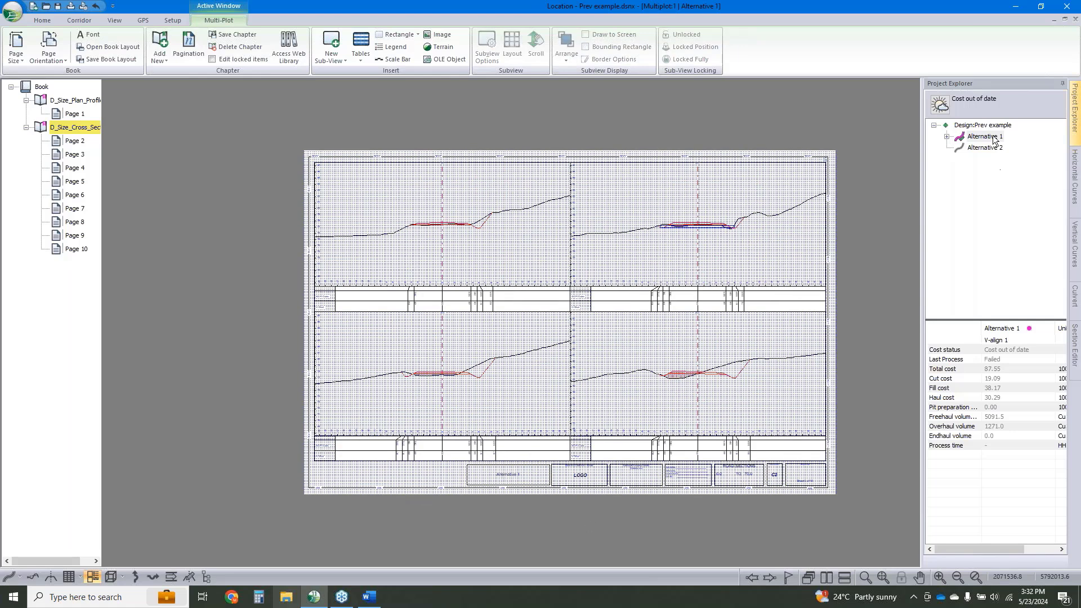
# Set the cross-section chapter's horizontal alignment to Other with Alternative 1 instead of the automatic current alignment
pyautogui.moveTo(994, 140)
pyautogui.rightClick(82, 131)
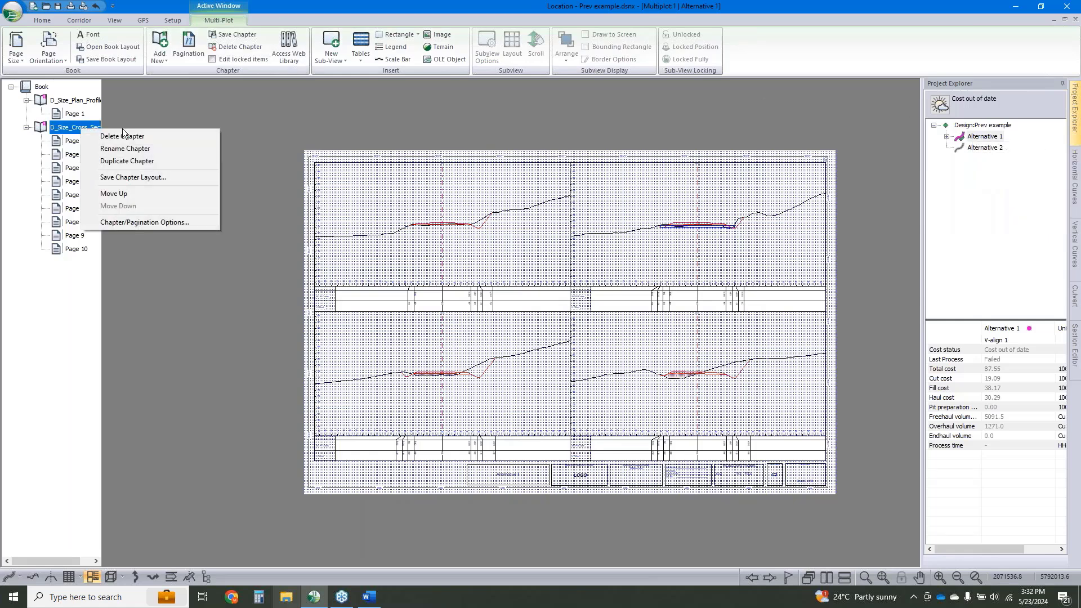
pyautogui.click(136, 222)
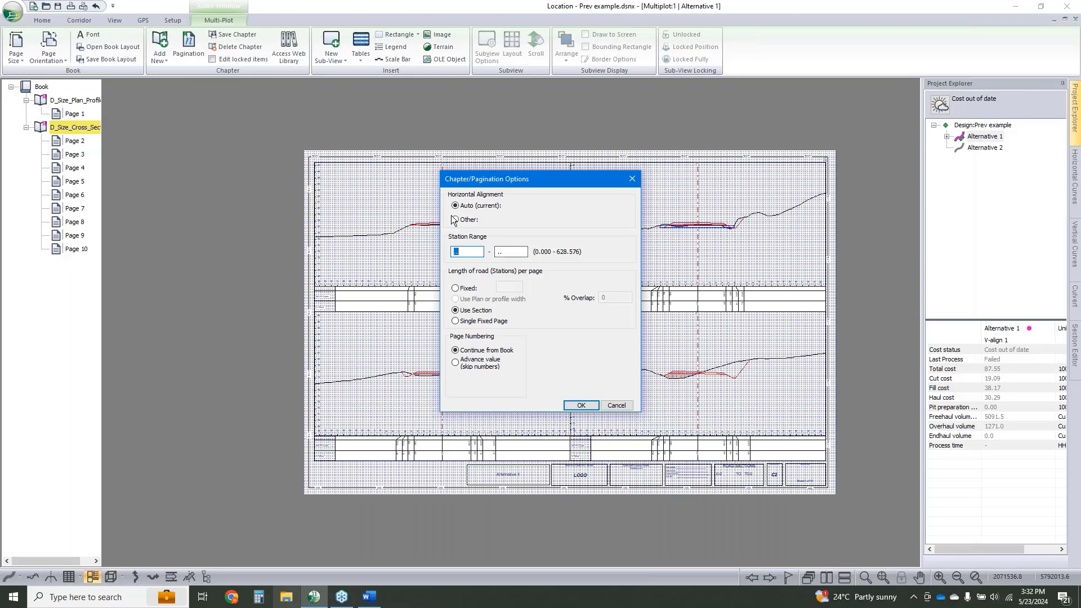
pyautogui.click(455, 219)
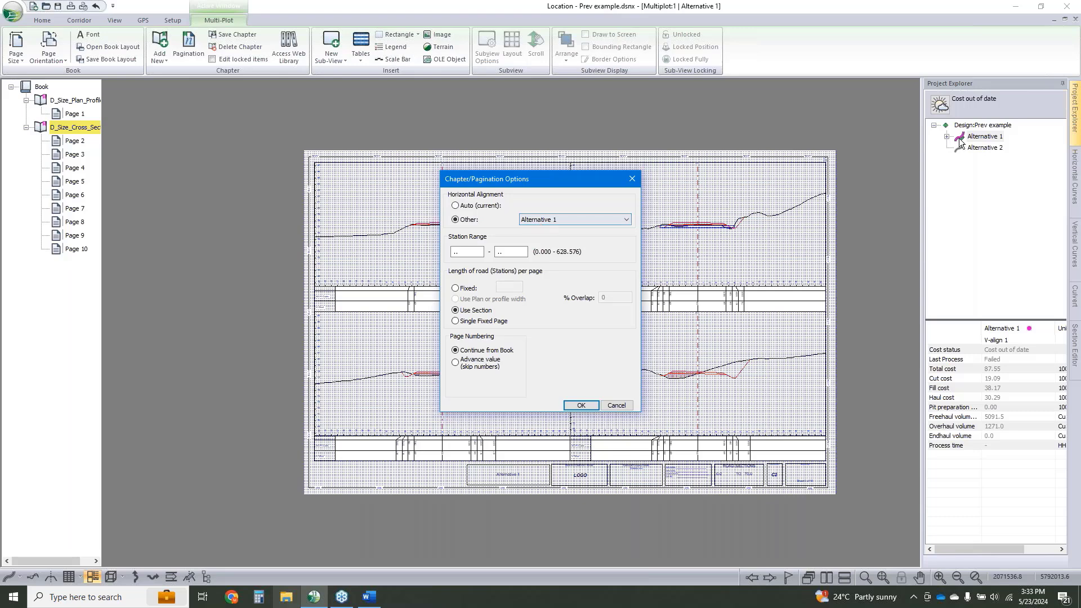
pyautogui.click(581, 405)
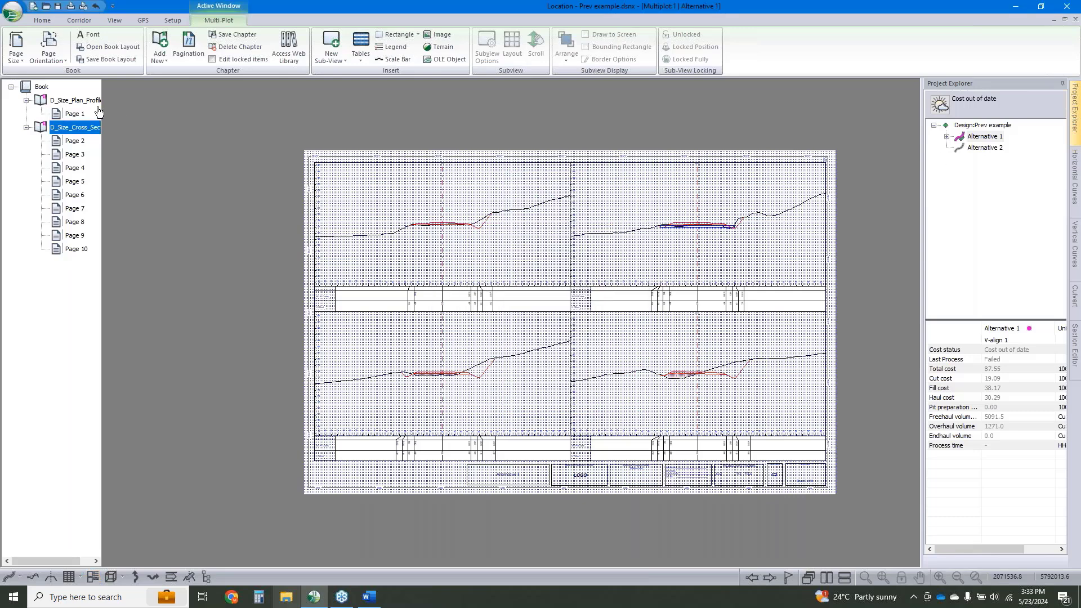
# Set the plan/profile chapter's horizontal alignment to Other with Alternative 1
pyautogui.rightClick(93, 102)
pyautogui.click(126, 197)
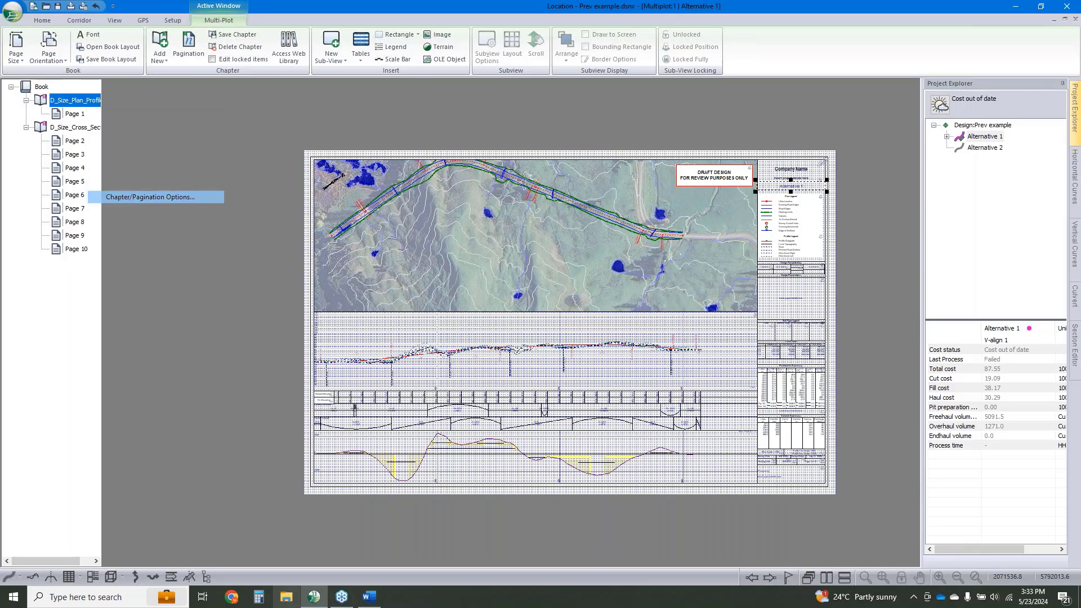
pyautogui.click(454, 219)
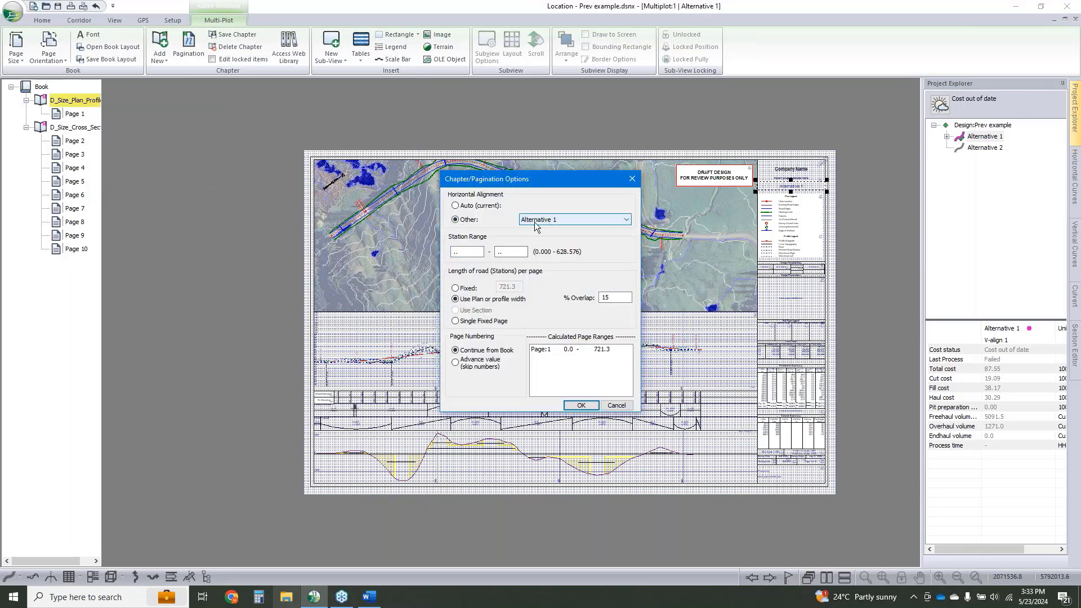
pyautogui.click(581, 406)
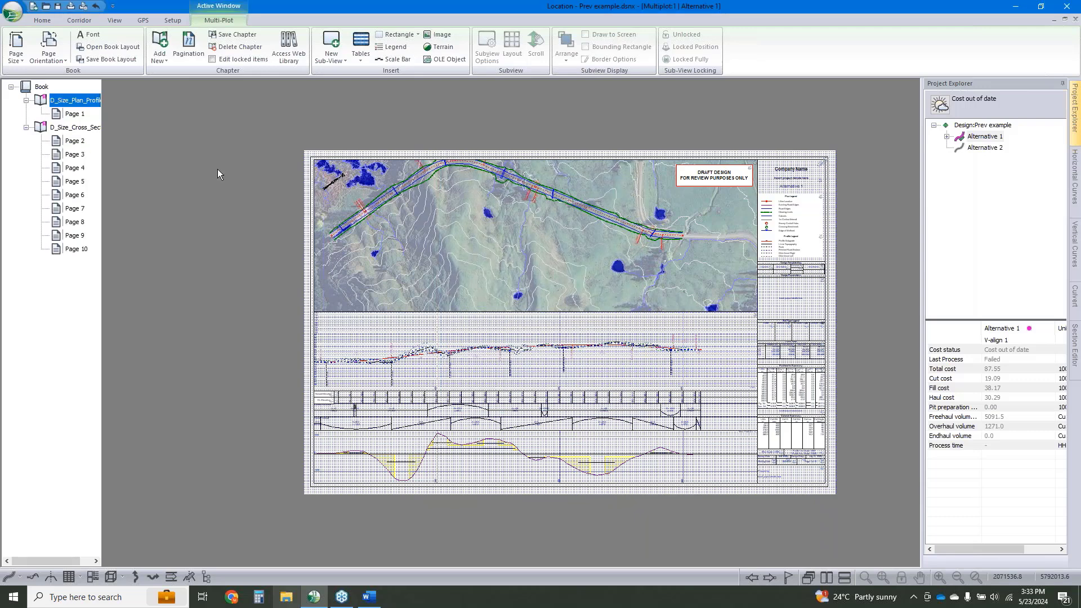
# Duplicate the plan/profile chapter and set the copy's horizontal alignment to Alternative 2
pyautogui.rightClick(55, 99)
pyautogui.click(129, 133)
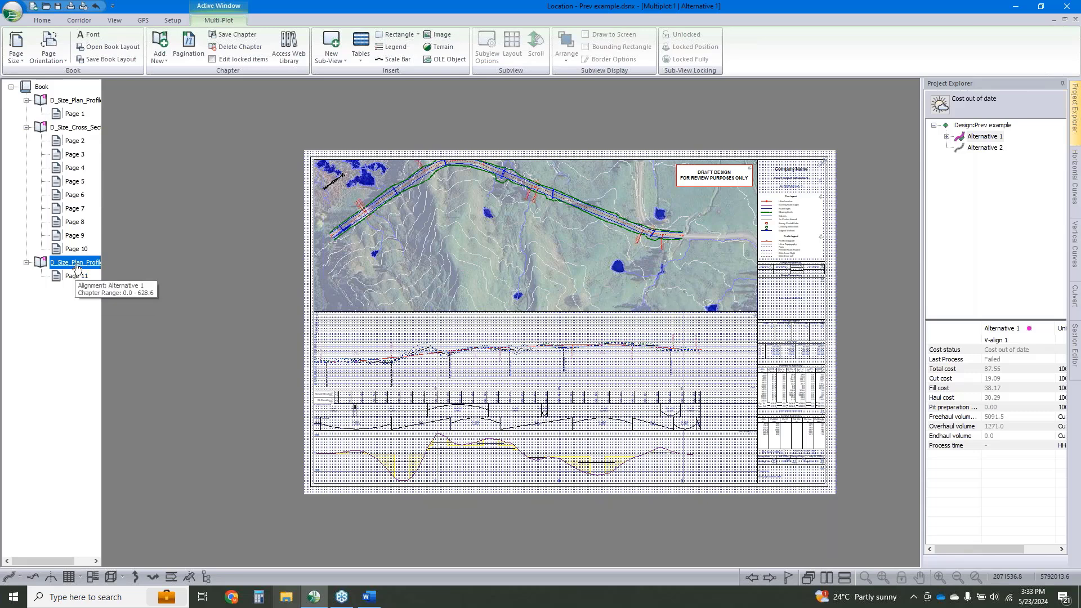
pyautogui.rightClick(78, 268)
pyautogui.click(121, 356)
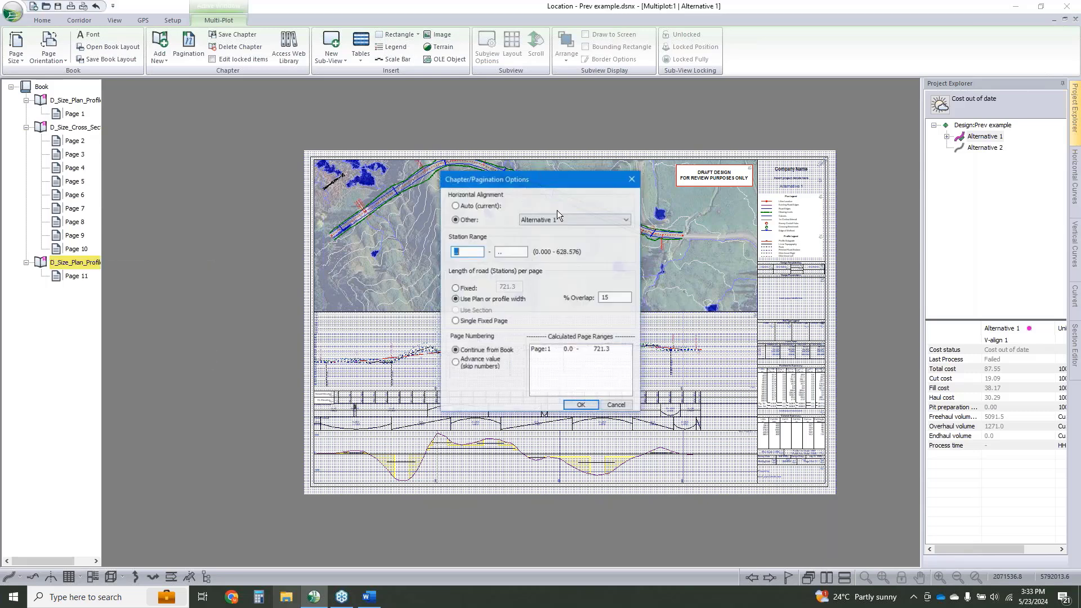
pyautogui.click(557, 219)
pyautogui.click(563, 235)
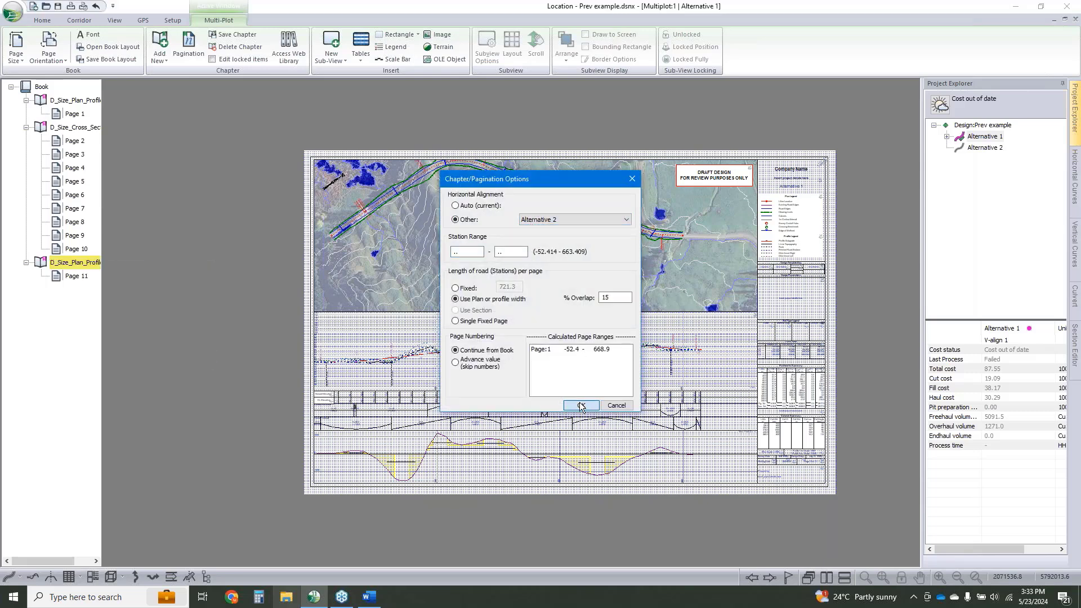
pyautogui.click(580, 405)
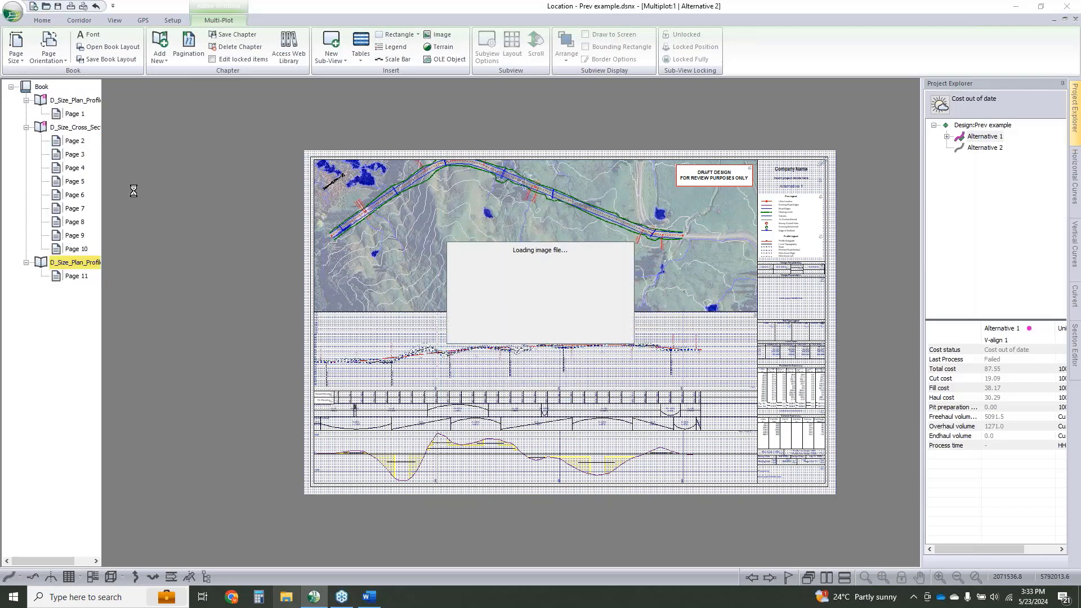
# Duplicate the cross-section chapter and set the copy's horizontal alignment to Alternative 2
pyautogui.rightClick(72, 127)
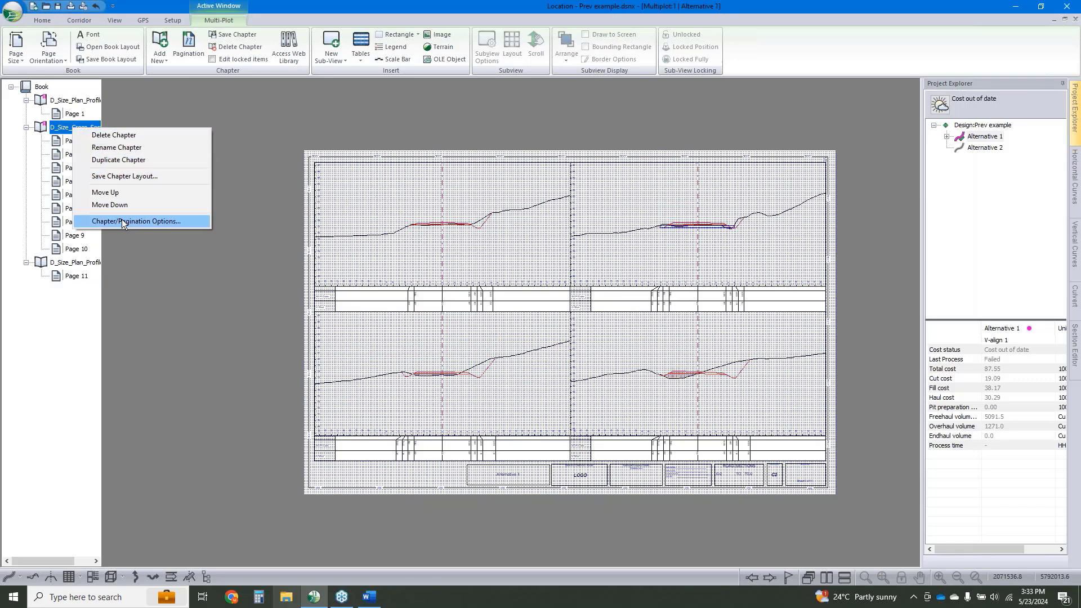
pyautogui.click(118, 159)
pyautogui.rightClick(73, 290)
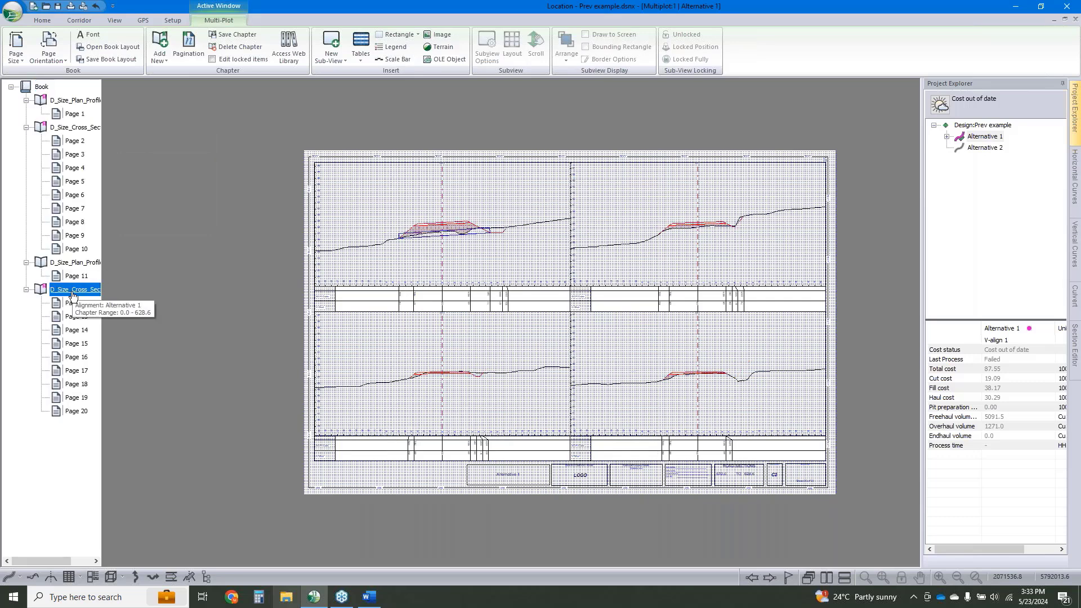
pyautogui.click(124, 387)
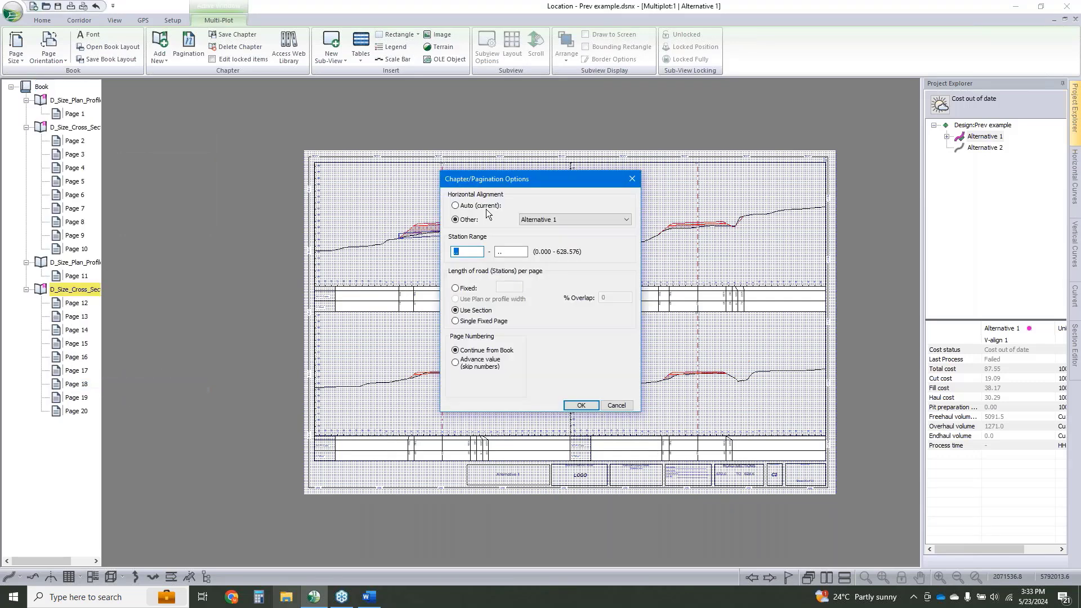
pyautogui.click(565, 217)
pyautogui.click(567, 239)
pyautogui.click(581, 405)
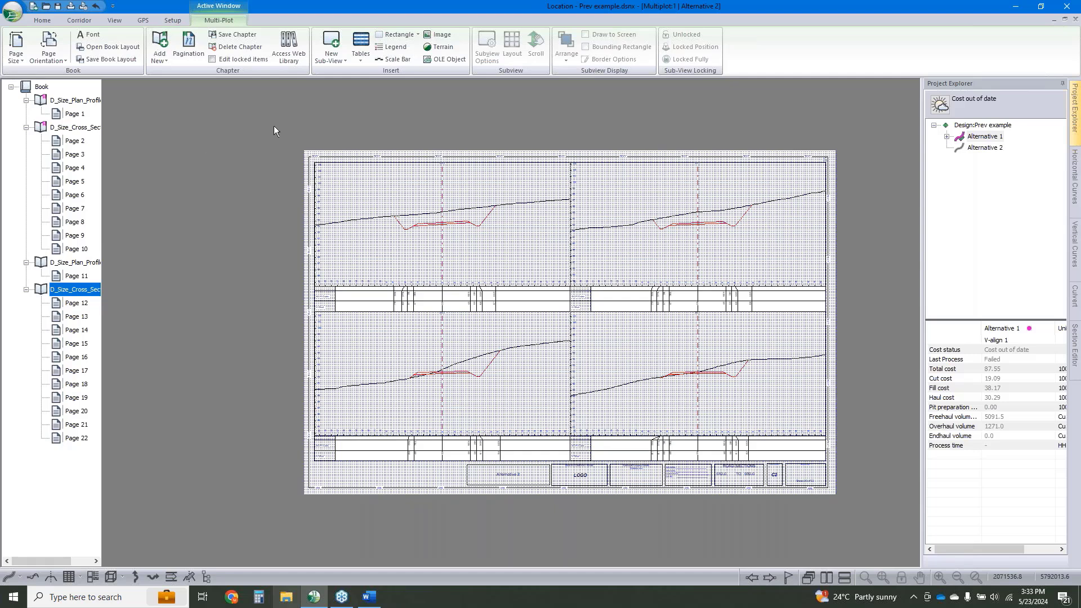
# Add a new blank chapter to the book
pyautogui.rightClick(84, 104)
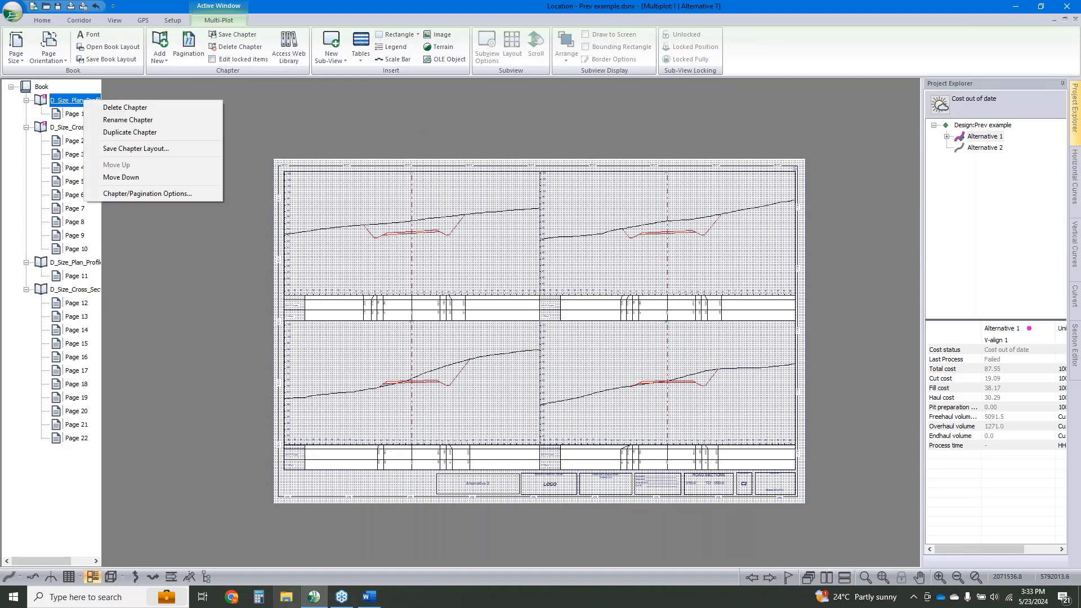
pyautogui.click(332, 141)
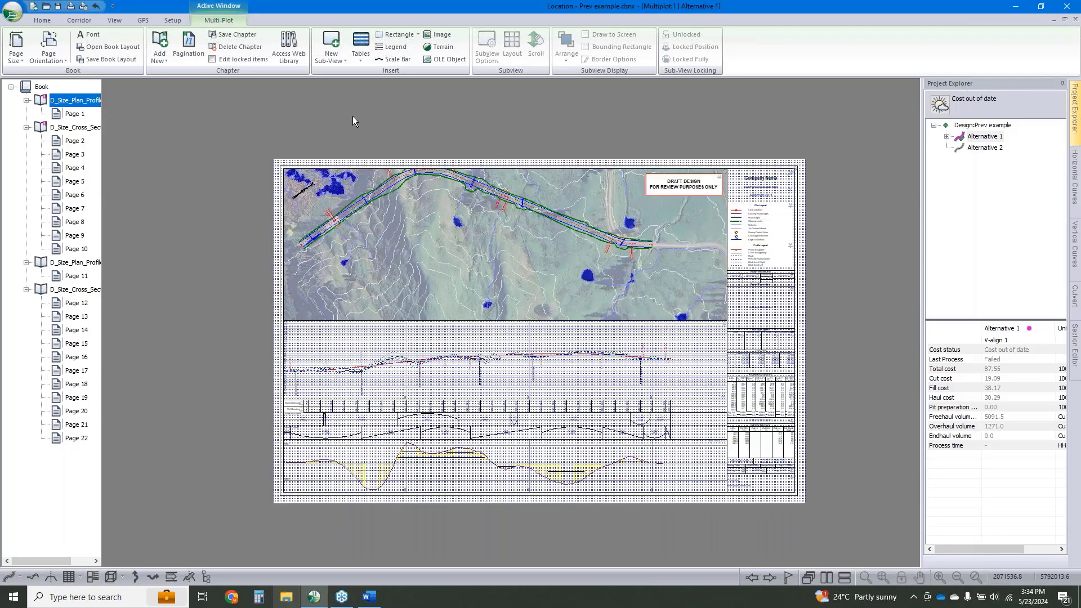
pyautogui.click(158, 57)
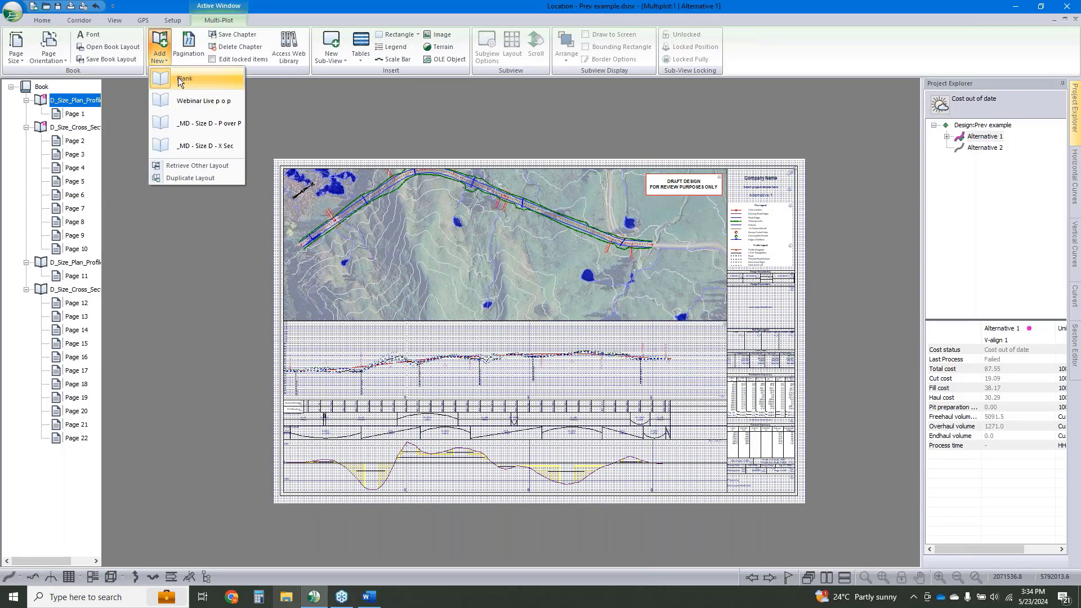
pyautogui.click(178, 76)
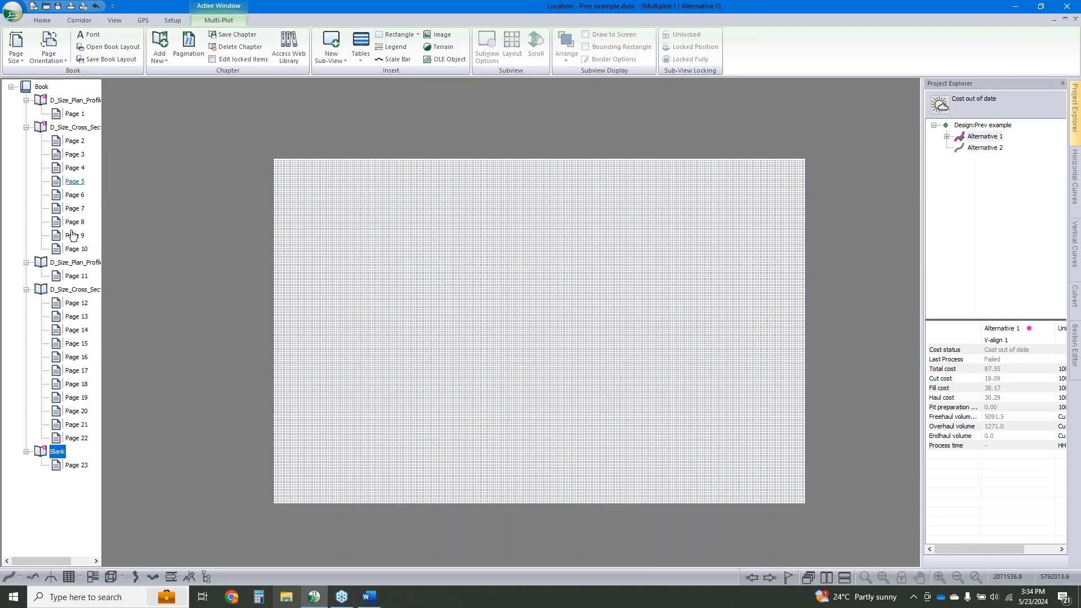
# Move the blank chapter up through the book until it is the first chapter
pyautogui.rightClick(59, 452)
pyautogui.click(129, 515)
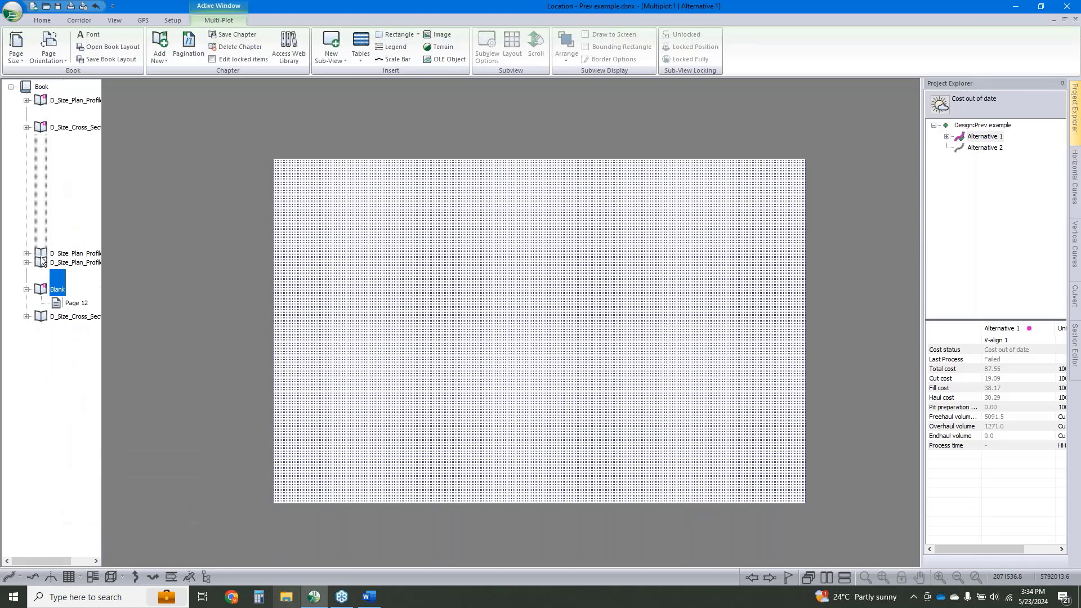
pyautogui.rightClick(59, 288)
pyautogui.click(117, 350)
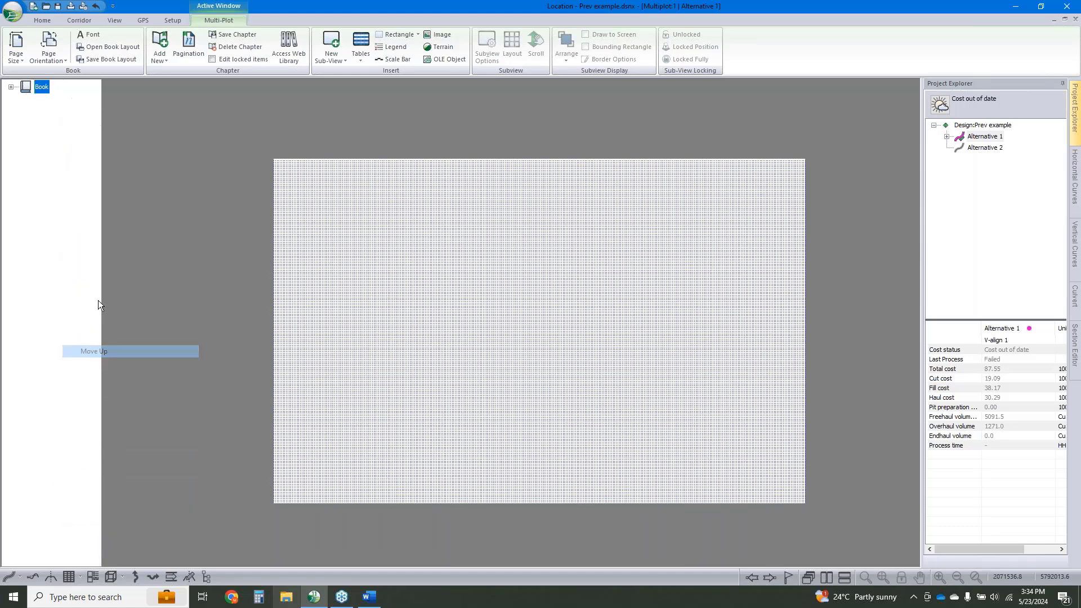
pyautogui.rightClick(58, 265)
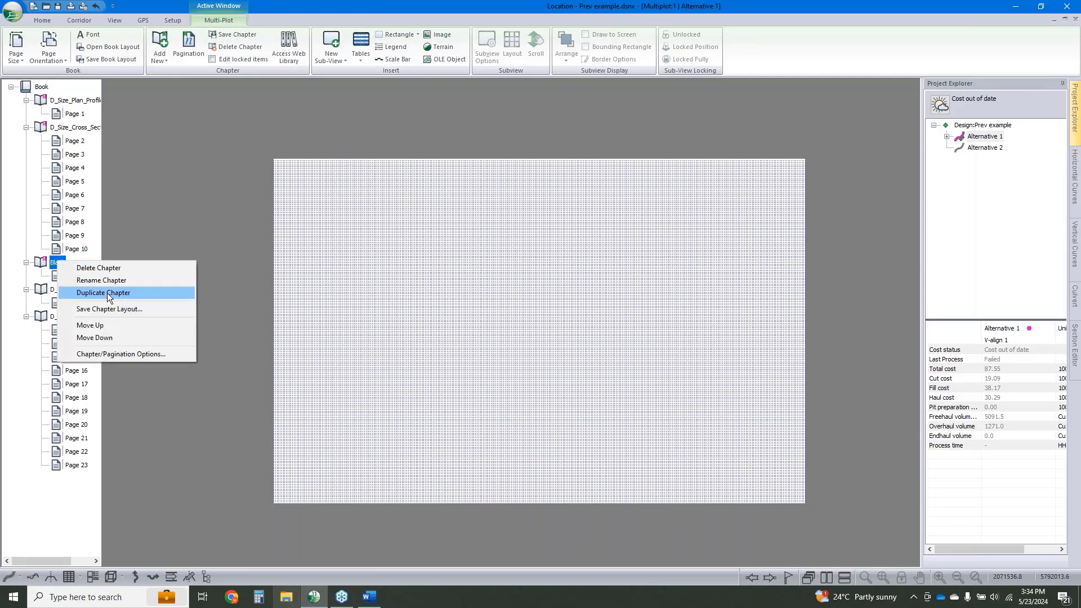
pyautogui.click(107, 325)
pyautogui.rightClick(58, 128)
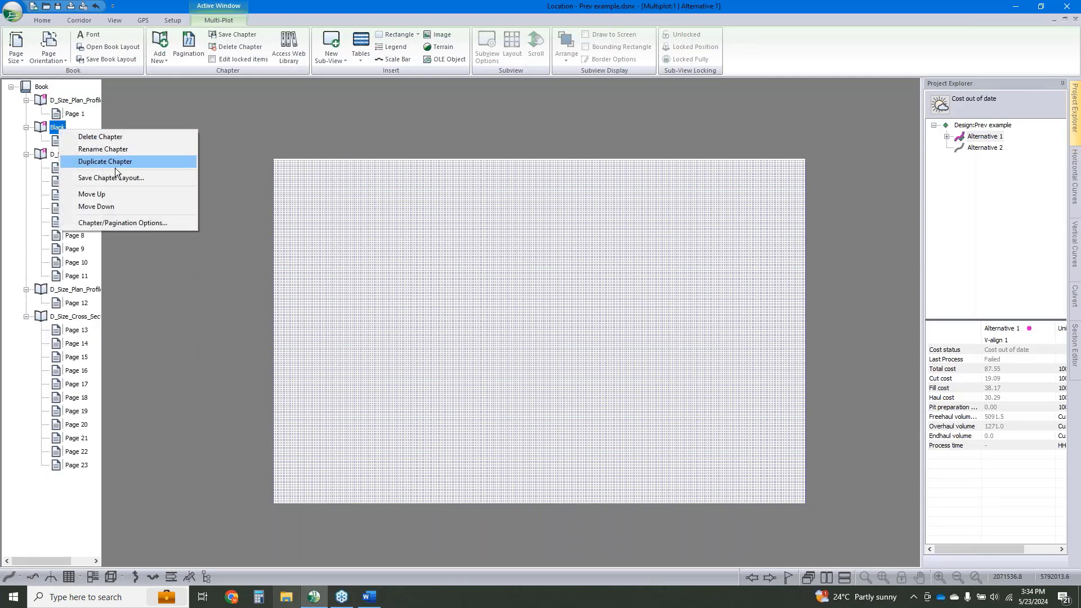
pyautogui.click(116, 194)
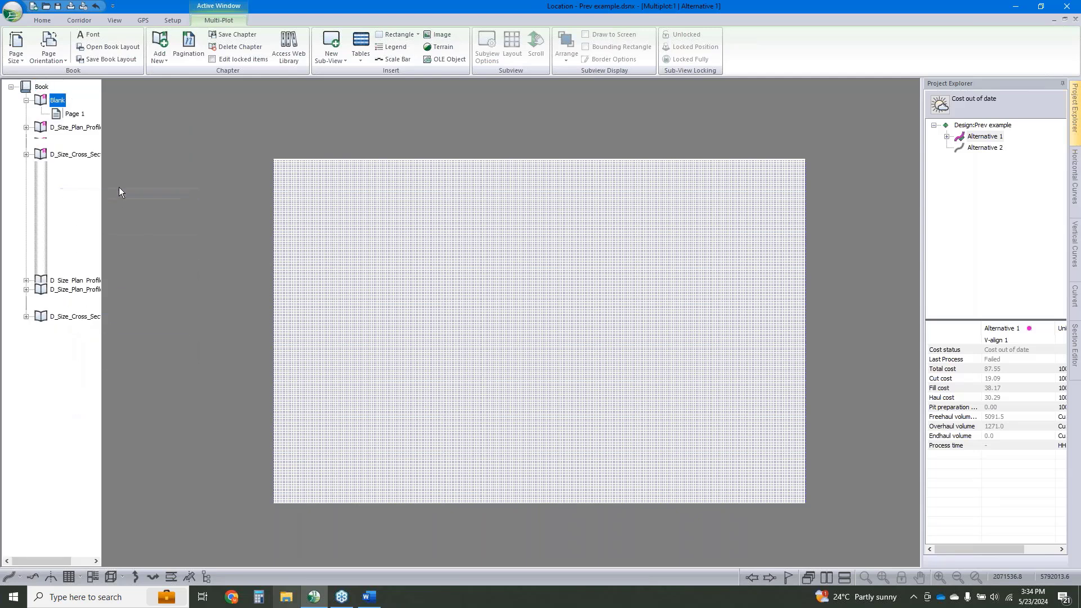
# Copy the whole title block row from the first cross-section chapter and paste it onto the blank chapter's page
pyautogui.click(77, 129)
pyautogui.click(82, 155)
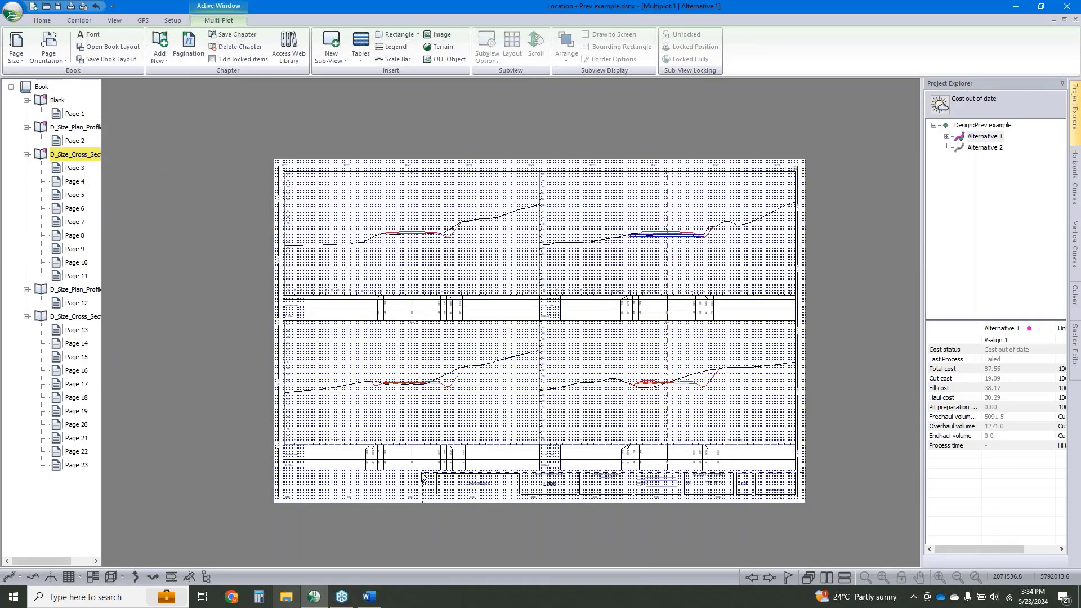
pyautogui.click(511, 485)
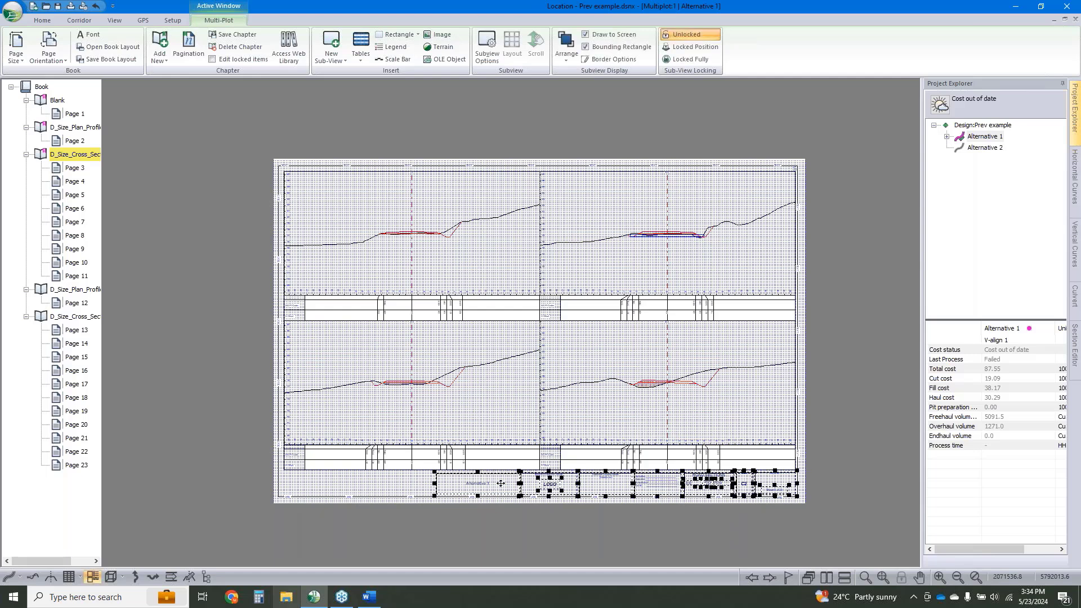
pyautogui.rightClick(511, 485)
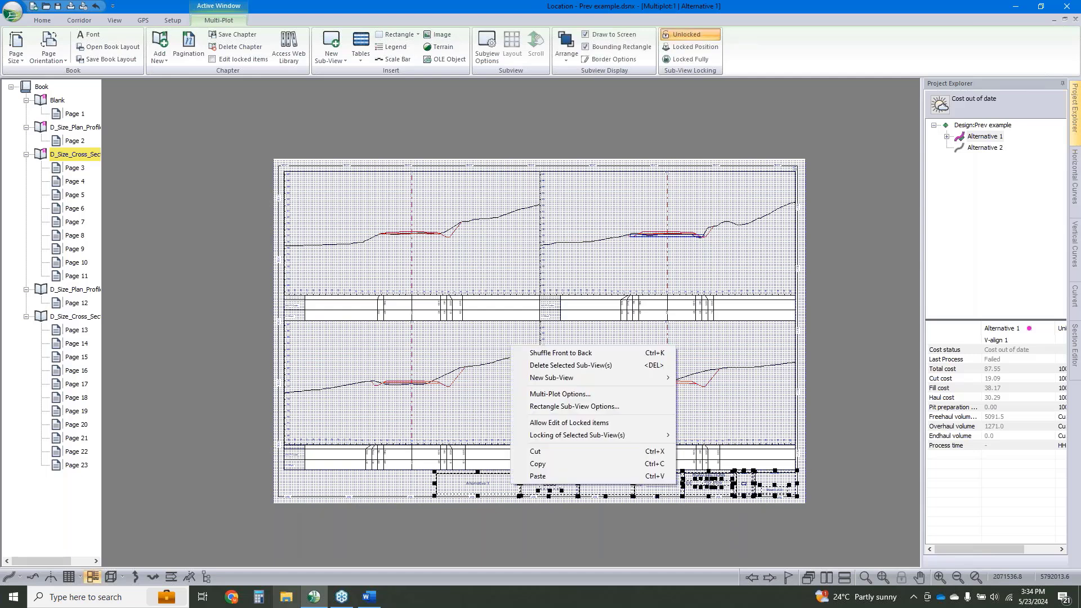
pyautogui.click(555, 464)
pyautogui.click(66, 112)
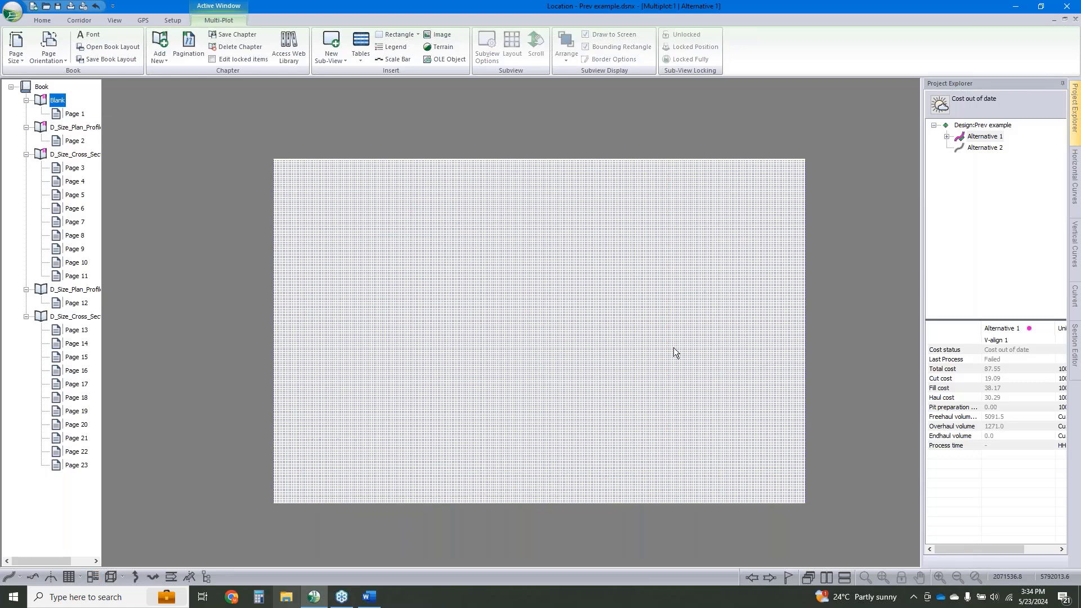
pyautogui.rightClick(669, 354)
pyautogui.click(724, 485)
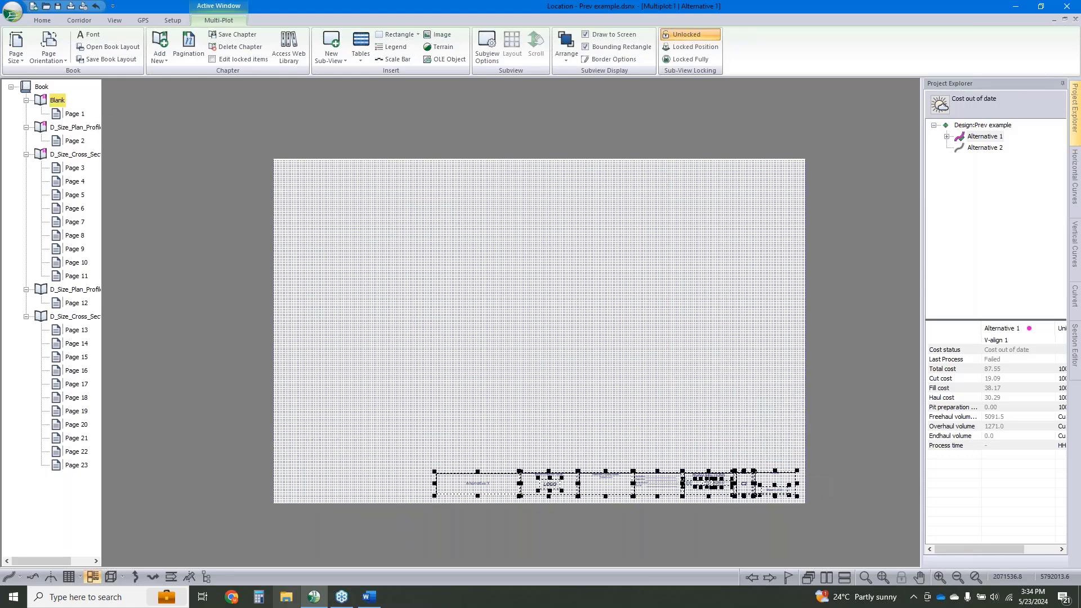
pyautogui.click(861, 410)
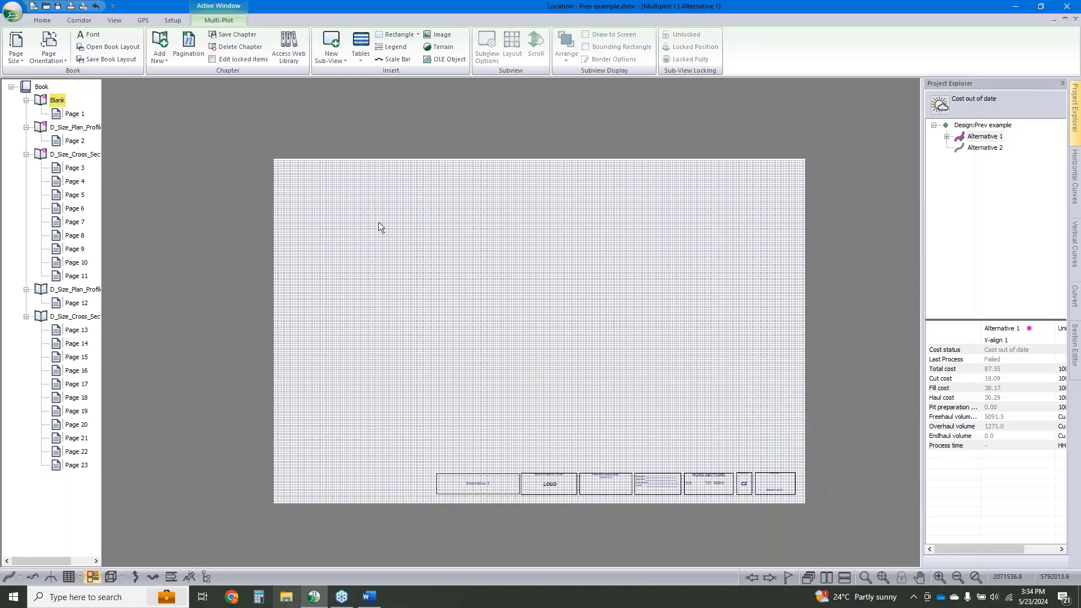
# Insert a Rich Text Paste sub-view on the blank page, then switch to Word and copy all the example text and table
pyautogui.click(403, 33)
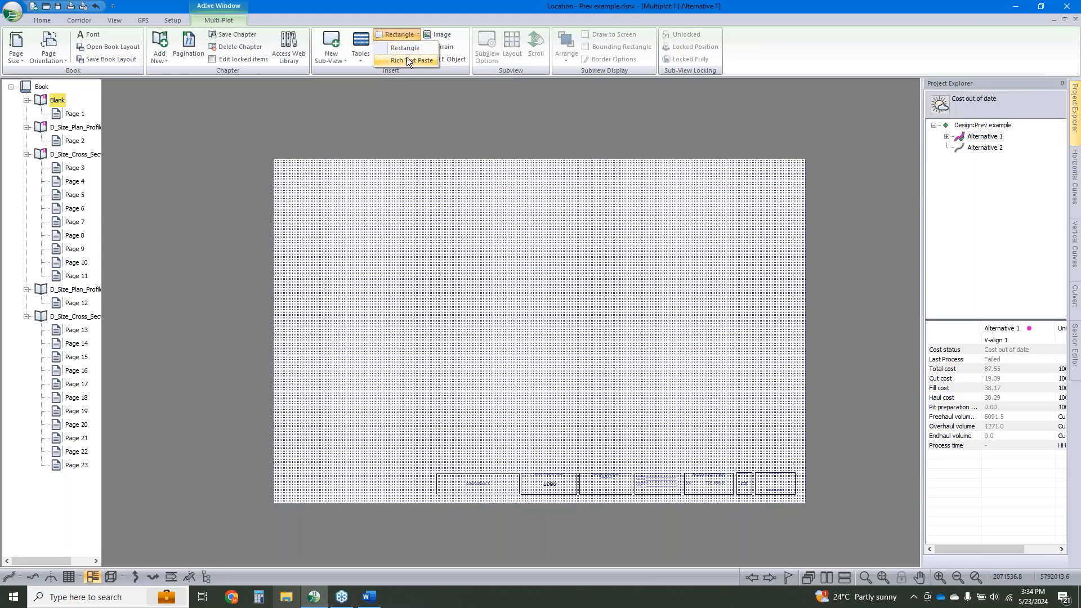
pyautogui.click(406, 59)
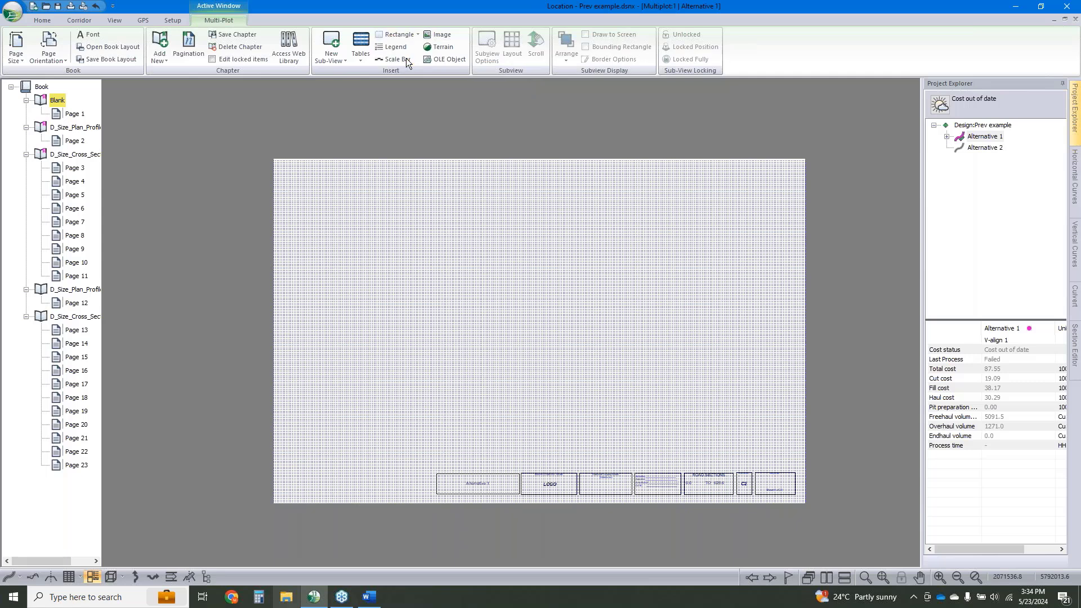
pyautogui.click(367, 601)
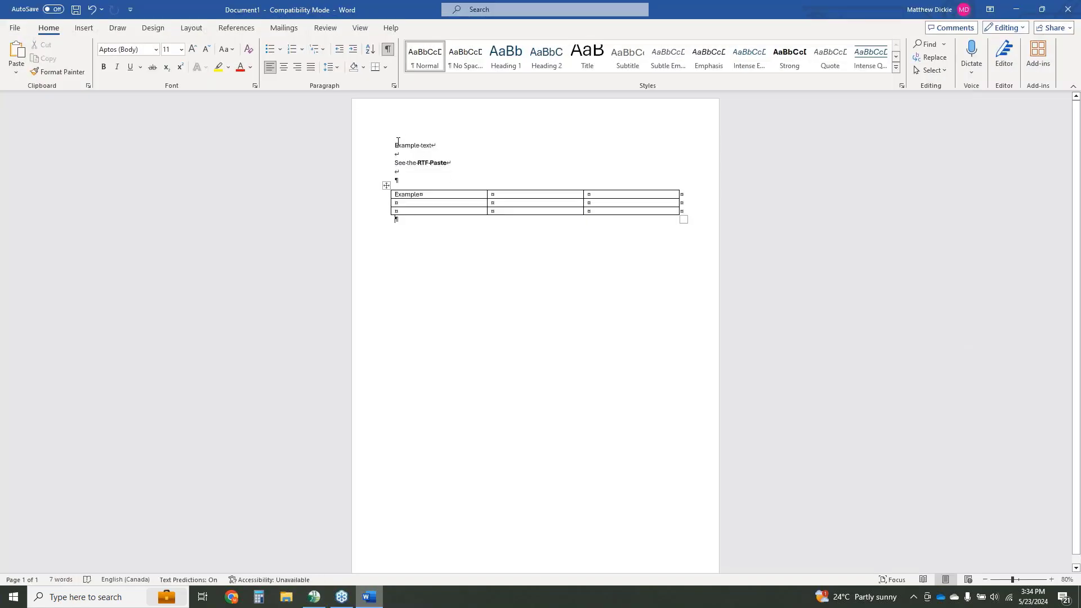
pyautogui.moveTo(398, 142); pyautogui.dragTo(579, 237)
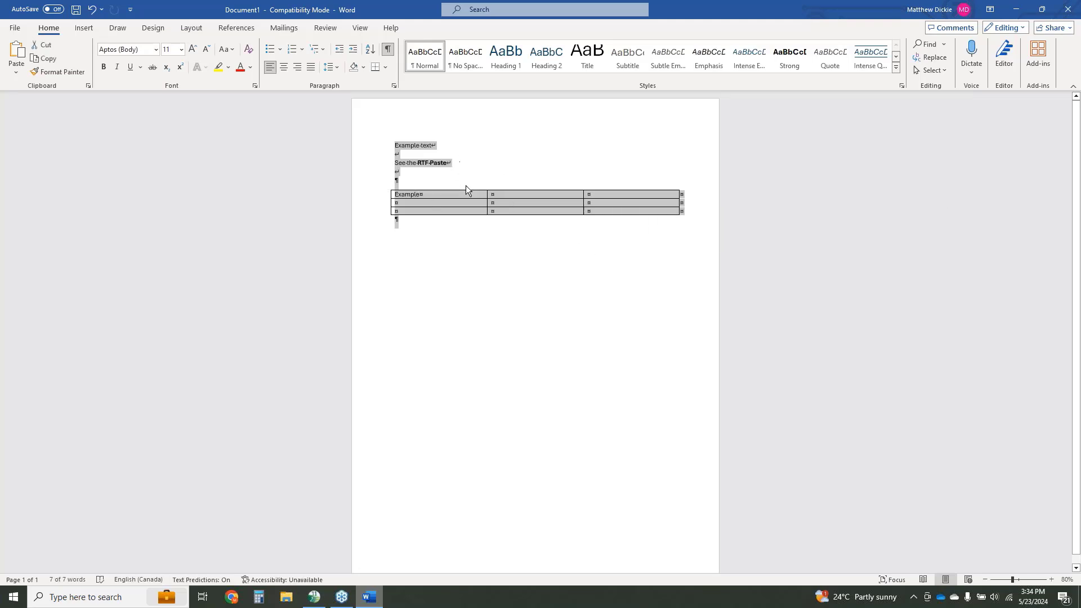
pyautogui.rightClick(433, 163)
pyautogui.click(528, 222)
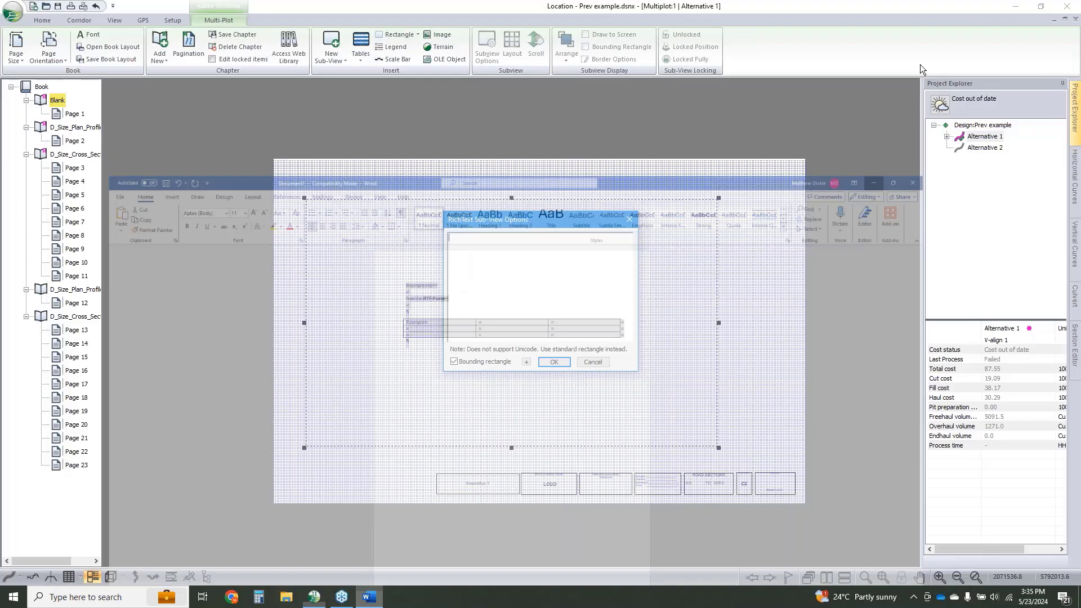
# Back in the multi-plot, paste the copied text and table into the rich text sub-view and enlarge it to fill the page above the title block
pyautogui.click(1016, 9)
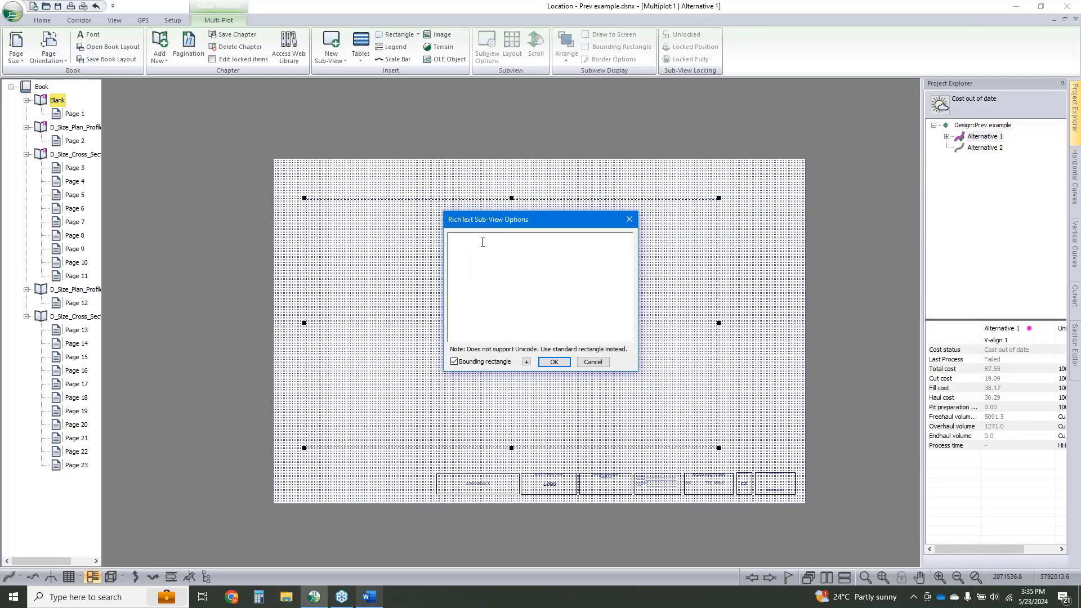
pyautogui.hotkey('ctrl', 'v')
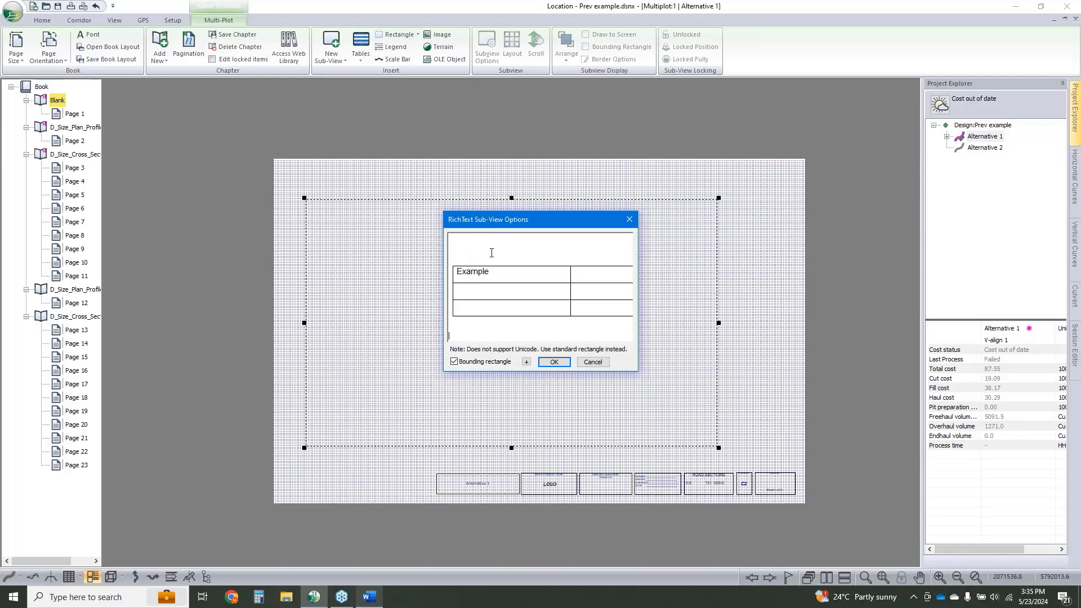
pyautogui.click(553, 361)
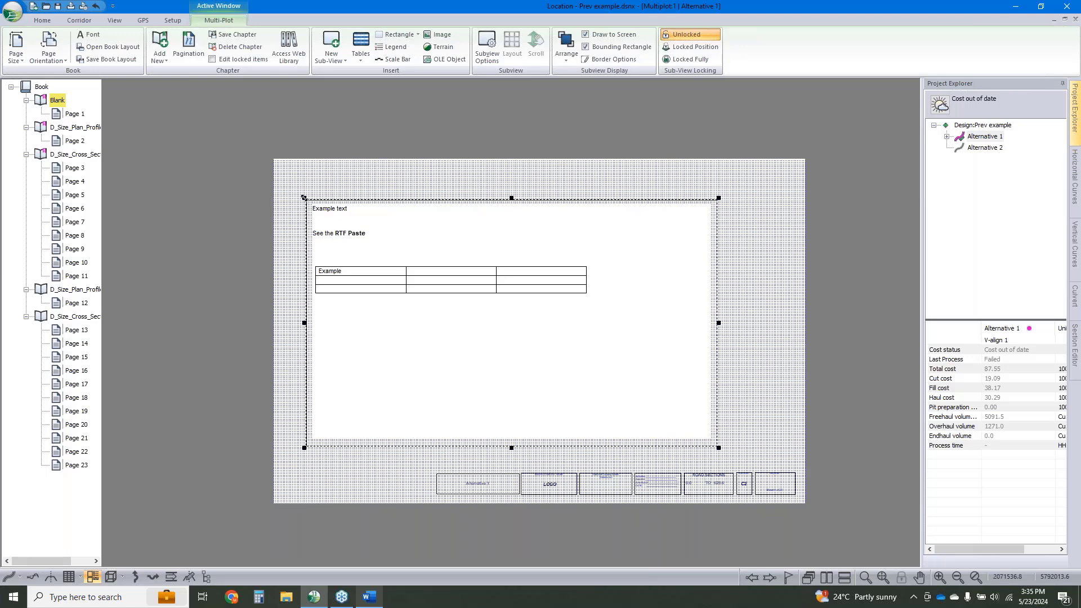
pyautogui.moveTo(304, 198); pyautogui.dragTo(284, 165)
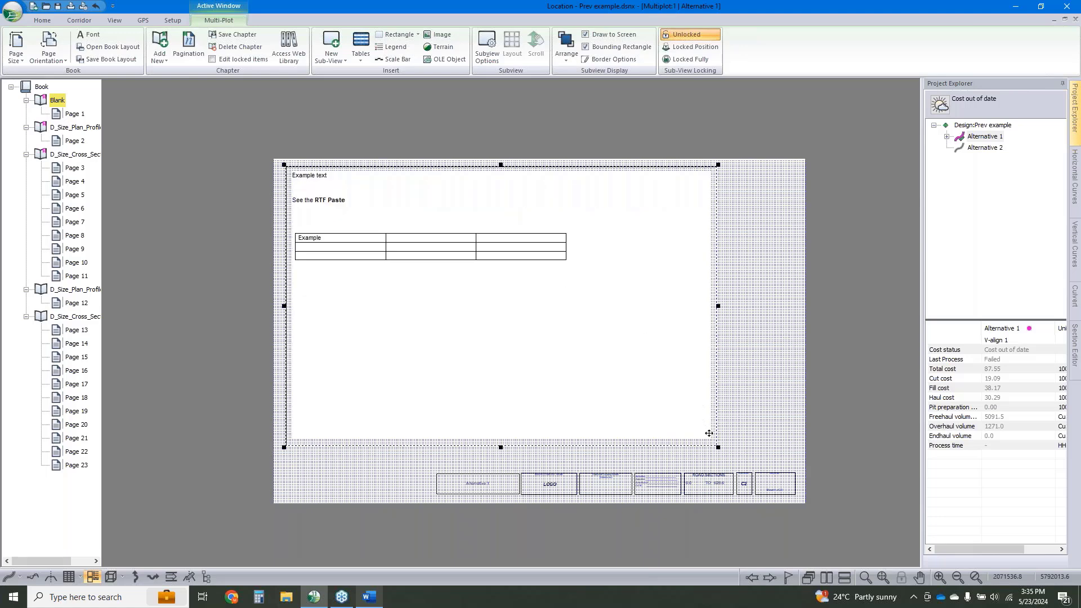
pyautogui.moveTo(717, 447); pyautogui.dragTo(796, 469)
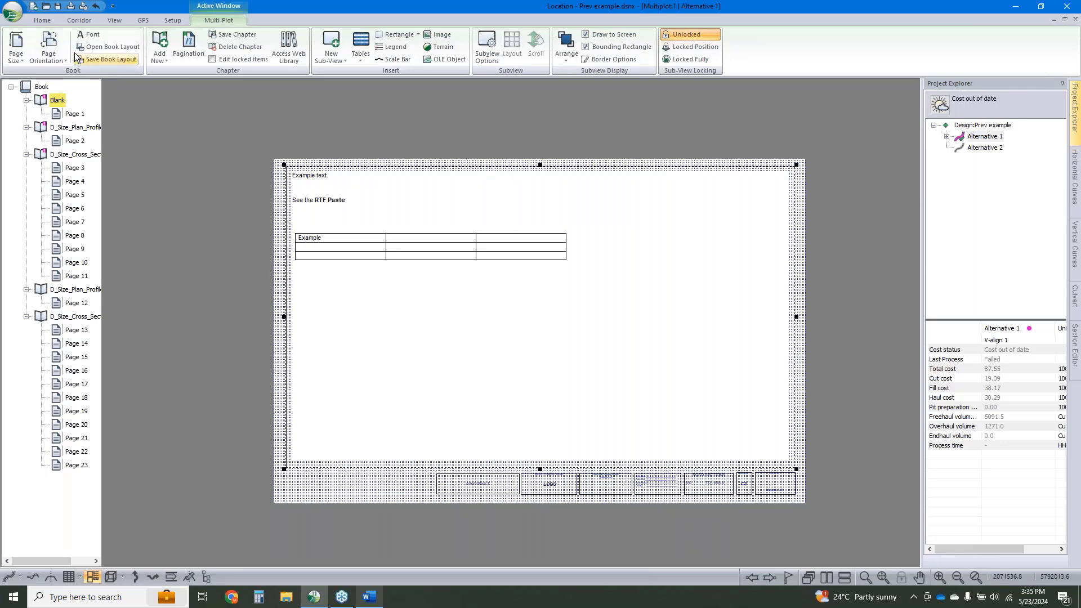
# Review the print settings for the book, including printer and page range, and leave without printing
pyautogui.click(19, 18)
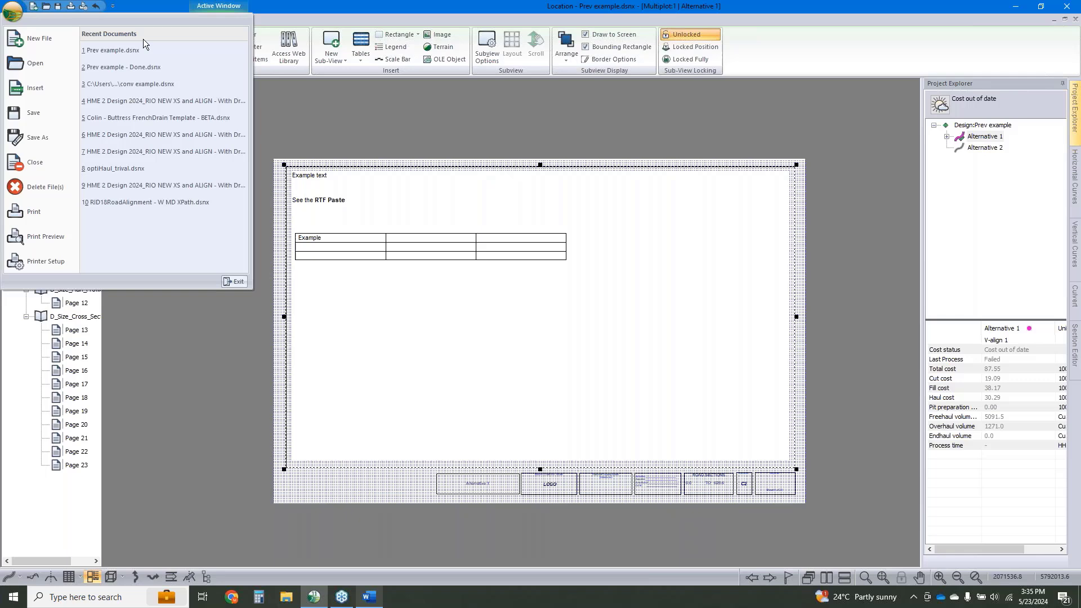
pyautogui.click(50, 218)
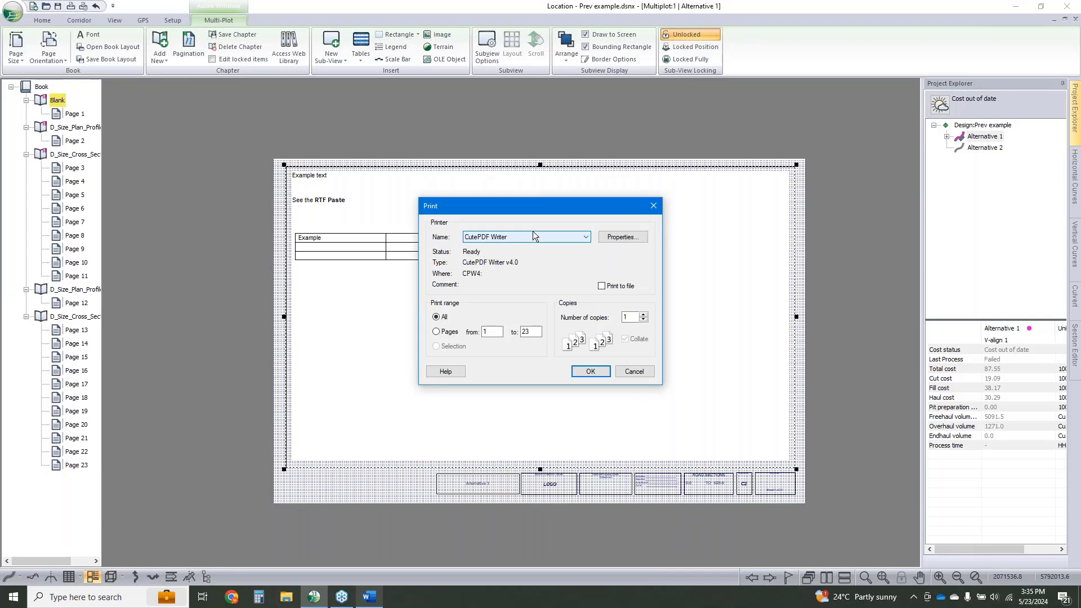
pyautogui.click(634, 373)
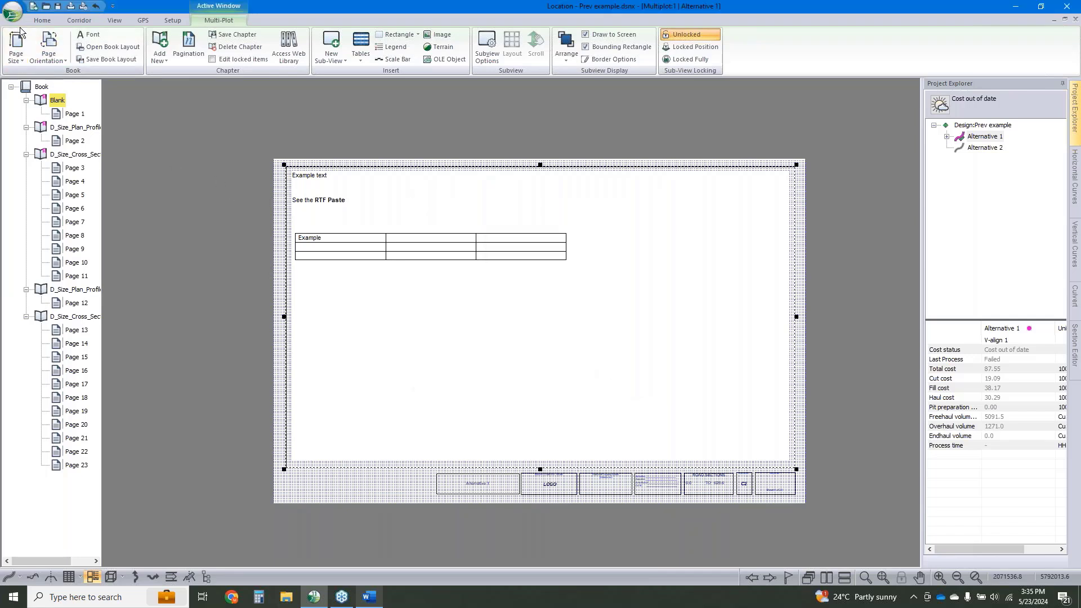
# Review the file formats available for saving the design under another type, and leave without saving
pyautogui.click(12, 12)
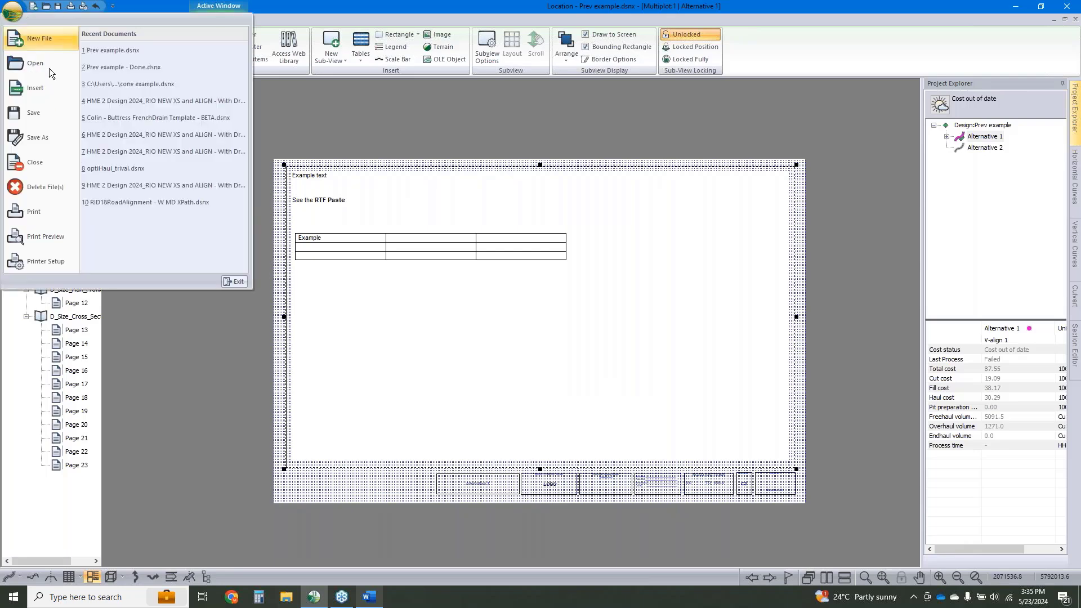
pyautogui.click(37, 137)
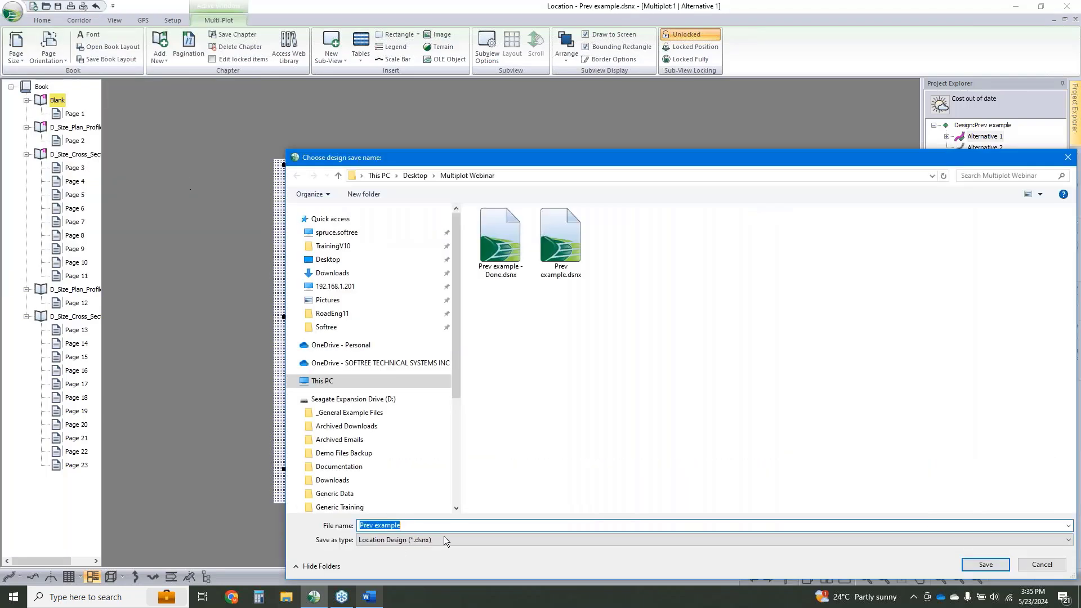
pyautogui.click(403, 540)
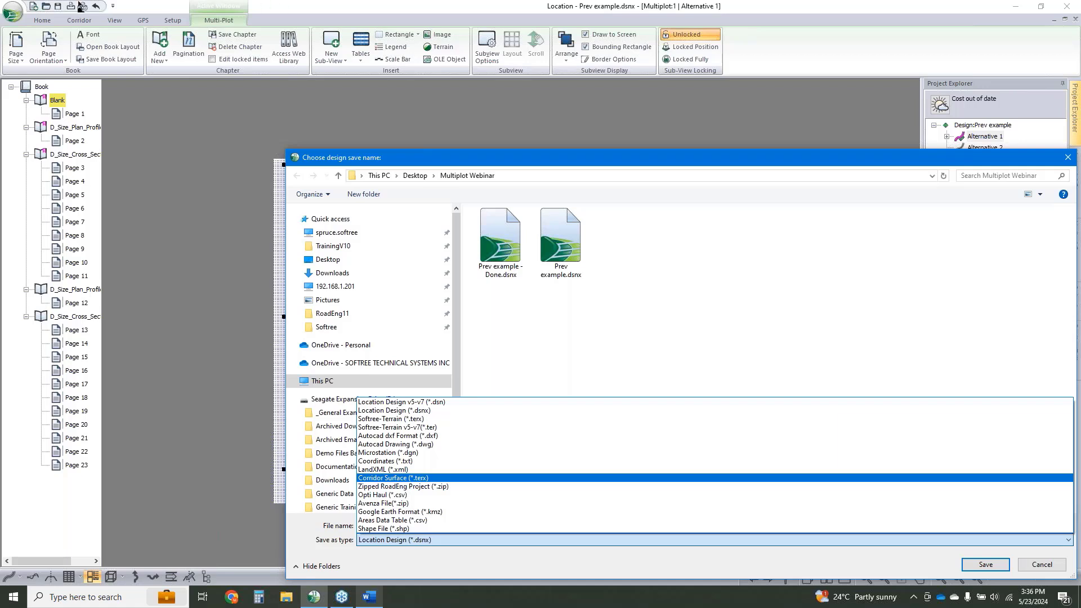
pyautogui.click(627, 163)
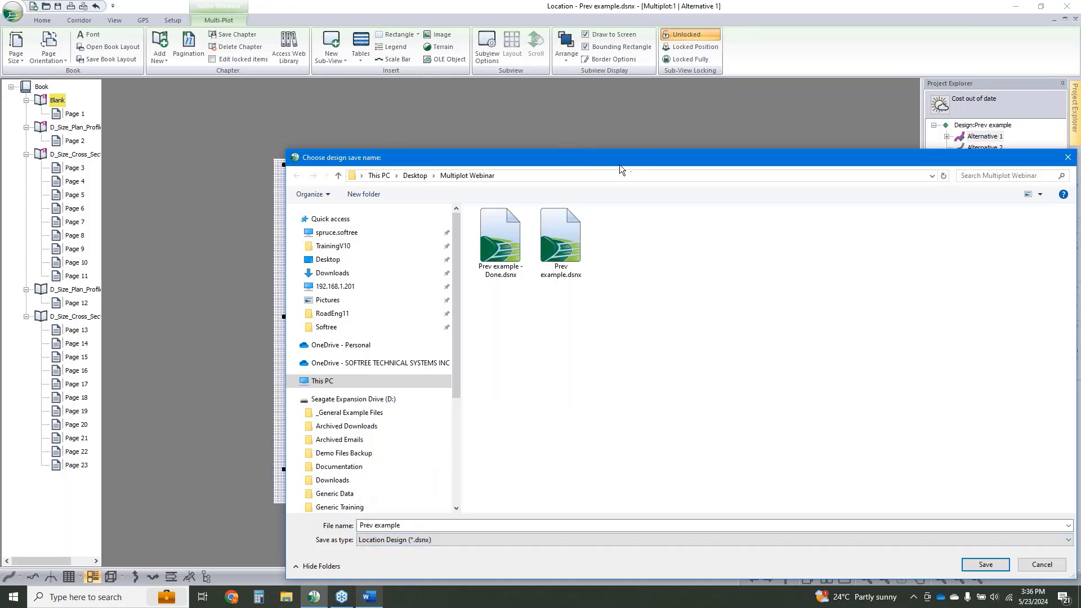
pyautogui.moveTo(619, 164); pyautogui.dragTo(454, 132)
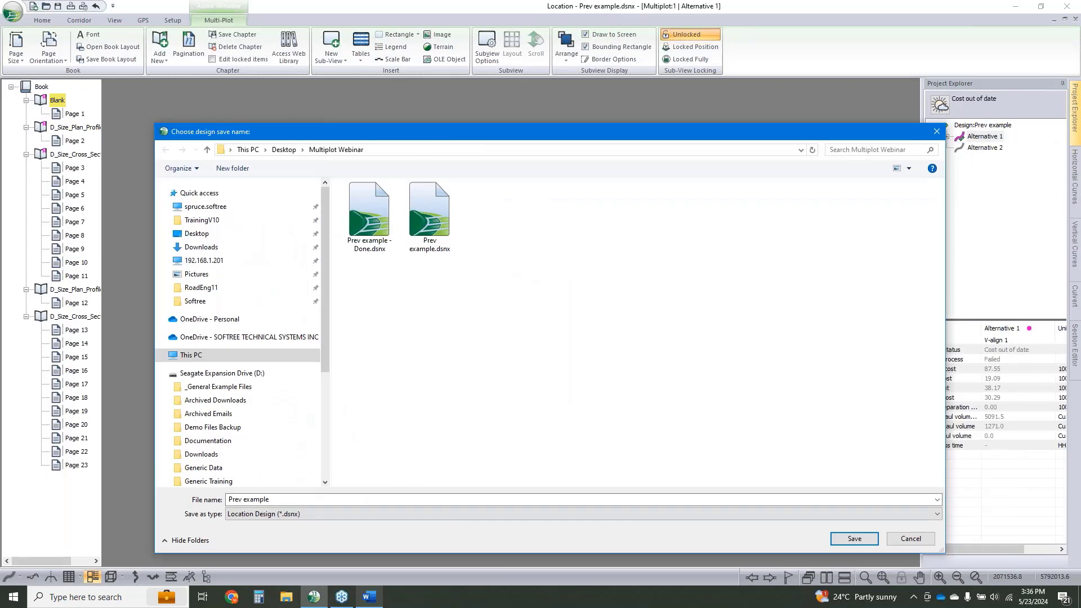
pyautogui.click(398, 513)
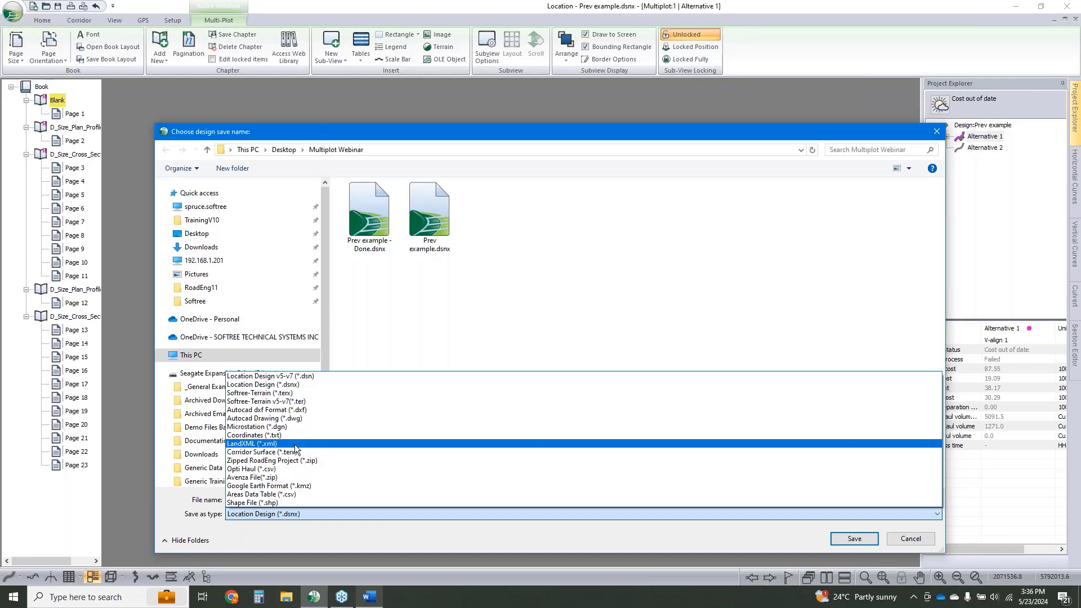
pyautogui.click(411, 542)
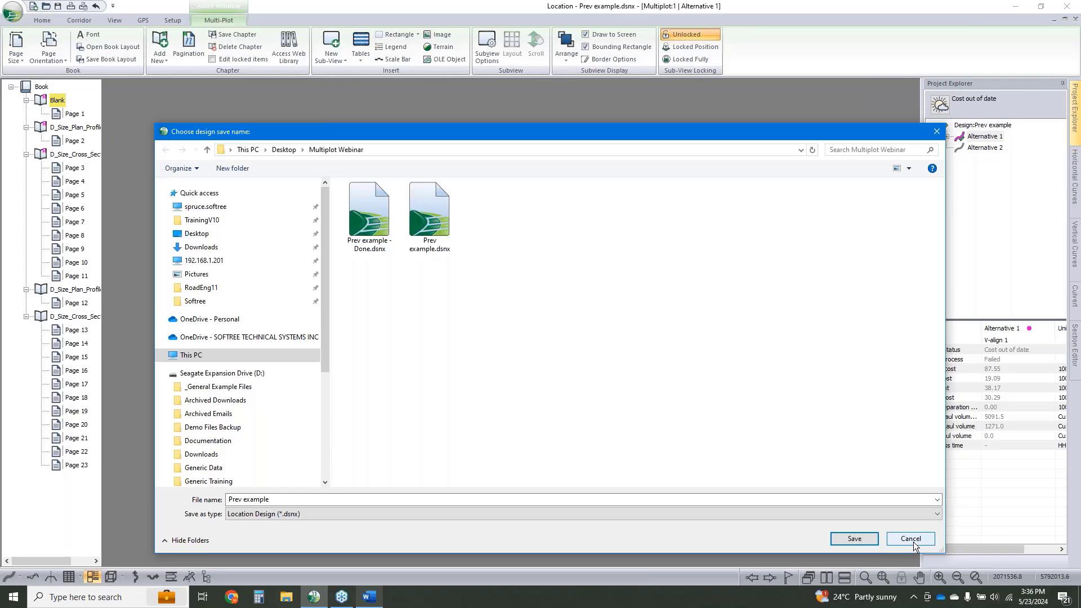
pyautogui.click(911, 542)
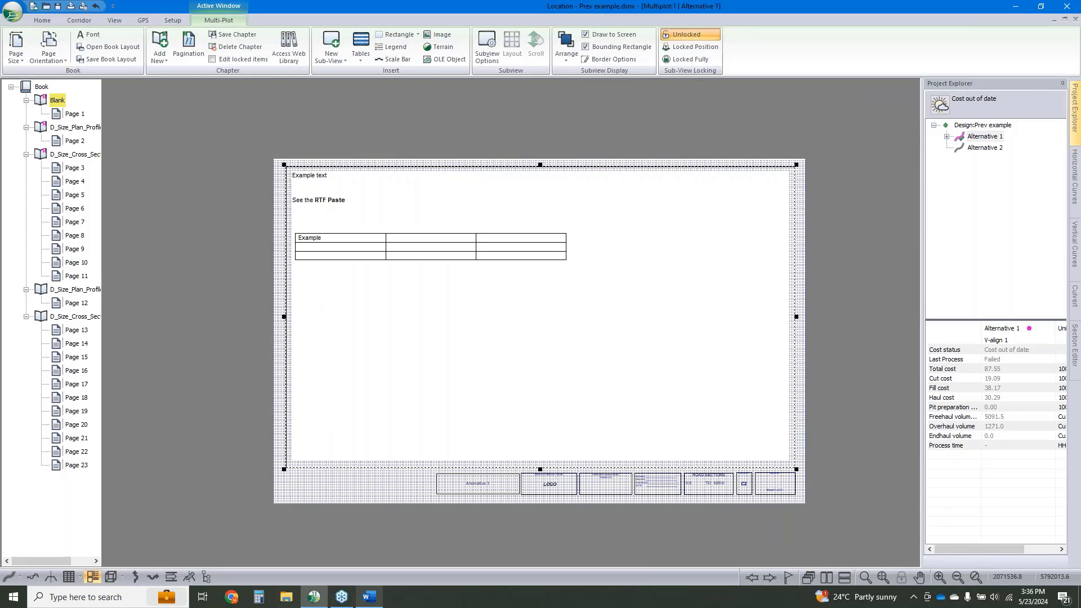
pyautogui.click(369, 597)
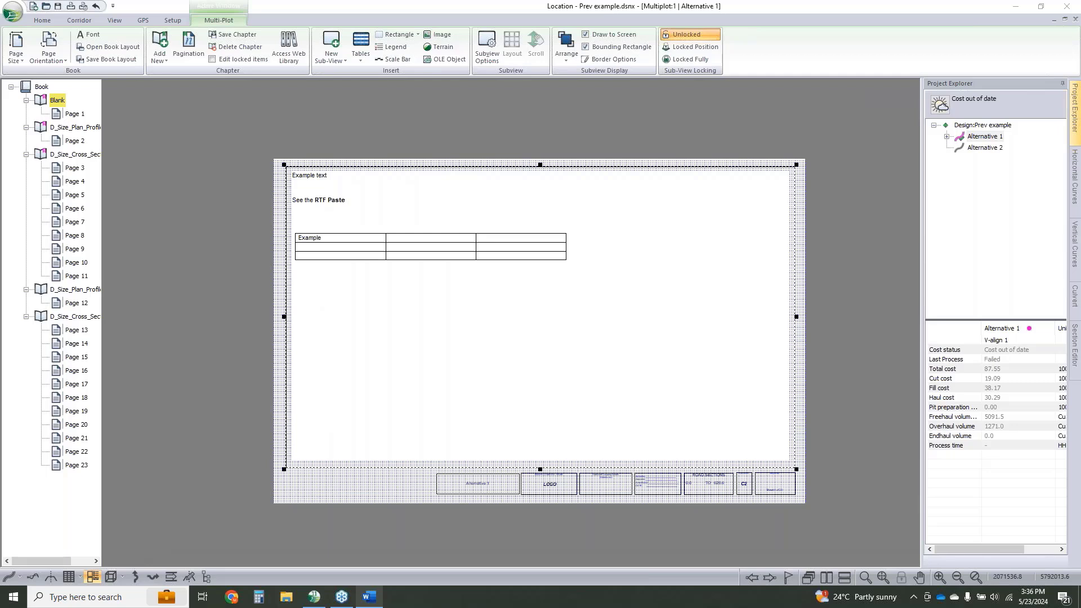
pyautogui.click(824, 279)
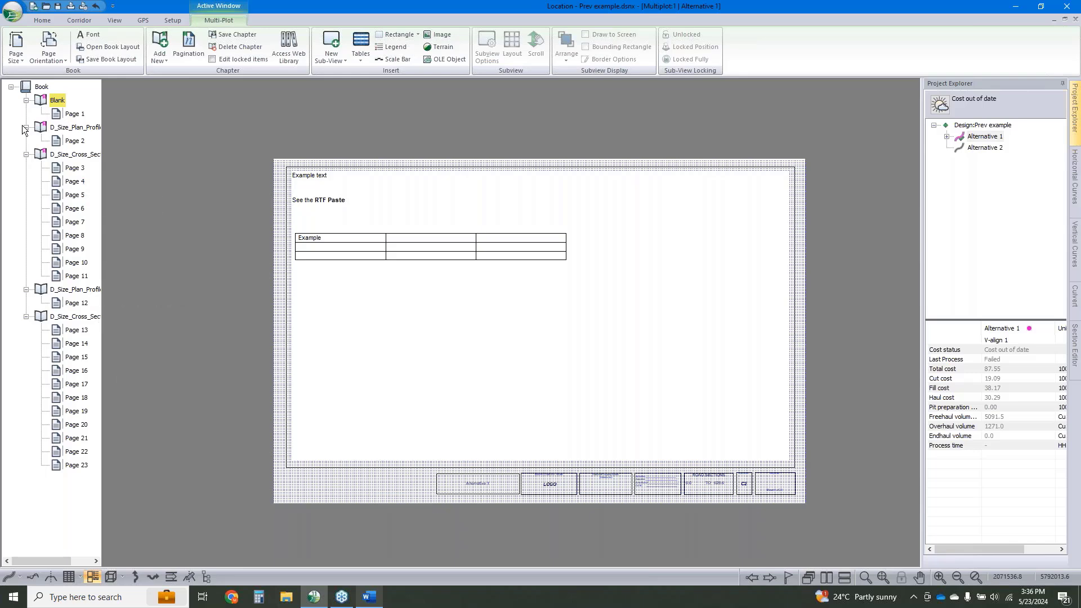
# Switch to File Explorer, browse the Library folder inside Softree's samplesV10 folder, and close the window
pyautogui.click(288, 602)
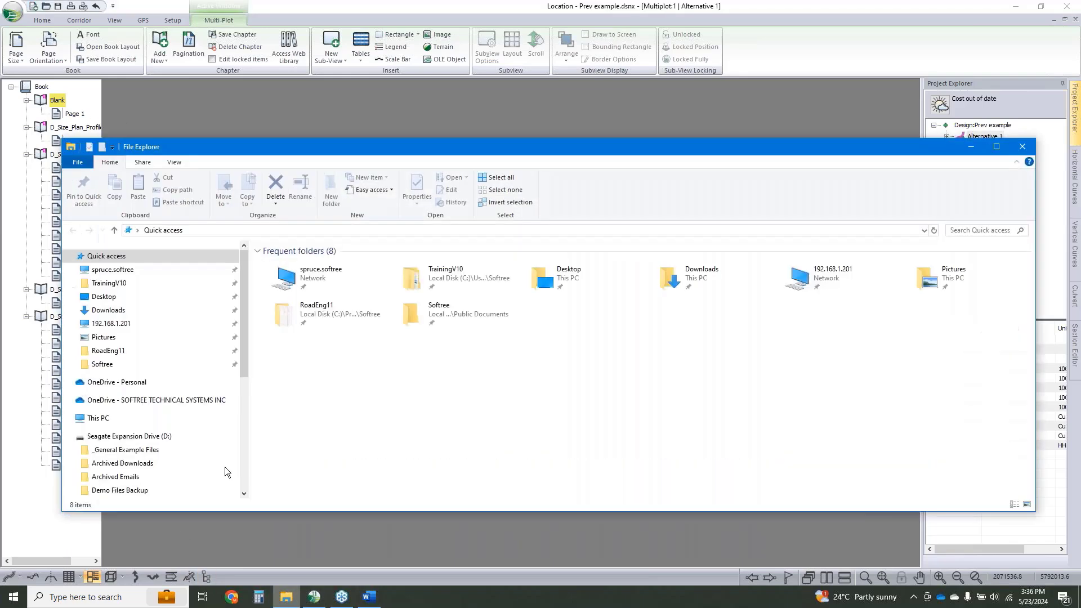
pyautogui.click(102, 364)
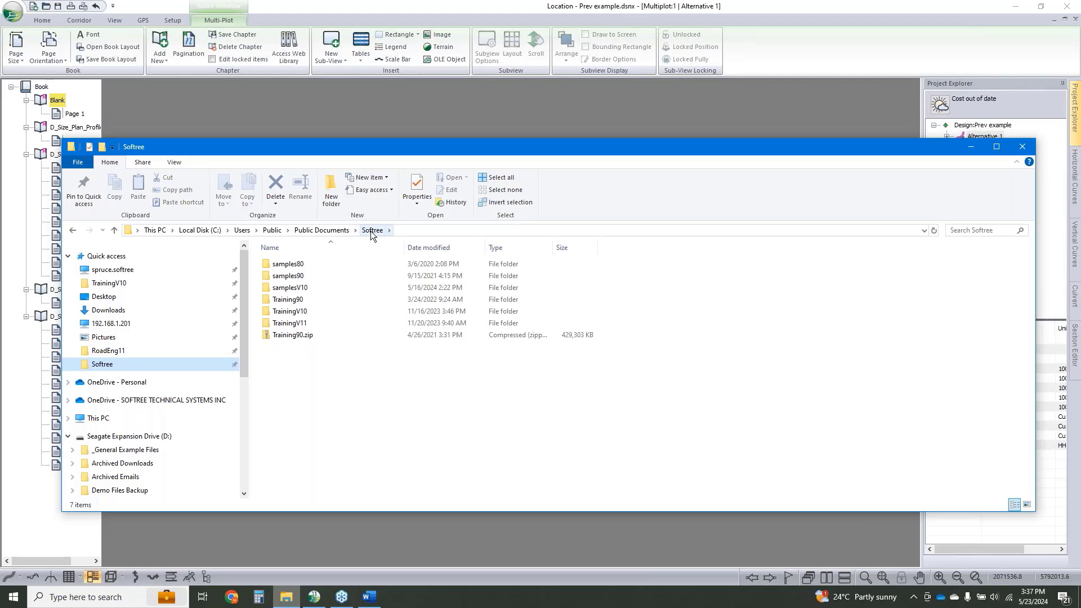
pyautogui.doubleClick(291, 288)
pyautogui.doubleClick(292, 263)
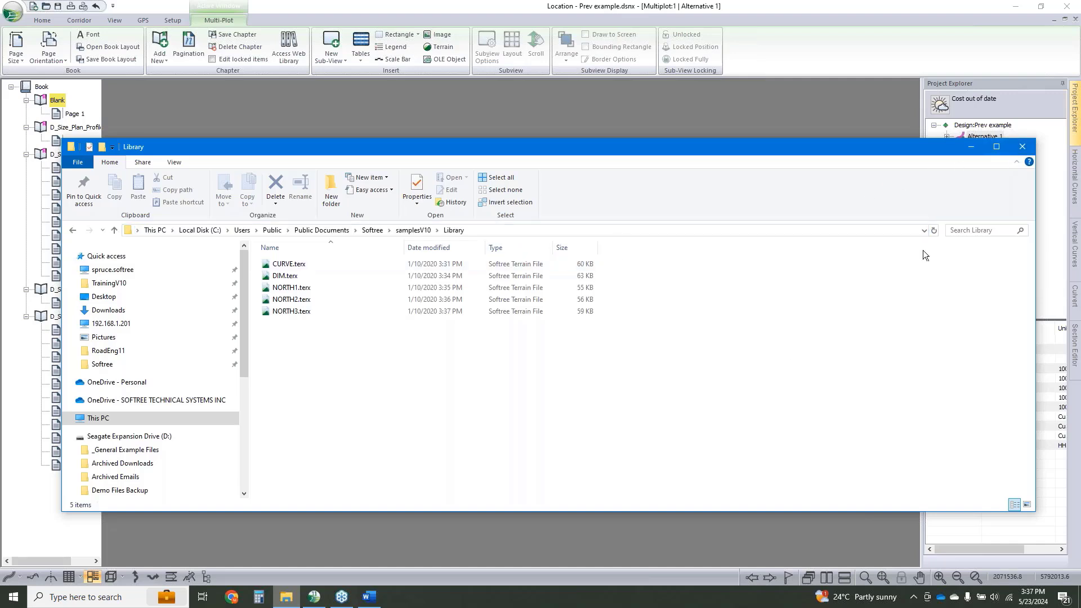
pyautogui.click(1022, 156)
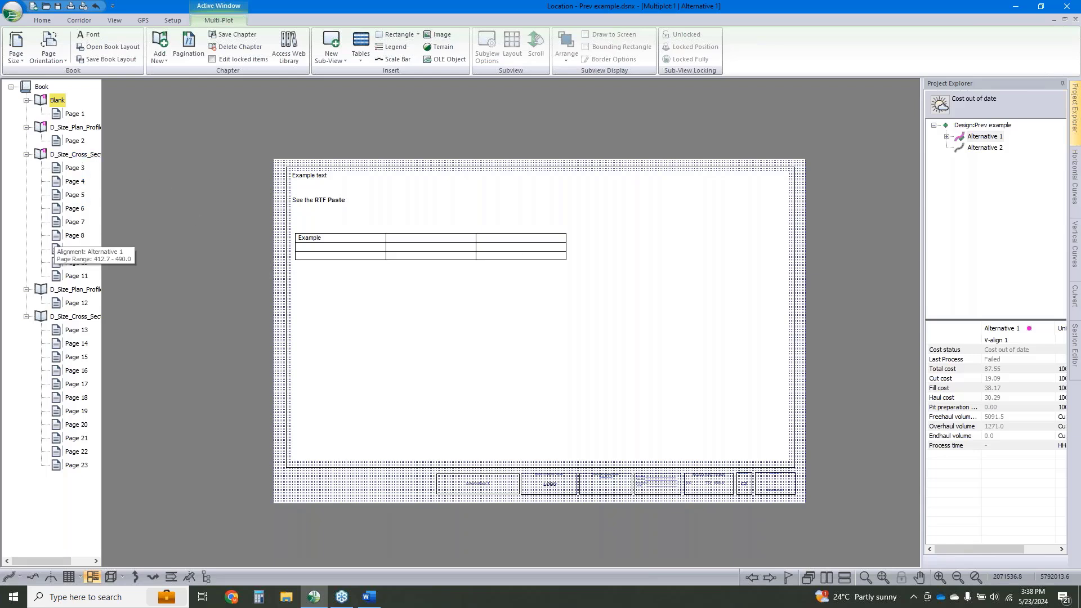
# Review the Advance value (skip numbers) page numbering option for the Blank chapter and leave without applying it
pyautogui.rightClick(58, 101)
pyautogui.click(133, 197)
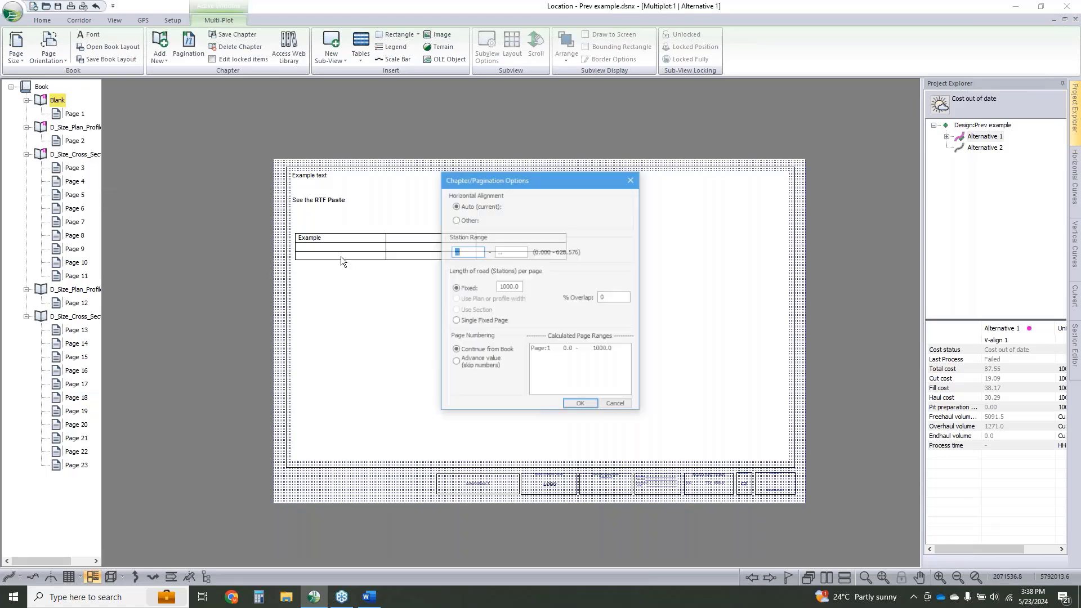
pyautogui.click(455, 363)
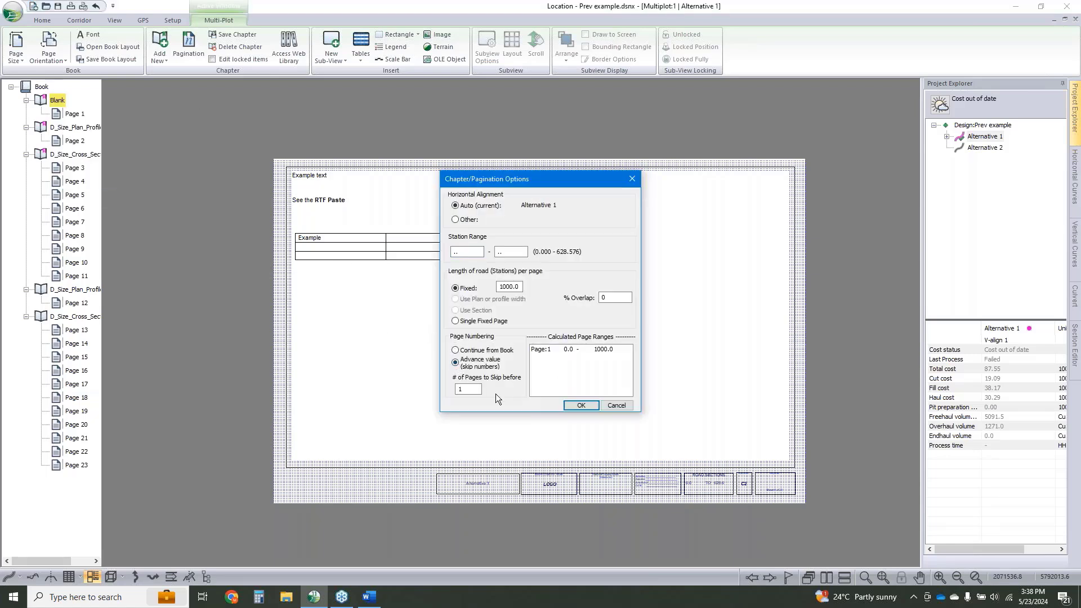
pyautogui.press('Tab')
pyautogui.click(615, 405)
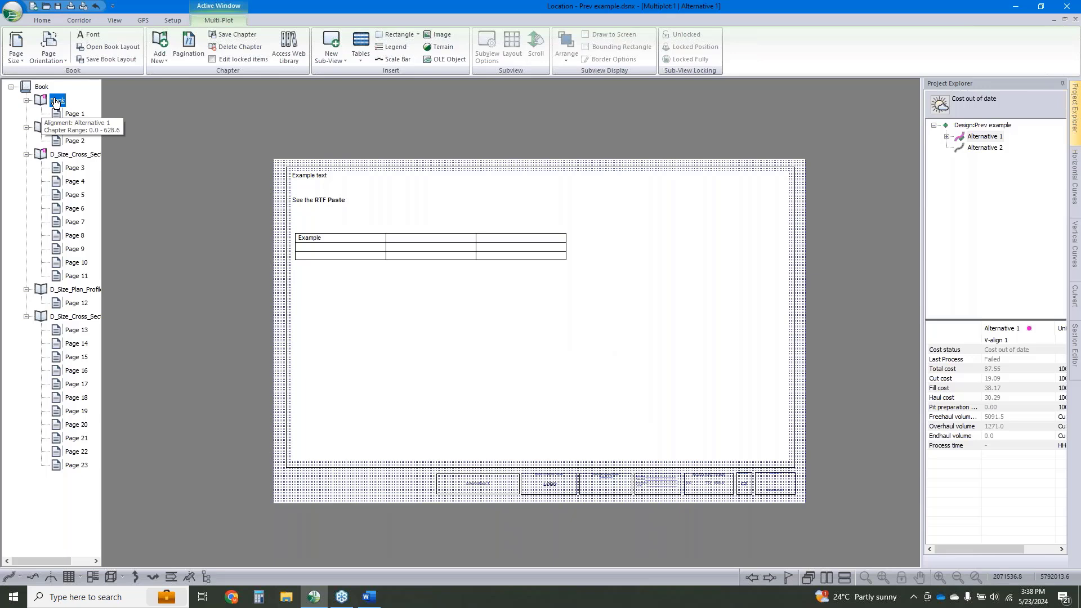
# Set the Alternative 2 plan/profile chapter's page numbering to advance by 1 skipped page, and check the title block's sheet number
pyautogui.click(62, 290)
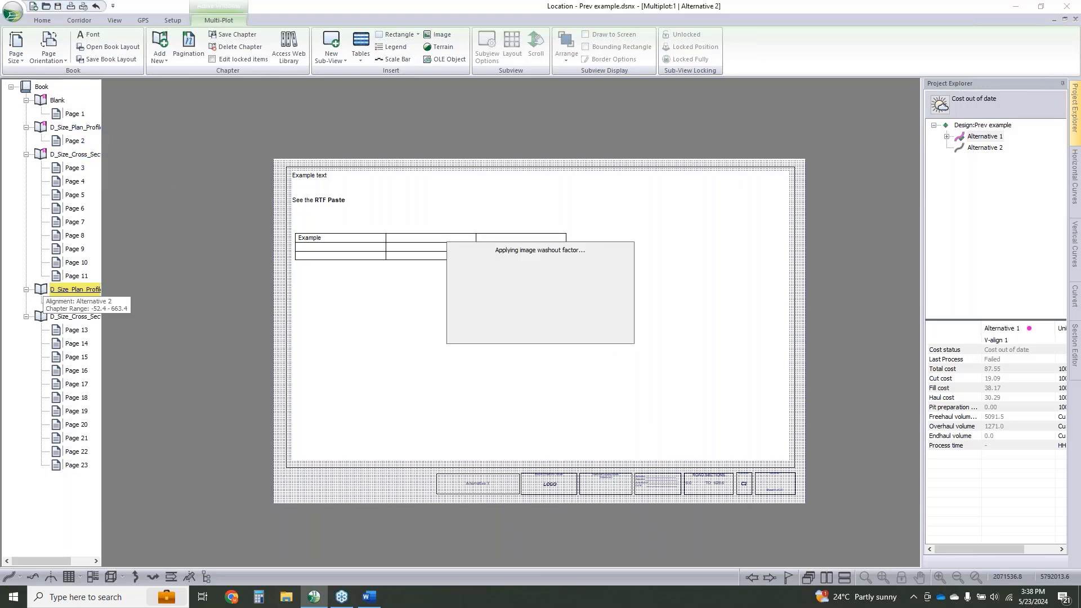
pyautogui.rightClick(63, 290)
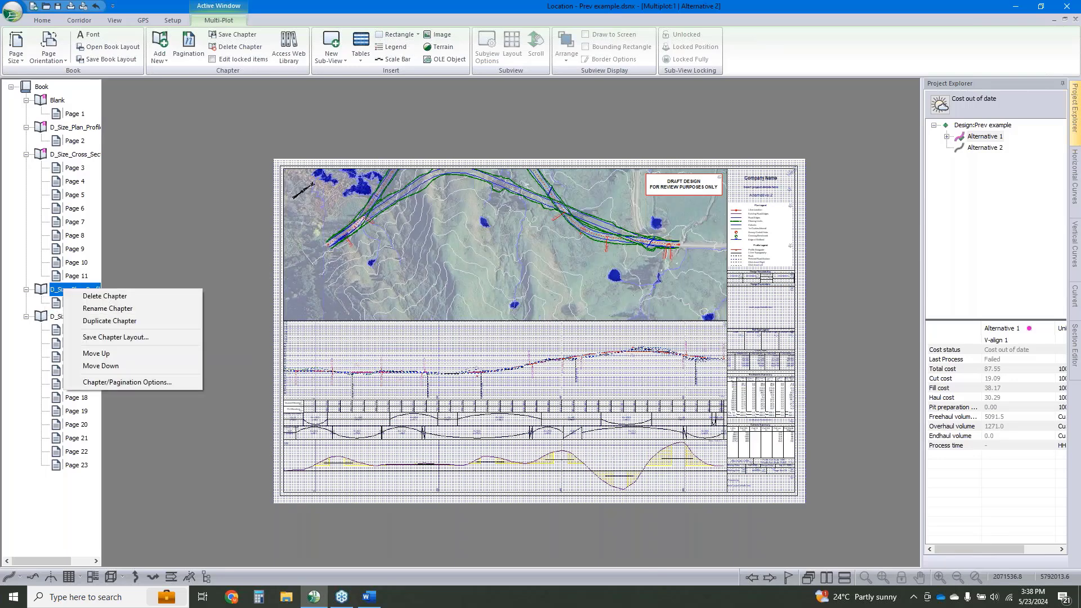
pyautogui.click(103, 383)
pyautogui.click(456, 363)
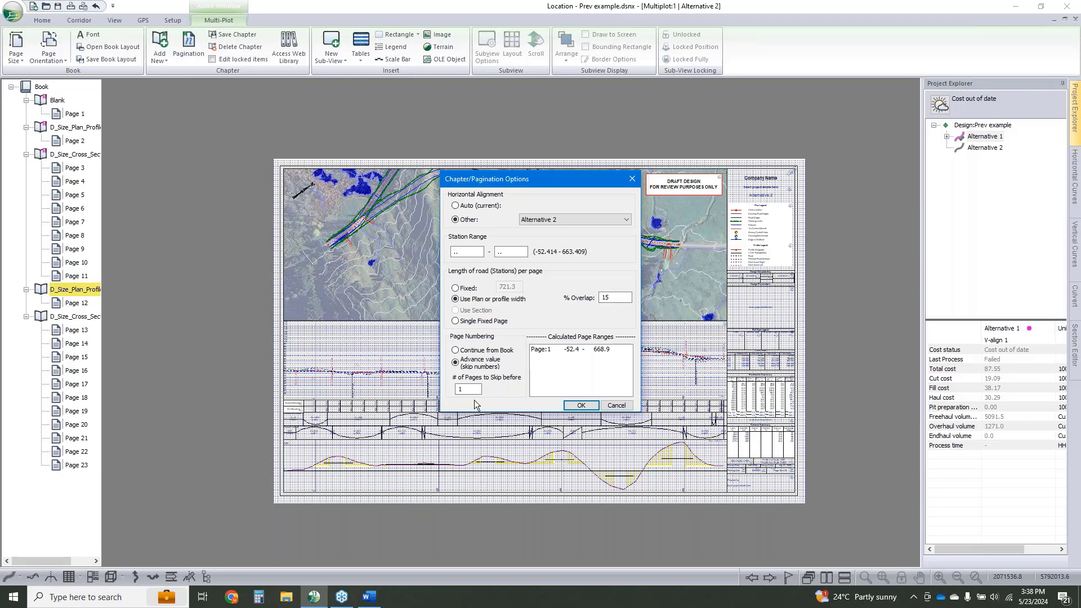
pyautogui.doubleClick(472, 390)
pyautogui.write('1')
pyautogui.click(580, 405)
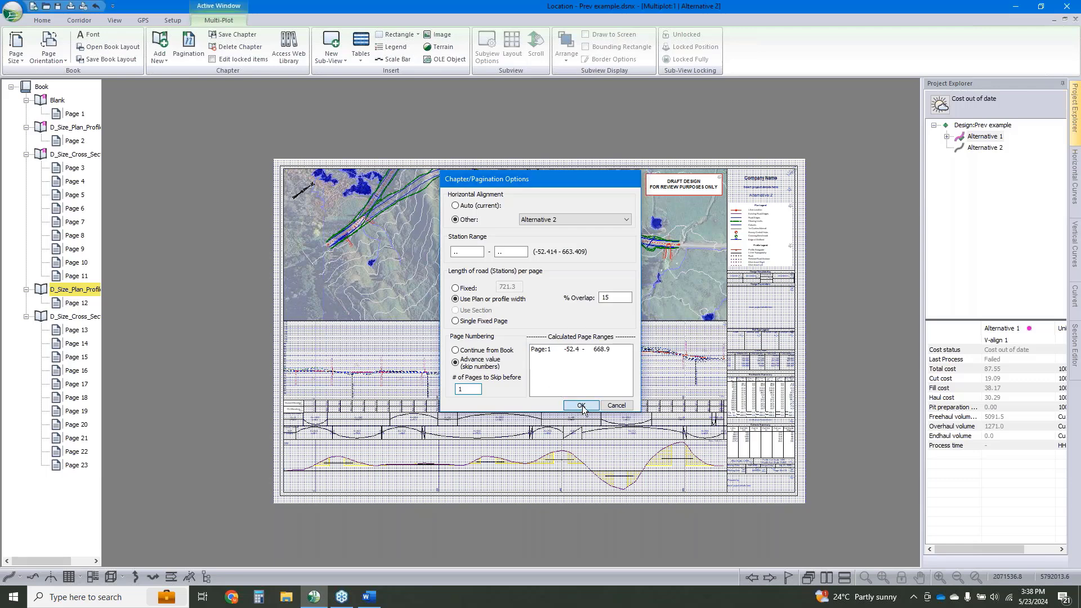
pyautogui.click(77, 303)
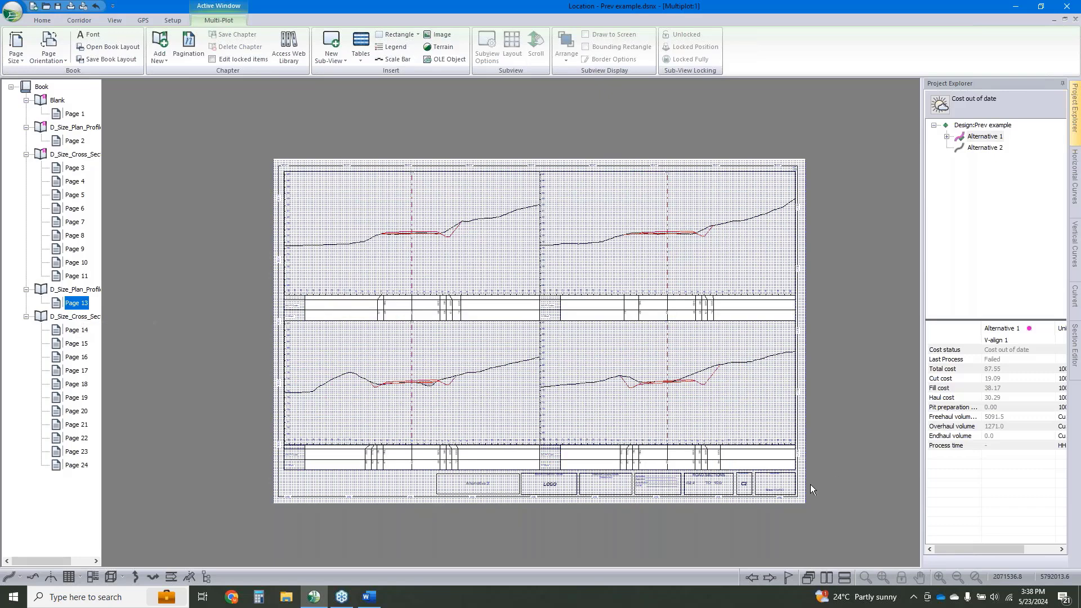
pyautogui.scroll(5, 752, 501)
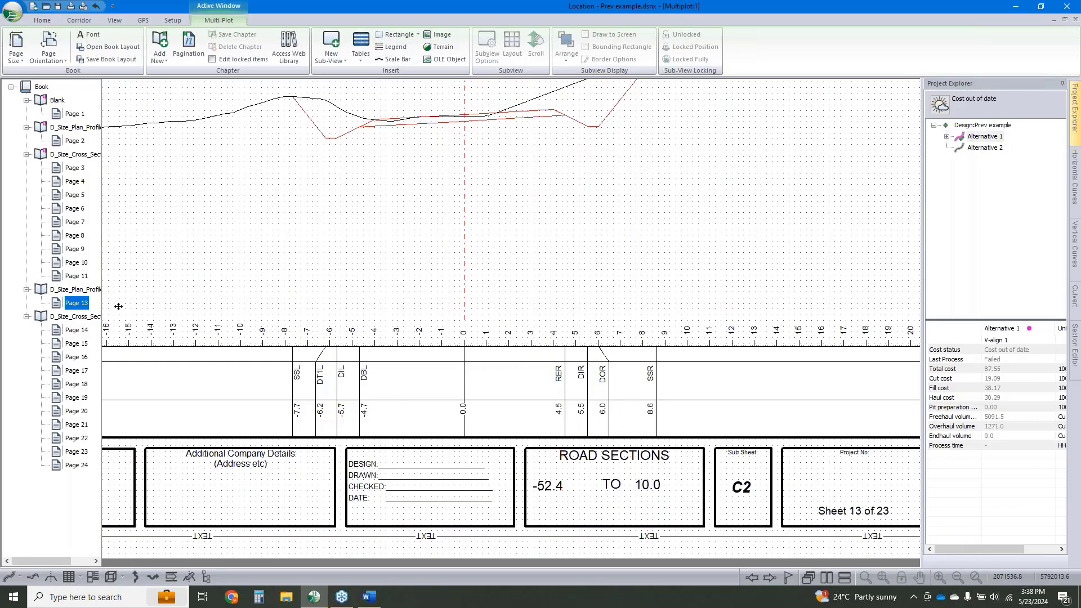
pyautogui.moveTo(77, 304)
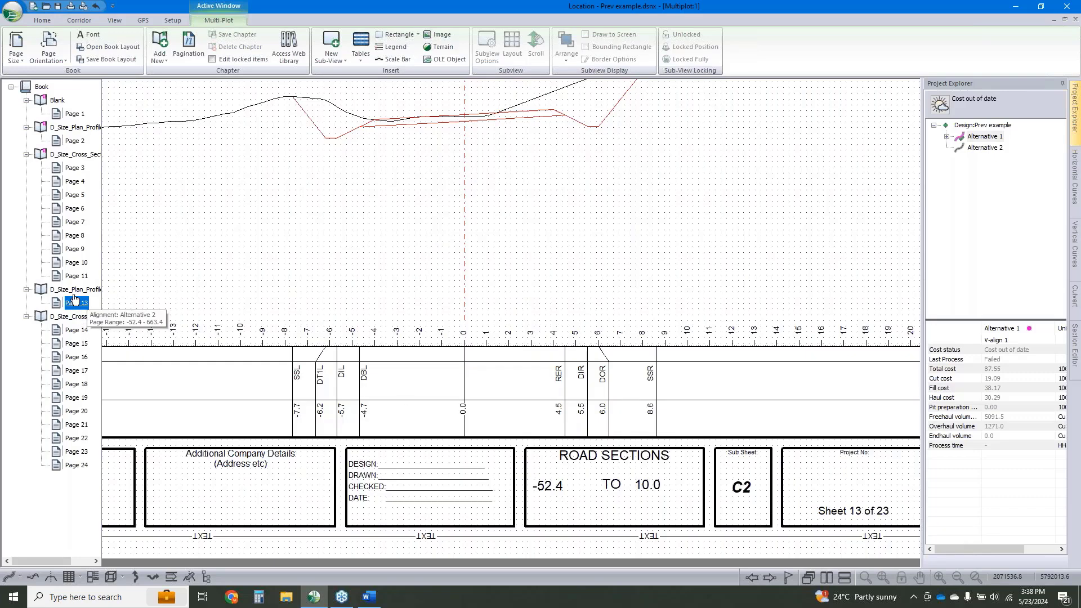
pyautogui.rightClick(75, 290)
pyautogui.click(121, 387)
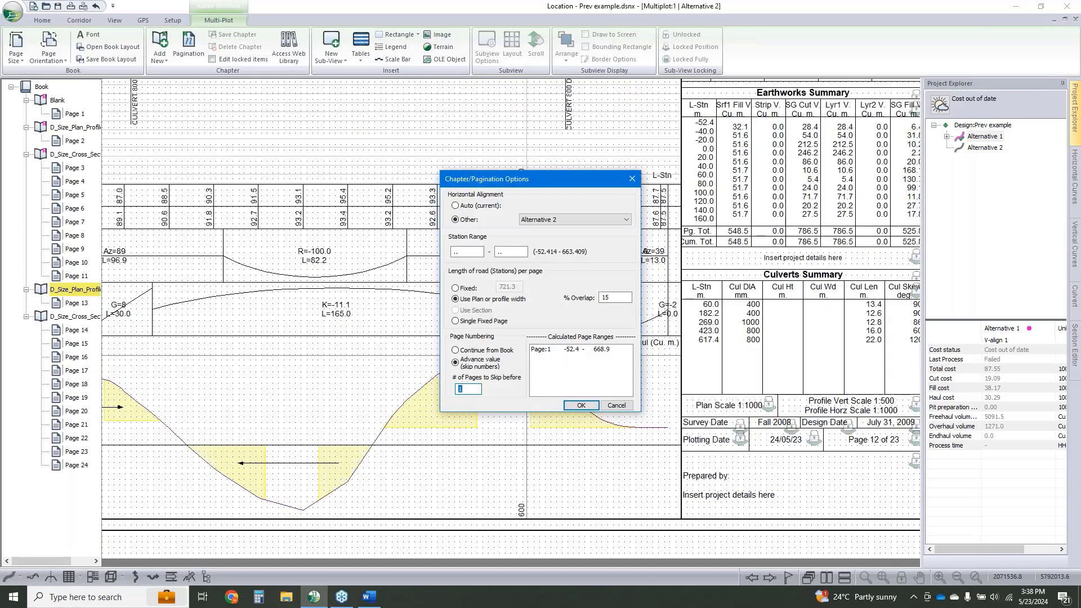
pyautogui.write('51')
pyautogui.moveTo(470, 389); pyautogui.dragTo(393, 393)
pyautogui.write('1')
pyautogui.click(616, 405)
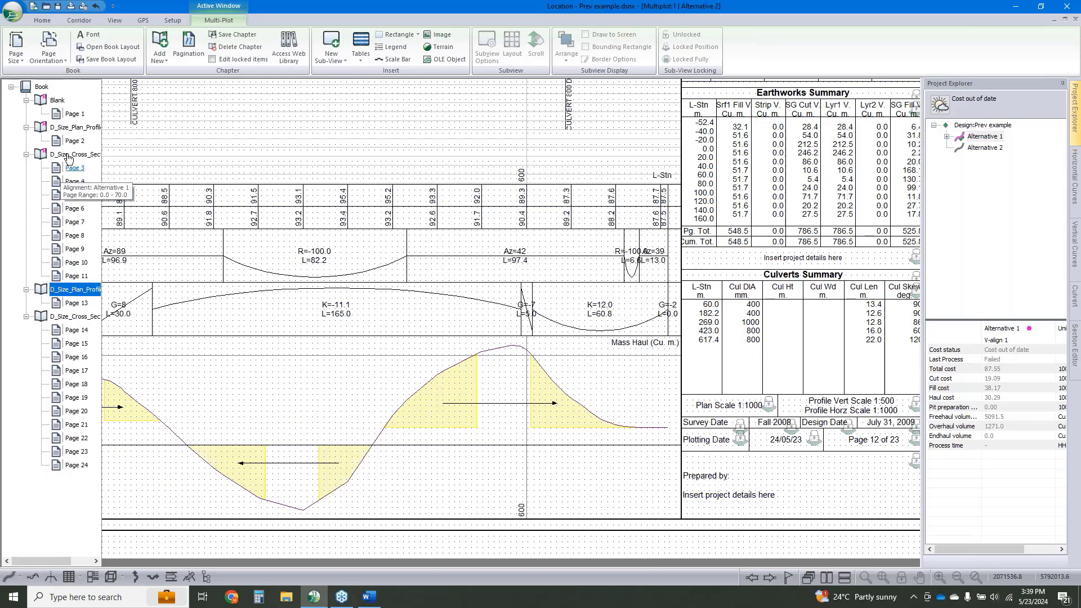
pyautogui.rightClick(79, 133)
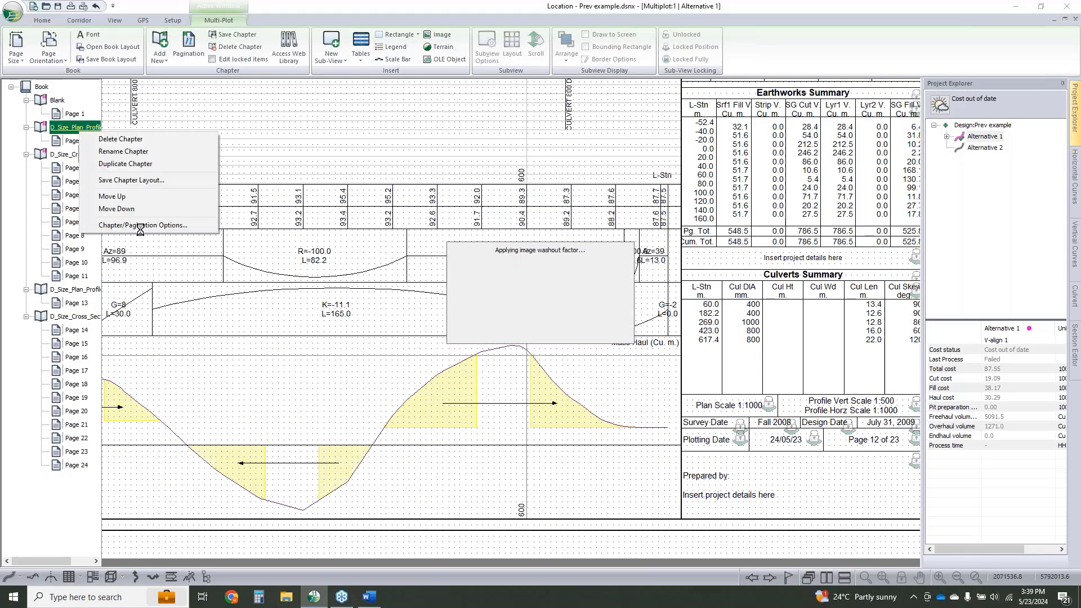
pyautogui.press('Escape')
# Set the Blank chapter's page numbering to skip 5 pages before it, and check the sheet number in its title block
pyautogui.click(58, 100)
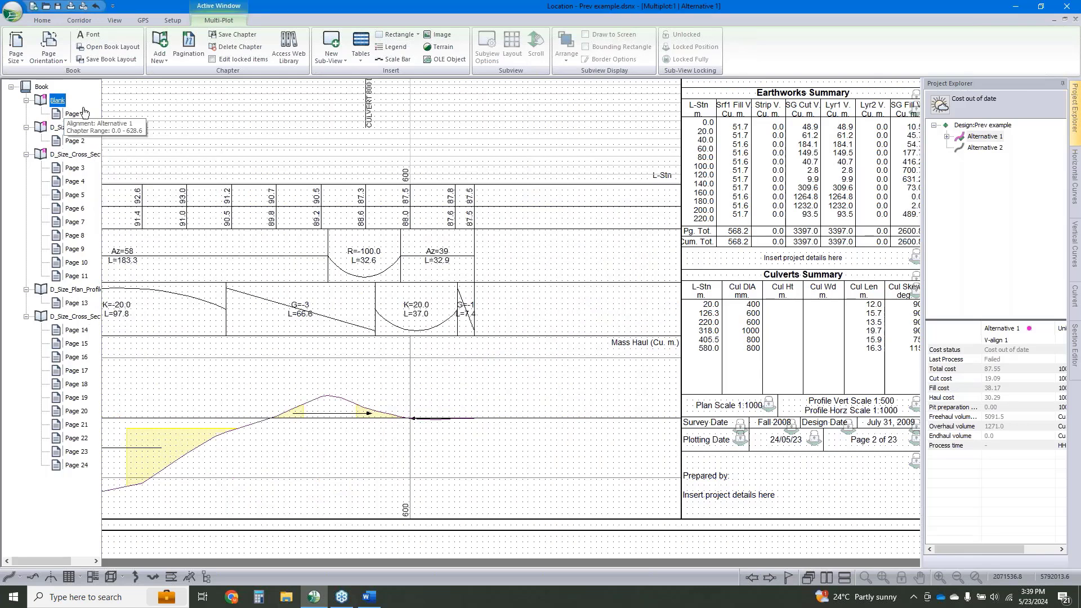
pyautogui.scroll(-5, 557, 284)
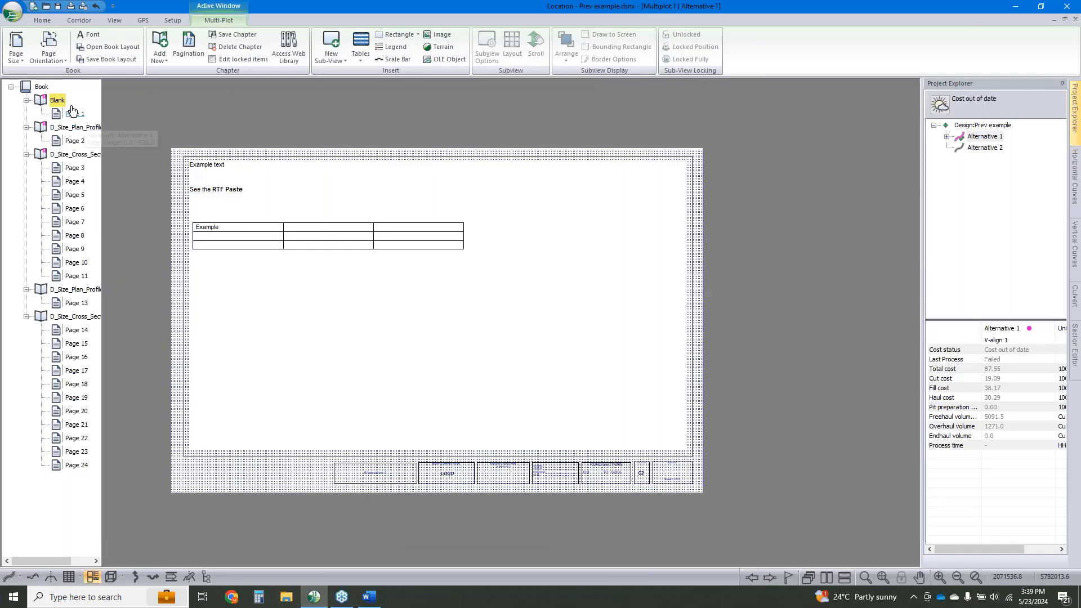
pyautogui.rightClick(58, 101)
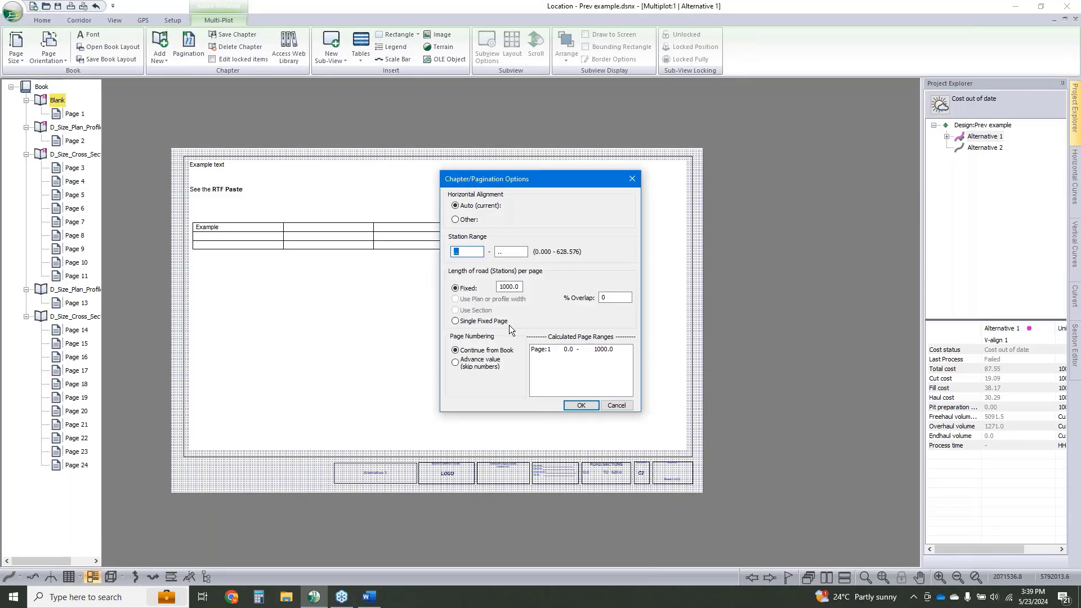
pyautogui.click(456, 363)
pyautogui.doubleClick(461, 389)
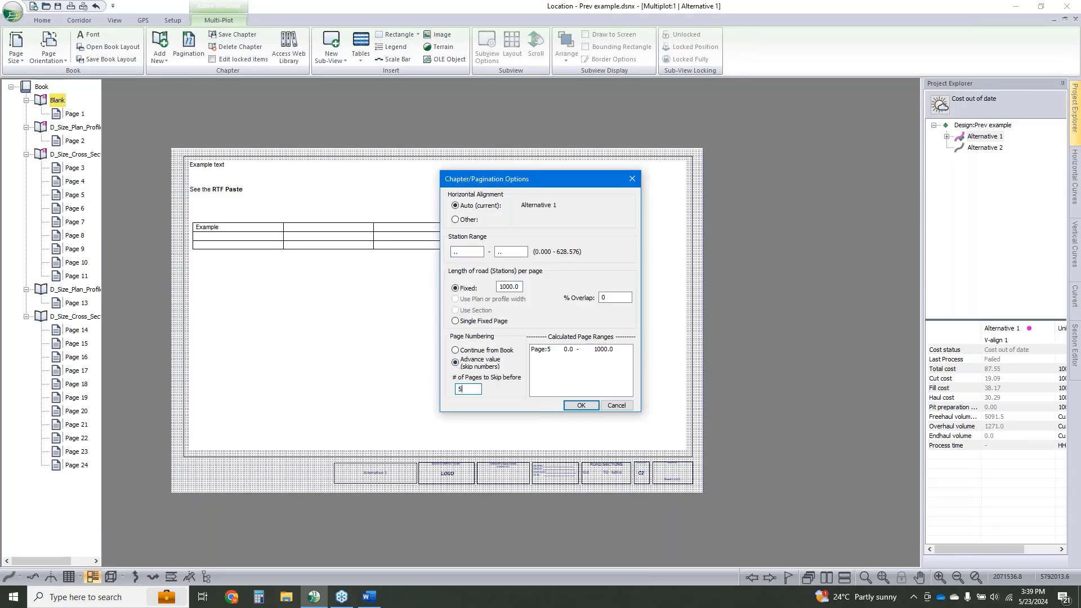
pyautogui.click(593, 406)
pyautogui.scroll(5, 673, 479)
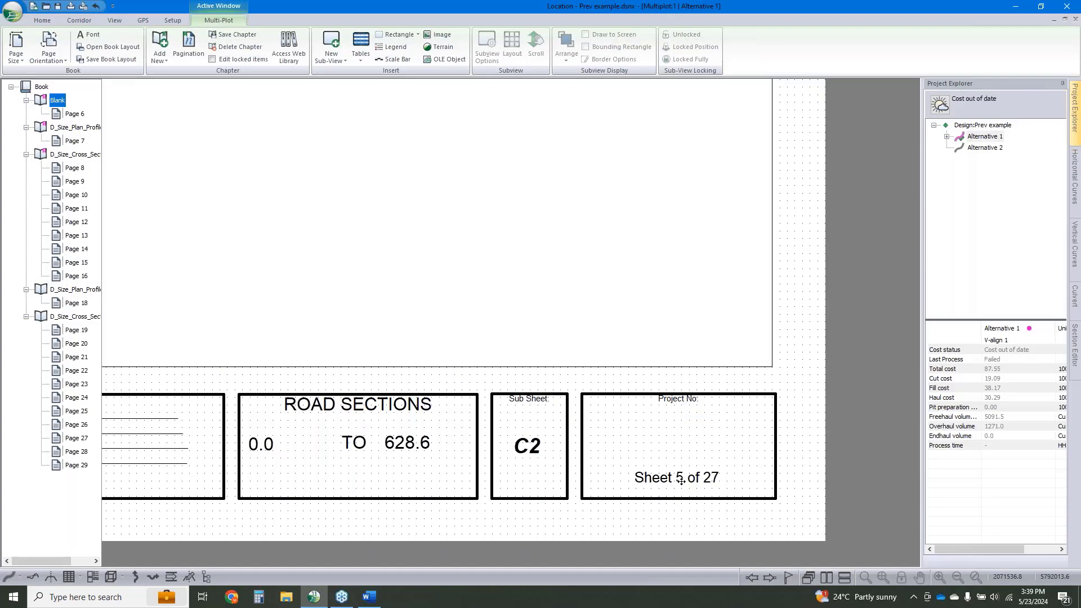
pyautogui.scroll(-5, 681, 481)
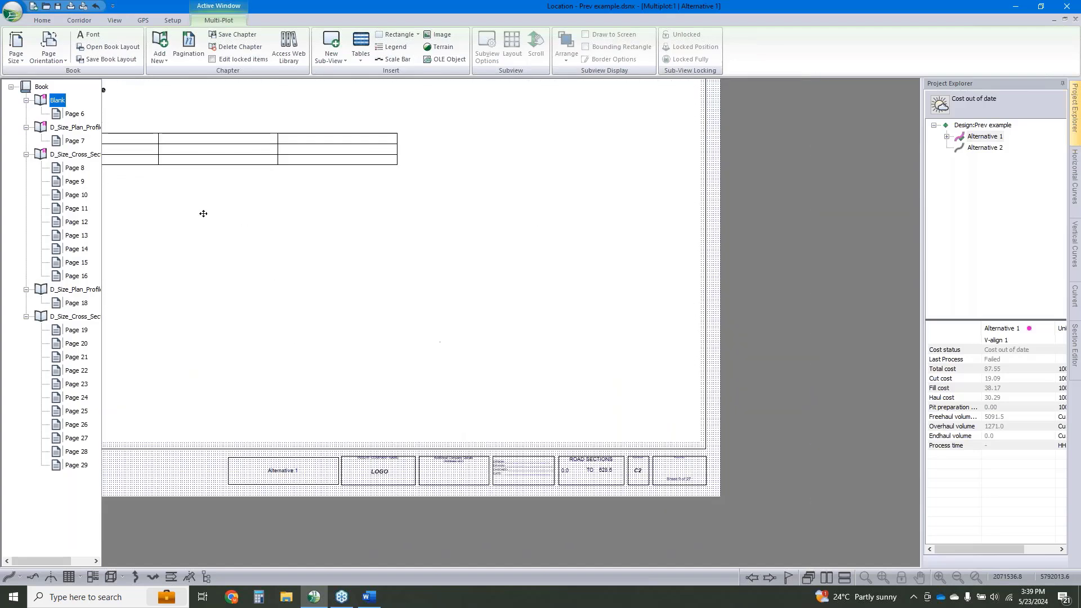
pyautogui.moveTo(755, 366); pyautogui.dragTo(820, 416, button='middle')
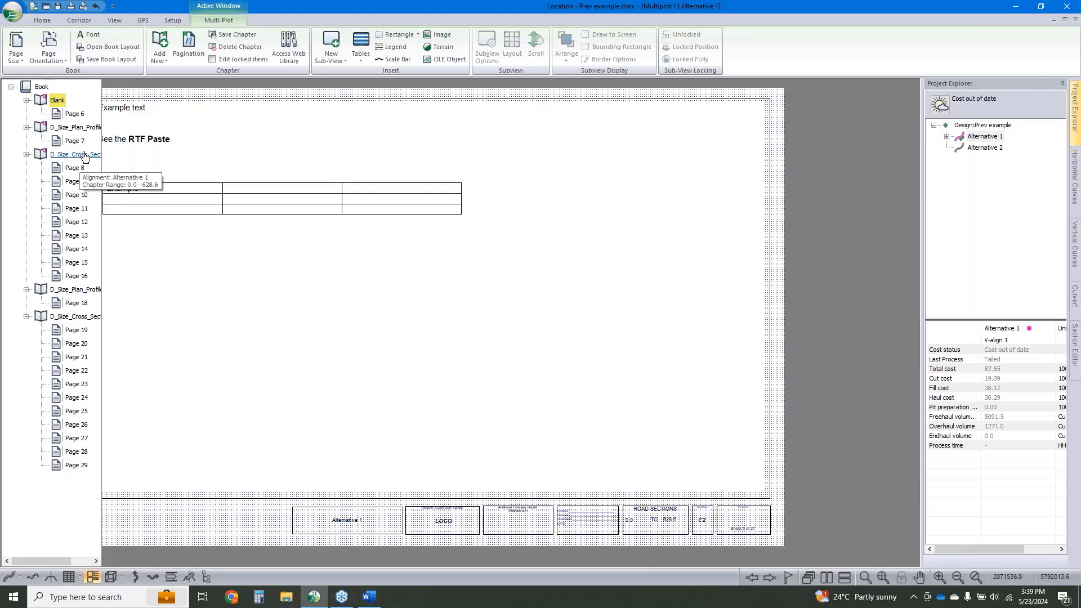
# Review the chapter and pagination options of the Alternative 1 plan/profile chapter and leave without applying them
pyautogui.rightClick(83, 129)
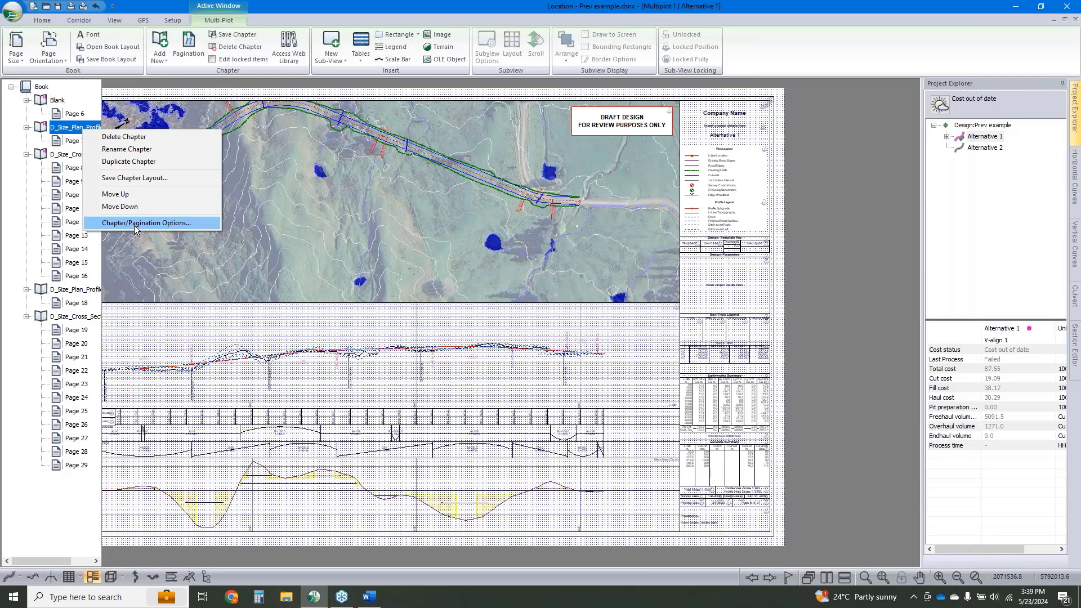
pyautogui.click(134, 225)
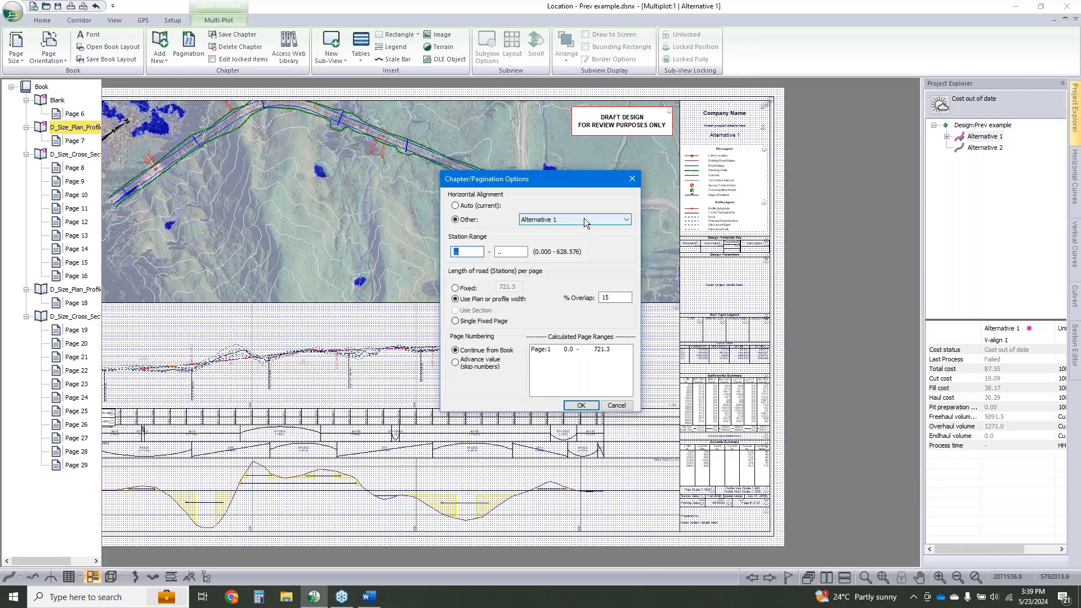
pyautogui.click(616, 406)
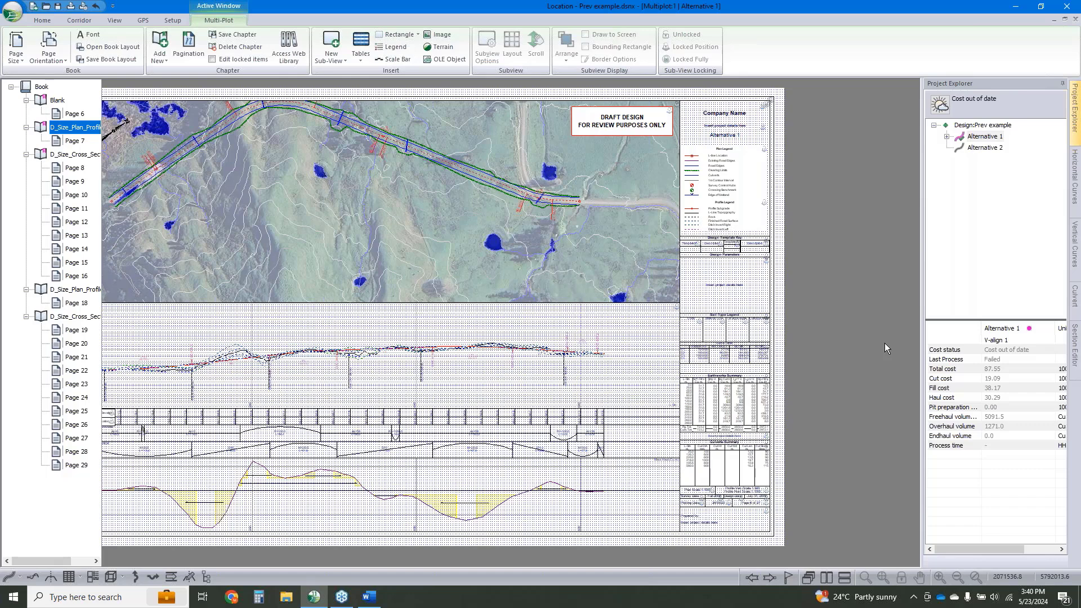
# Look through the Alternative 2 plan/profile and cross-section chapters
pyautogui.click(75, 289)
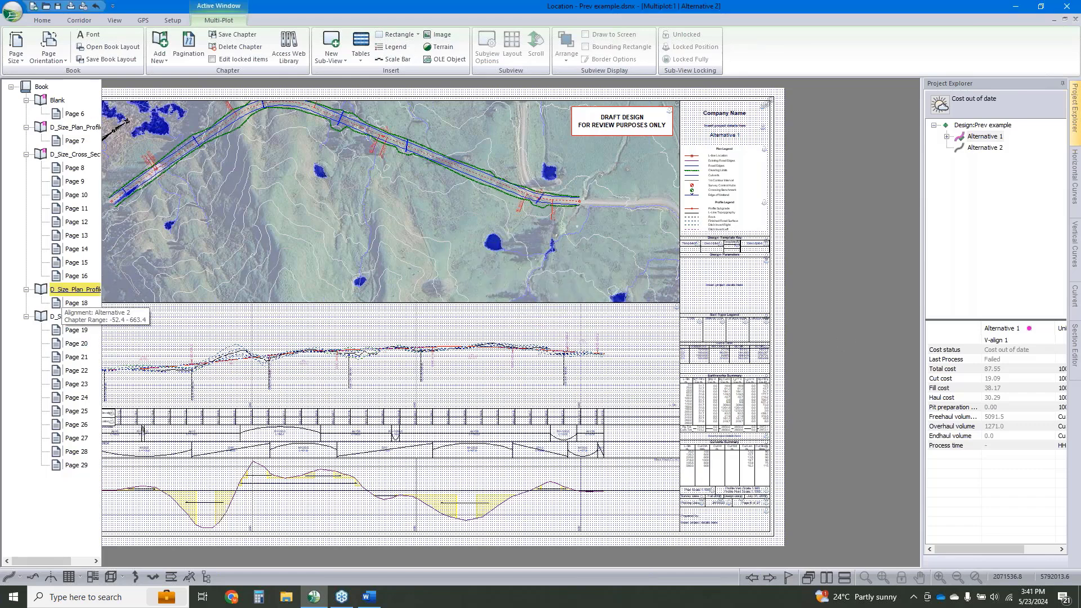
pyautogui.click(64, 317)
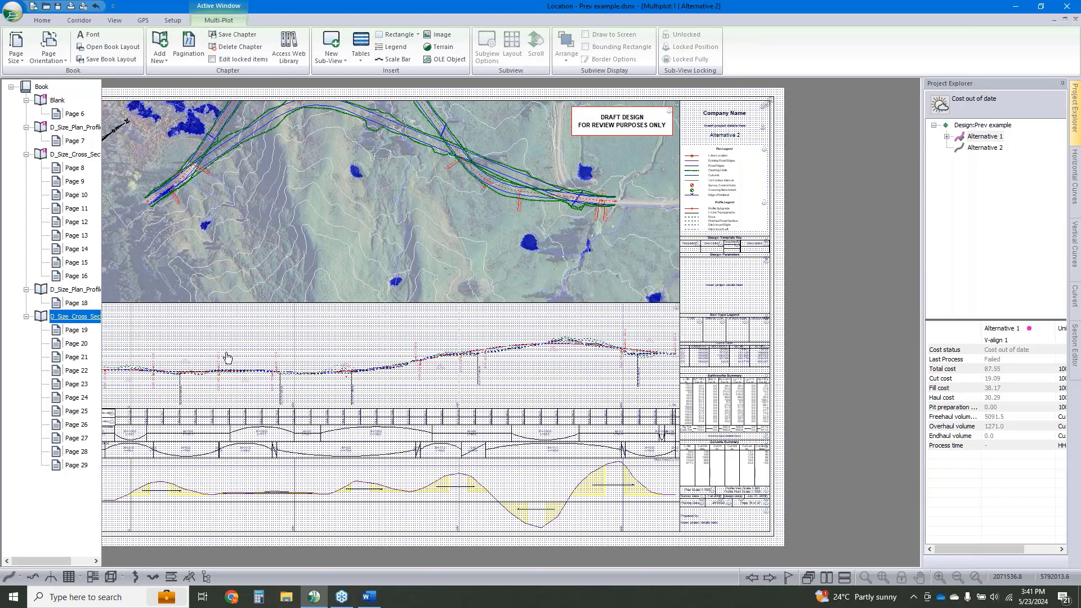
pyautogui.moveTo(535, 285); pyautogui.dragTo(660, 312, button='middle')
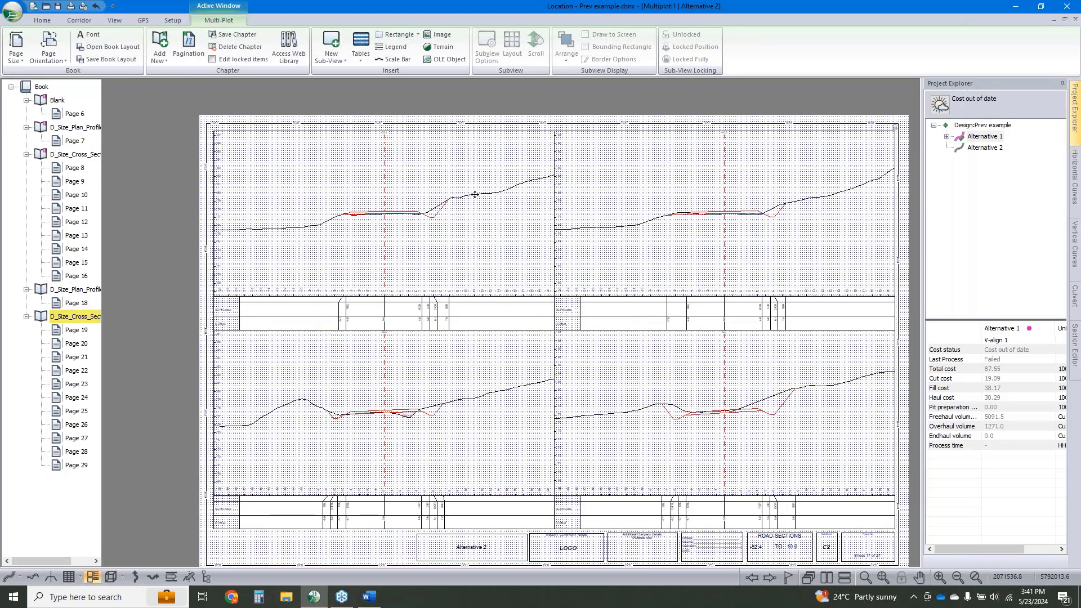
# Make Alternative 2 the current alignment for the corridor settings
pyautogui.click(474, 194)
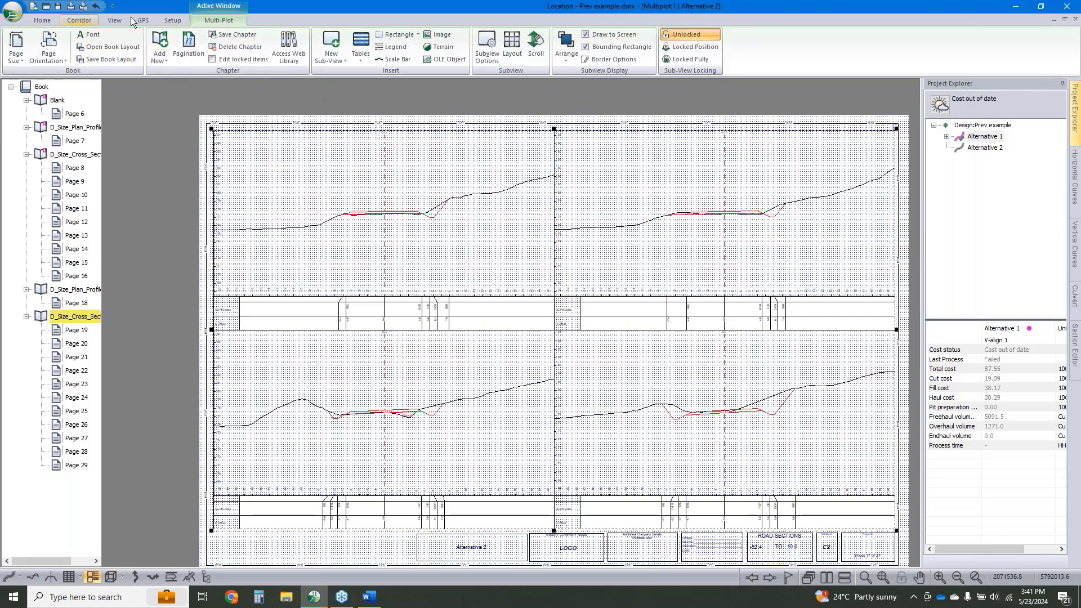
pyautogui.click(82, 21)
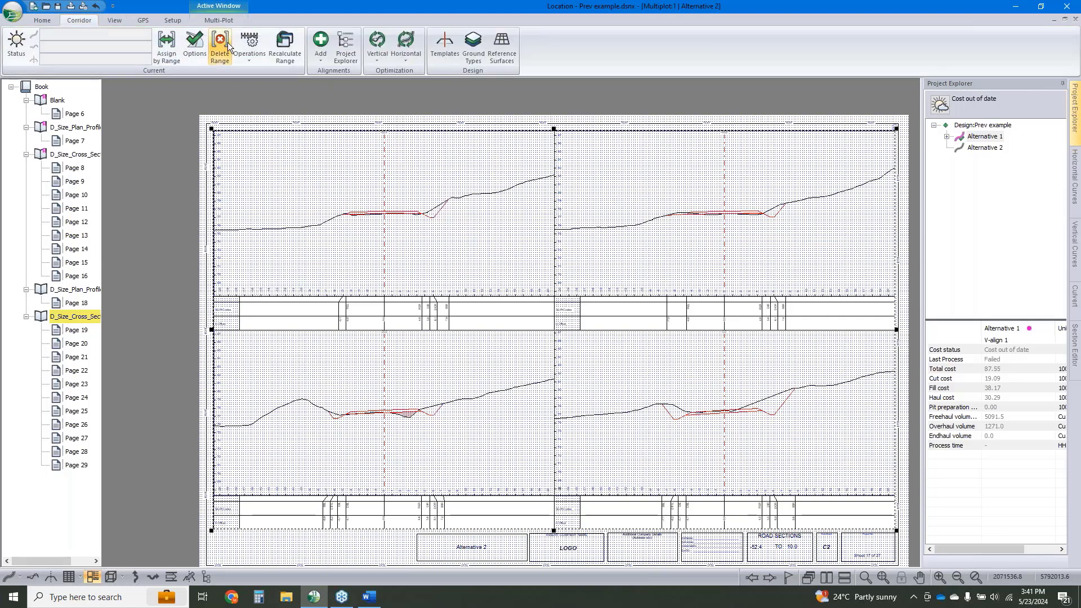
pyautogui.click(199, 46)
pyautogui.click(663, 356)
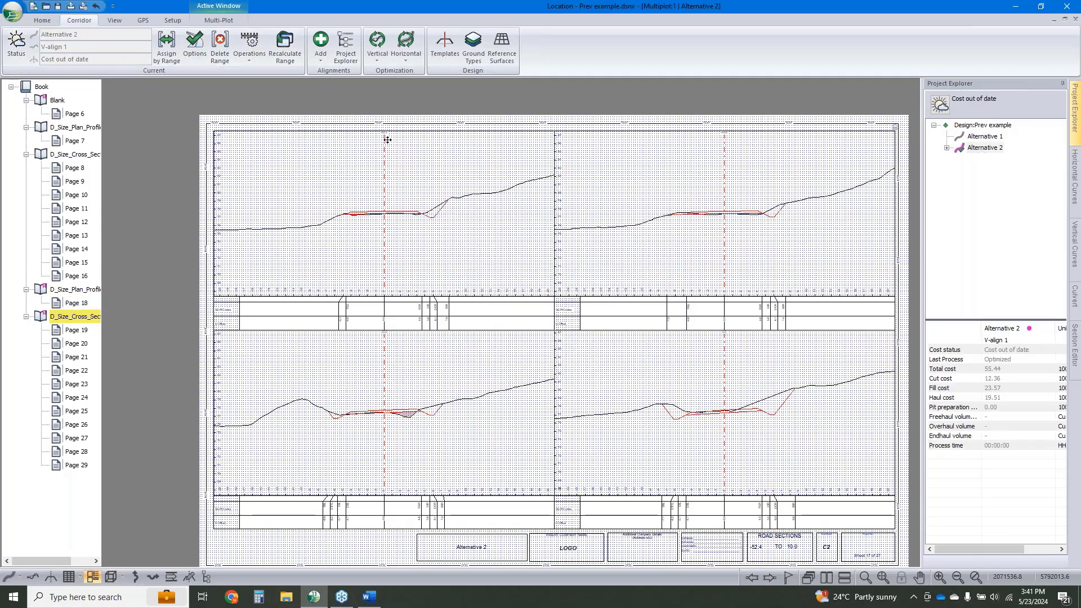
# Examine the first cross section's station label, then review Alternative 2's Start Station option and leave without applying it
pyautogui.scroll(5, 387, 140)
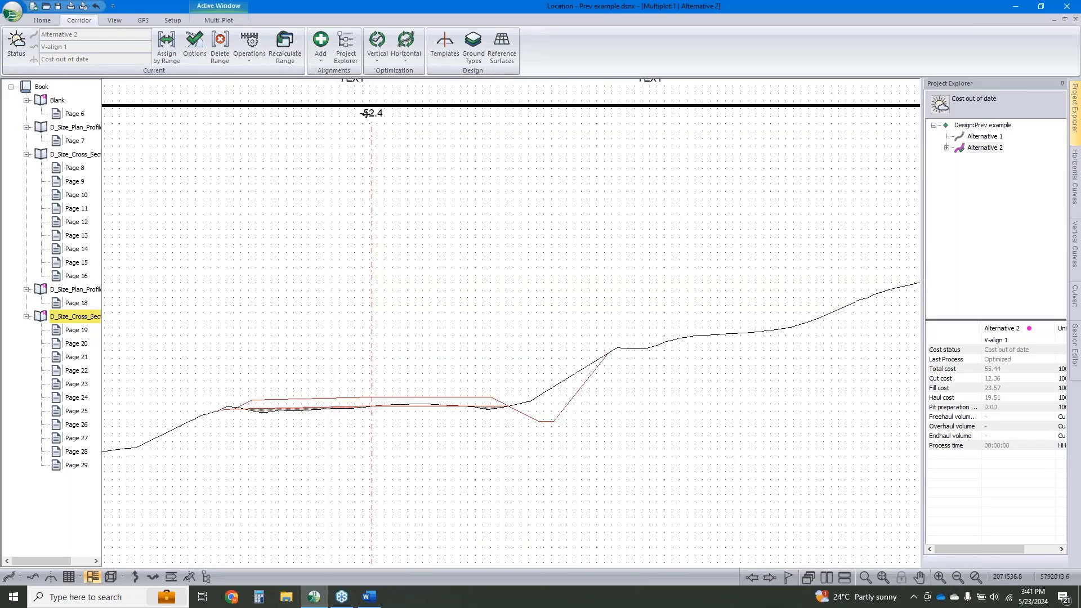
pyautogui.click(204, 52)
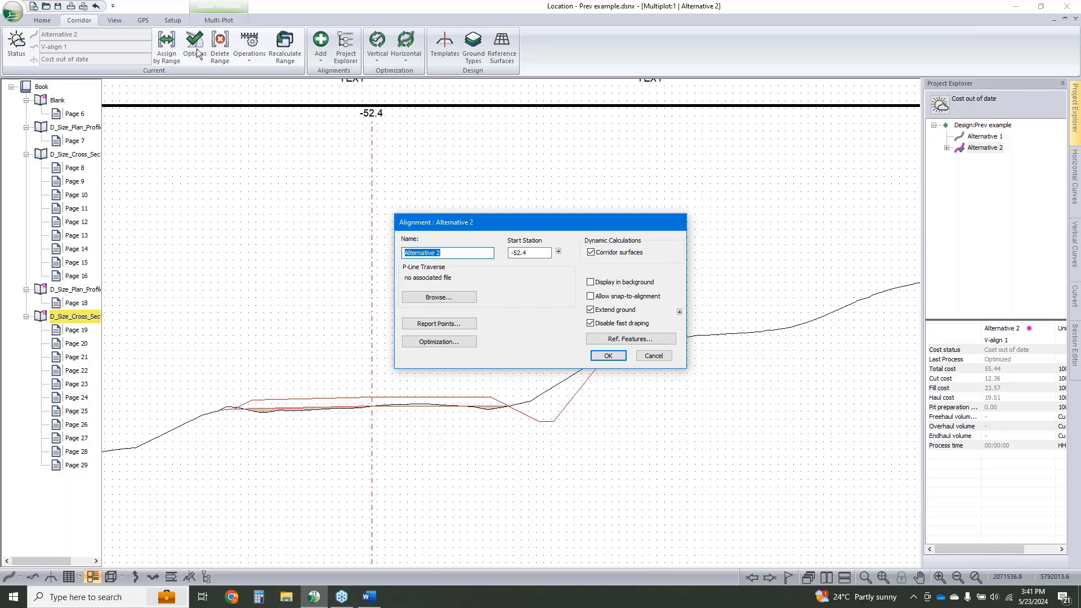
pyautogui.press('Tab')
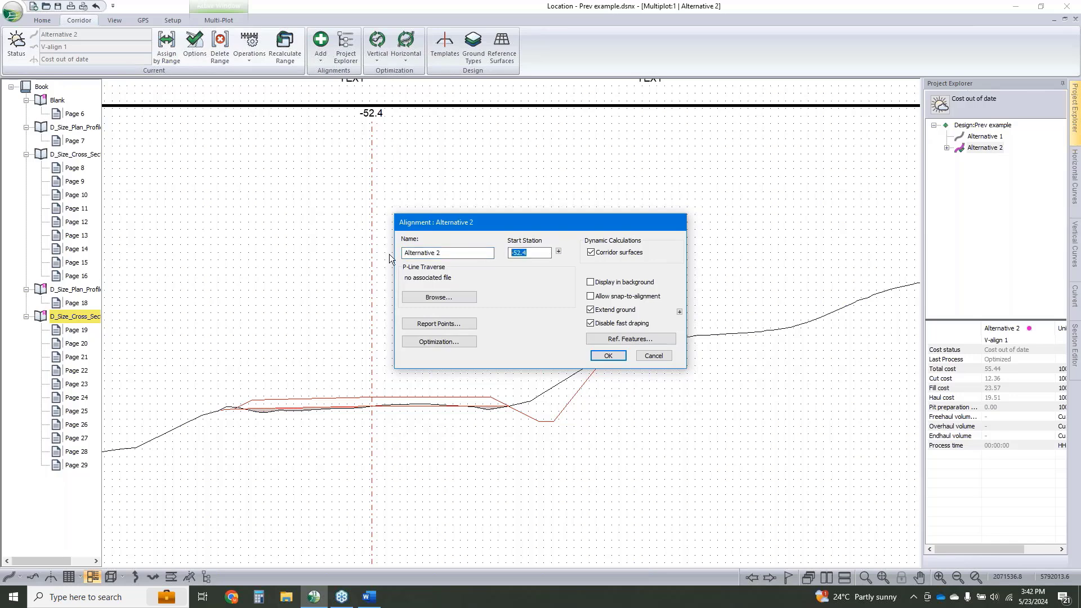
pyautogui.write('0')
pyautogui.click(653, 355)
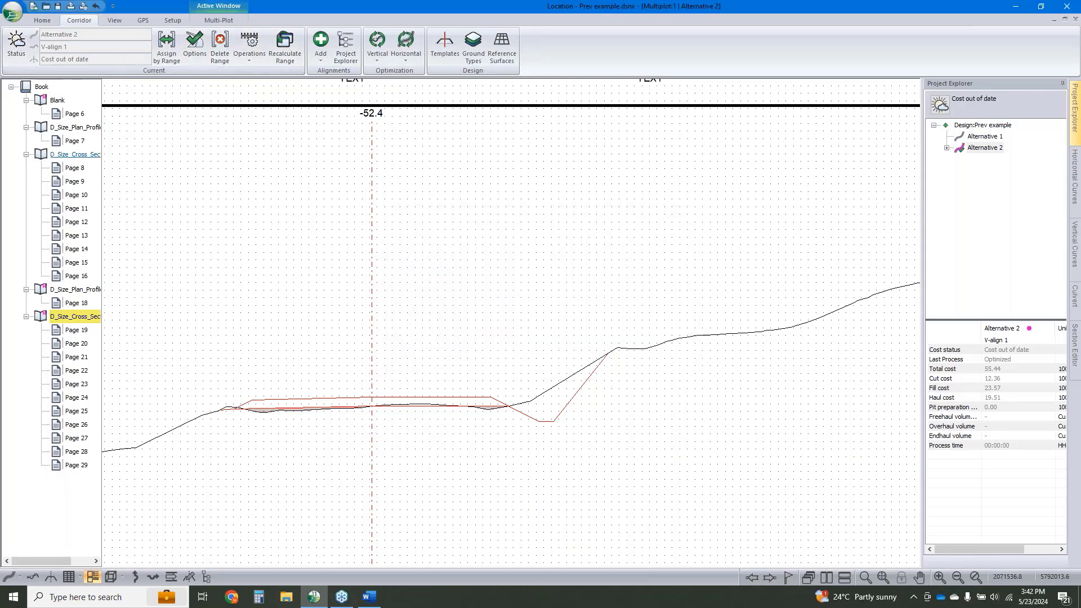
# Review the Auto and Coordinate scroll position options of the plan sub-view in the Alternative 1 plan/profile chapter, leaving without applying
pyautogui.click(75, 141)
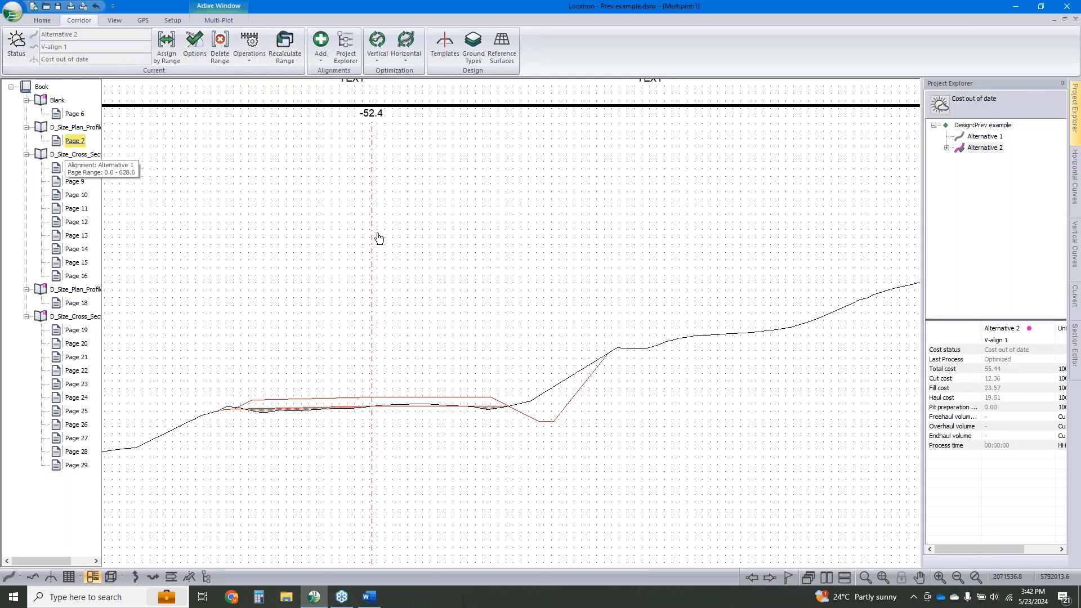
pyautogui.click(71, 128)
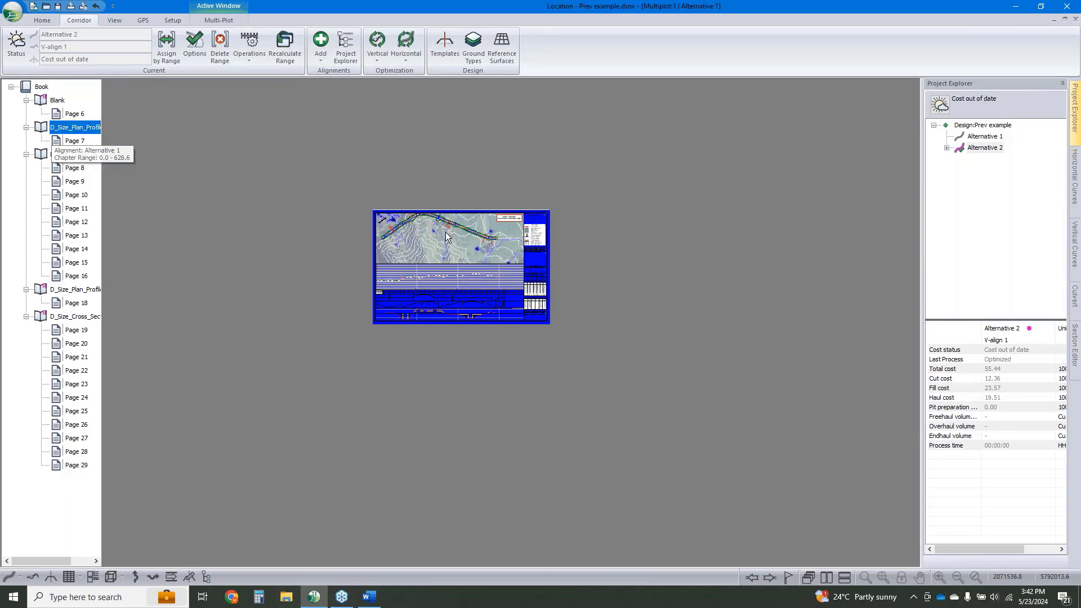
pyautogui.scroll(2, 446, 237)
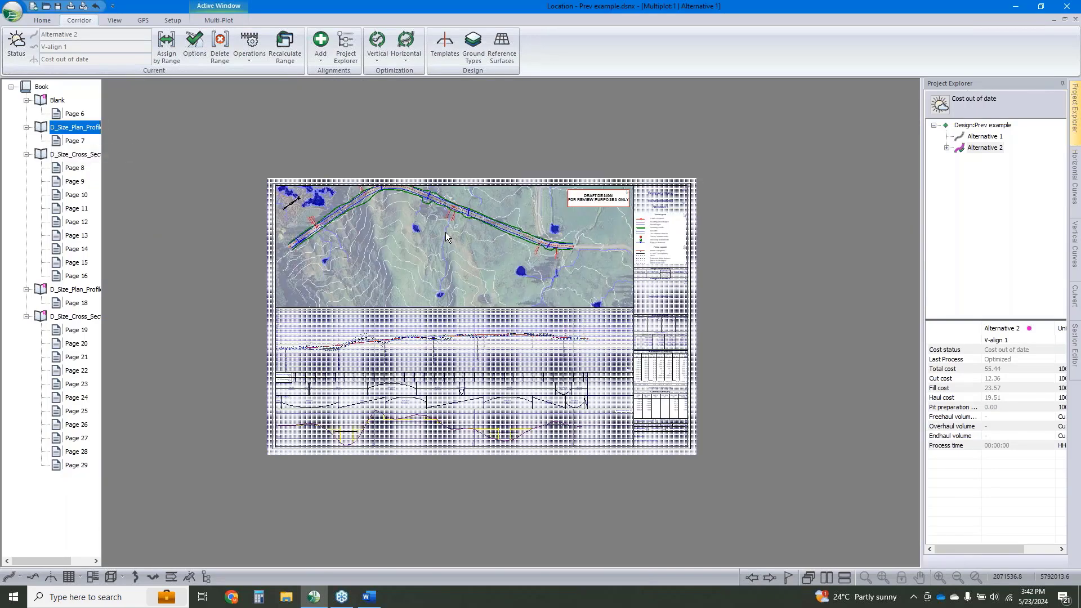
pyautogui.scroll(2, 446, 236)
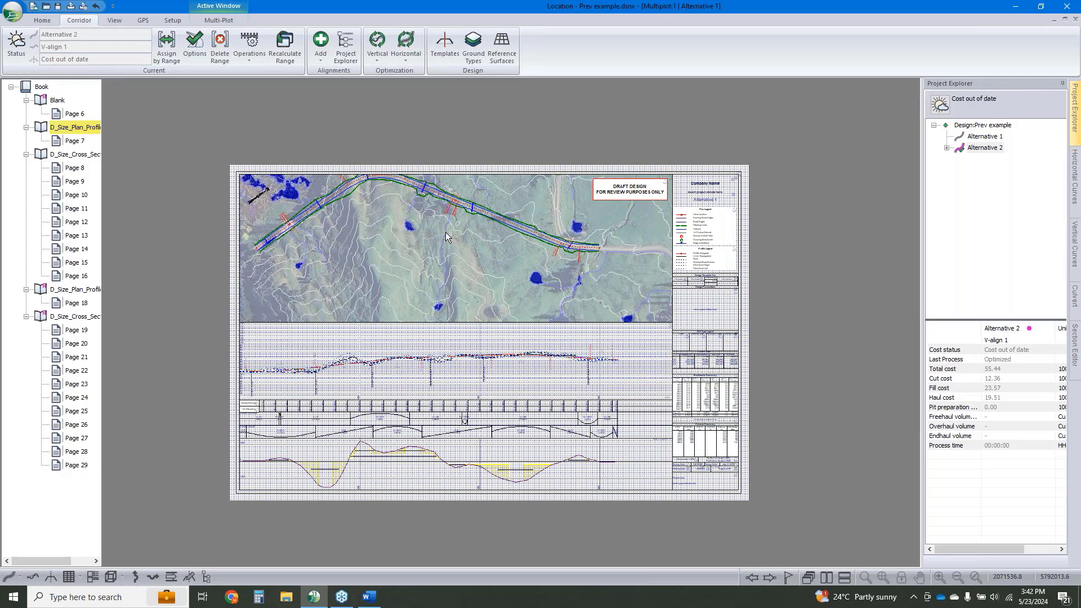
pyautogui.click(445, 232)
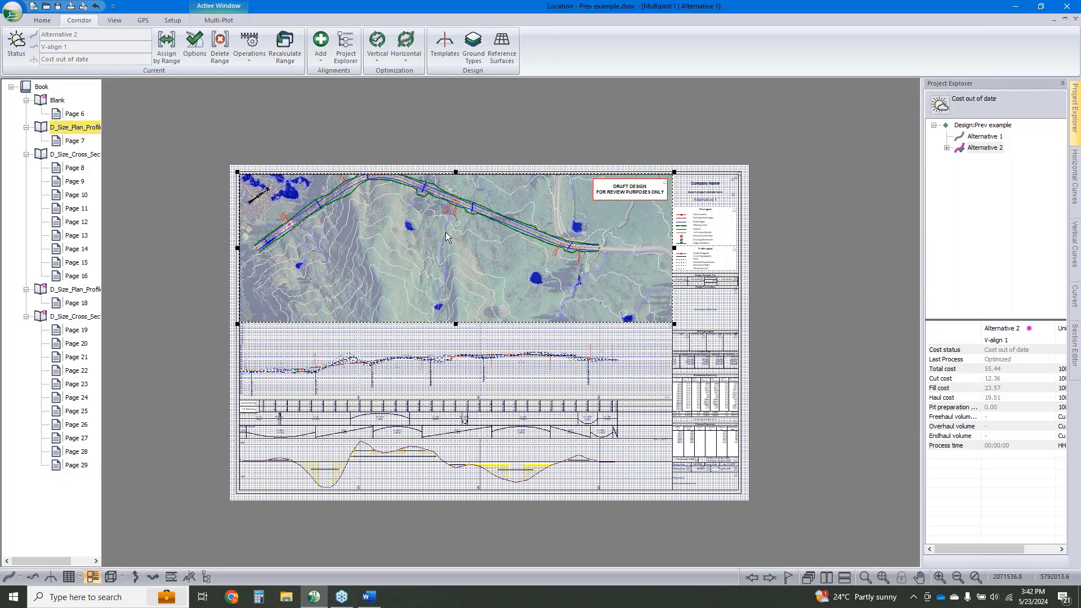
pyautogui.click(216, 20)
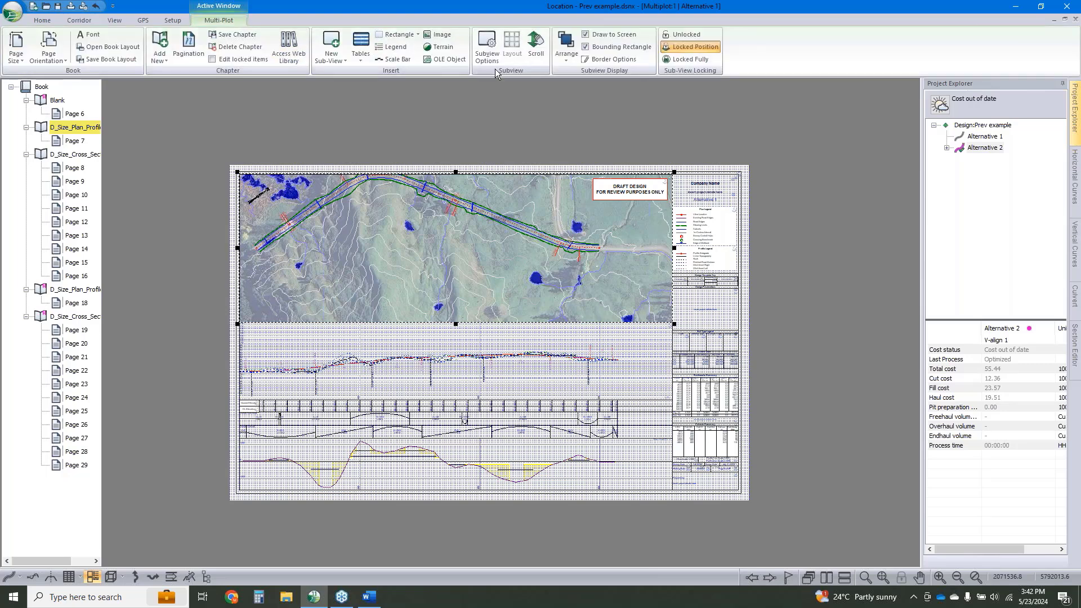
pyautogui.click(536, 49)
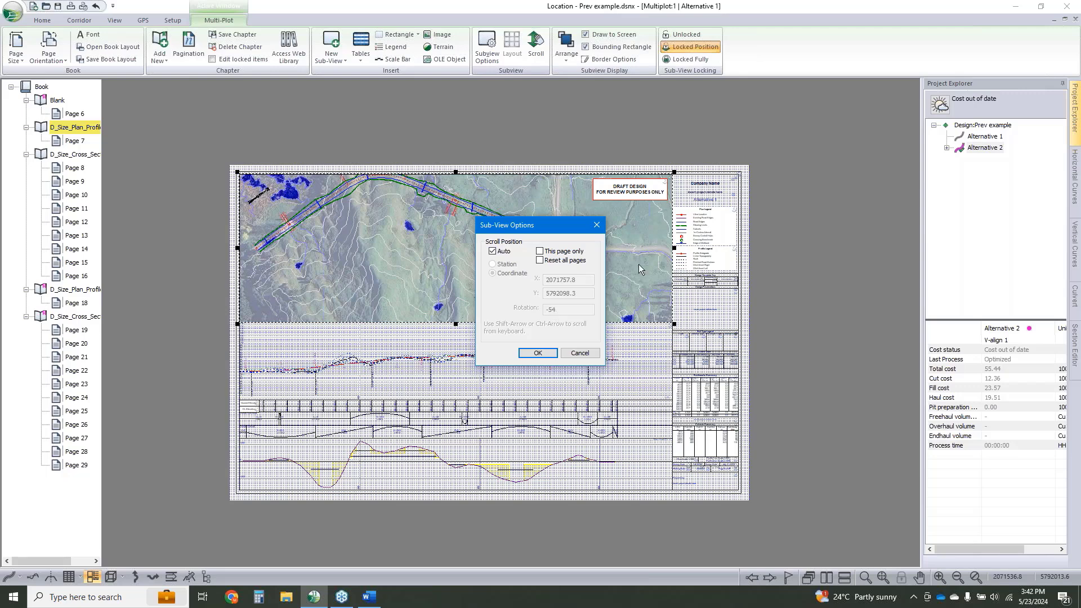
pyautogui.click(580, 353)
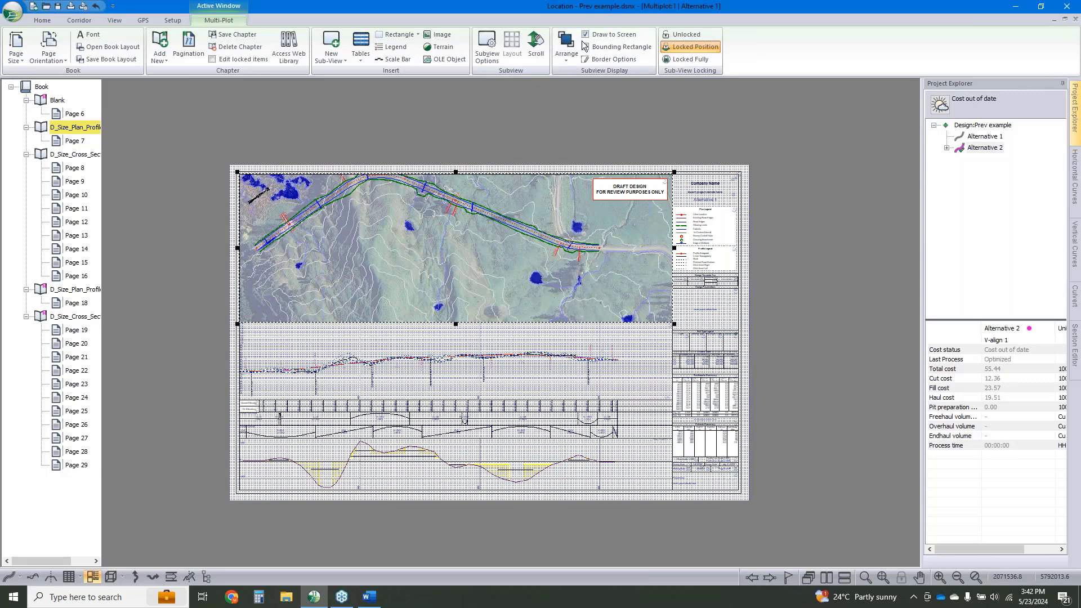
pyautogui.click(535, 50)
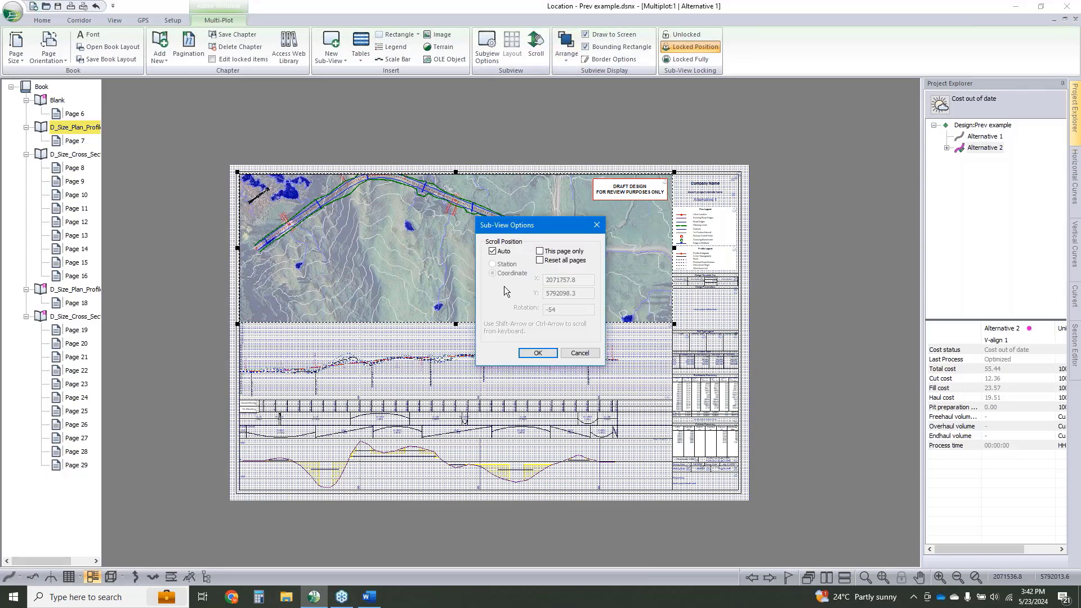
pyautogui.click(497, 252)
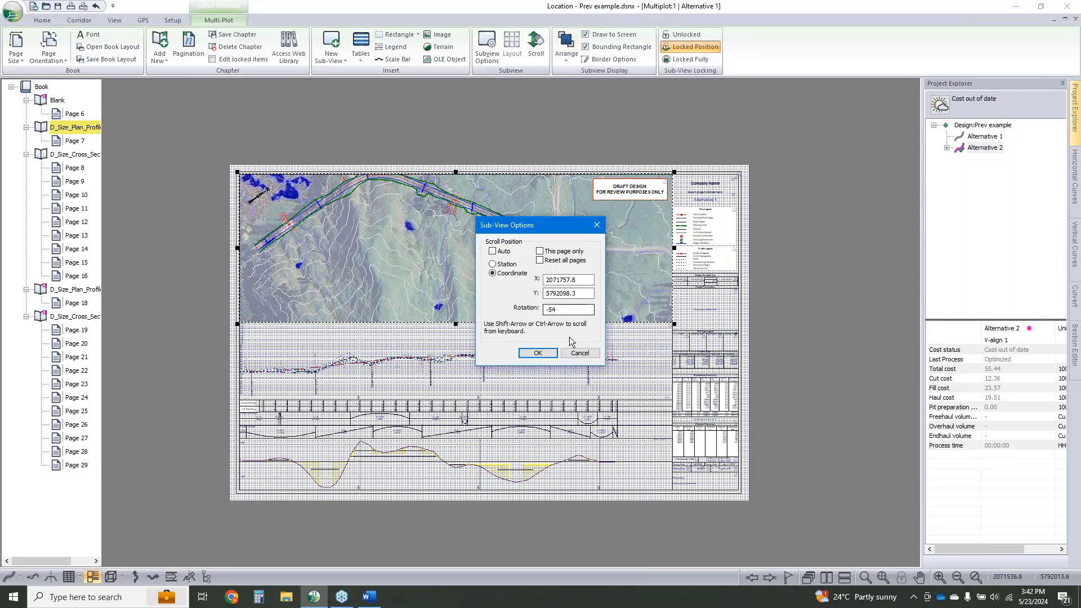
pyautogui.click(580, 353)
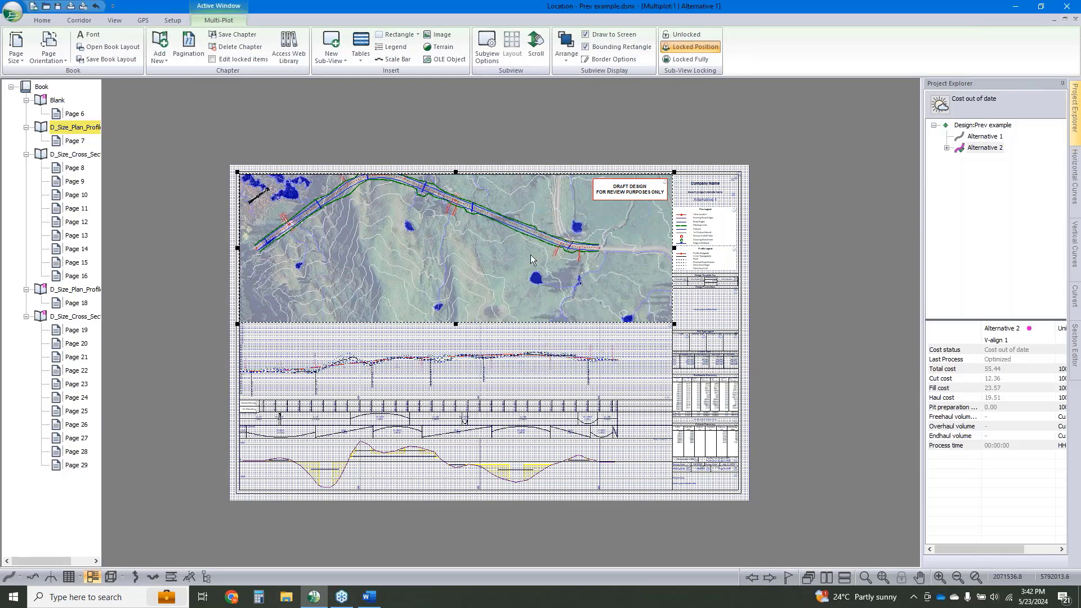
# Switch the plan sub-view from automatic to manual scrolling and shift and rotate the Alternative 1 map inside its frame
pyautogui.click(530, 254)
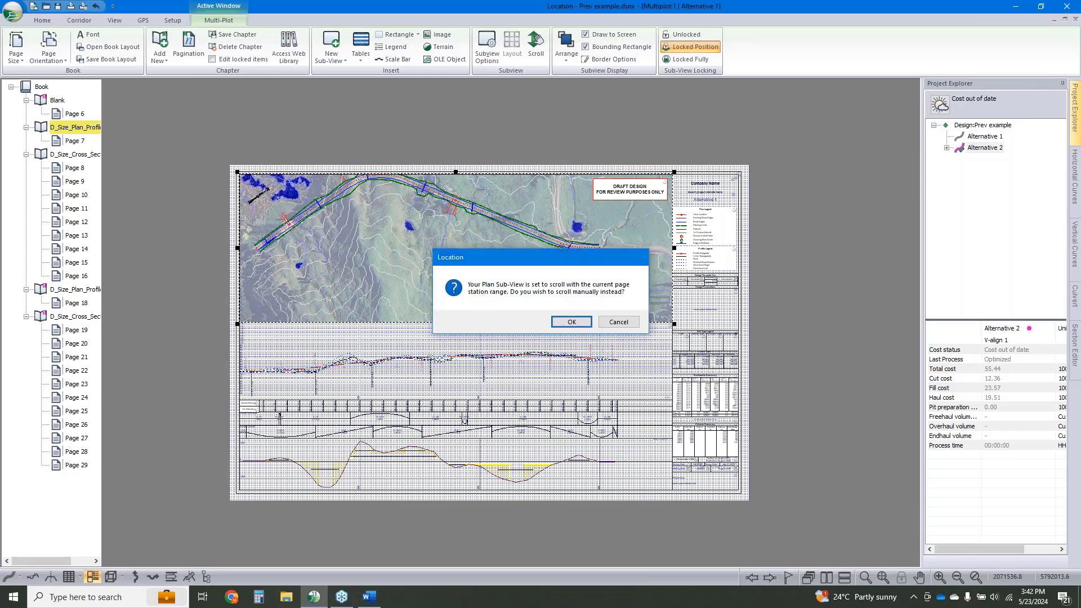
pyautogui.press('Return')
pyautogui.moveTo(455, 248); pyautogui.dragTo(484, 263)
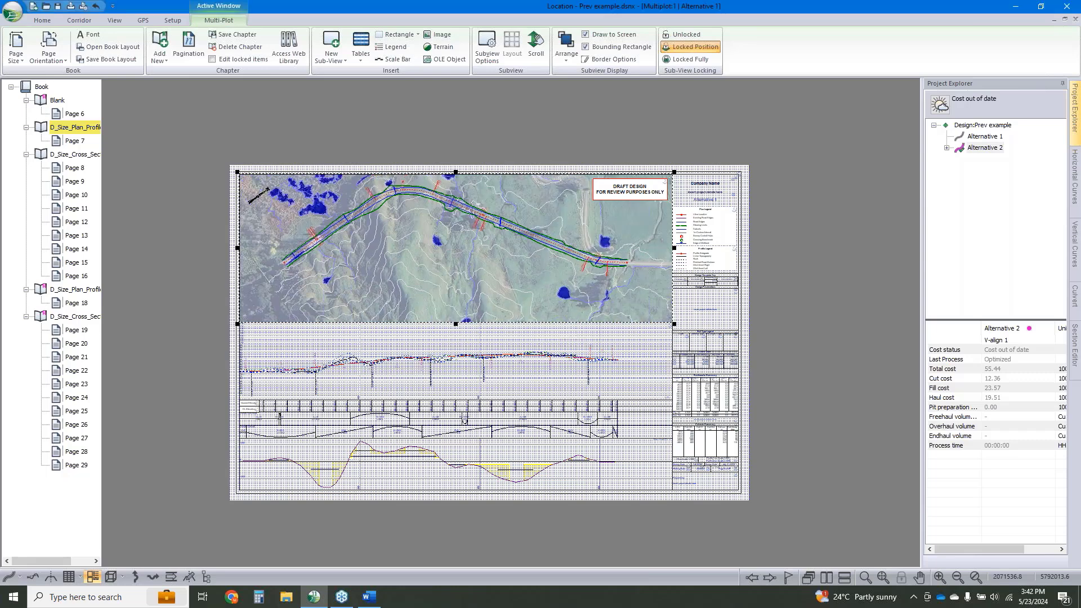
pyautogui.press('Up')
pyautogui.press('Up')
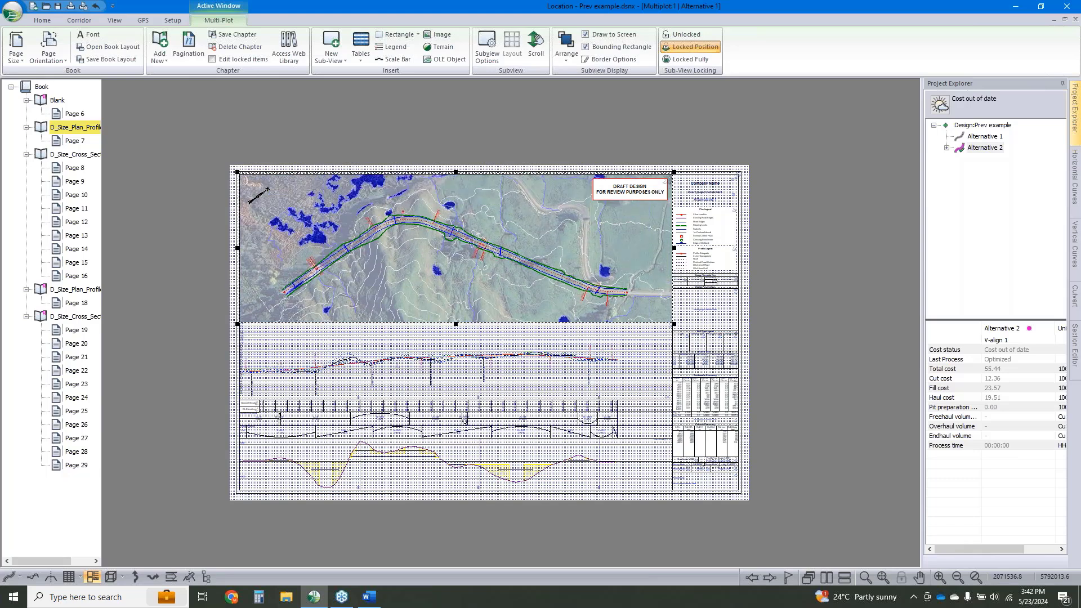
pyautogui.press('Down')
pyautogui.press('Left')
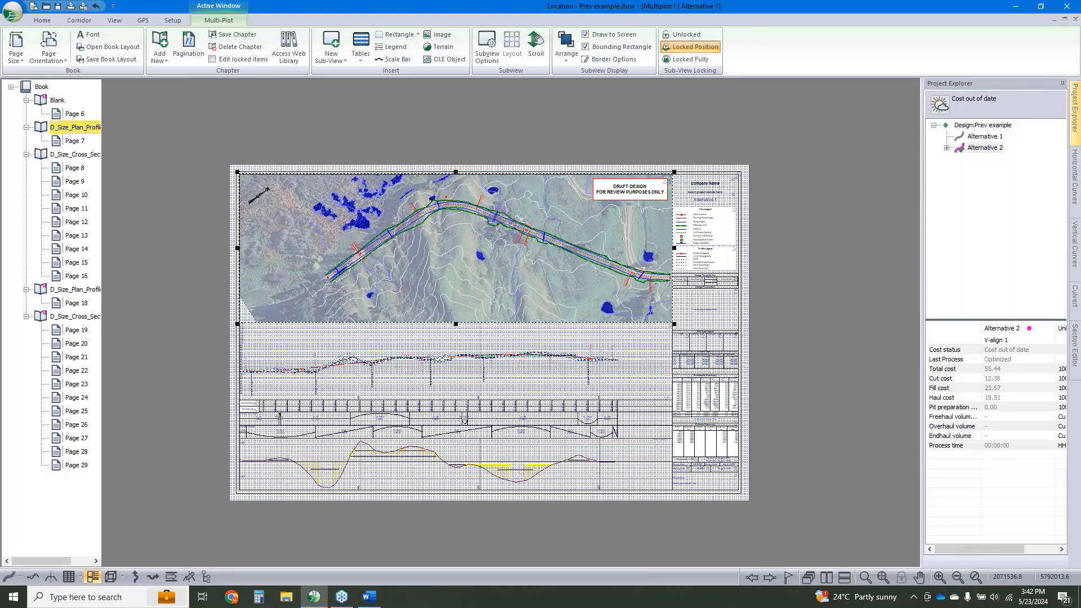
pyautogui.hotkey('ctrl', 'Left')
pyautogui.hotkey('ctrl', 'Right')
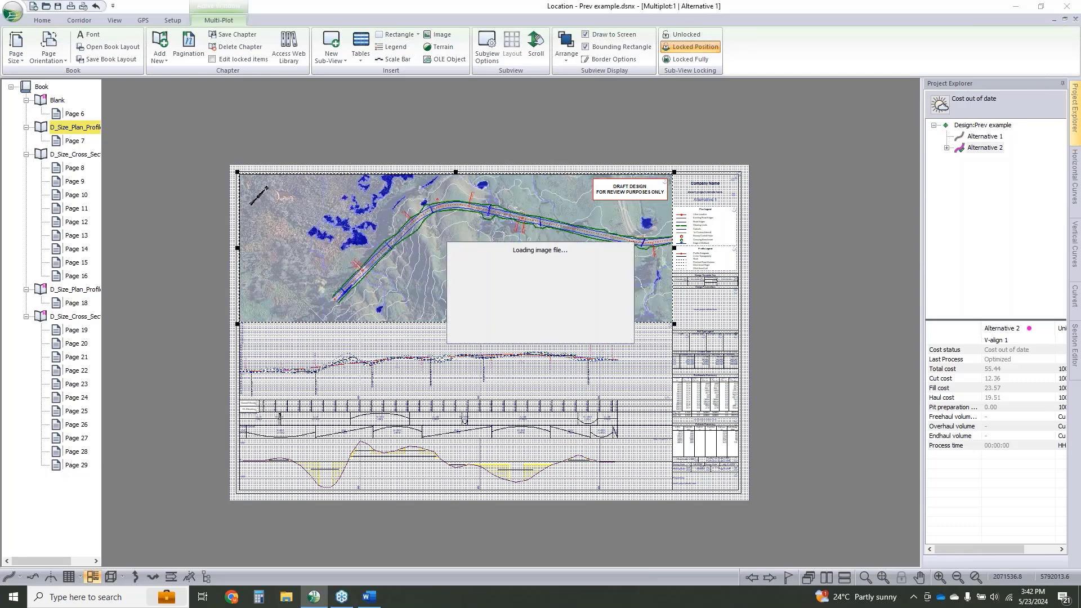